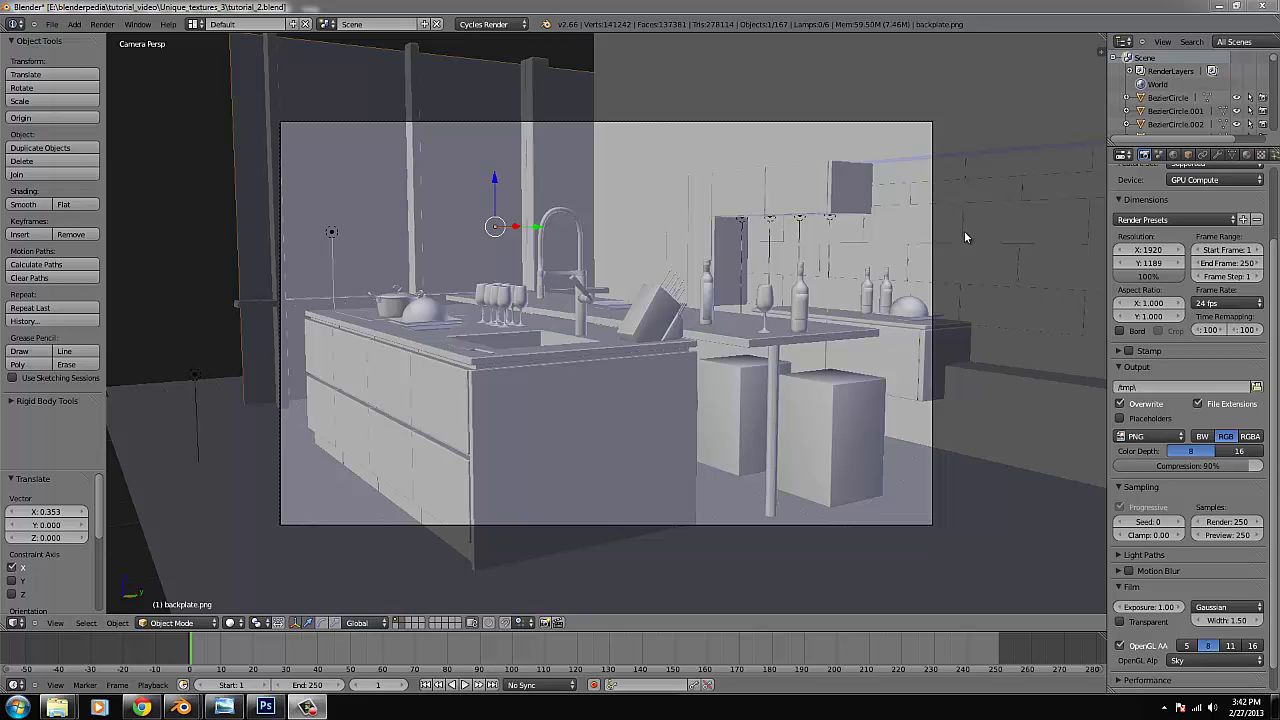
Select the camera, show its lens settings, and fly it slightly to reframe the kitchen island.
right_click(931, 254)
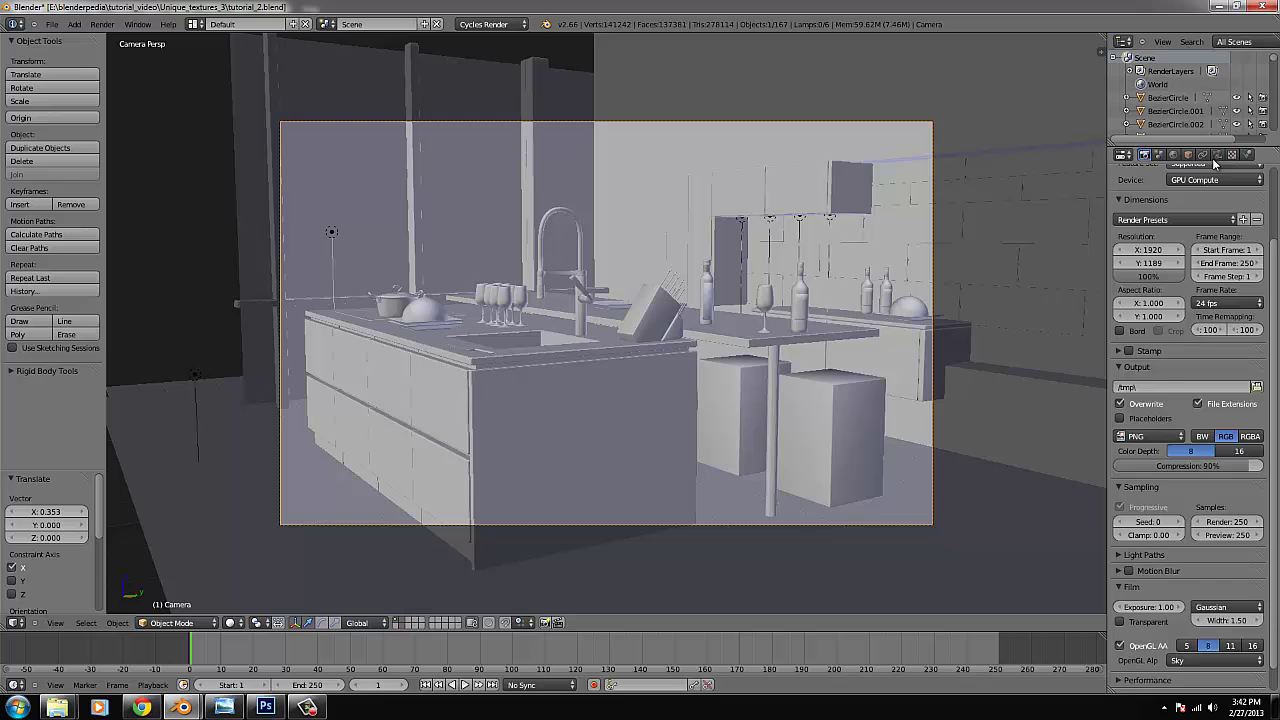
click(1219, 155)
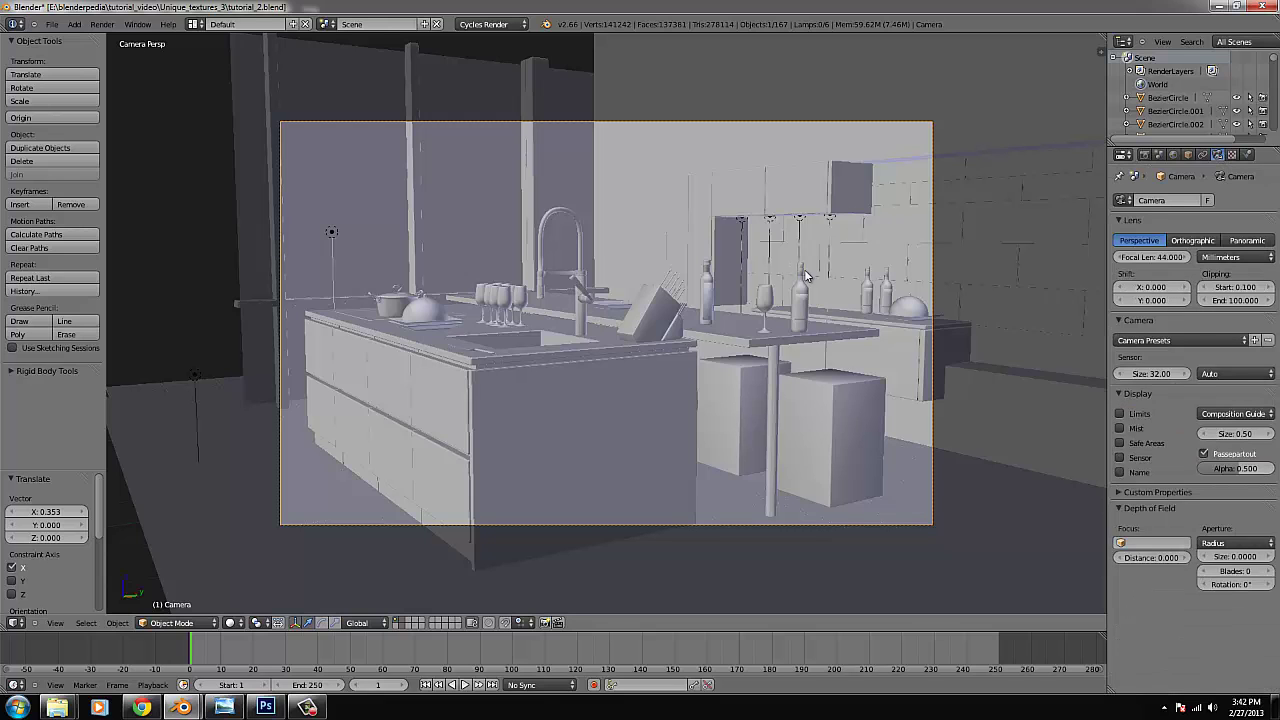
key(shift+f)
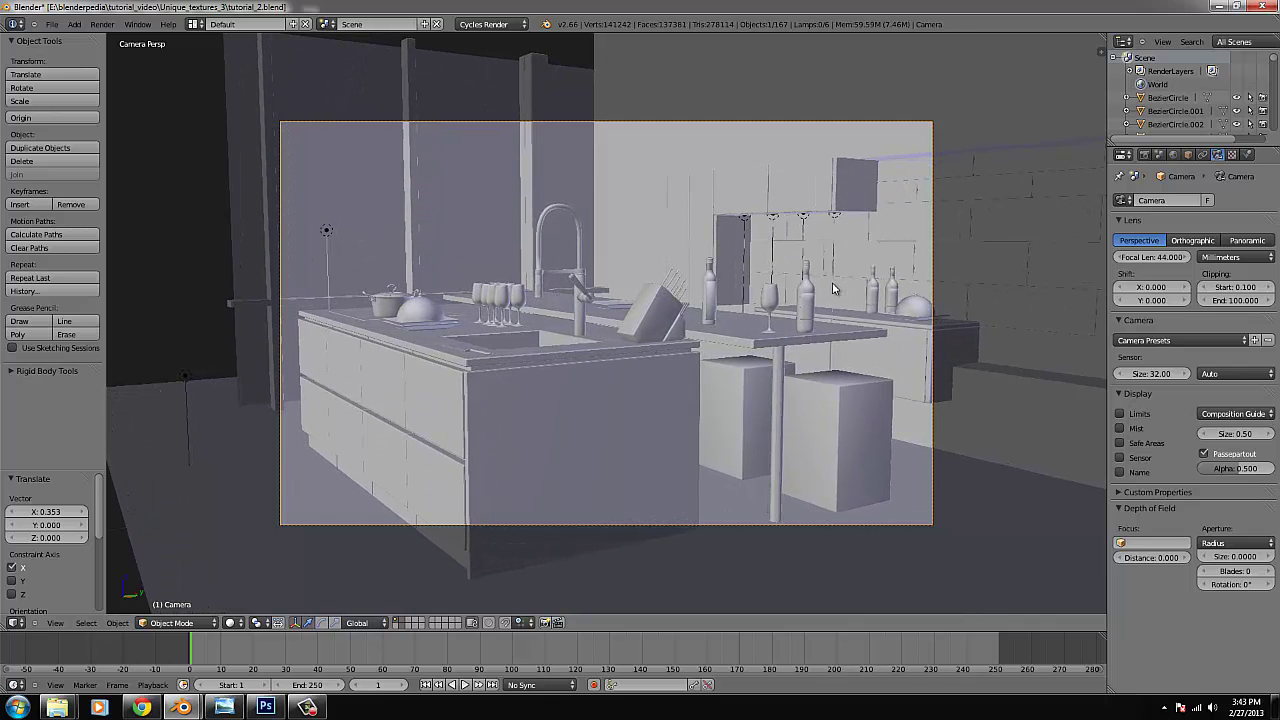
click(813, 356)
Set the camera's focal length to 34 mm.
click(1160, 257)
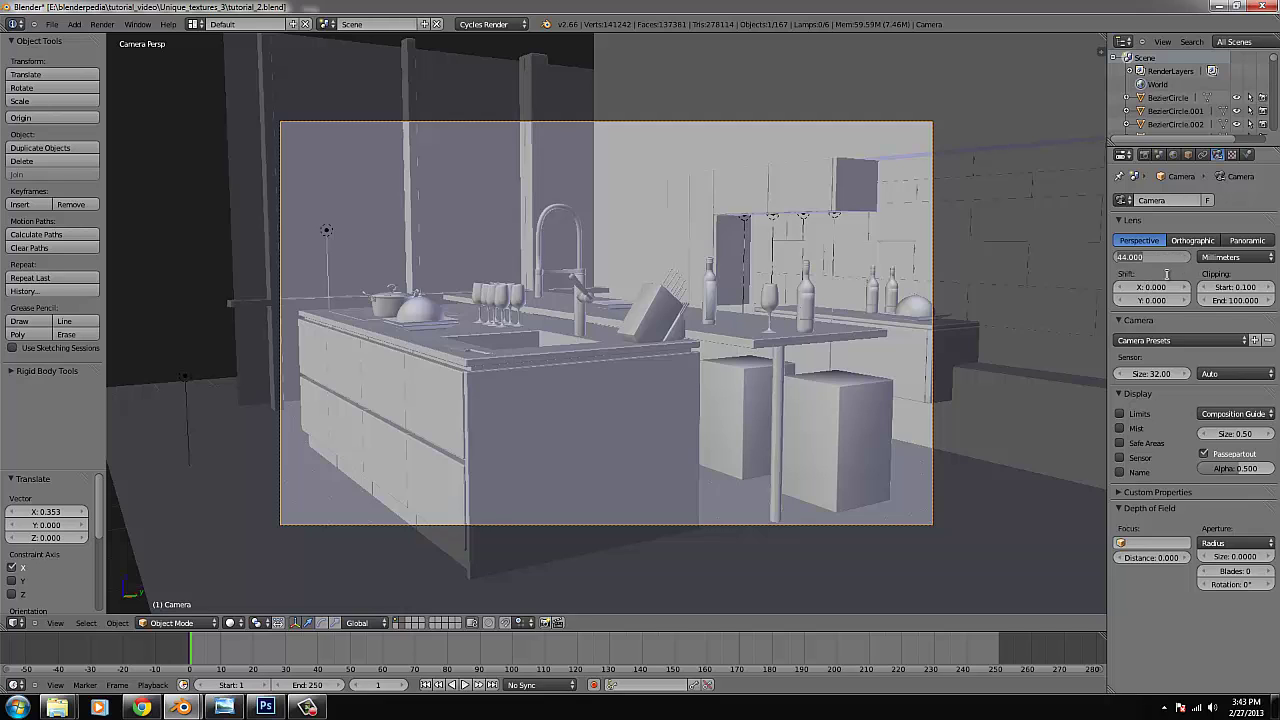
text(34)
key(Return)
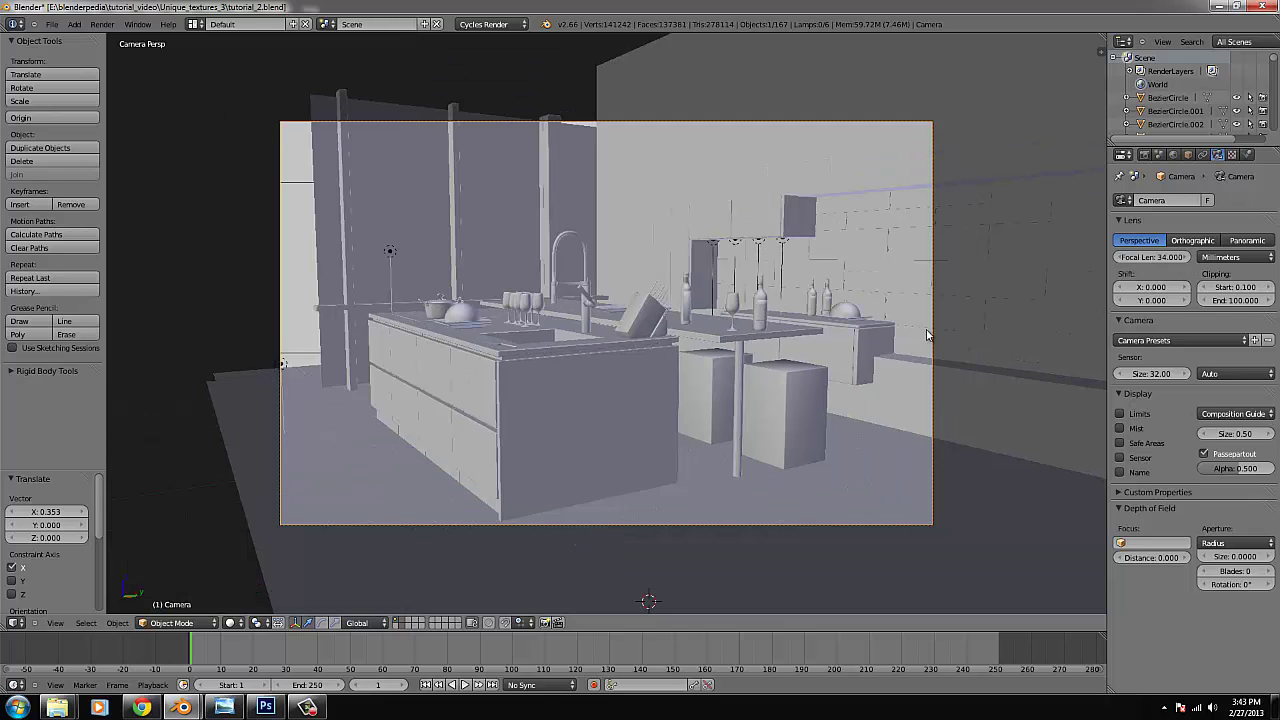
Move the camera closer to the kitchen island and fine-tune its position so the island and stools fill the frame.
scroll(912, 348, up, 5)
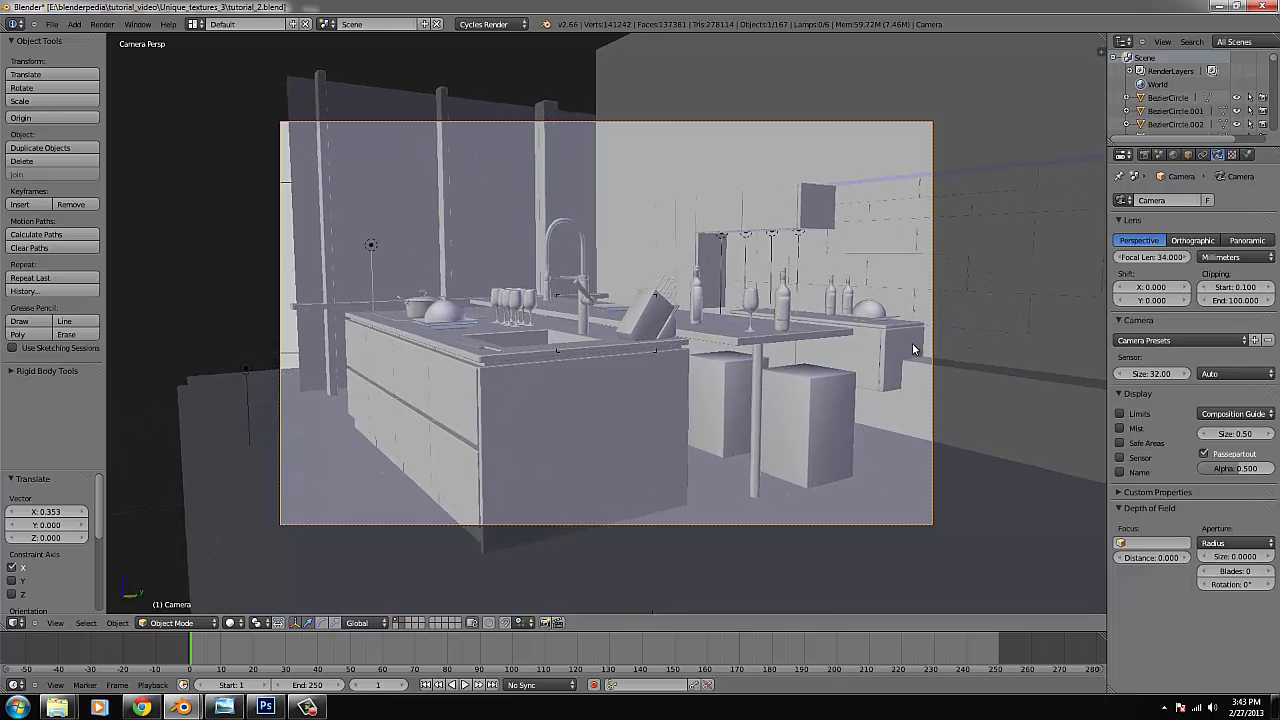
scroll(912, 348, up, 2)
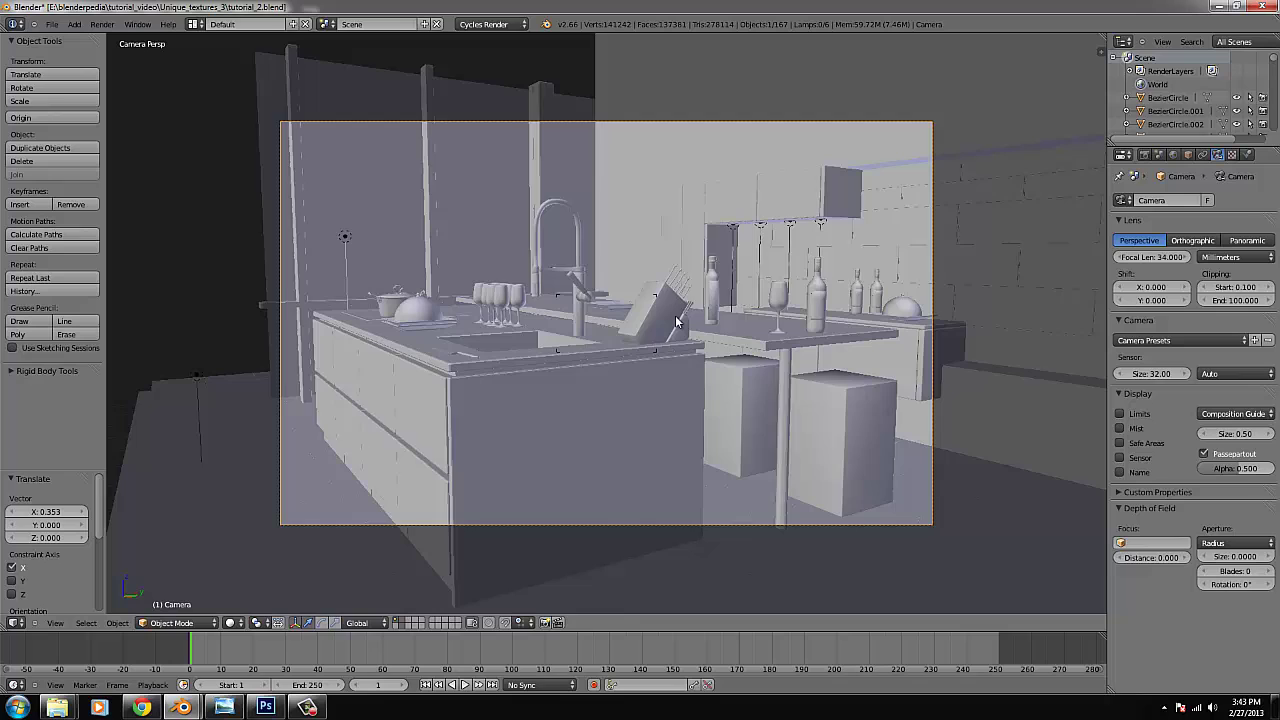
middle_drag(677, 322, 734, 314)
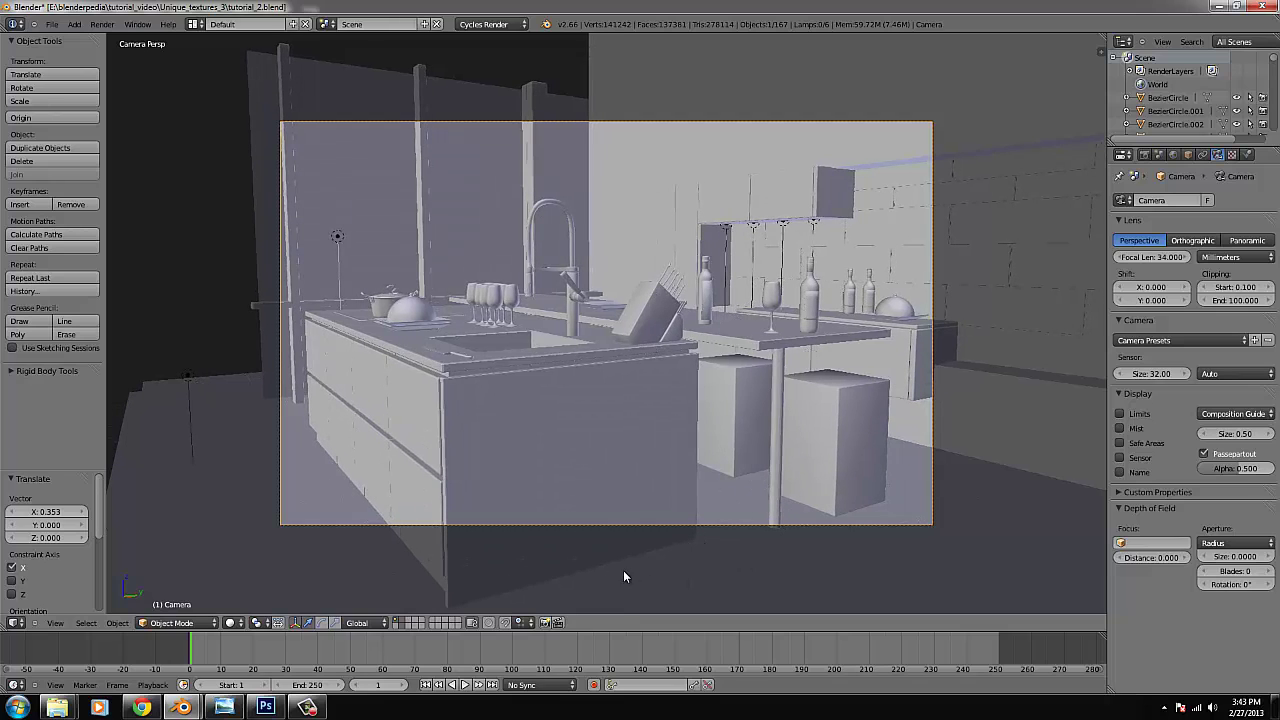
key(g)
click(712, 481)
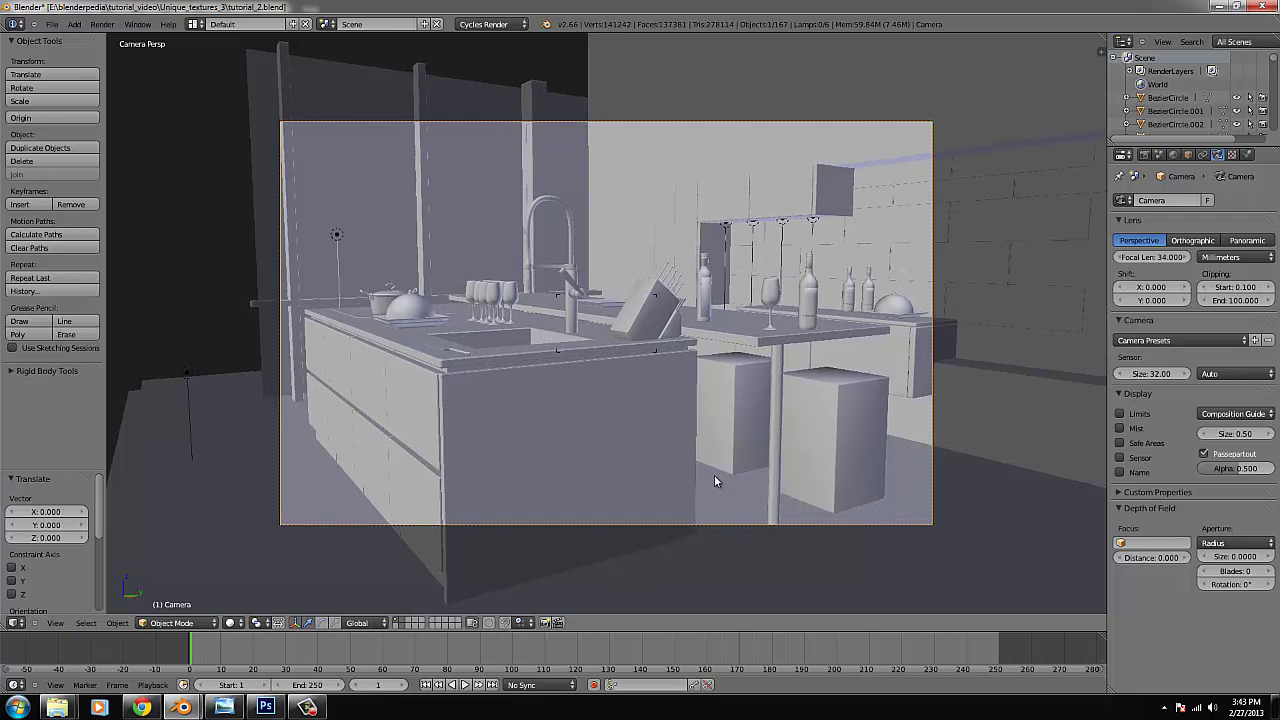
key(ctrl+z)
key(shift+f)
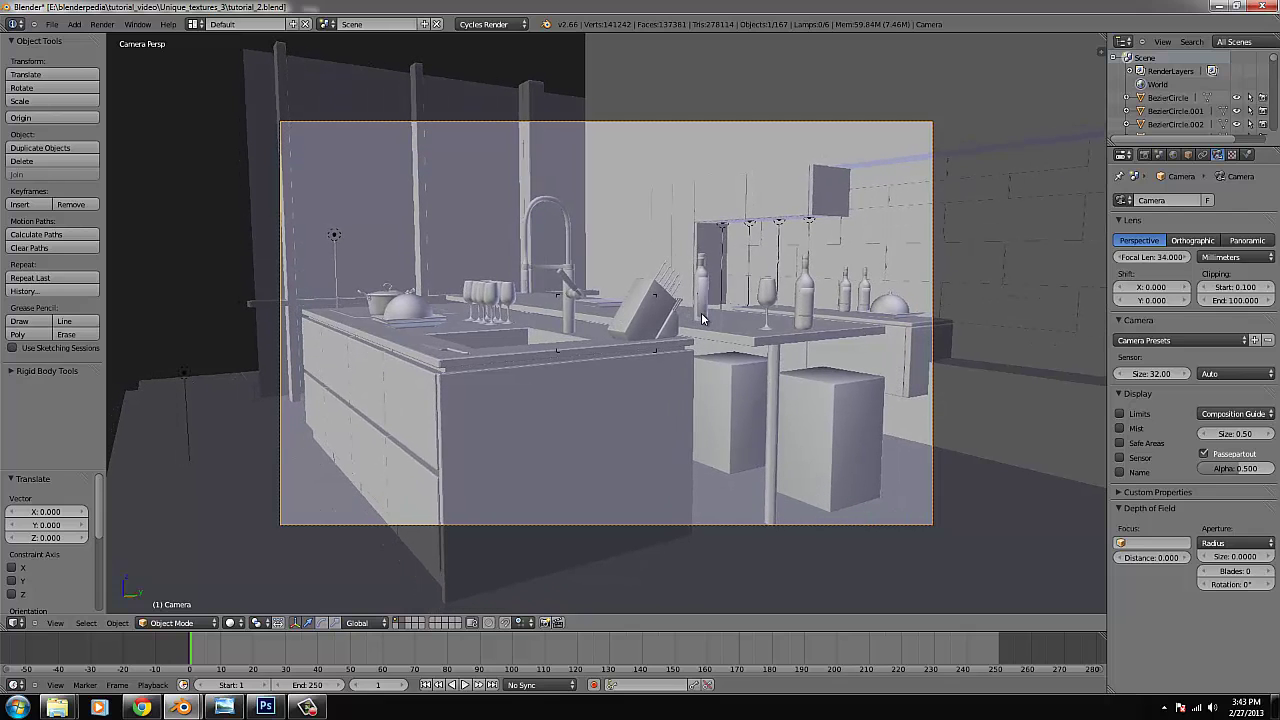
click(789, 283)
Set the render's vertical resolution to 1104 pixels and adjust the camera so the kitchen sits slightly higher in the frame.
click(1144, 154)
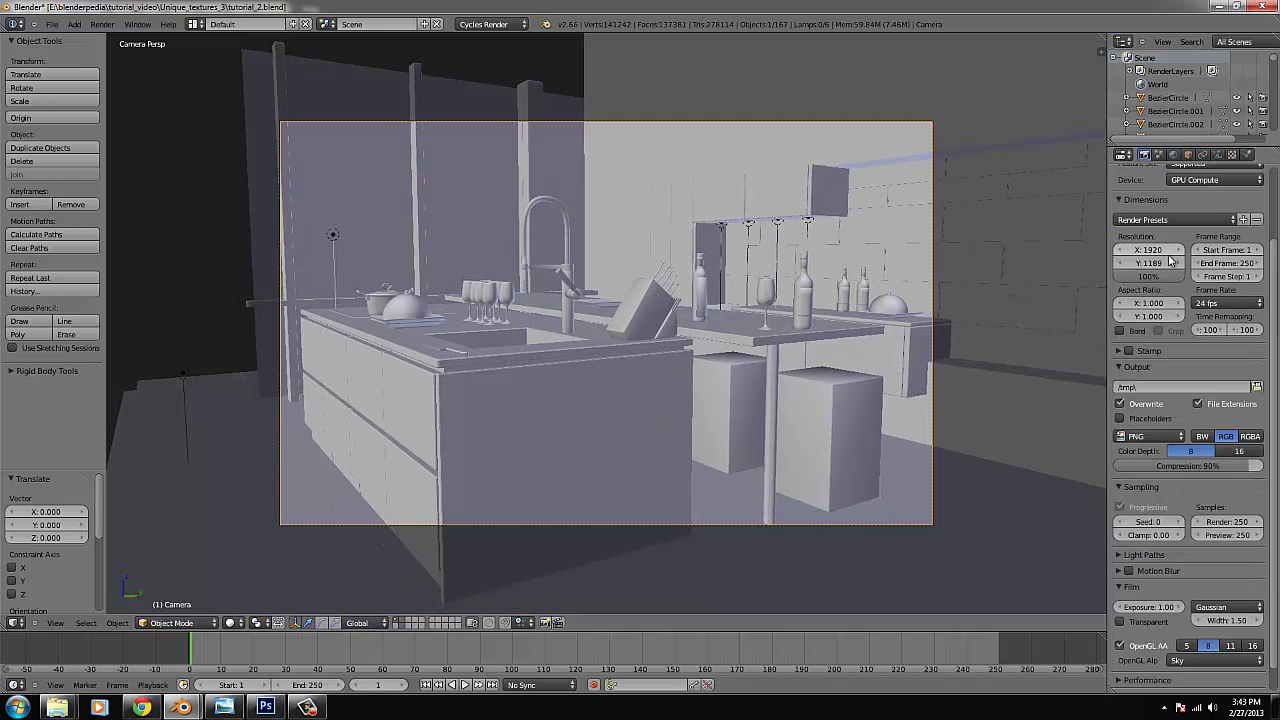
drag(1160, 265, 1113, 266)
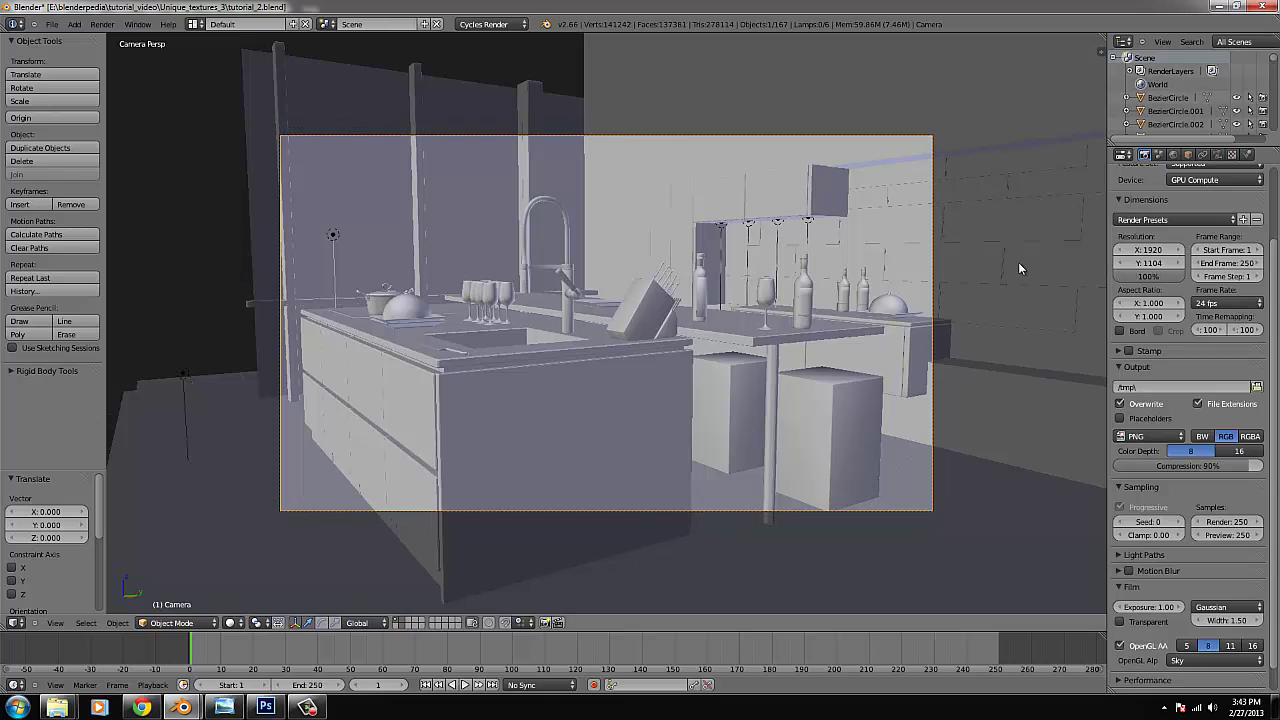
middle_drag(604, 352, 617, 283)
scroll(586, 256, up, 2)
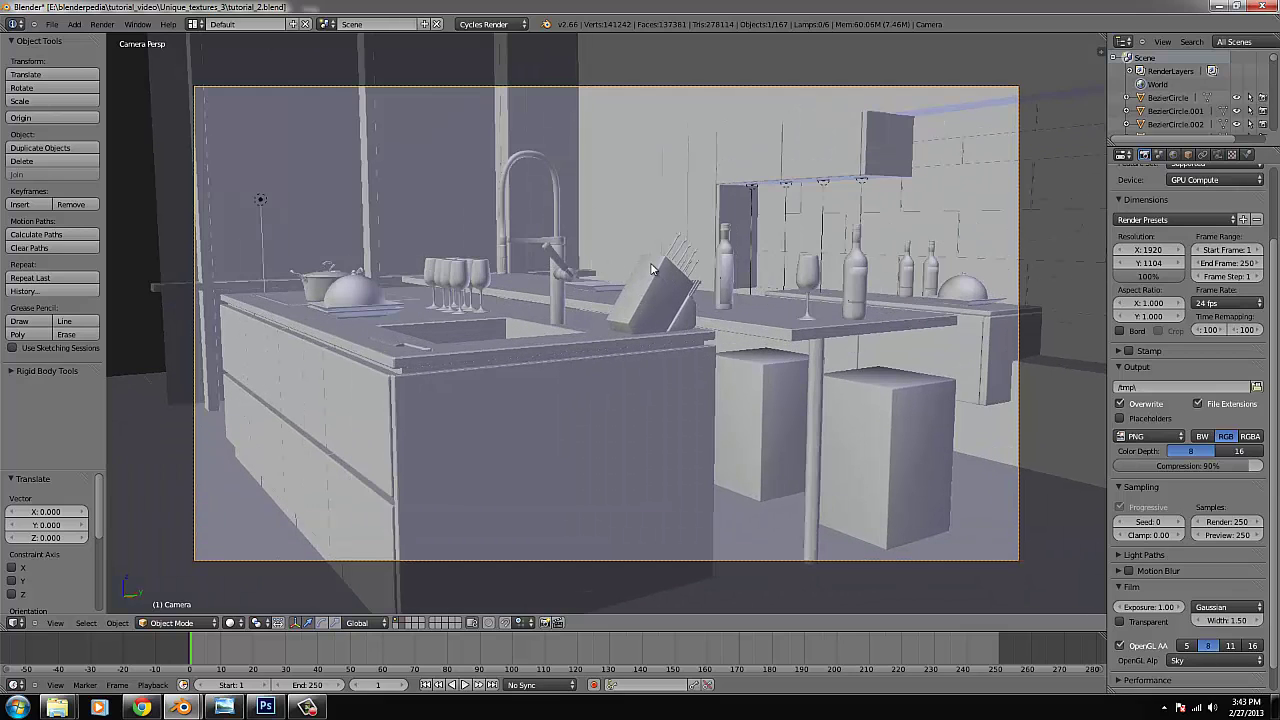
scroll(650, 268, down, 4)
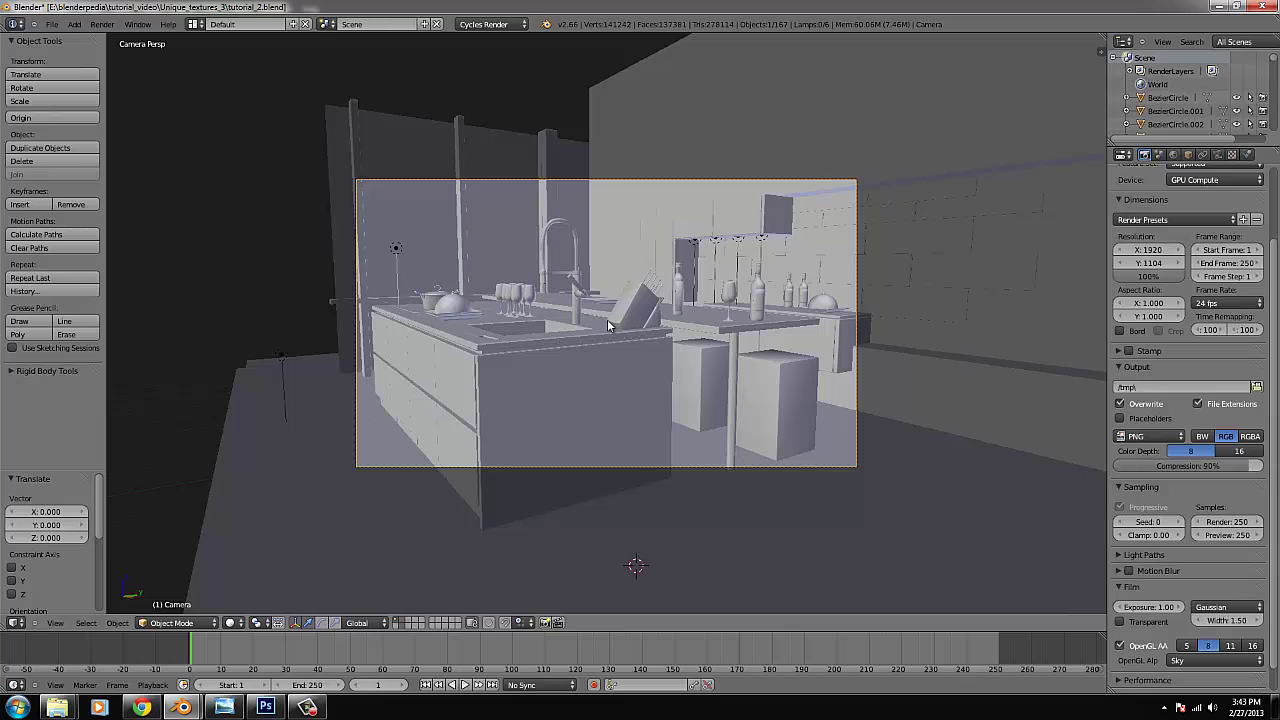
scroll(613, 293, up, 2)
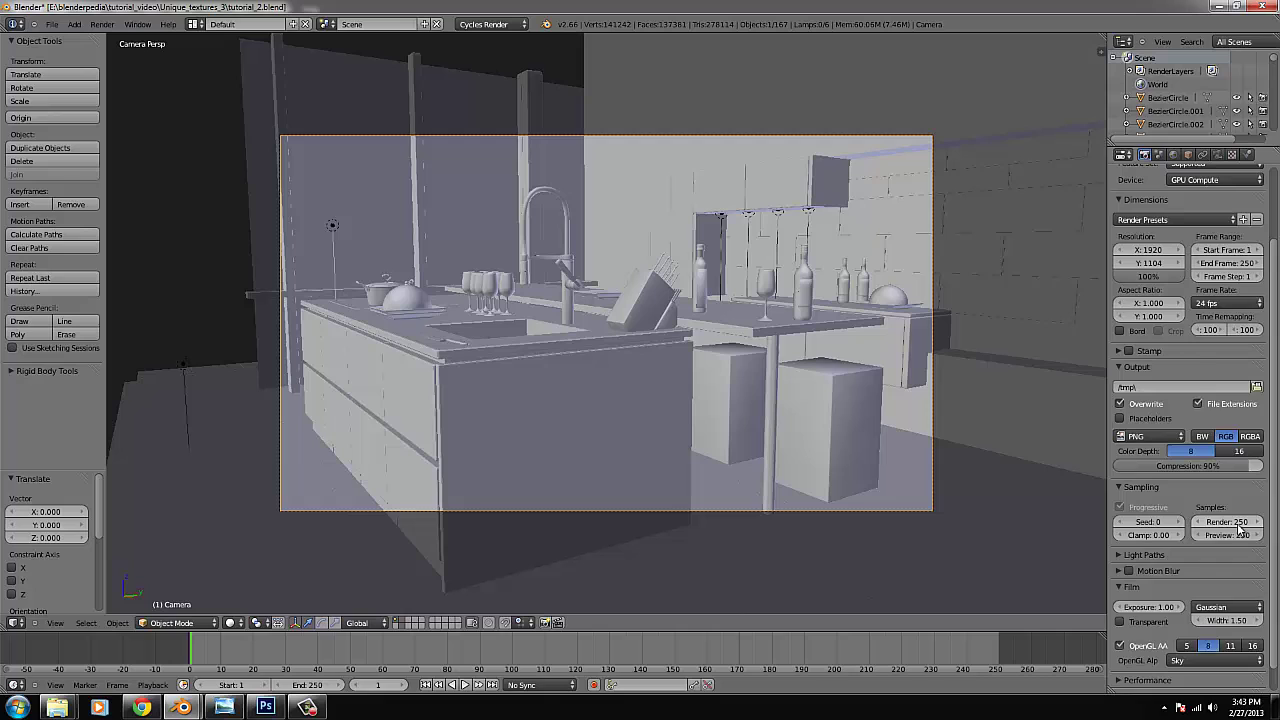
Examine the render device setting and the compute device chosen in the system user preferences.
scroll(1240, 530, up, 2)
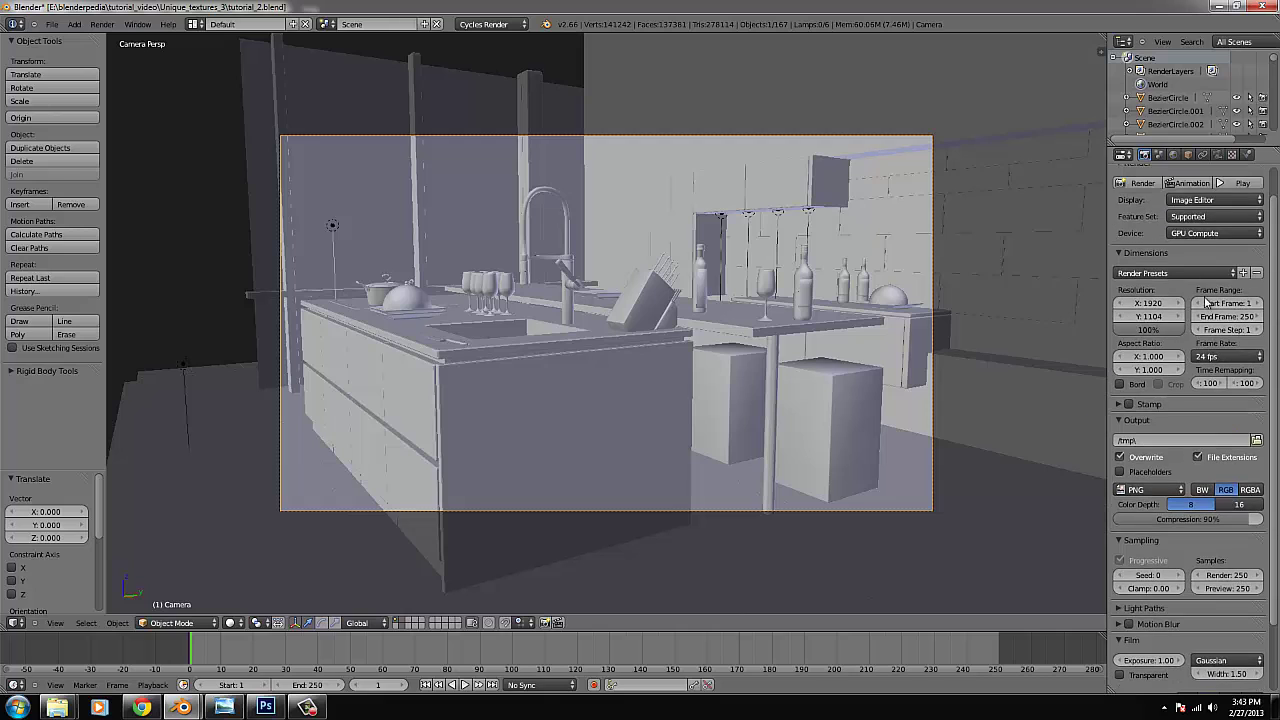
click(51, 24)
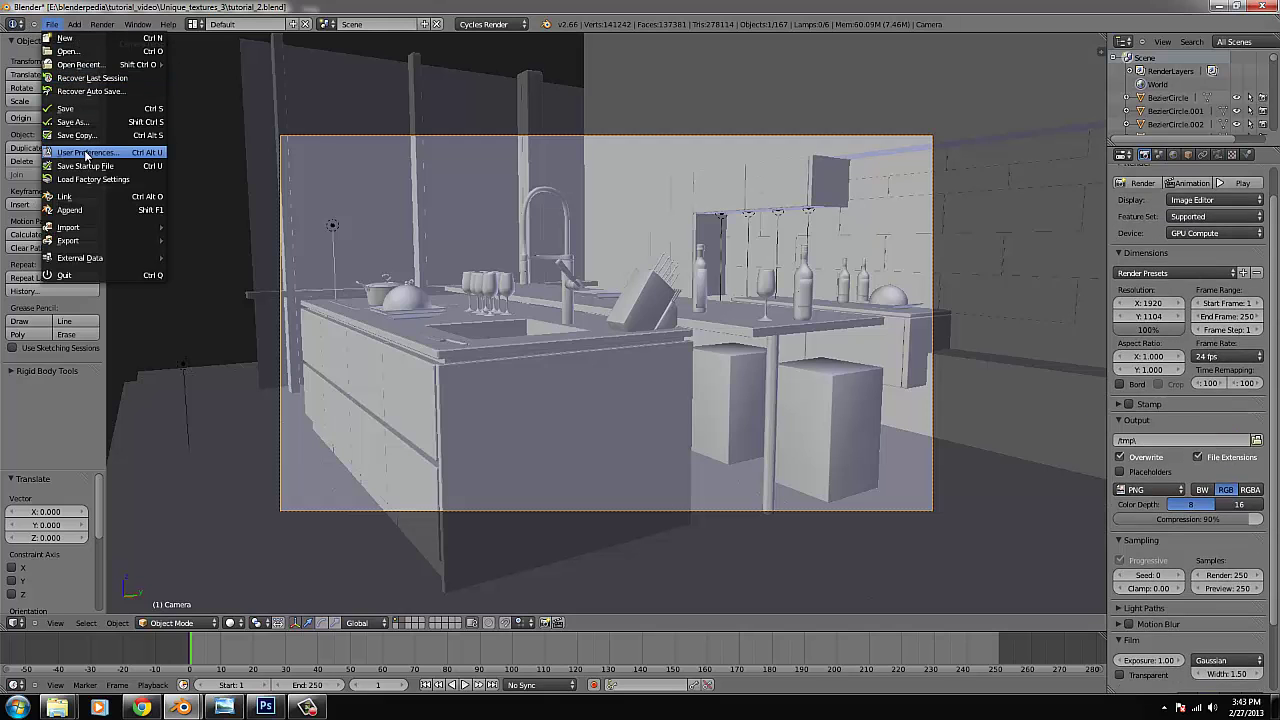
click(86, 155)
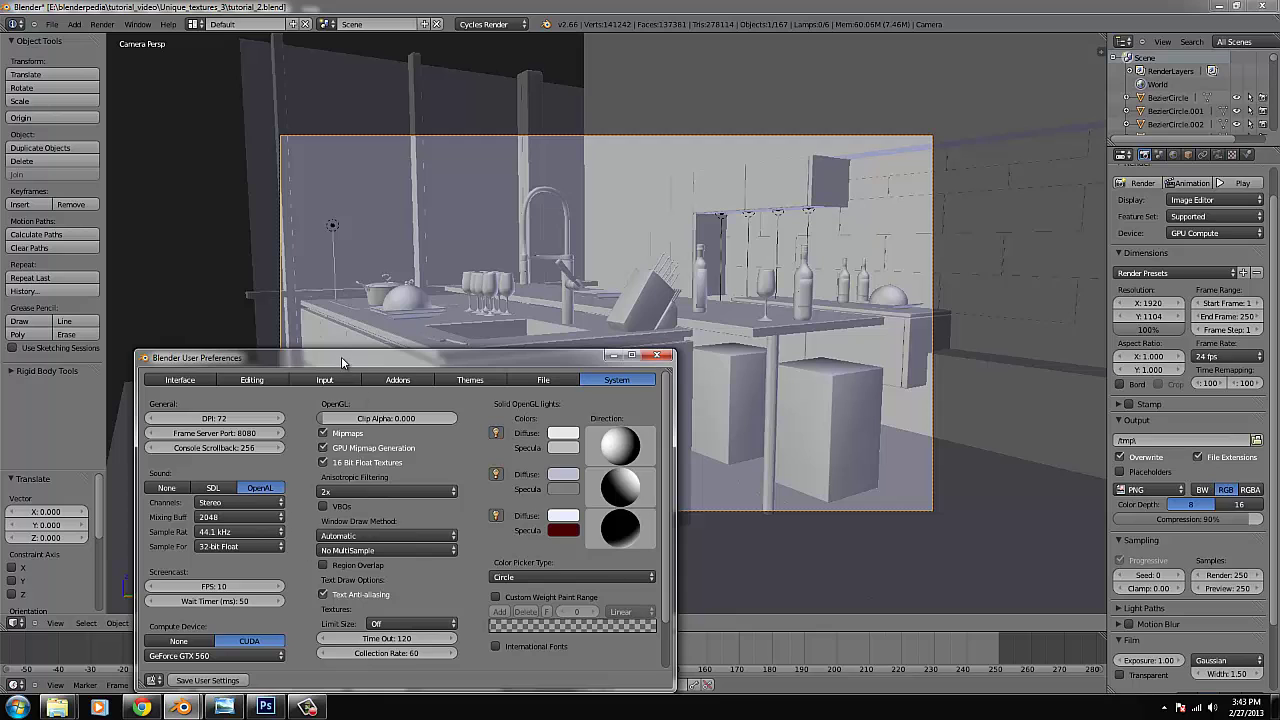
drag(341, 362, 365, 202)
scroll(320, 471, down, 2)
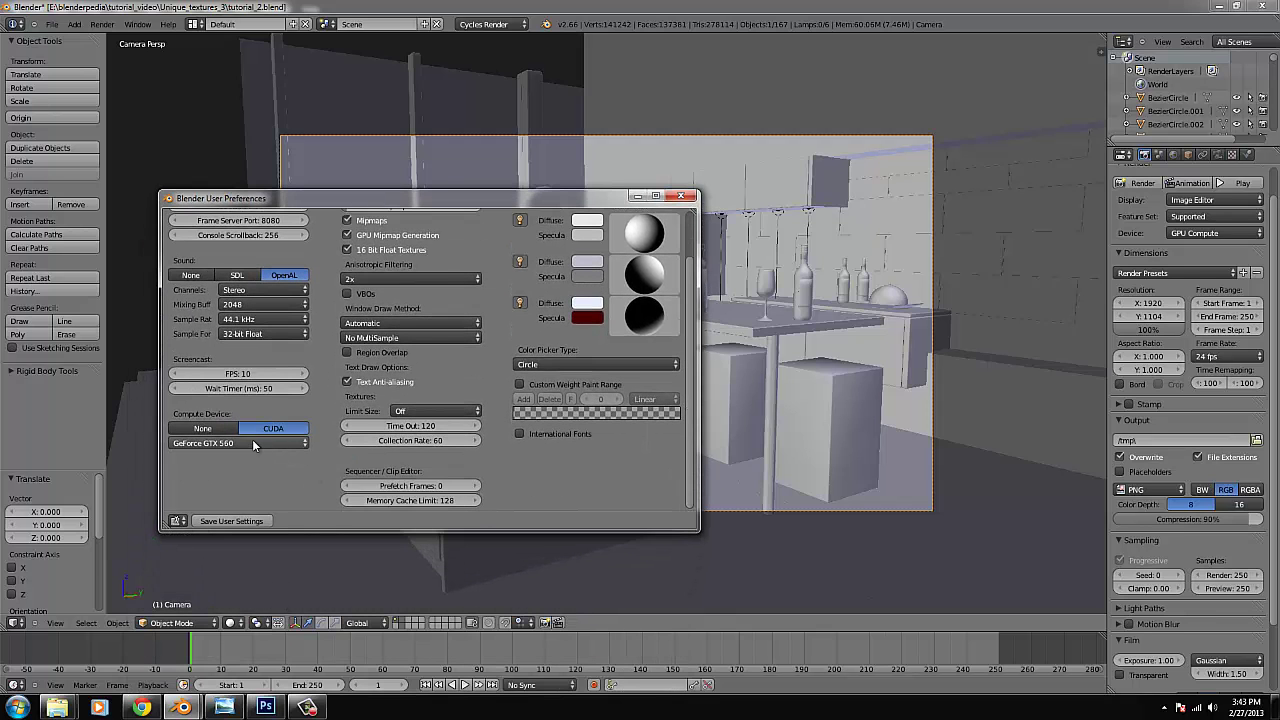
click(637, 196)
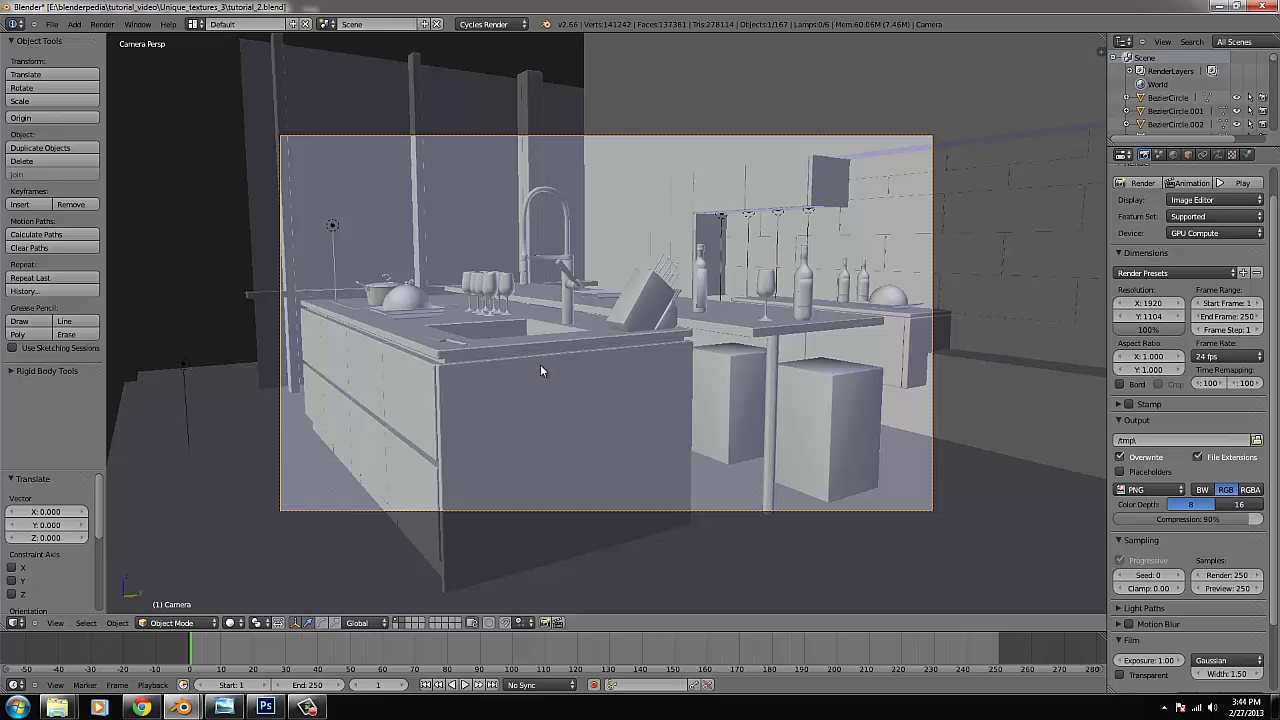
click(307, 707)
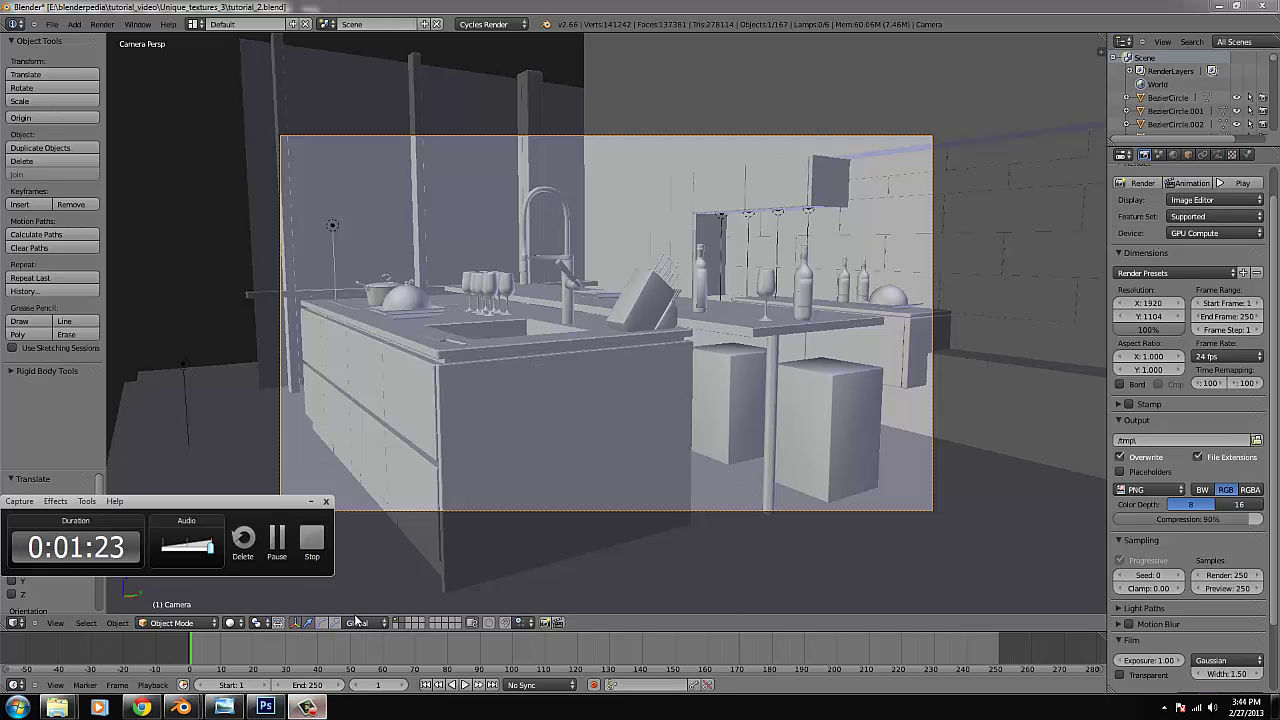
click(278, 543)
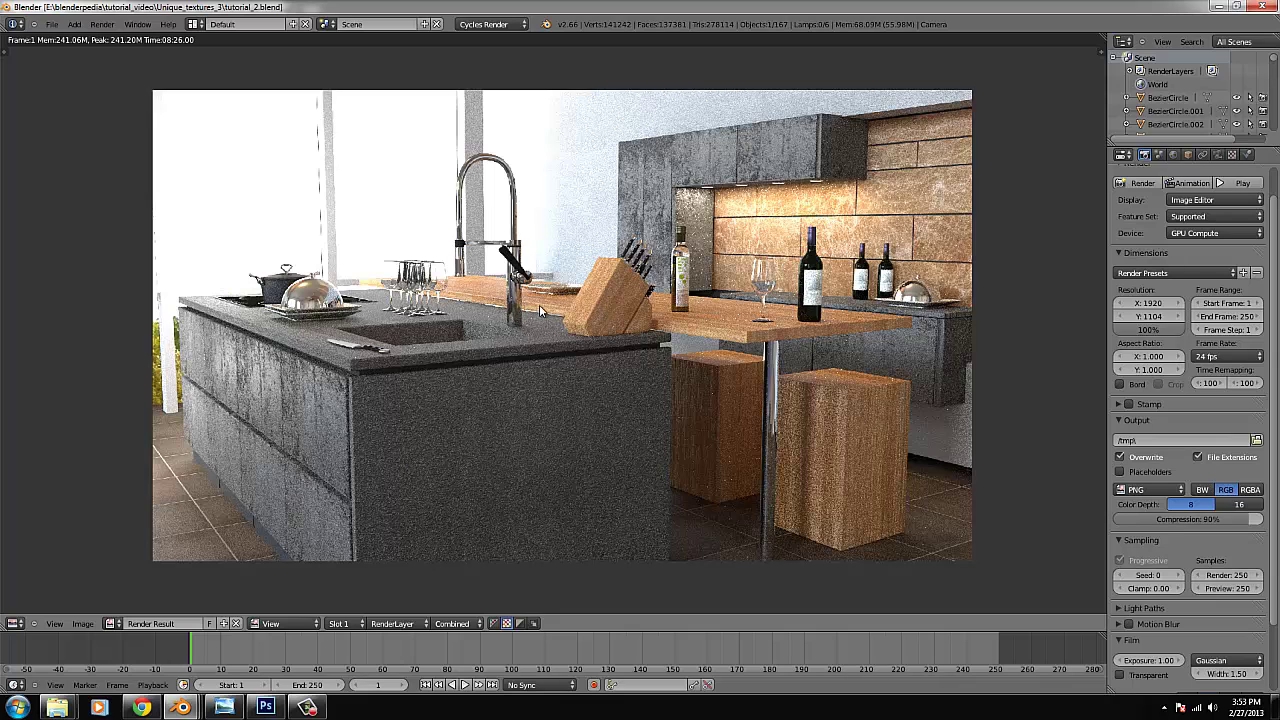
Examine the finished kitchen render up close for noise and material quality, comparing details with the overall composition.
scroll(507, 326, up, 4)
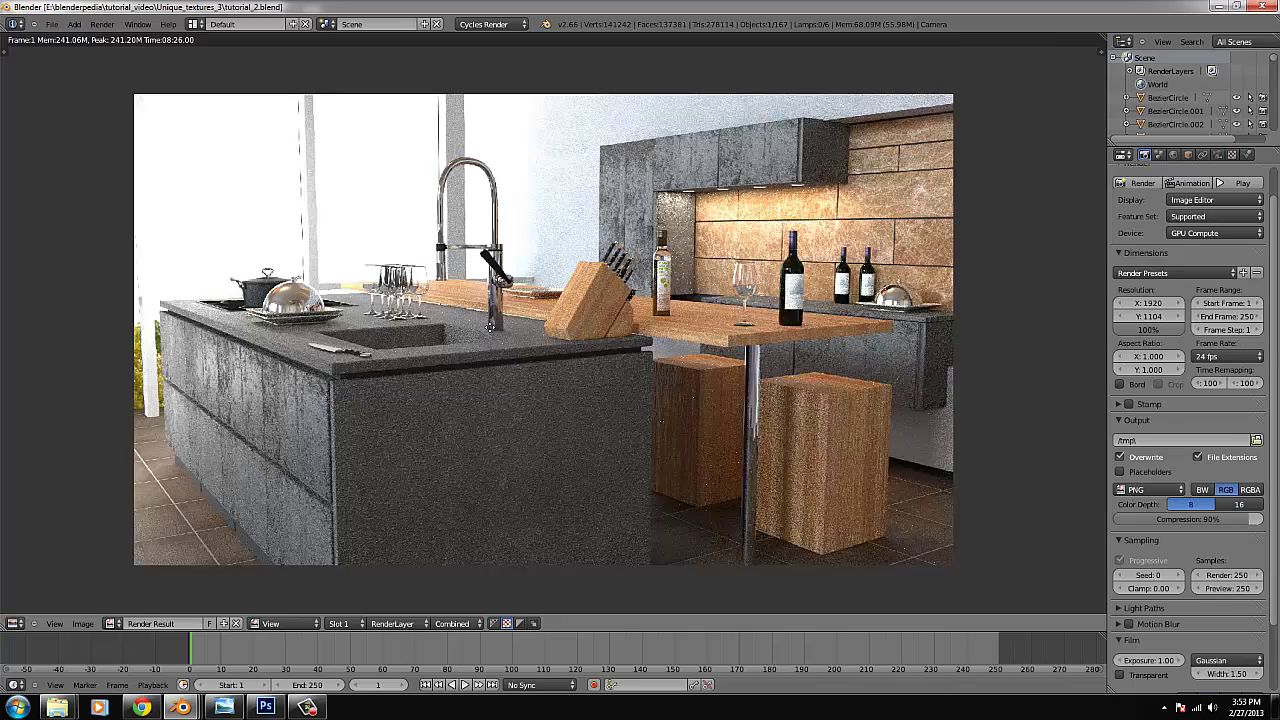
scroll(561, 322, down, 3)
scroll(603, 321, up, 4)
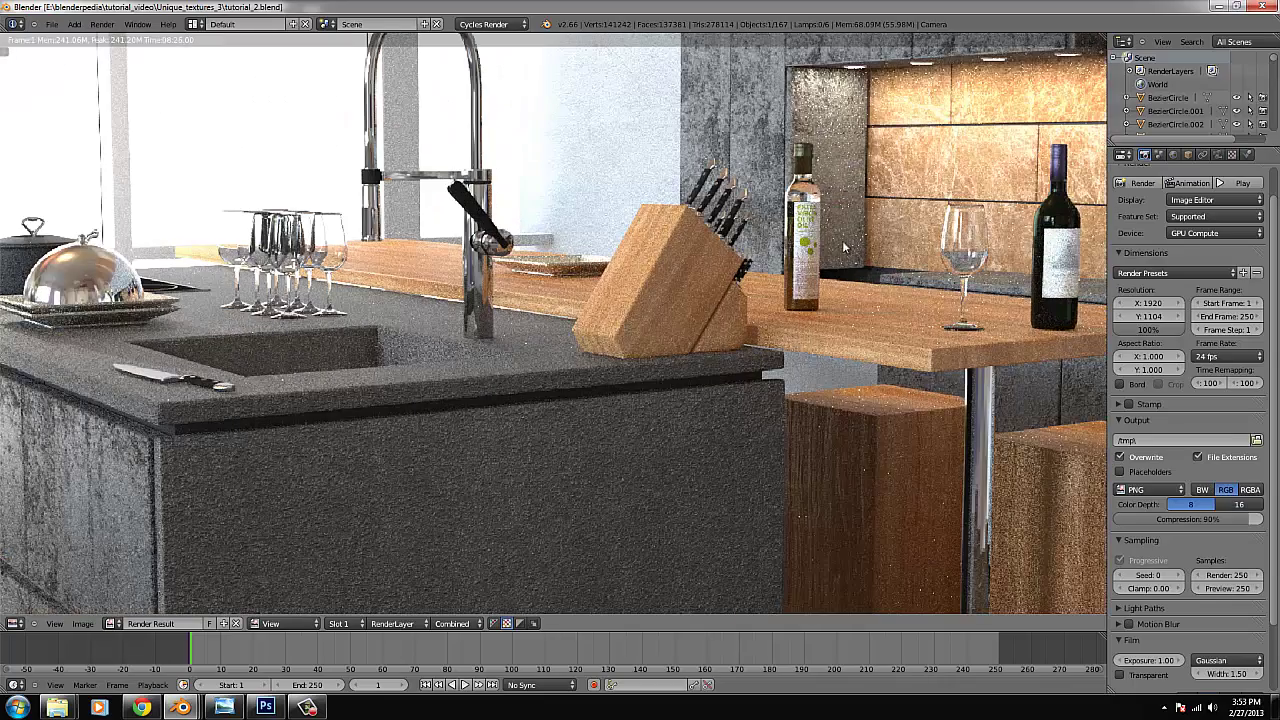
scroll(849, 452, down, 3)
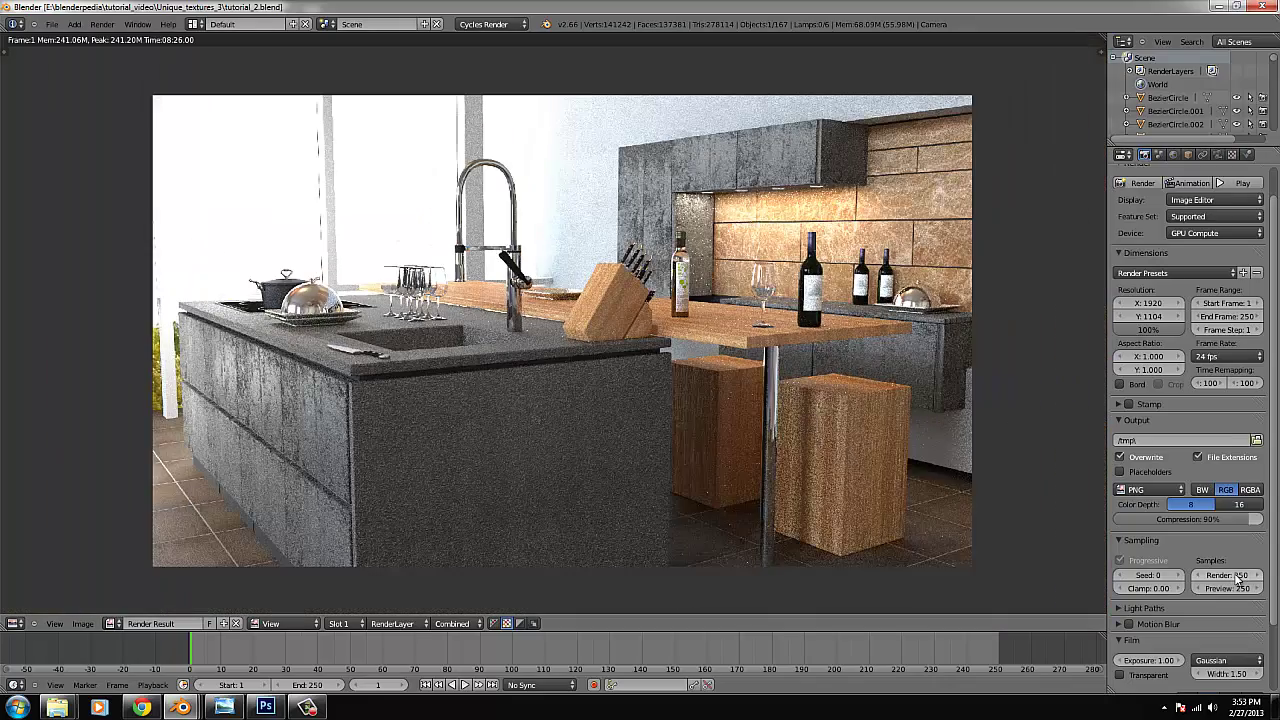
scroll(728, 456, up, 5)
middle_drag(733, 484, 765, 388)
scroll(647, 489, down, 5)
scroll(792, 379, down, 1)
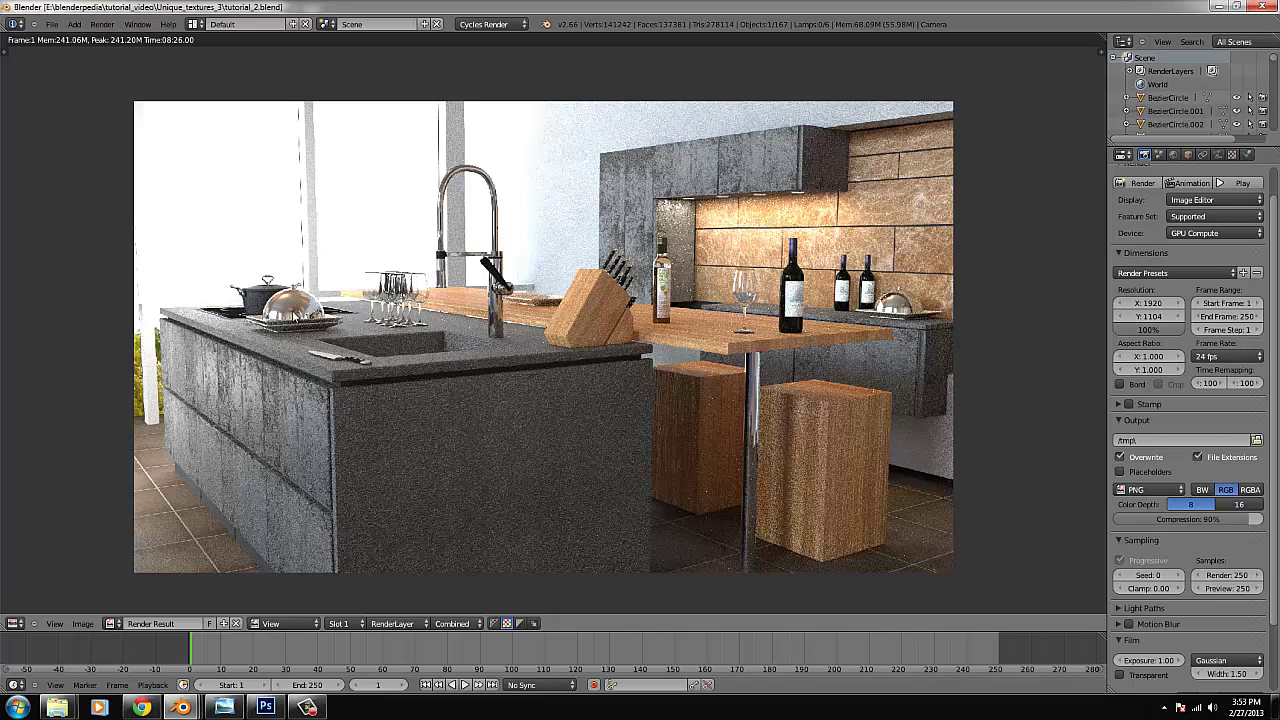
Return to the 3D scene and move the backplate plane -1.236 along the X axis, away from the window posts.
click(15, 628)
click(26, 613)
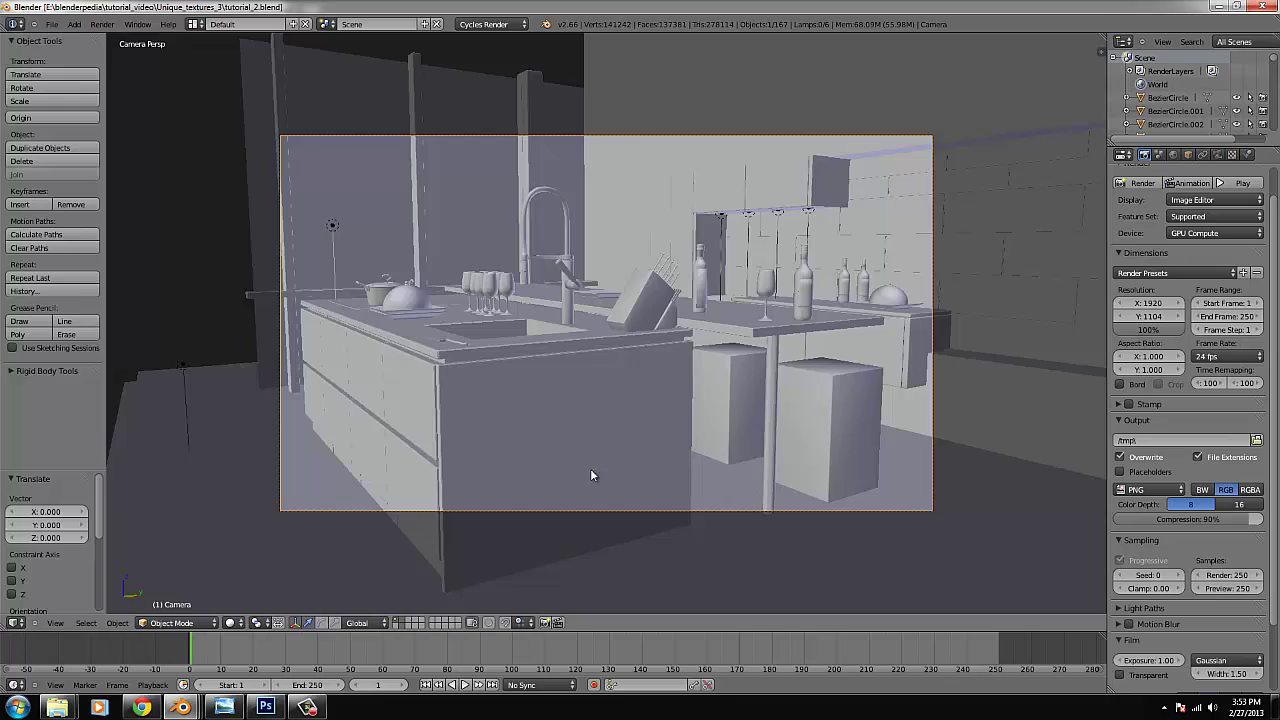
key(KP_7)
mouse_move(969, 460)
middle_down()
mouse_move(817, 406)
mouse_move(852, 370)
mouse_move(920, 385)
middle_up()
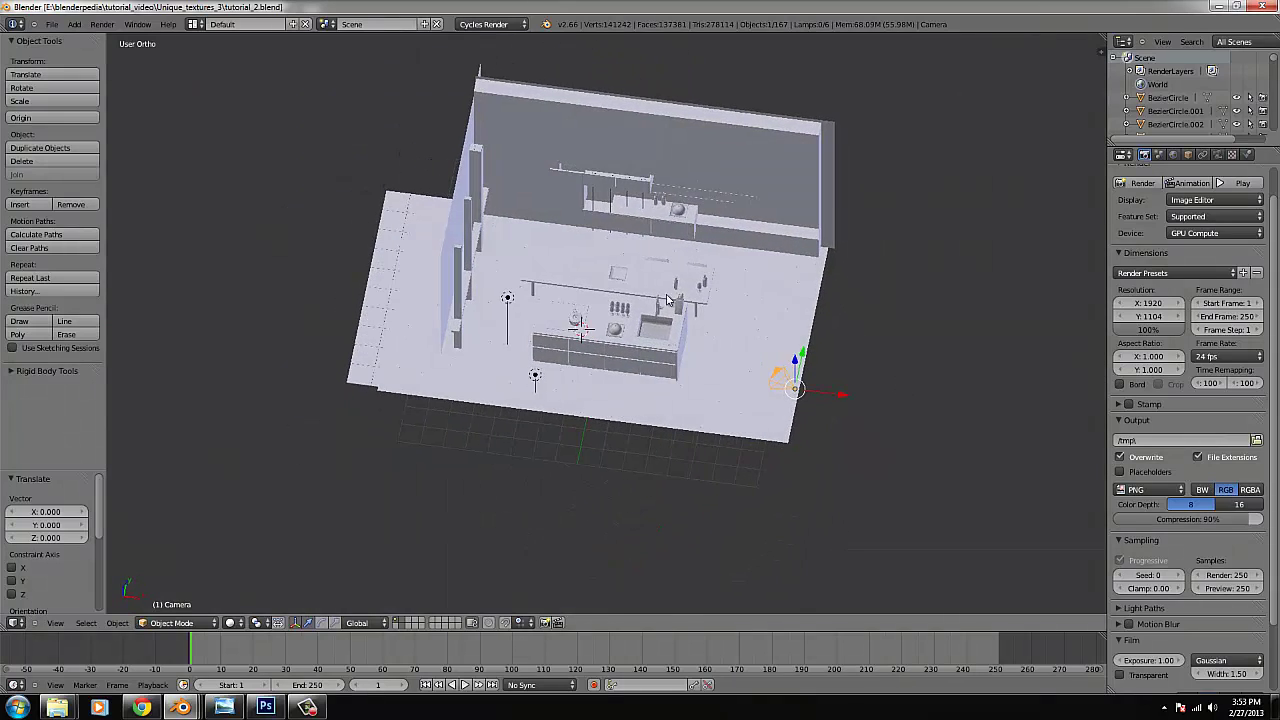
right_click(451, 221)
right_click(451, 221)
key(g)
key(x)
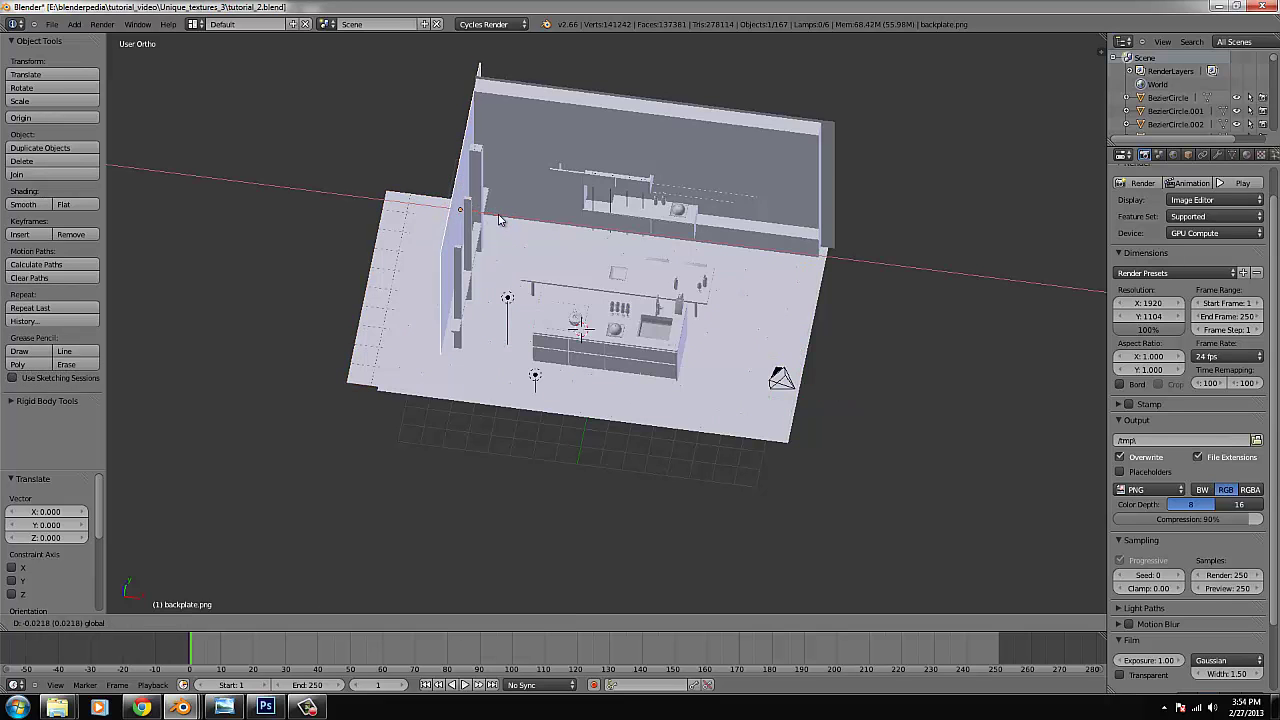
click(470, 224)
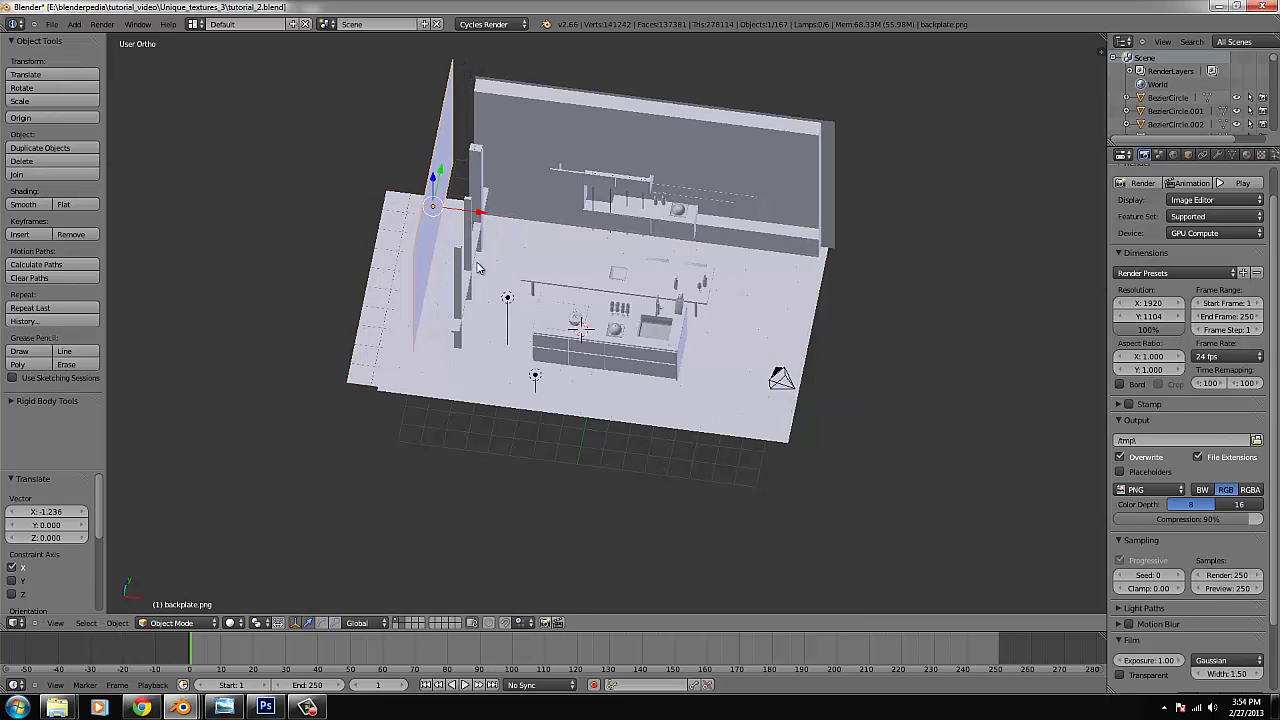
middle_drag(470, 224, 448, 266)
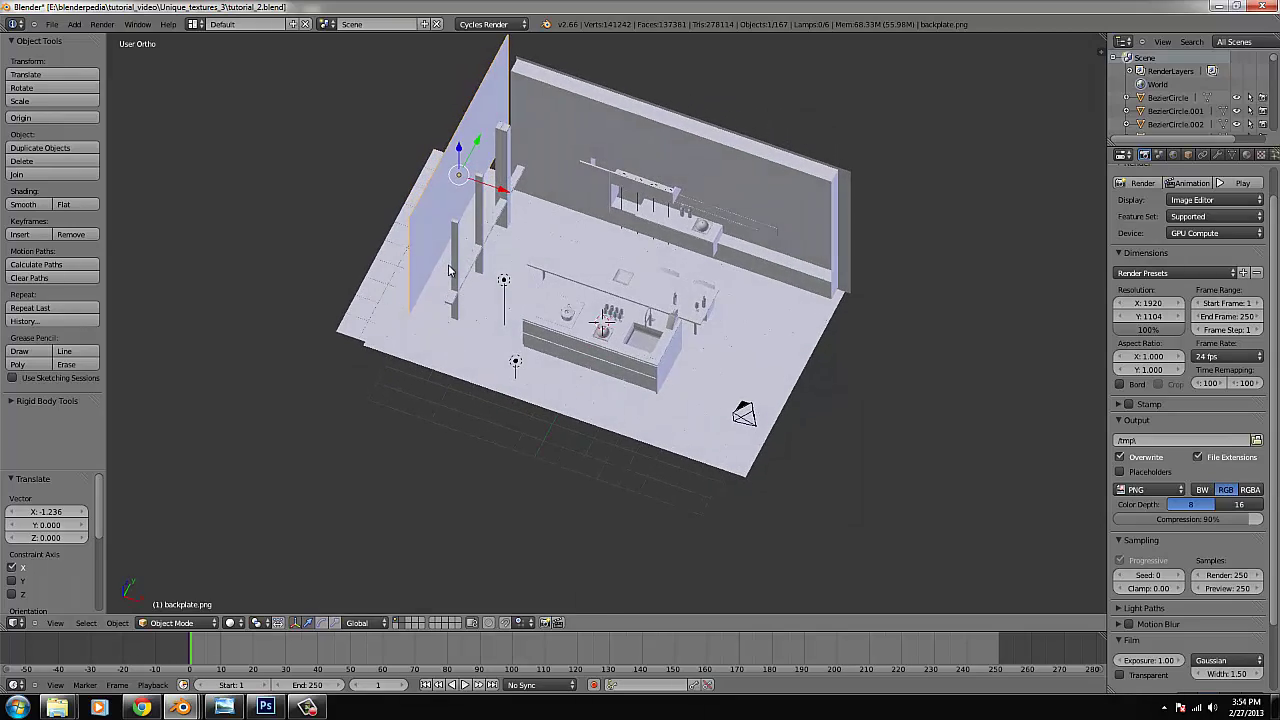
Lower the count of the floor tiles' first Array modifier so the tiles no longer extend far past the floor slab.
scroll(557, 392, up, 3)
middle_drag(546, 397, 362, 376)
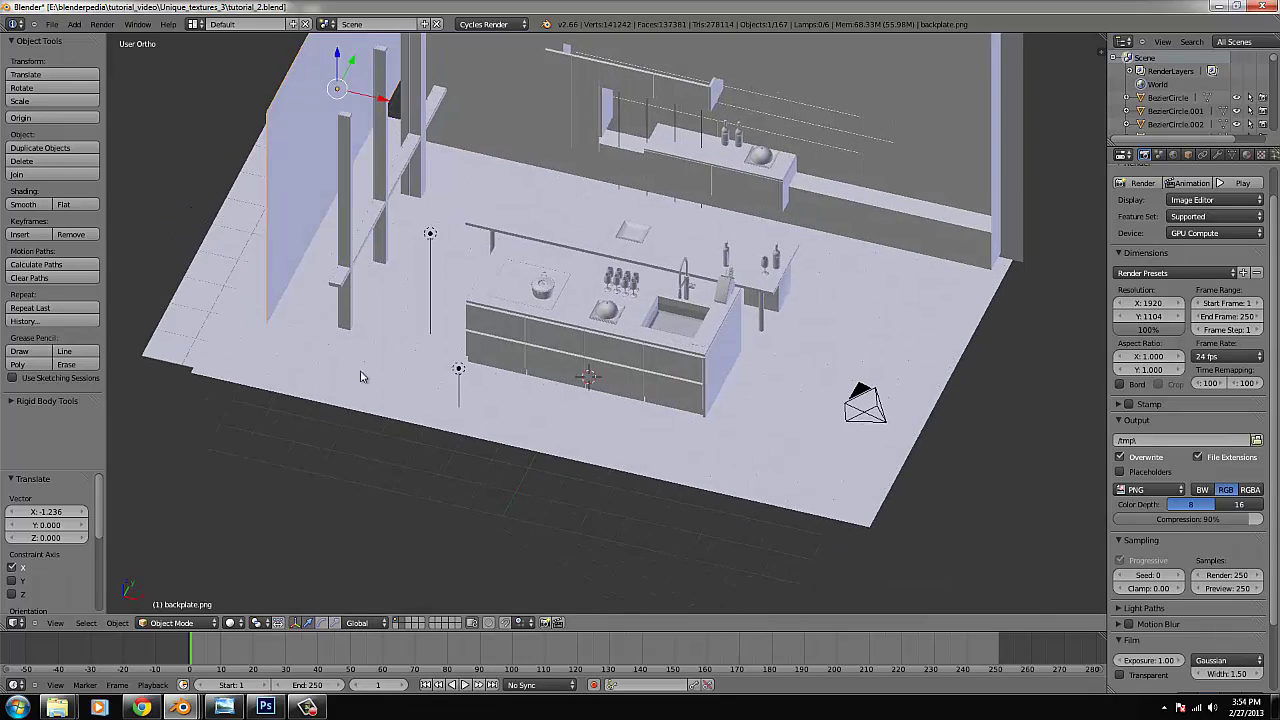
right_click(200, 328)
scroll(200, 328, down, 2)
middle_drag(200, 328, 280, 334)
click(1217, 155)
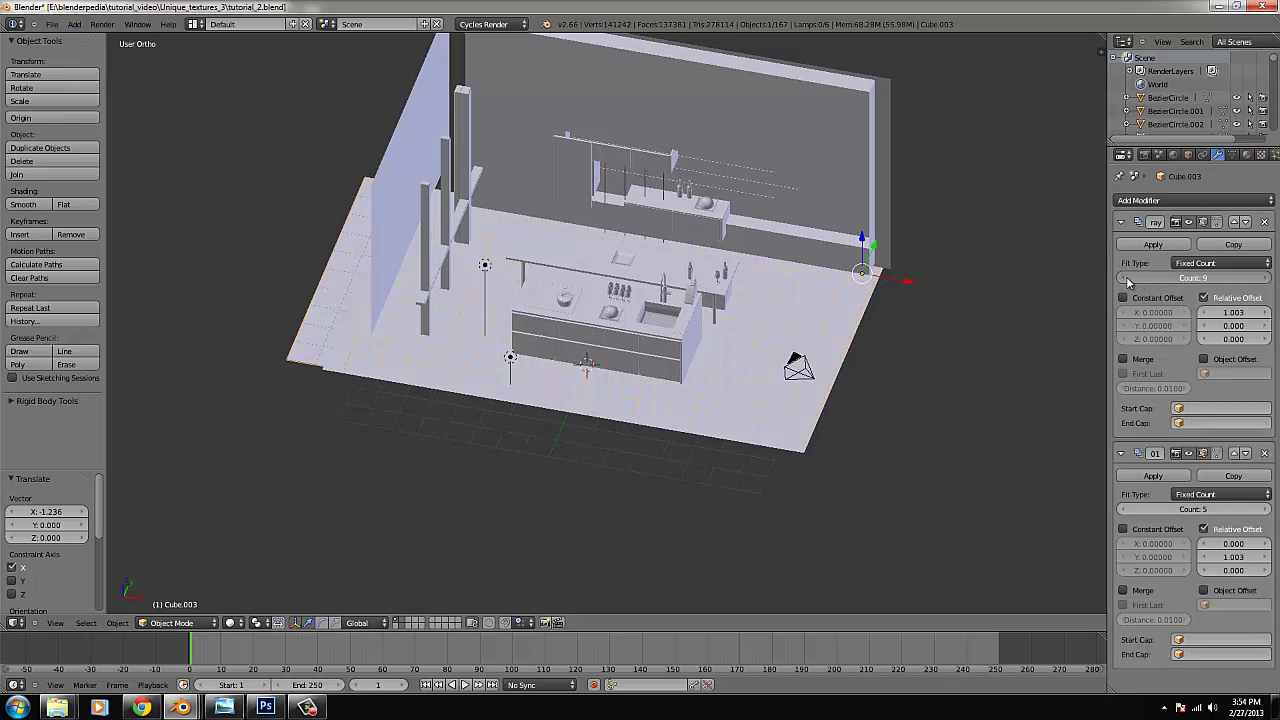
click(1126, 278)
click(1127, 279)
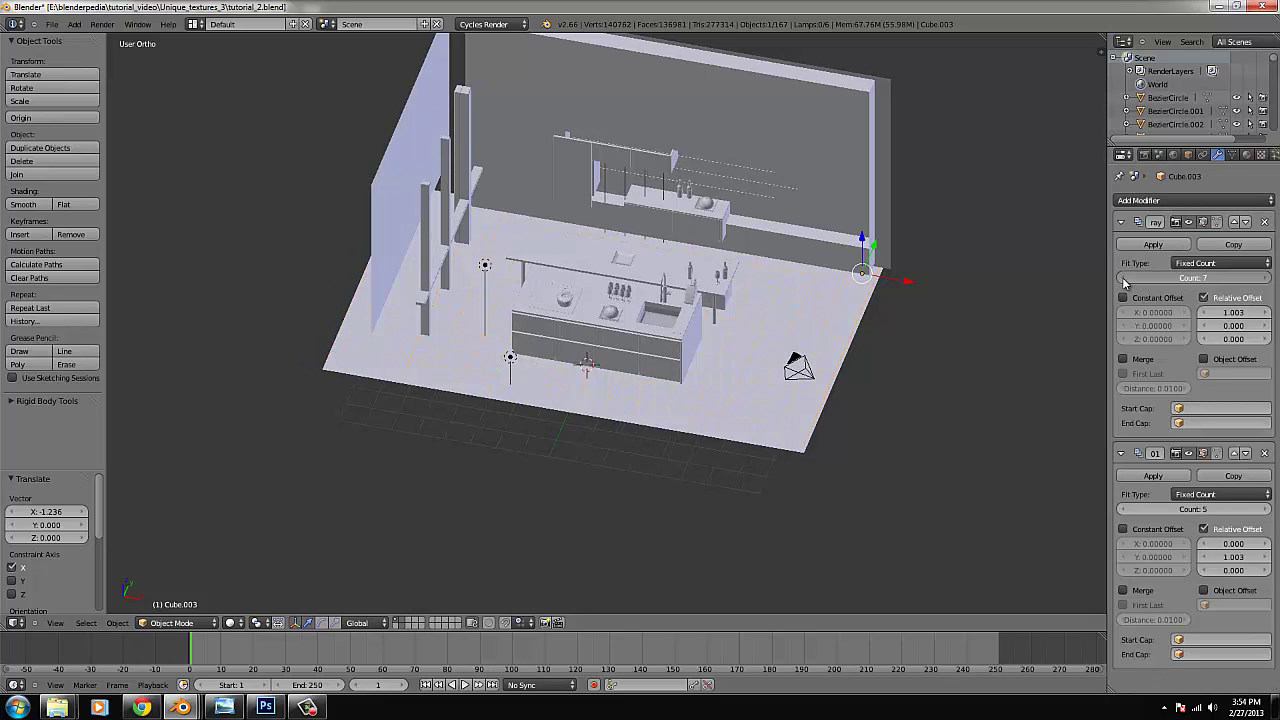
click(1253, 279)
click(1253, 279)
Move all vertices along the floor slab's outer edge on the window side 1.148 along the X axis.
right_click(331, 377)
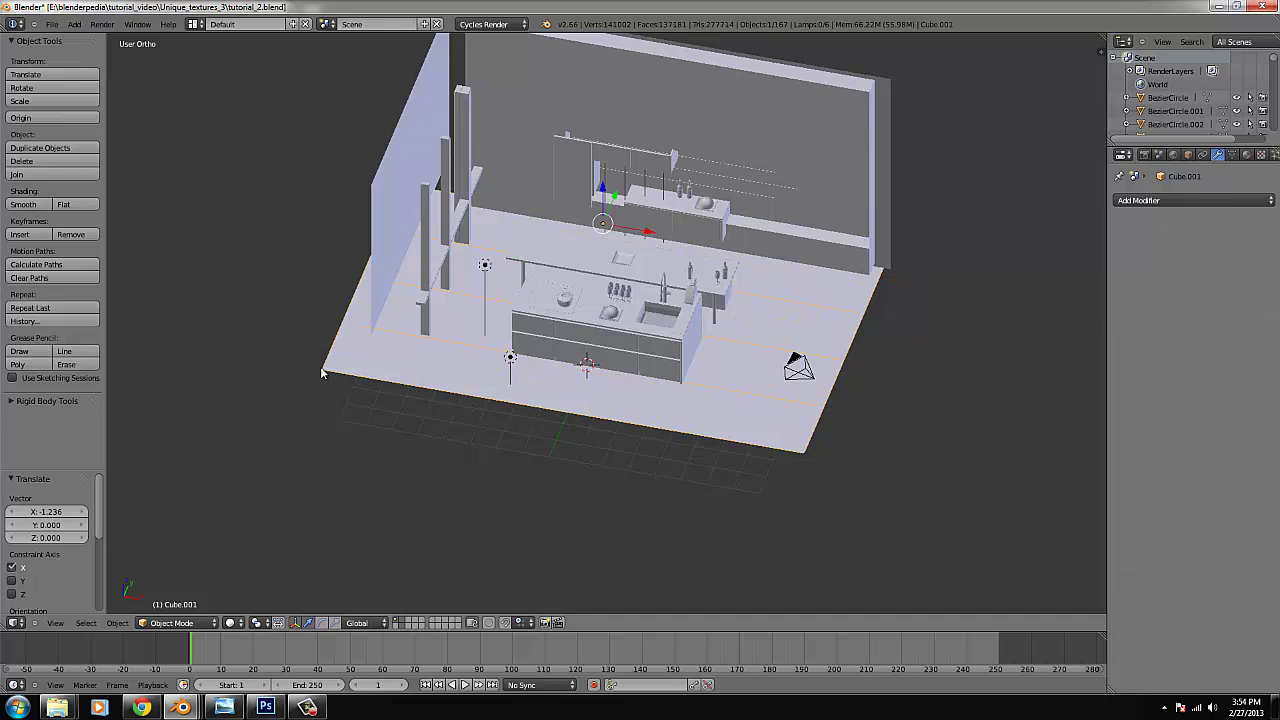
key(Tab)
middle_drag(323, 423, 365, 419)
right_click(362, 420)
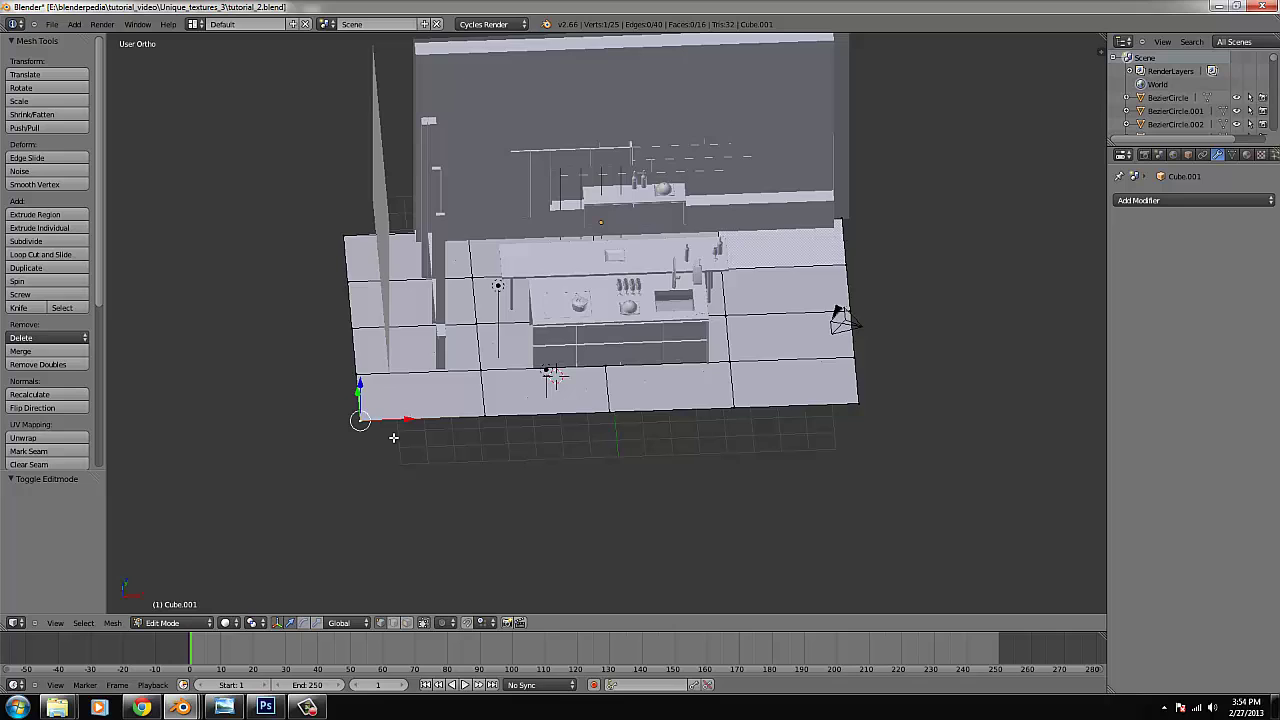
key(z)
key(b)
drag(380, 460, 296, 194)
key(z)
key(g)
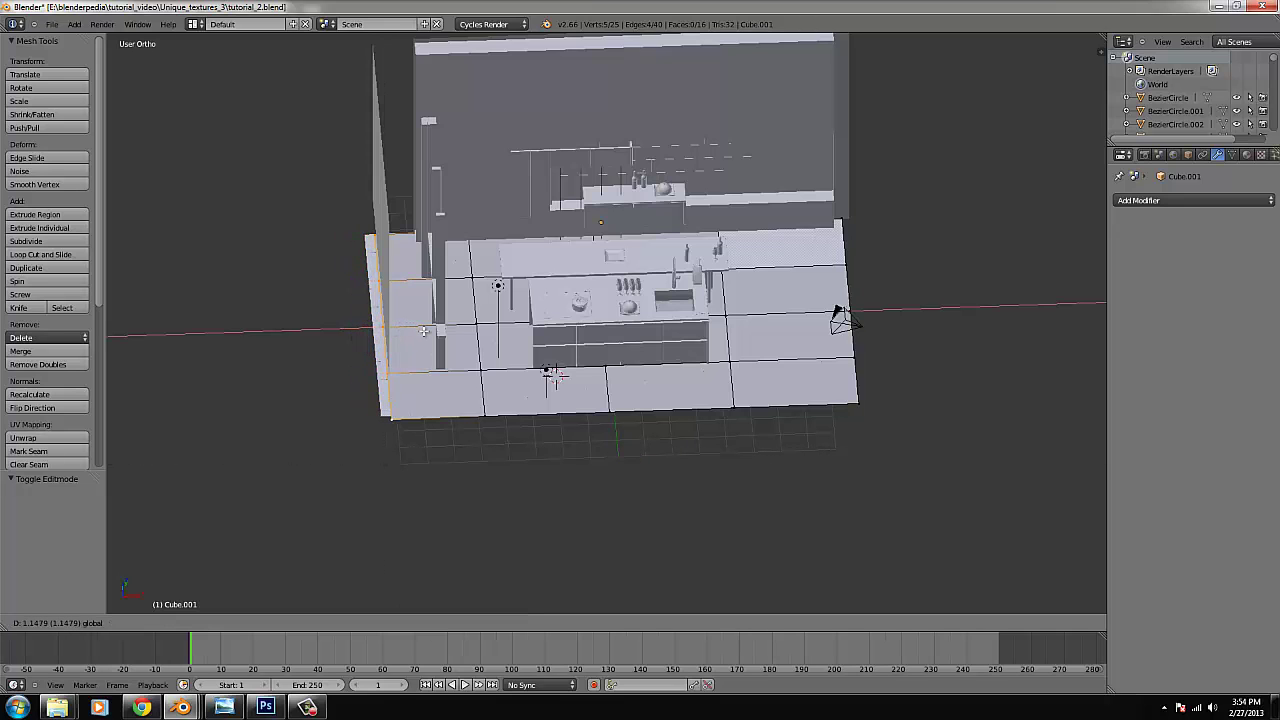
click(424, 331)
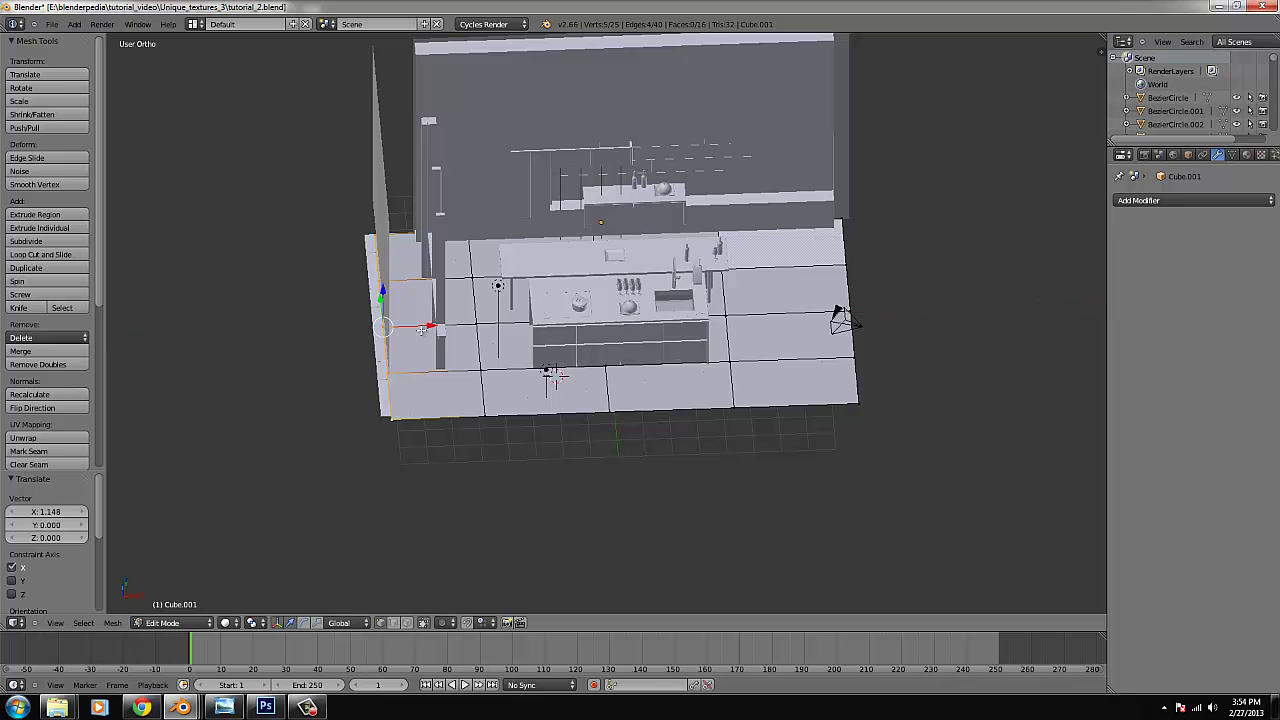
Shift the same floor slab edge about another 1.04 along X to the window posts and leave Edit Mode.
key(g)
key(x)
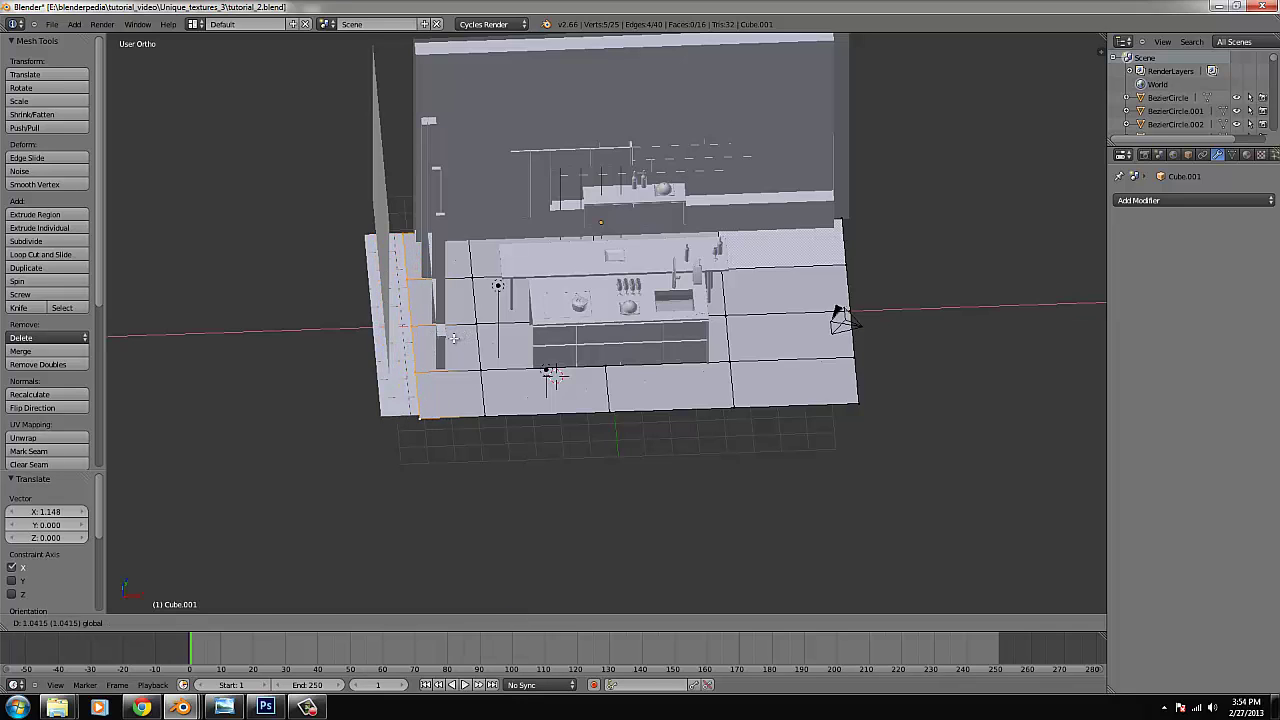
click(453, 338)
key(Tab)
Set the count of the floor tiles' first Array modifier to 7.
right_click(423, 408)
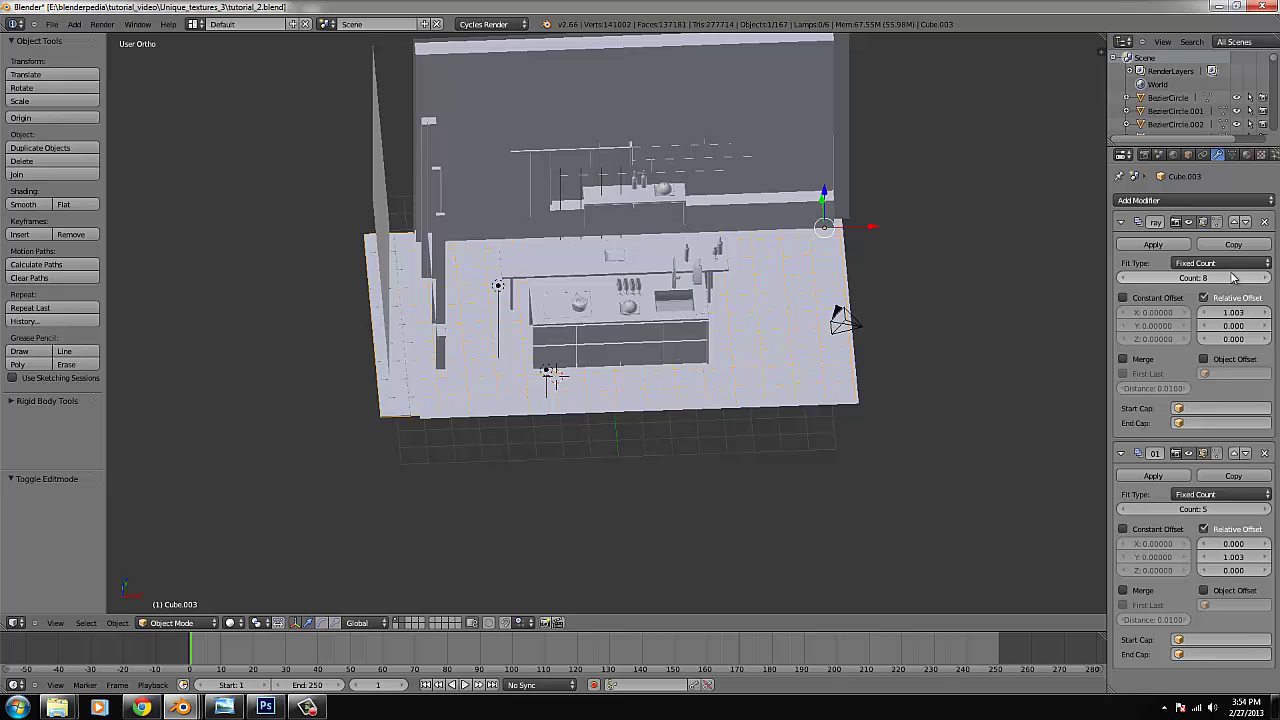
click(1265, 278)
click(1125, 279)
click(1125, 279)
middle_drag(1063, 291, 591, 294)
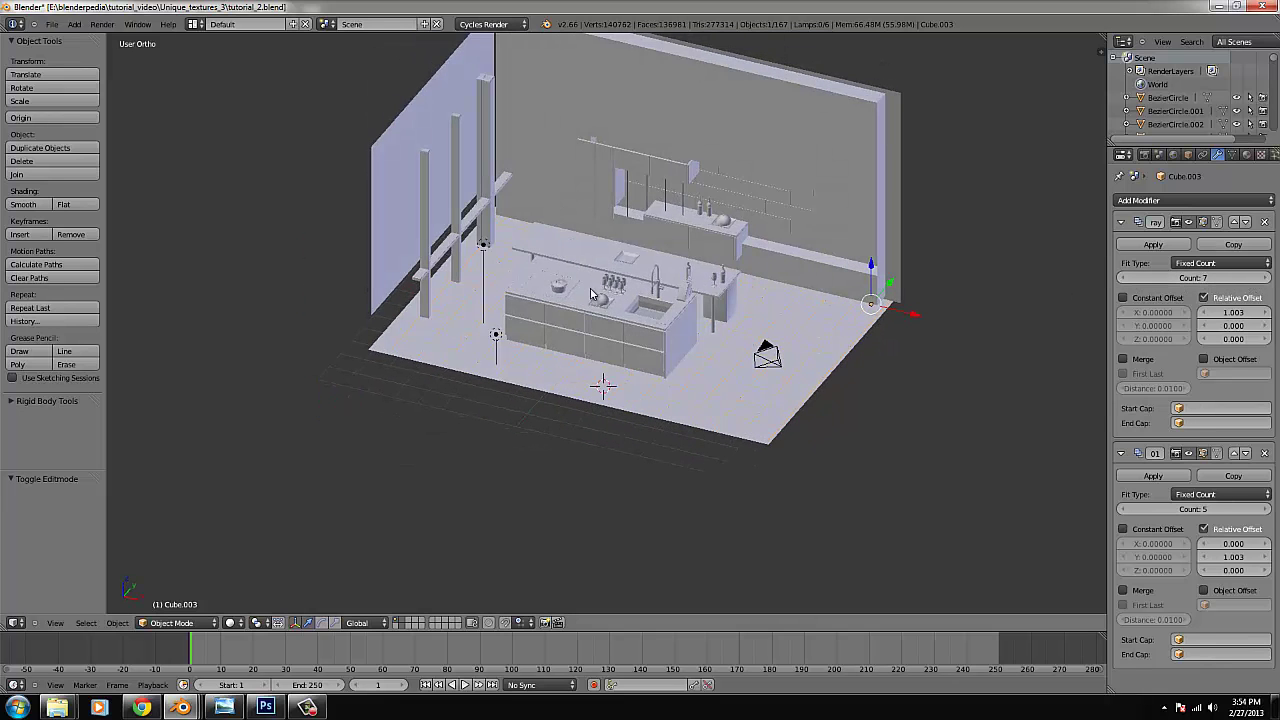
From the camera view, lower the window backplate by moving it -0.209 along the Z axis.
key(KP_0)
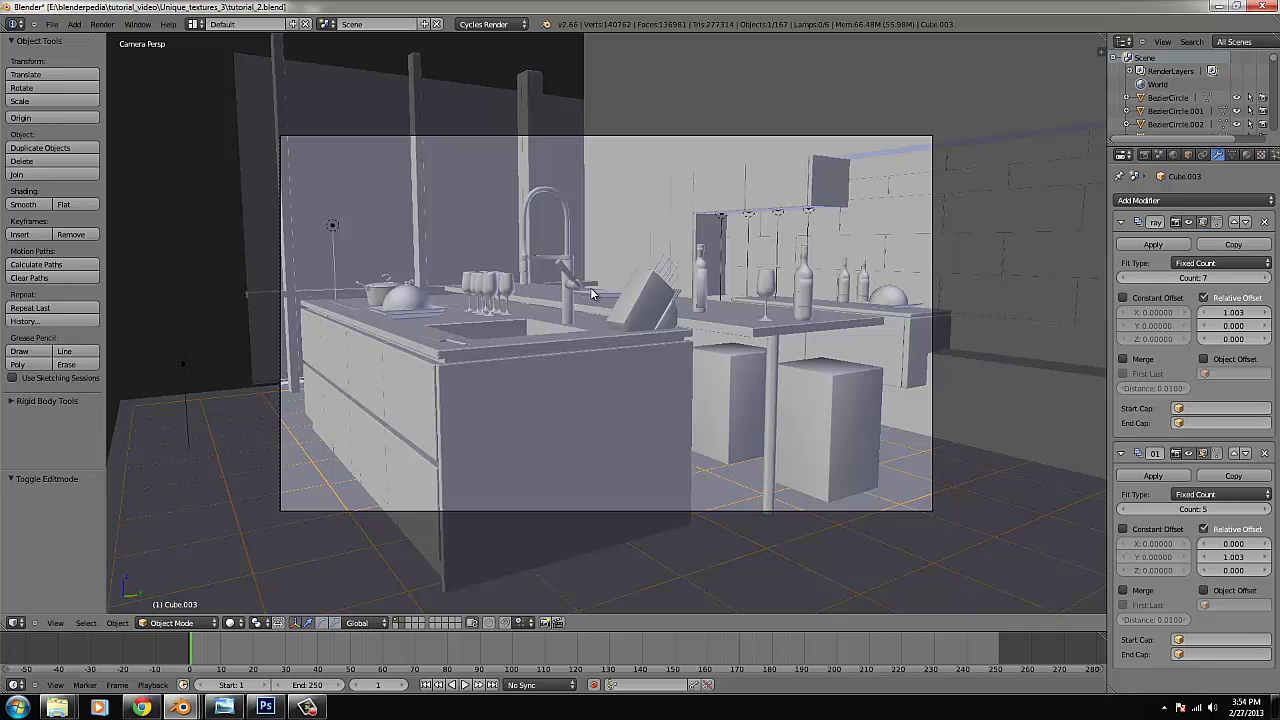
right_click(256, 251)
key(g)
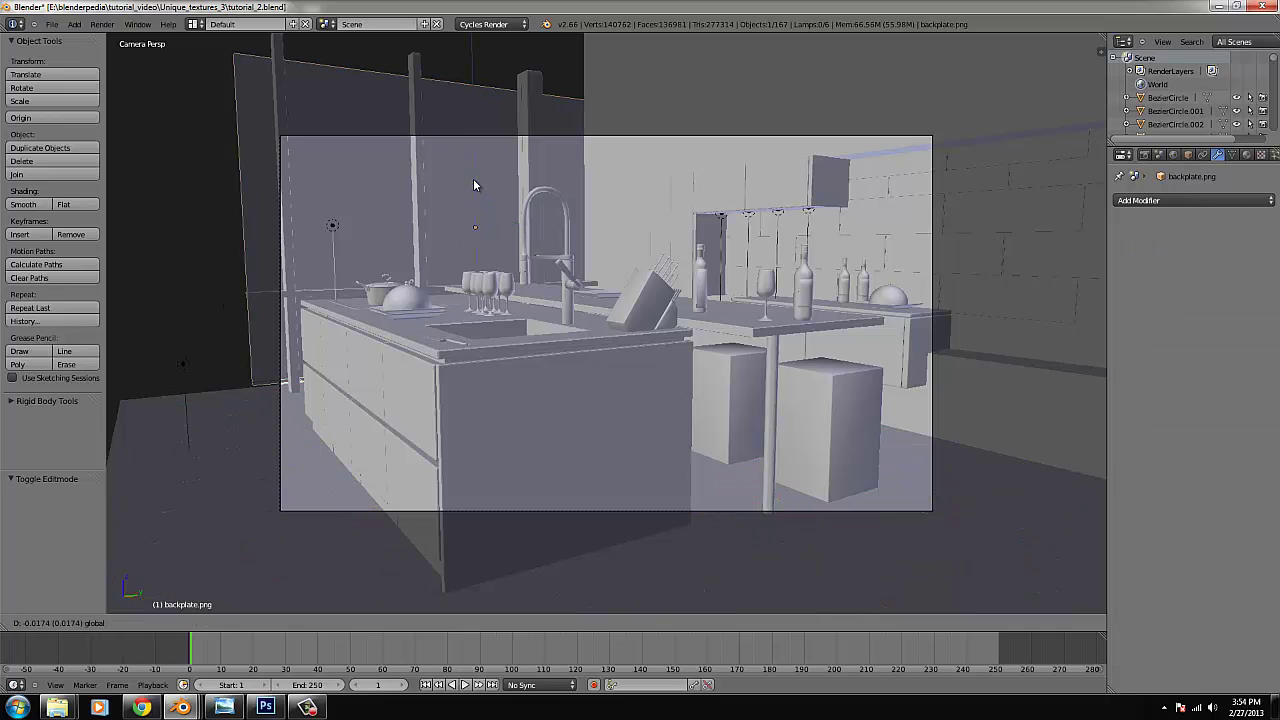
click(475, 189)
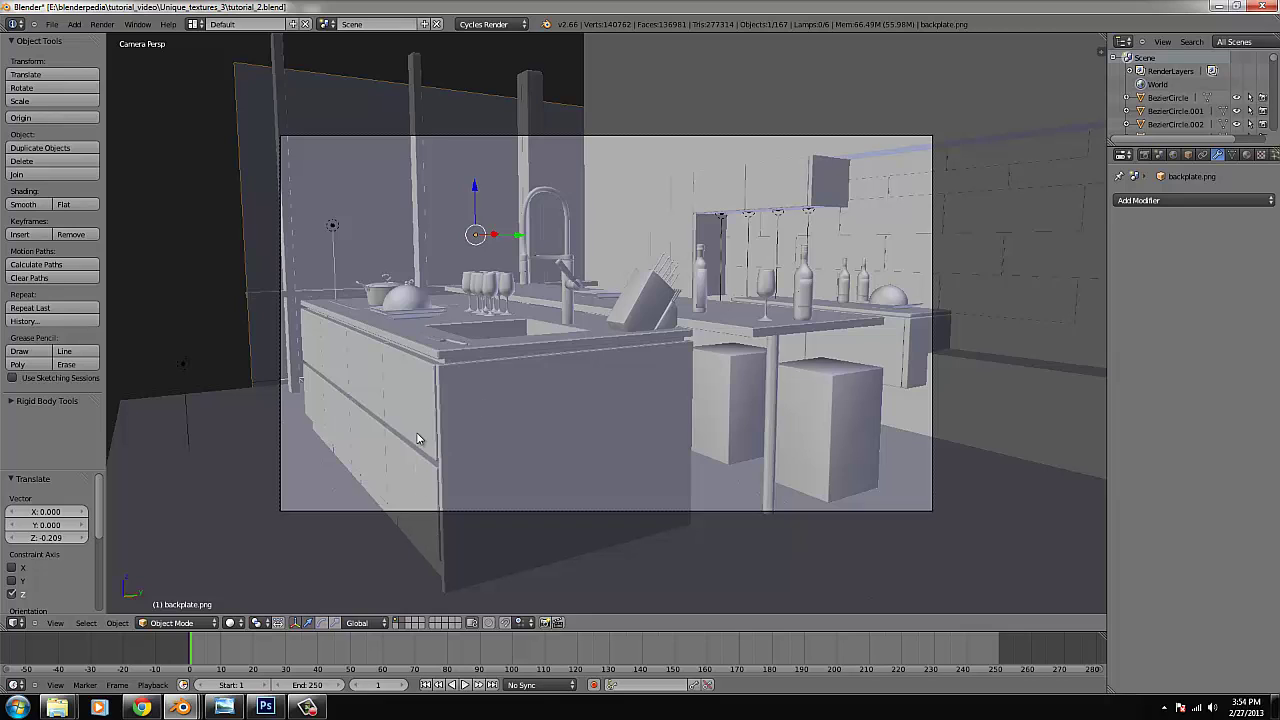
Delete the point lamp hanging near the window above the kitchen island.
right_click(438, 392)
right_click(320, 188)
right_click(333, 226)
key(x)
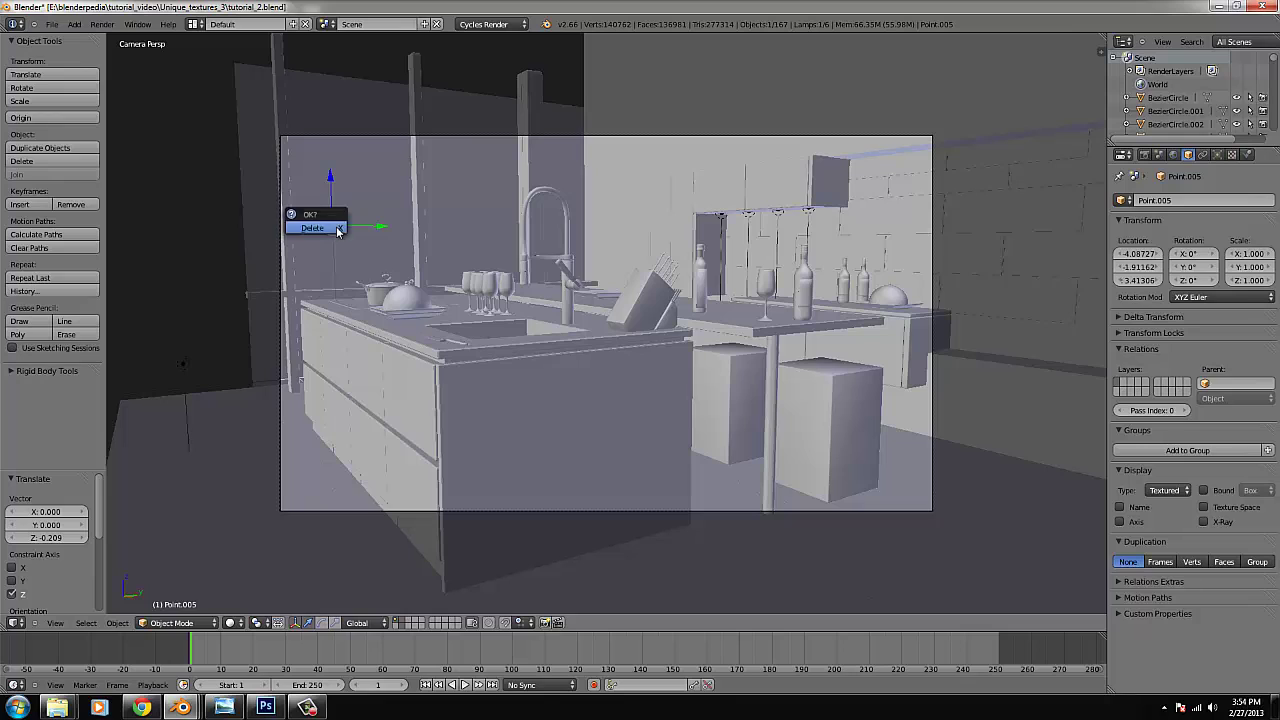
click(337, 229)
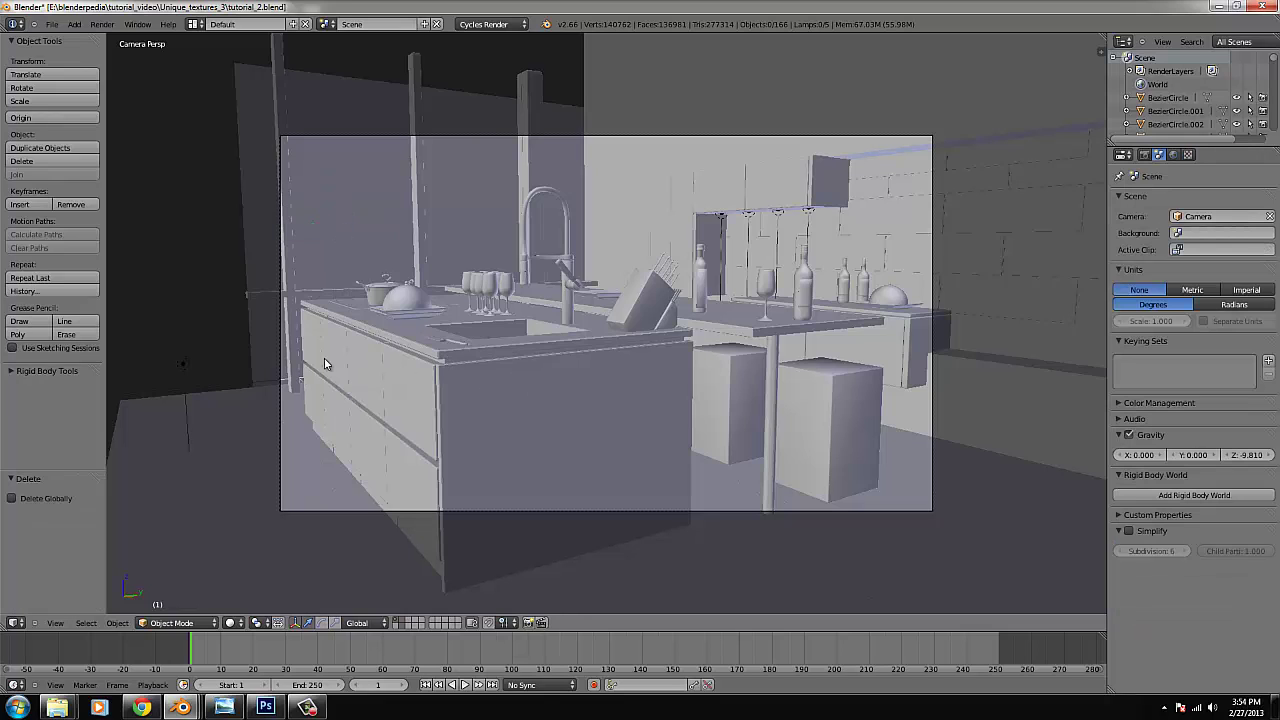
Check the emission strength of the point lamp outside the camera frame near the window.
right_click(181, 365)
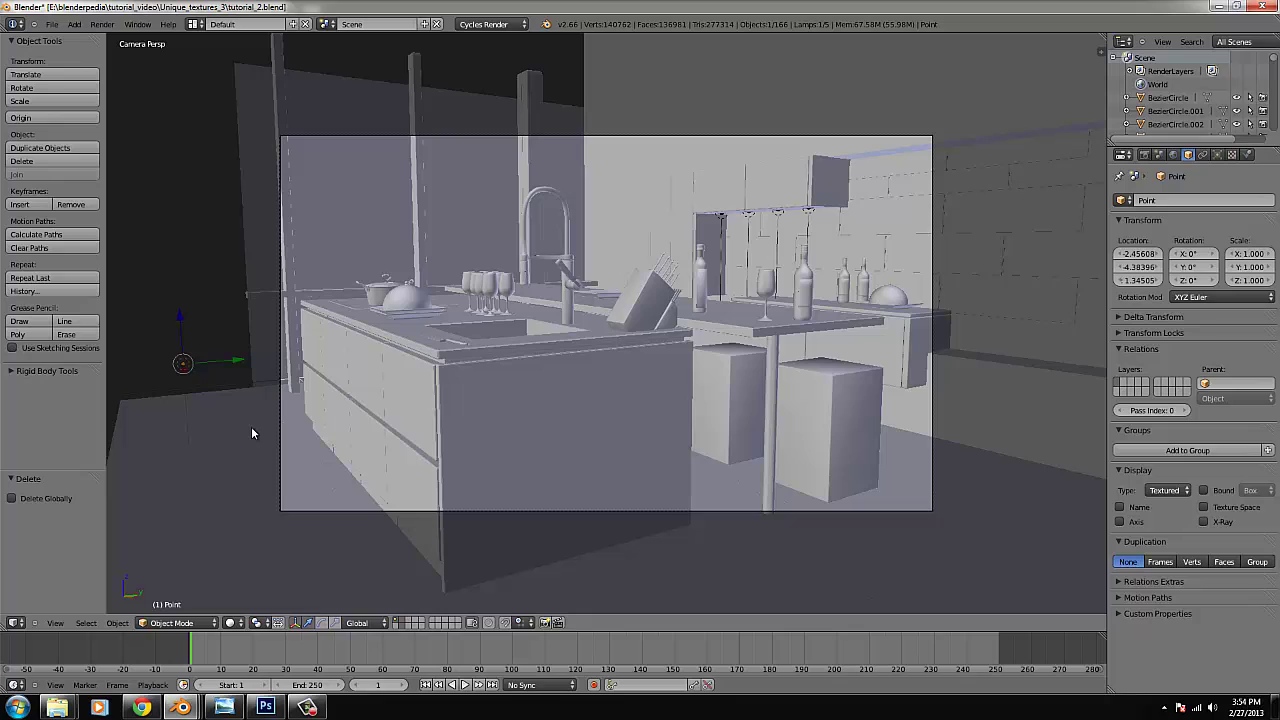
click(1217, 154)
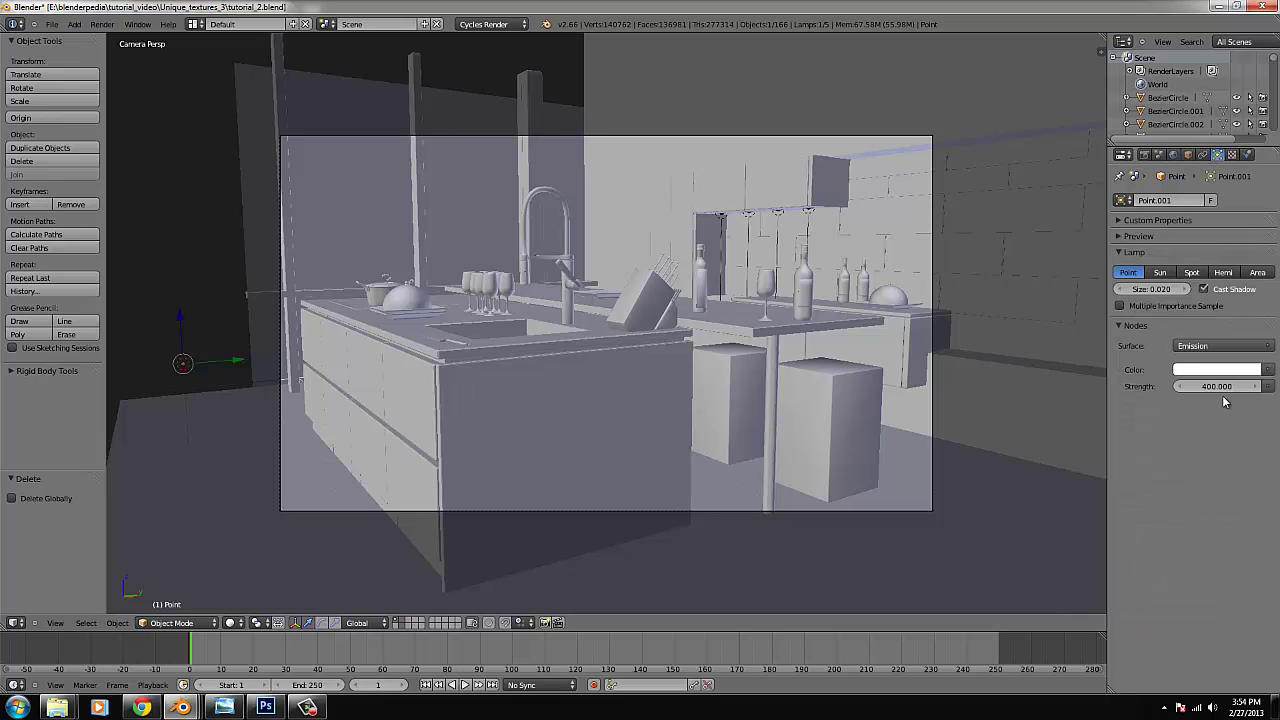
right_click(285, 403)
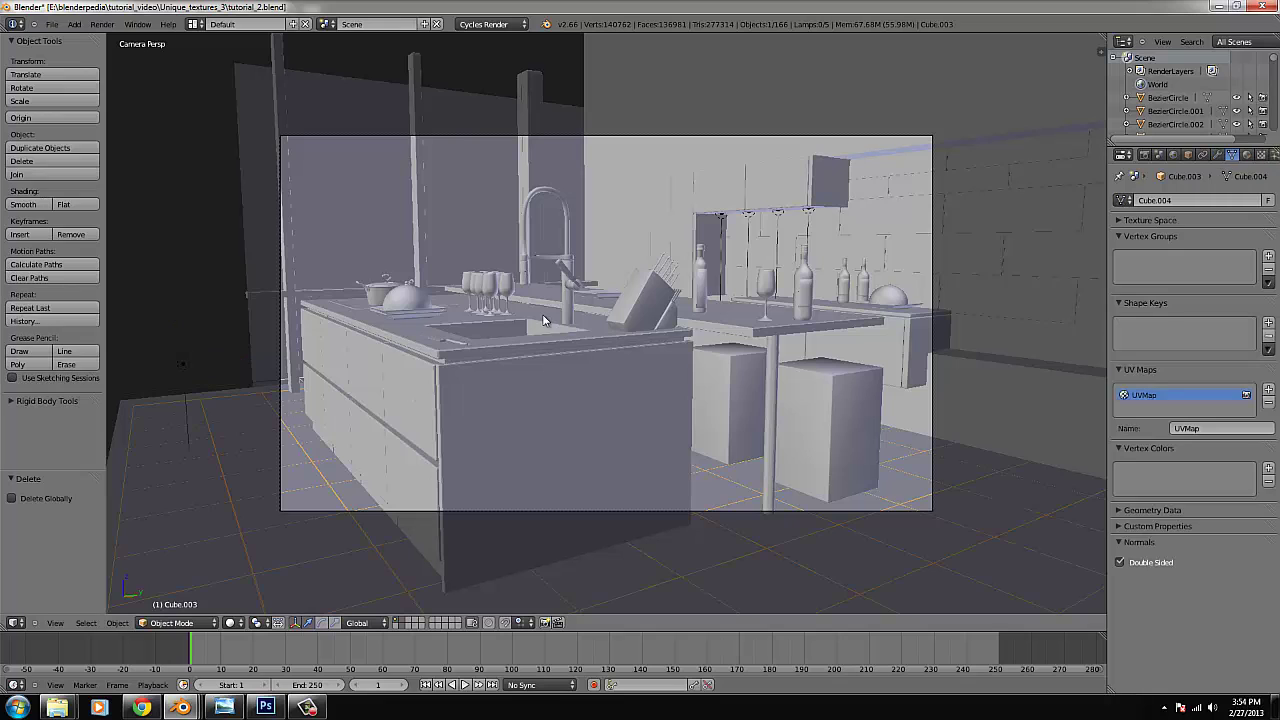
Move the window backplate to layer 2.
scroll(245, 145, up, 2)
scroll(355, 200, down, 3)
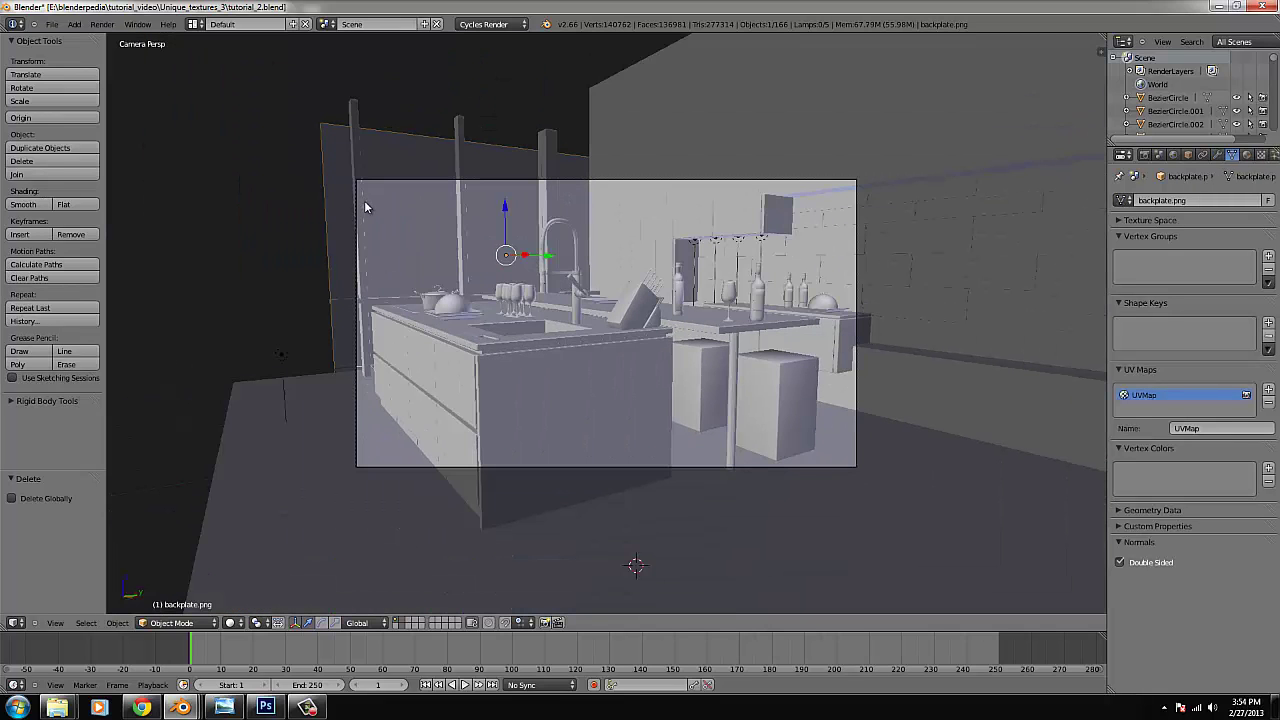
key(m)
click(489, 241)
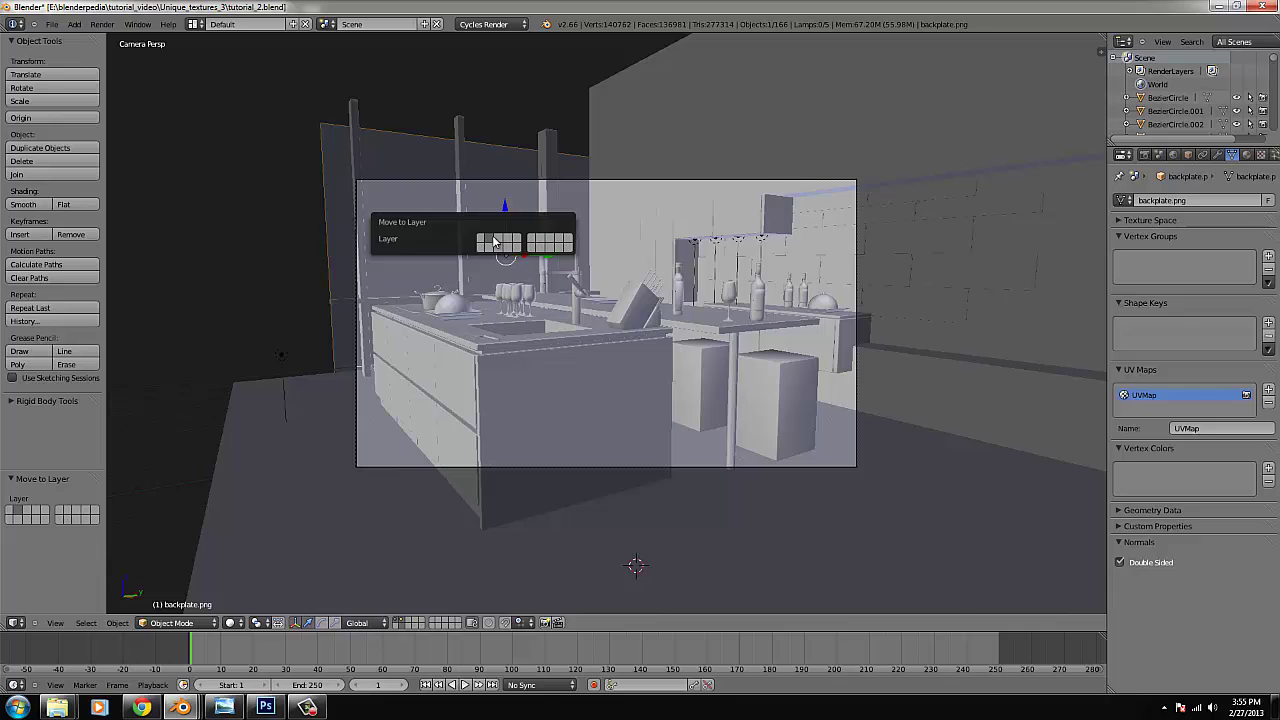
Move the island's worktop, end panel and front panels to layer 2 and display only that layer.
right_click(474, 347)
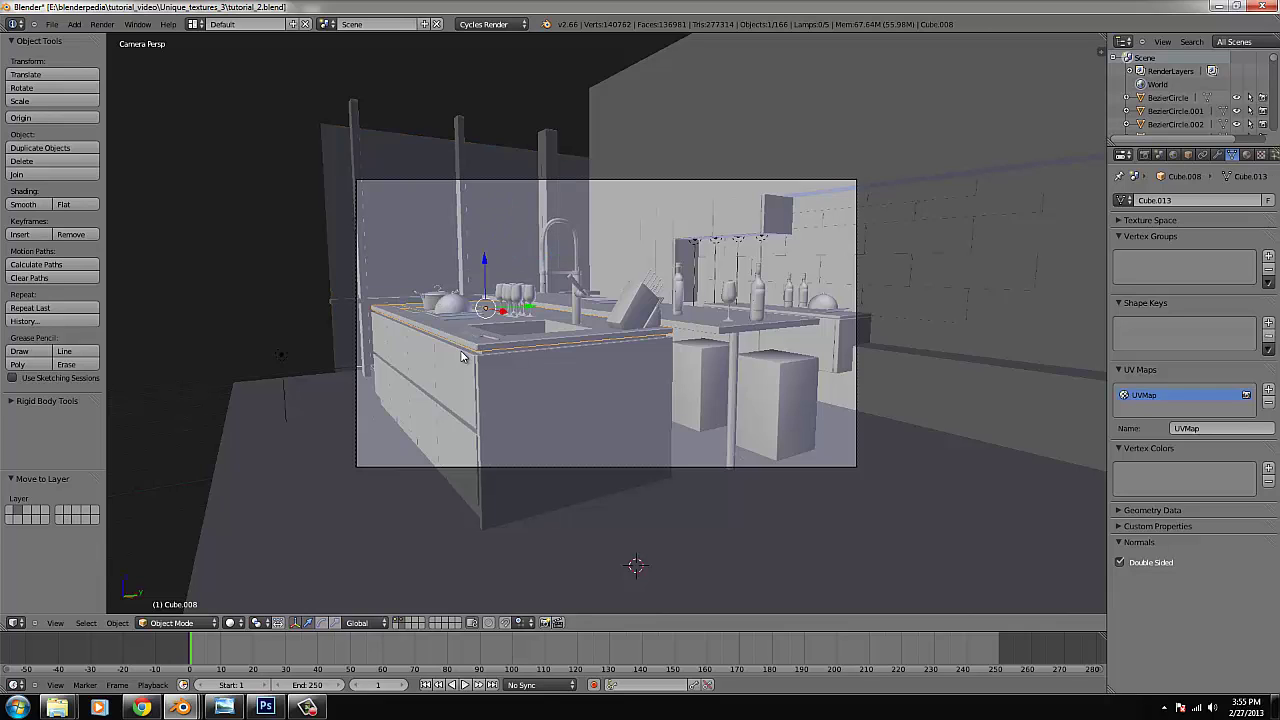
shift+right_click(518, 390)
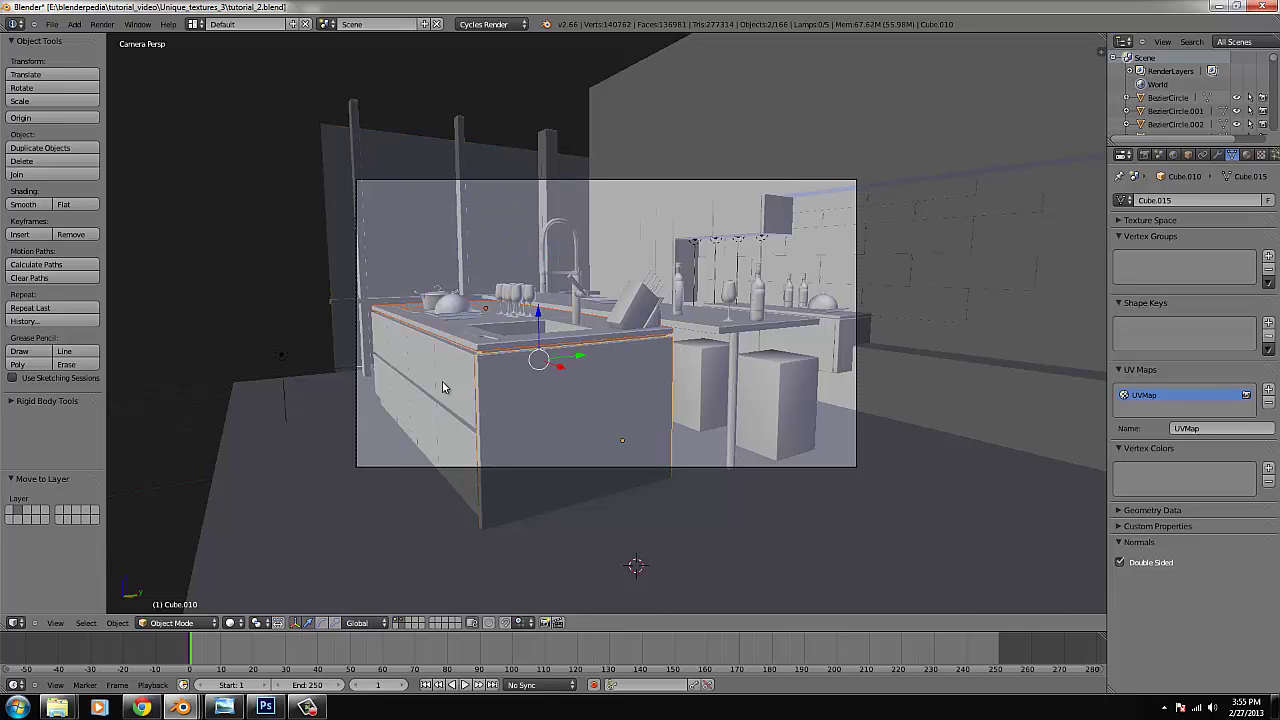
shift+right_click(443, 386)
key(m)
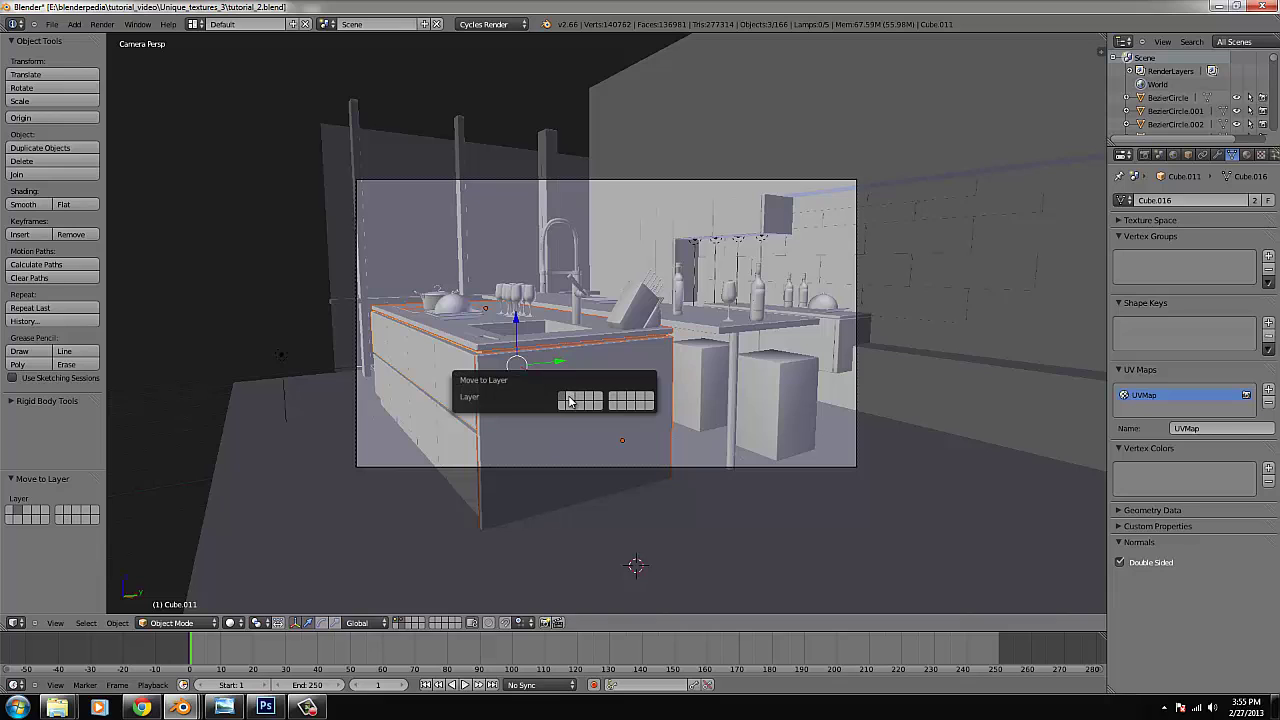
click(403, 620)
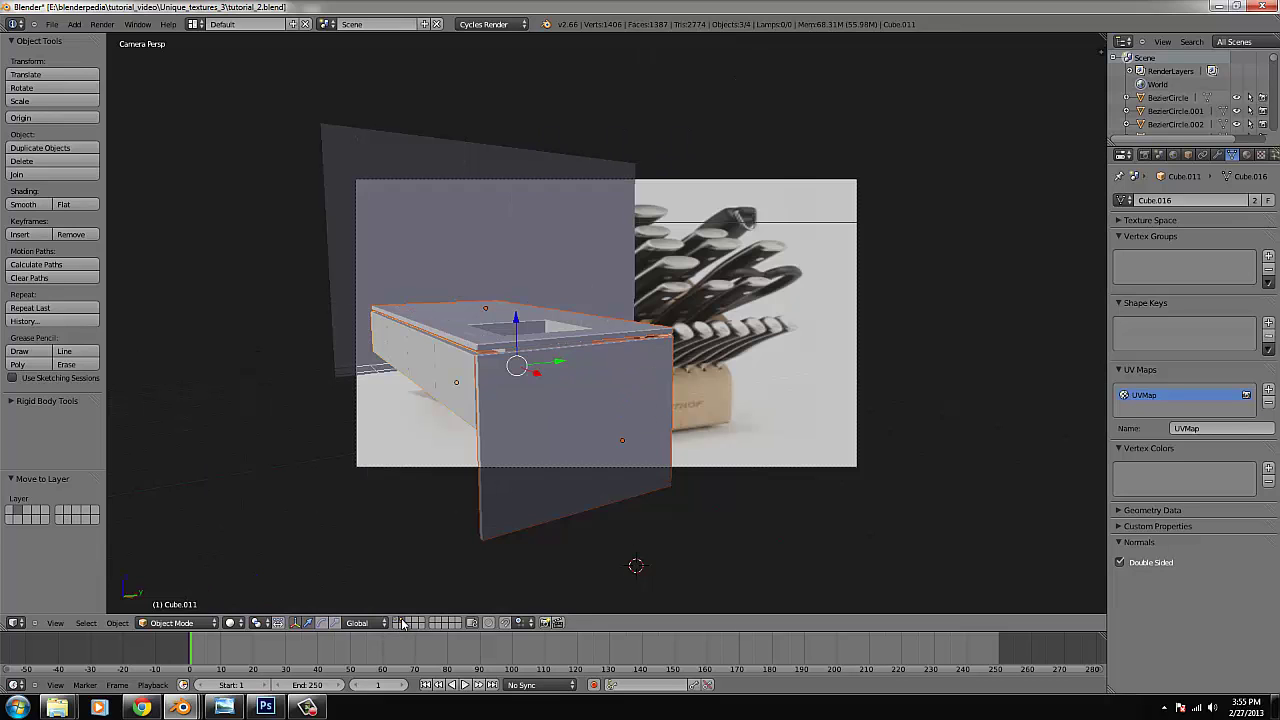
Preview the isolated island and backplate in Rendered shading, inspect the worktop up close, and return to Solid shading.
click(230, 622)
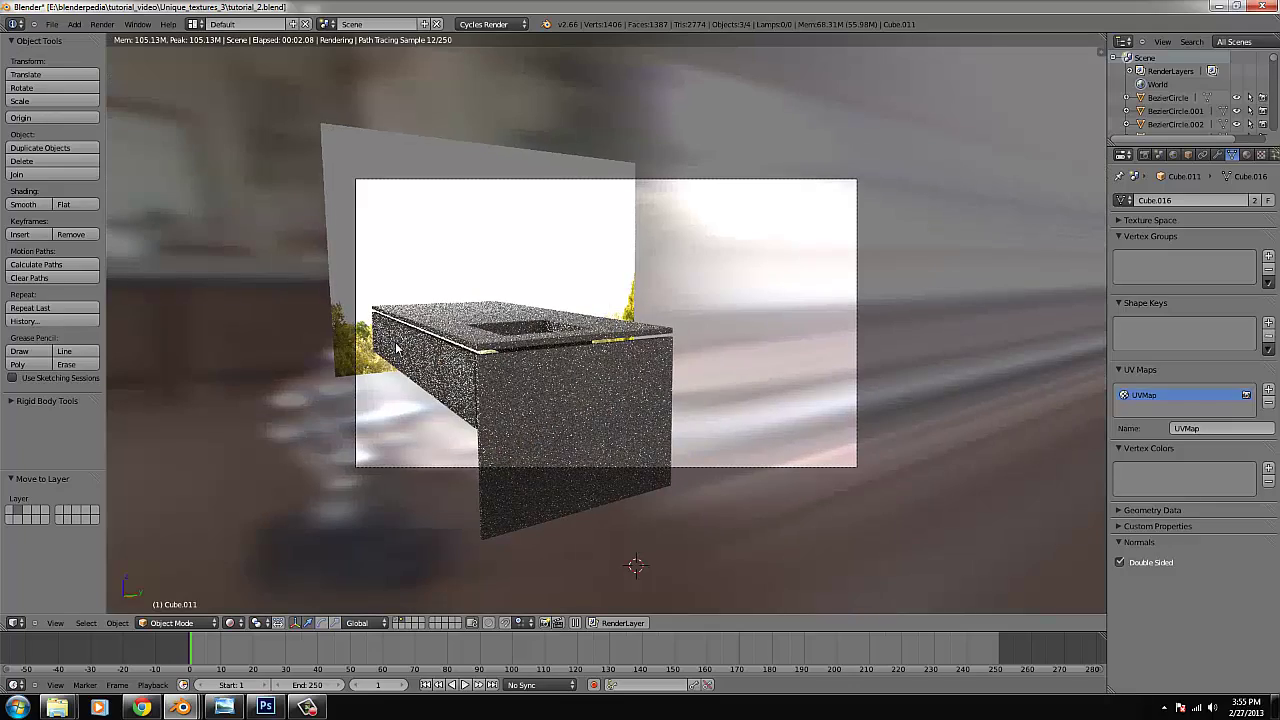
scroll(406, 350, up, 3)
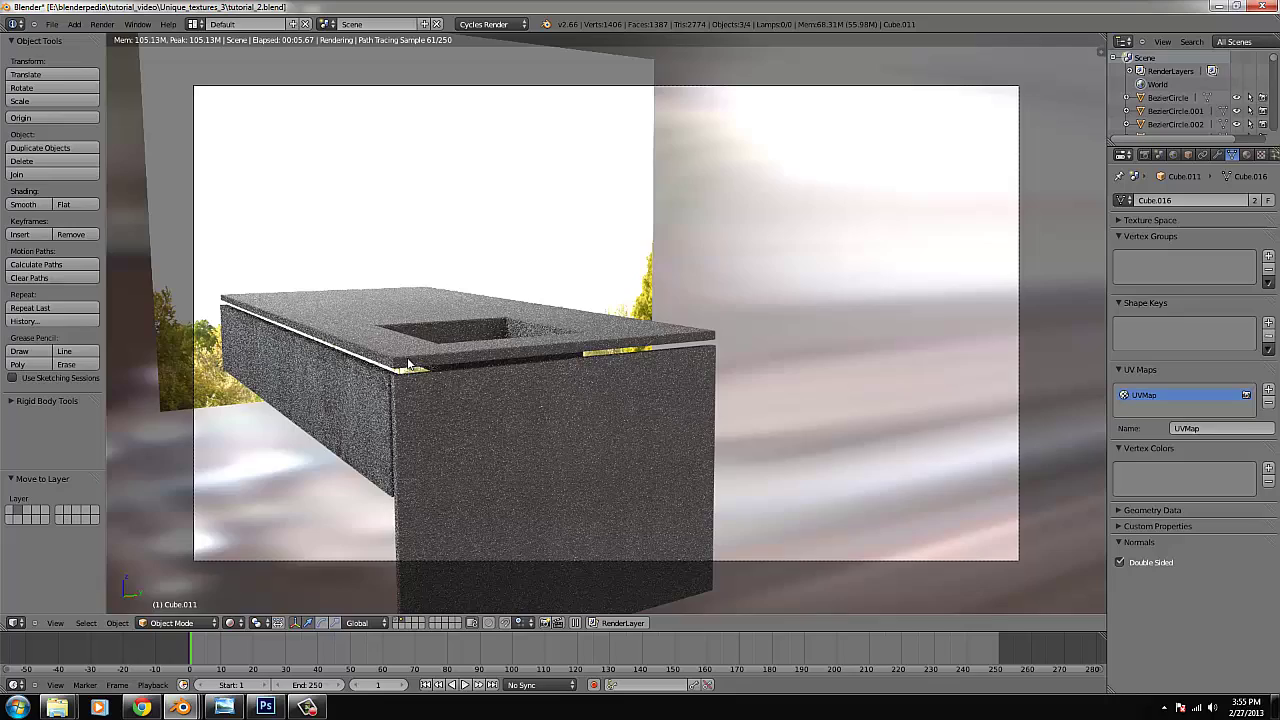
scroll(392, 466, down, 2)
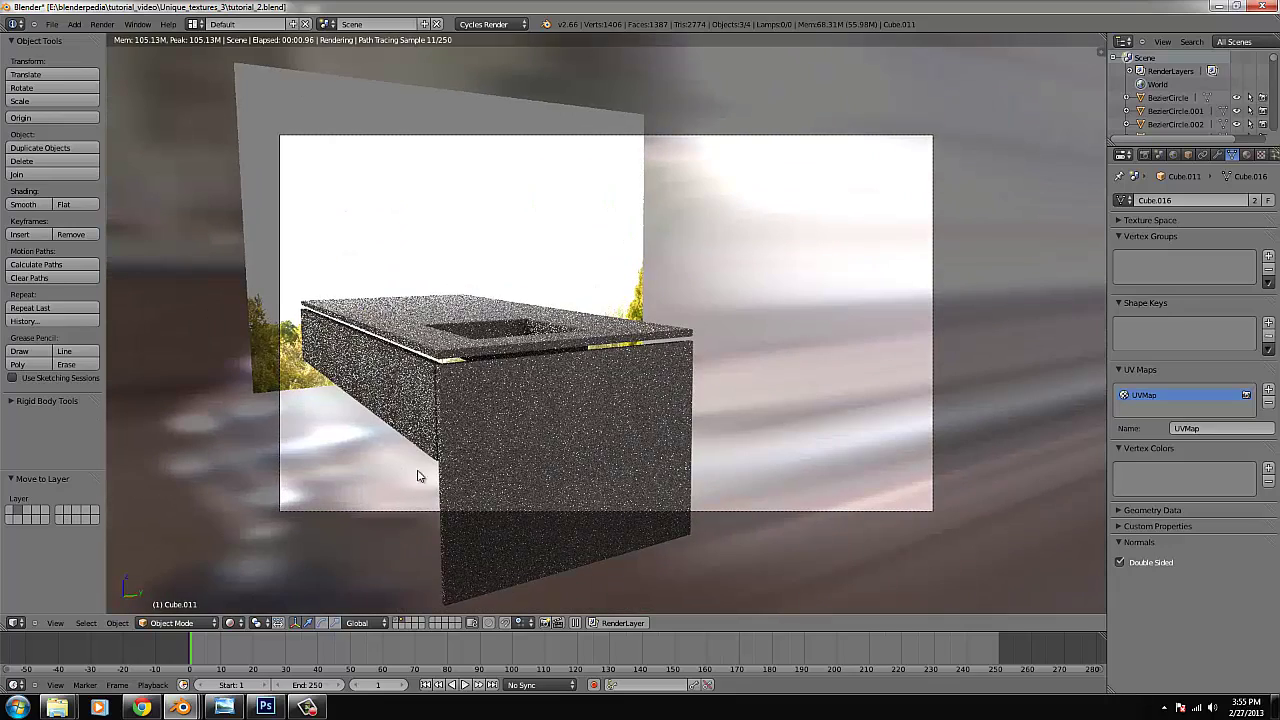
click(230, 623)
click(245, 581)
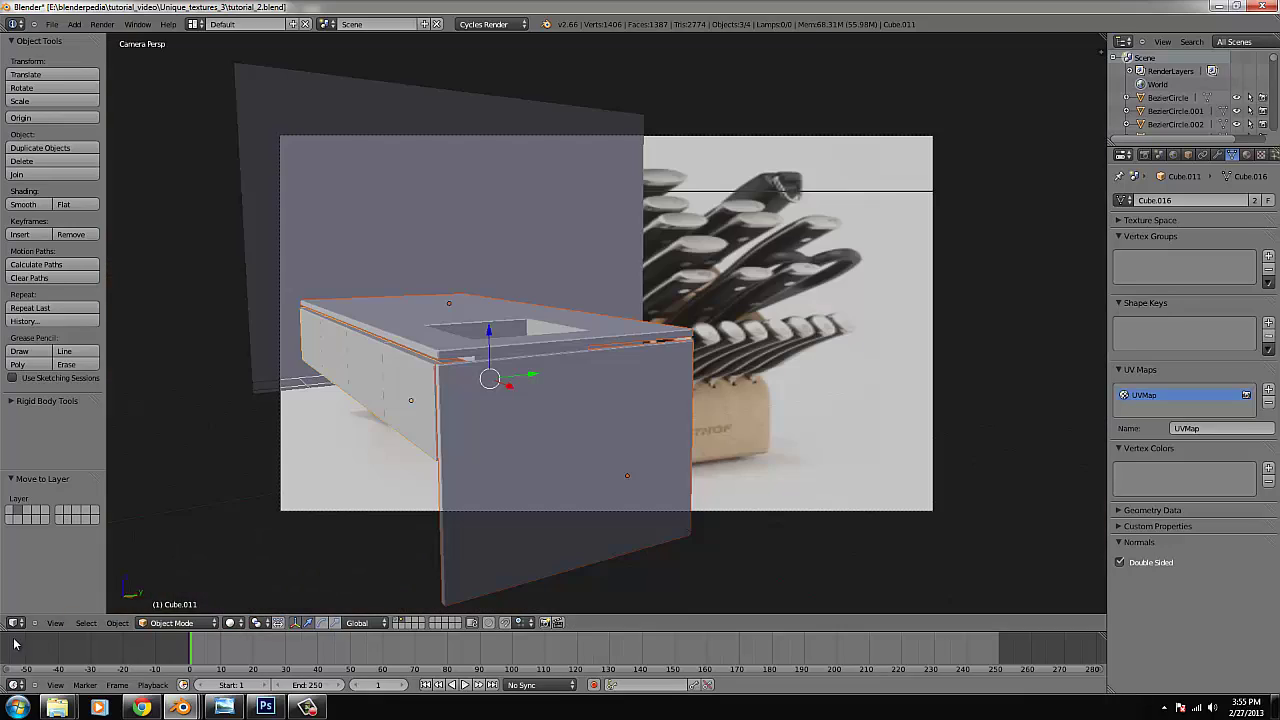
Look at the island's appearance in the finished render result and return to the 3D scene.
click(14, 623)
click(40, 531)
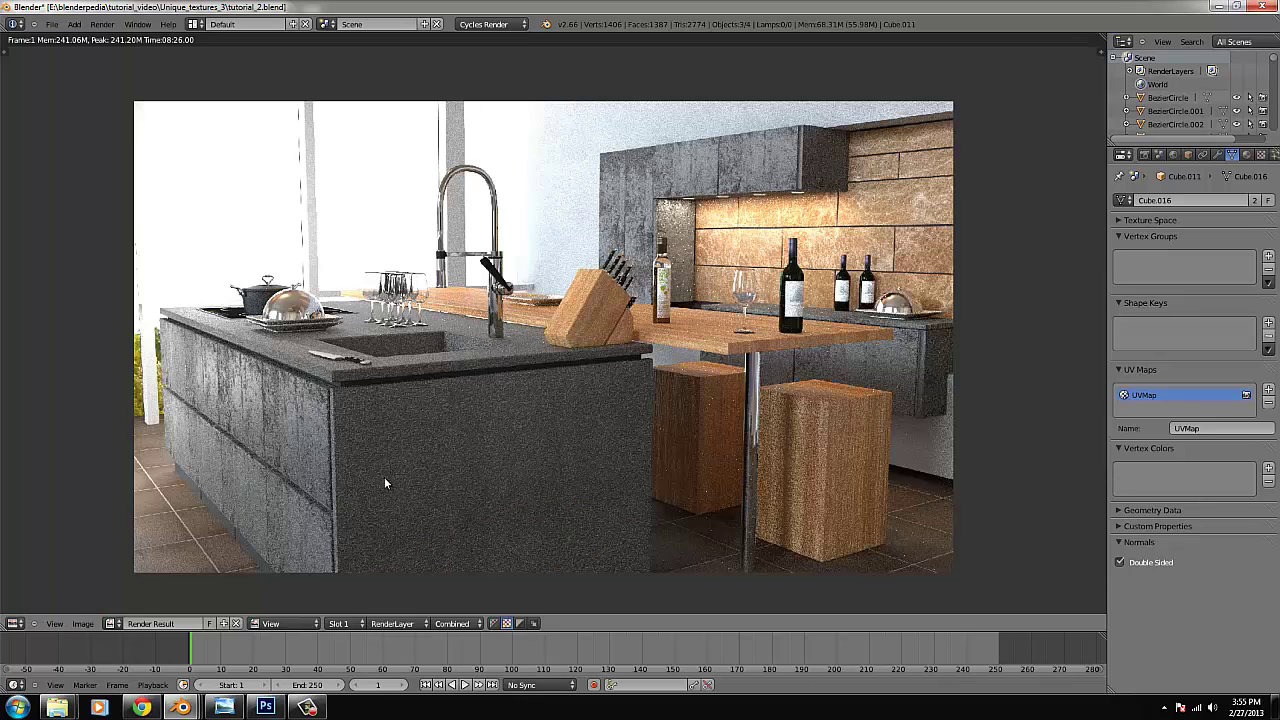
click(14, 623)
click(40, 605)
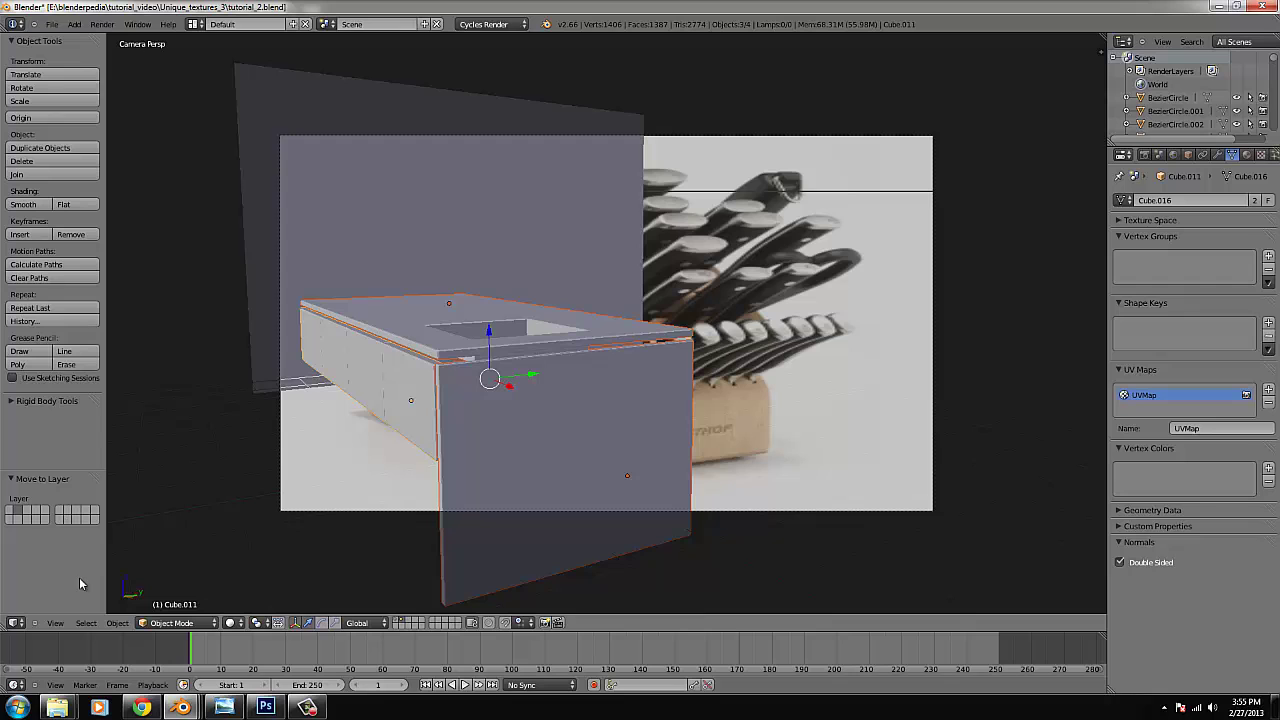
Preview the isolated island in Rendered shading again for comparison with the full render, and restore Solid shading.
click(231, 623)
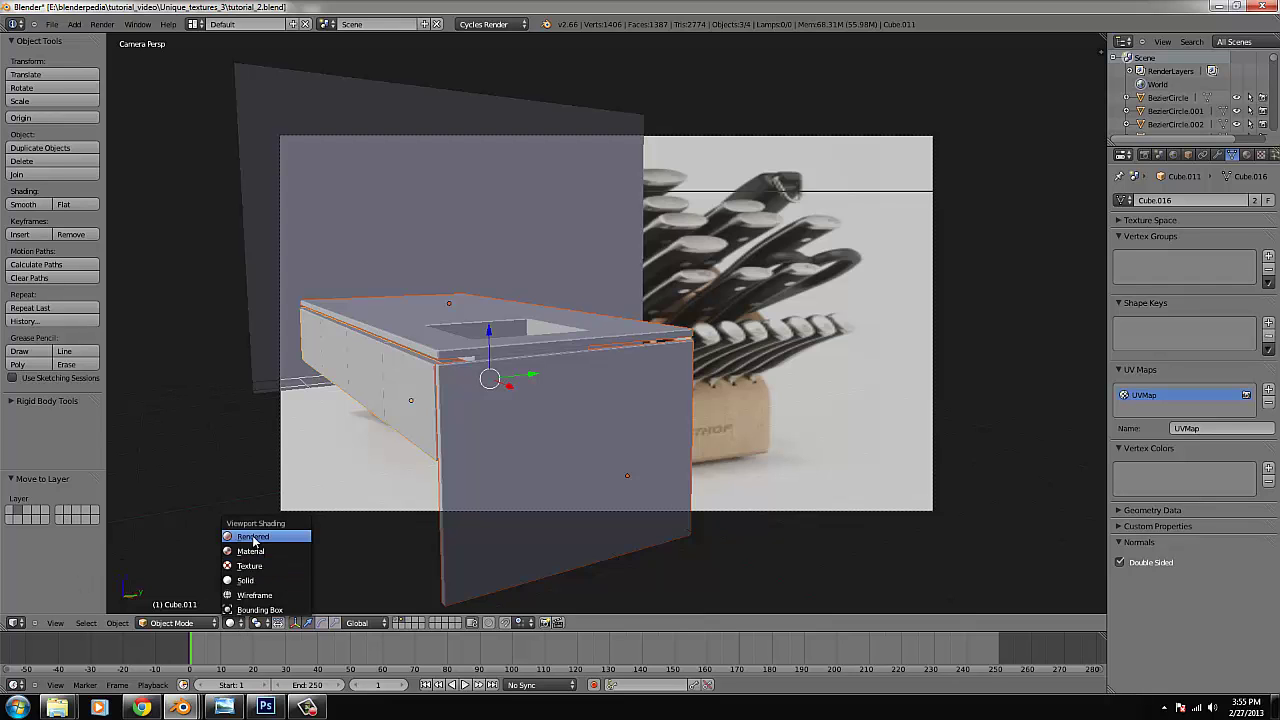
click(254, 539)
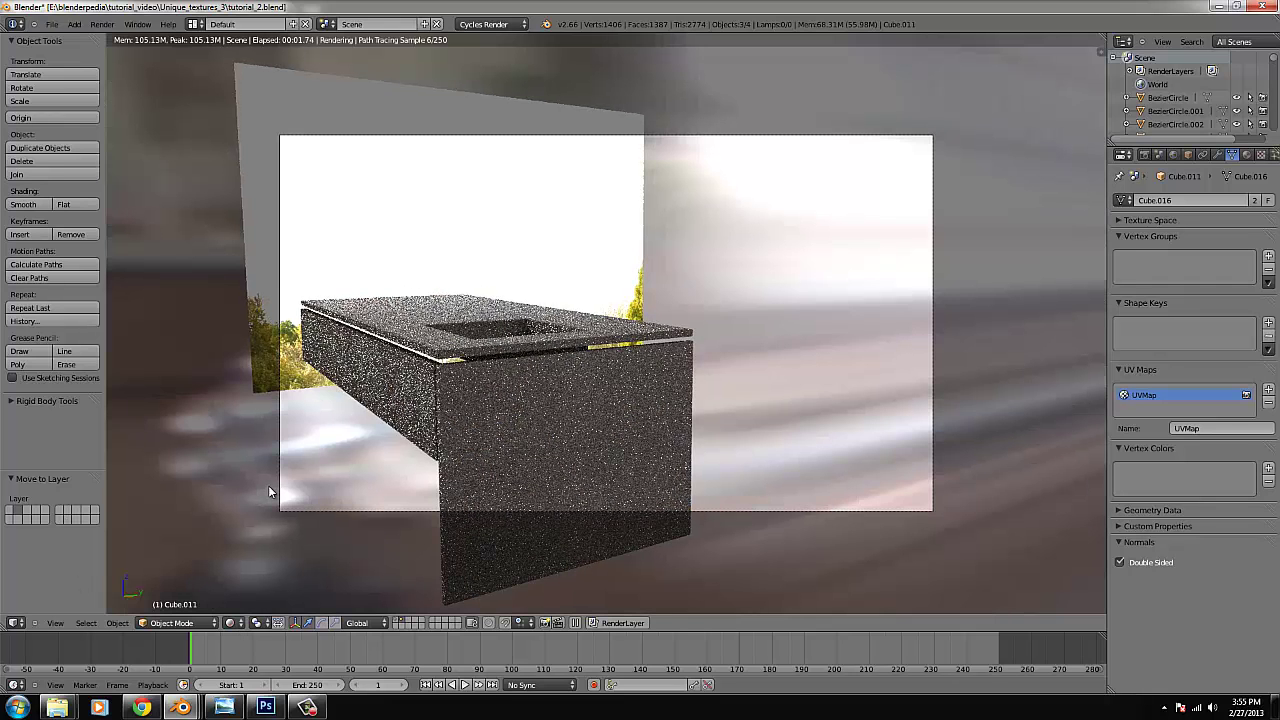
click(231, 623)
click(272, 588)
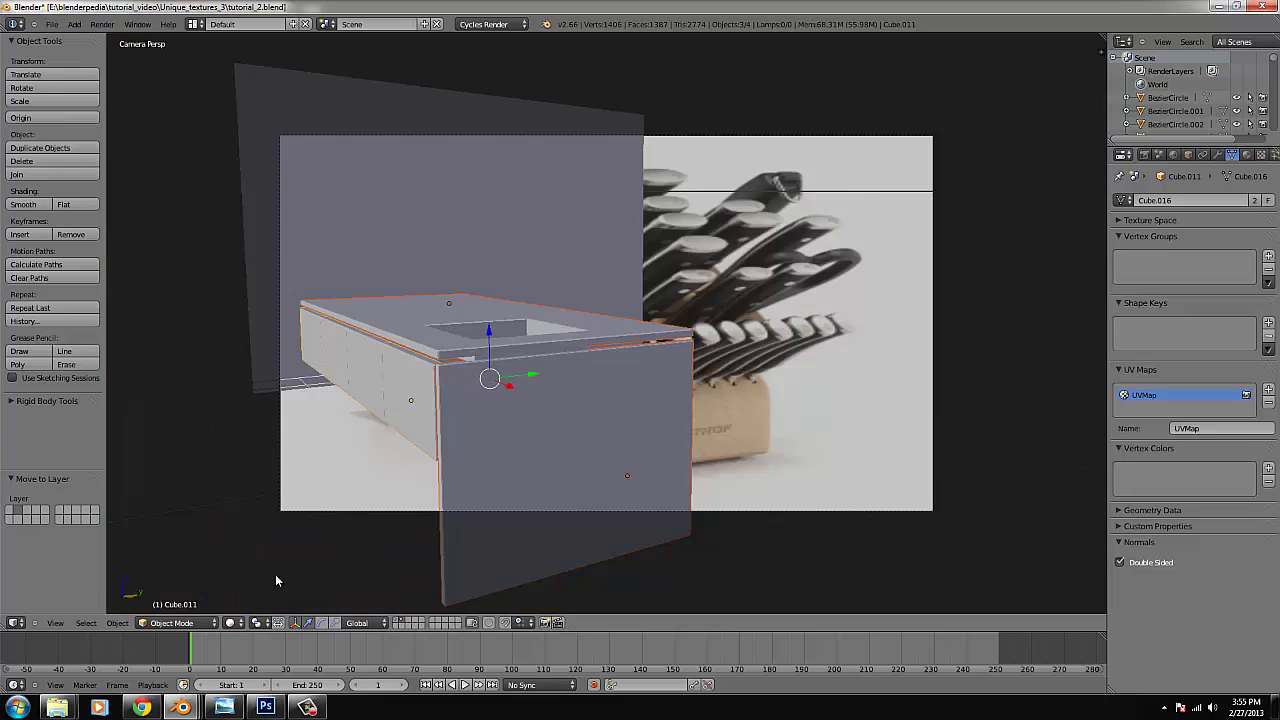
Move the wooden tabletop from layer 1 to layer 2 and preview layer 2 in Rendered shading.
click(398, 619)
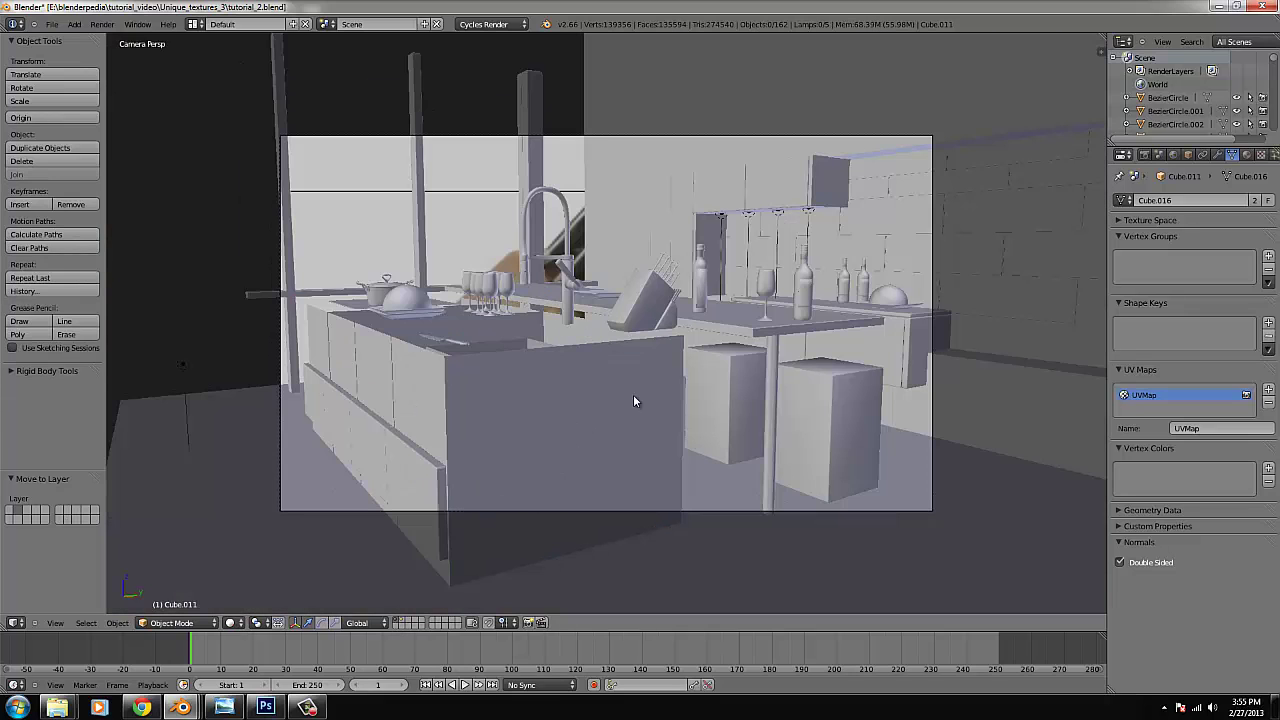
right_click(739, 323)
key(m)
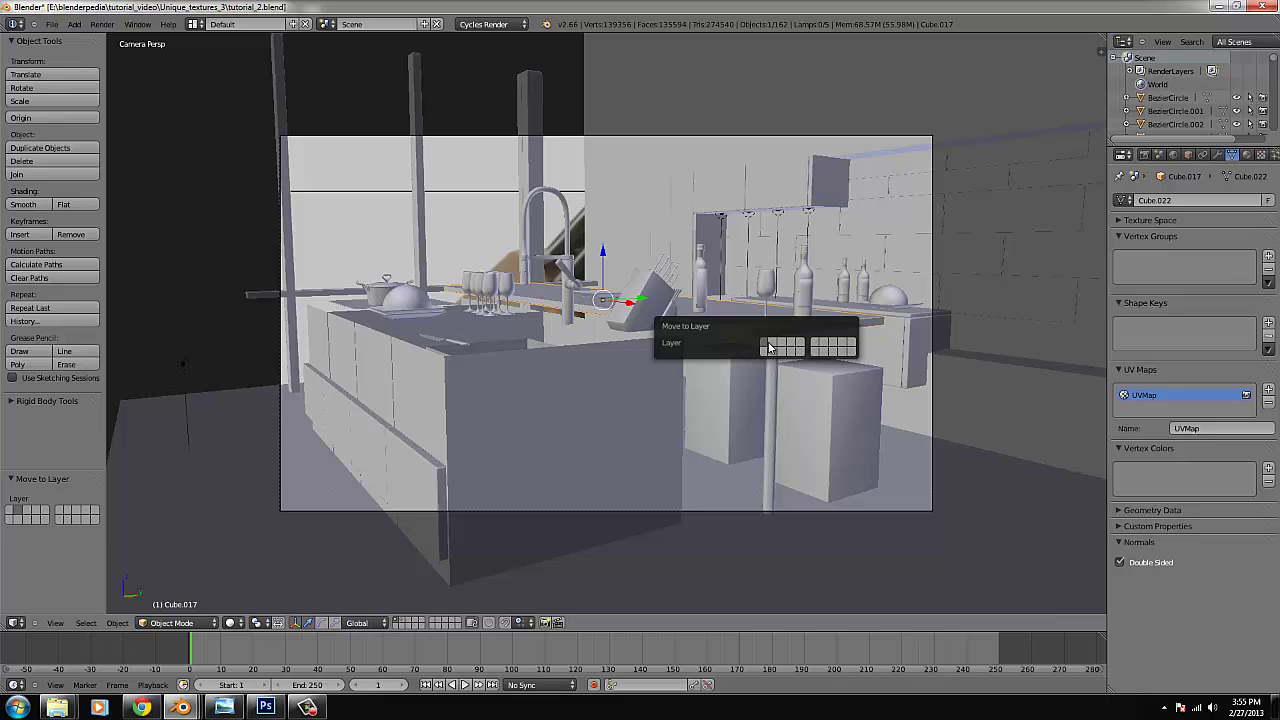
click(769, 347)
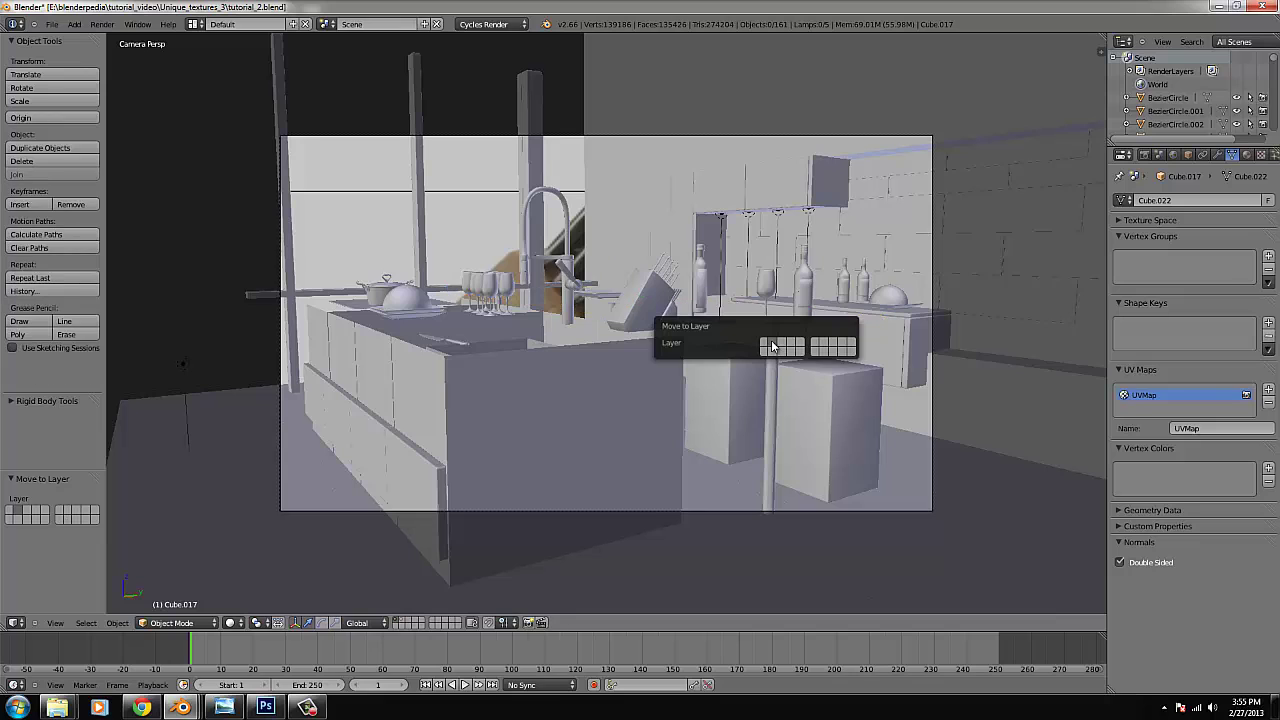
click(405, 622)
click(255, 623)
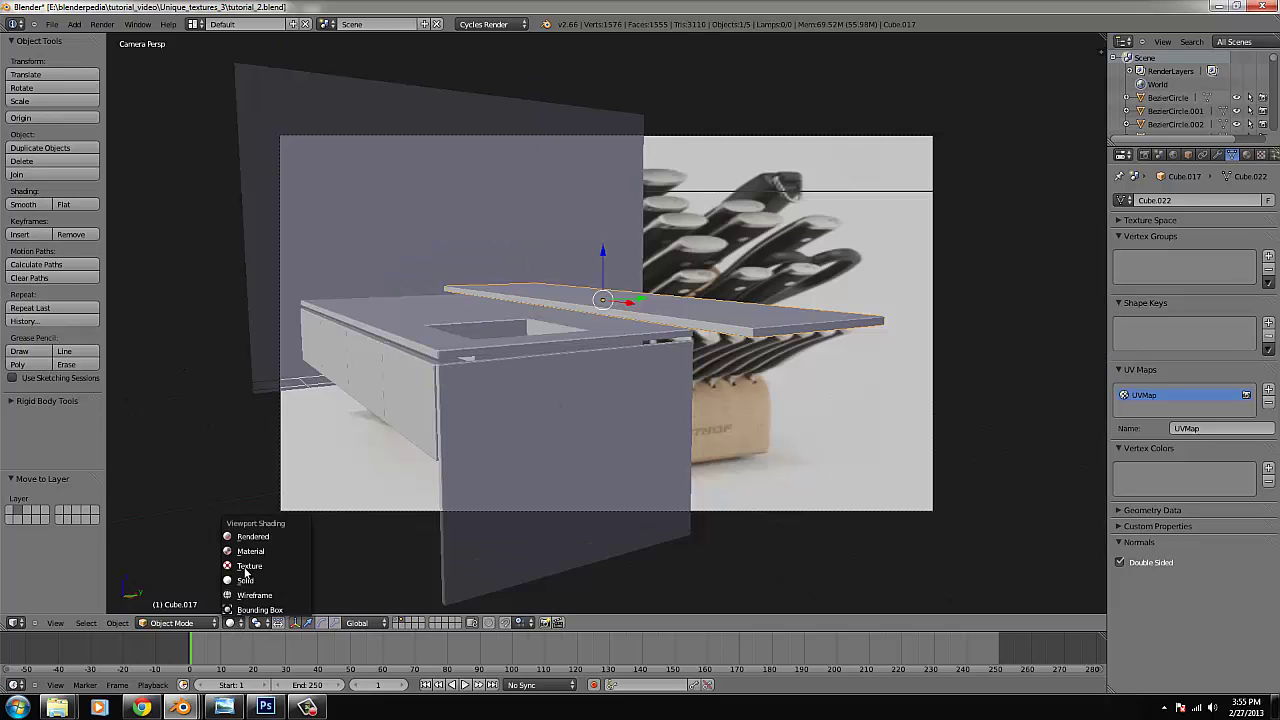
click(257, 540)
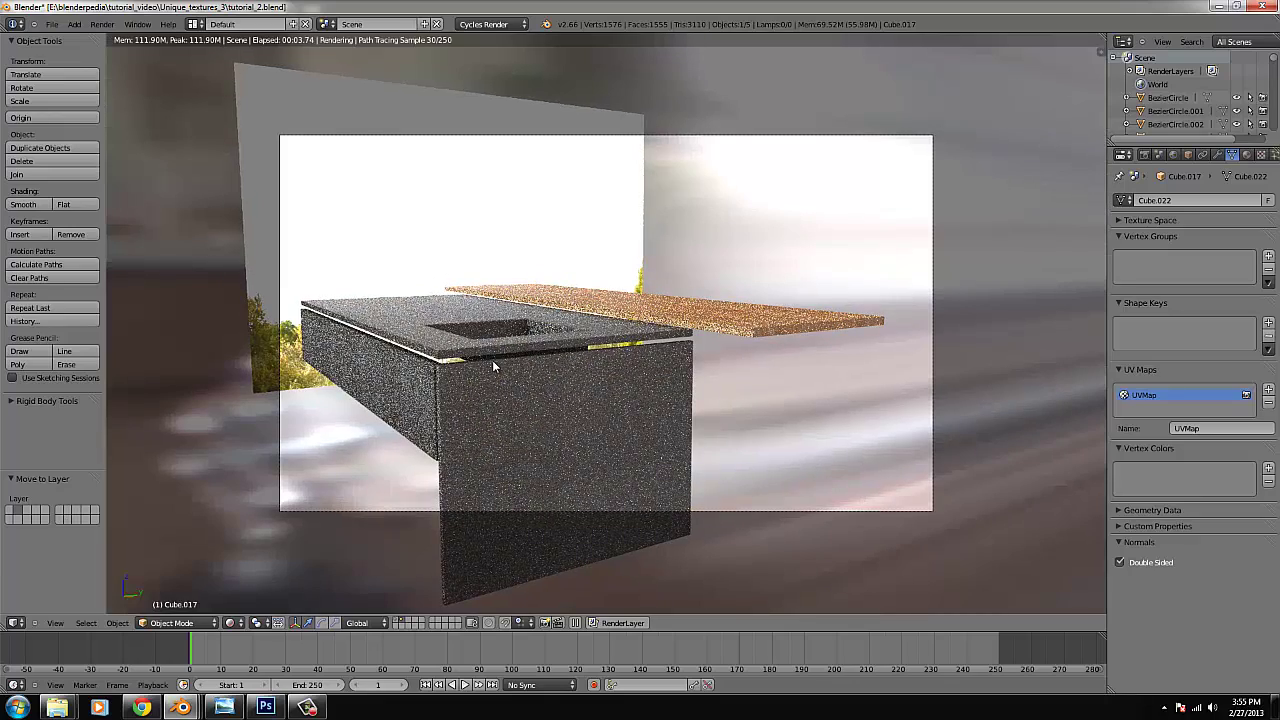
Return to Solid shading and set the Mix Shader factor of the tabletop's table material to 0.08 in the node editor.
click(232, 624)
click(244, 589)
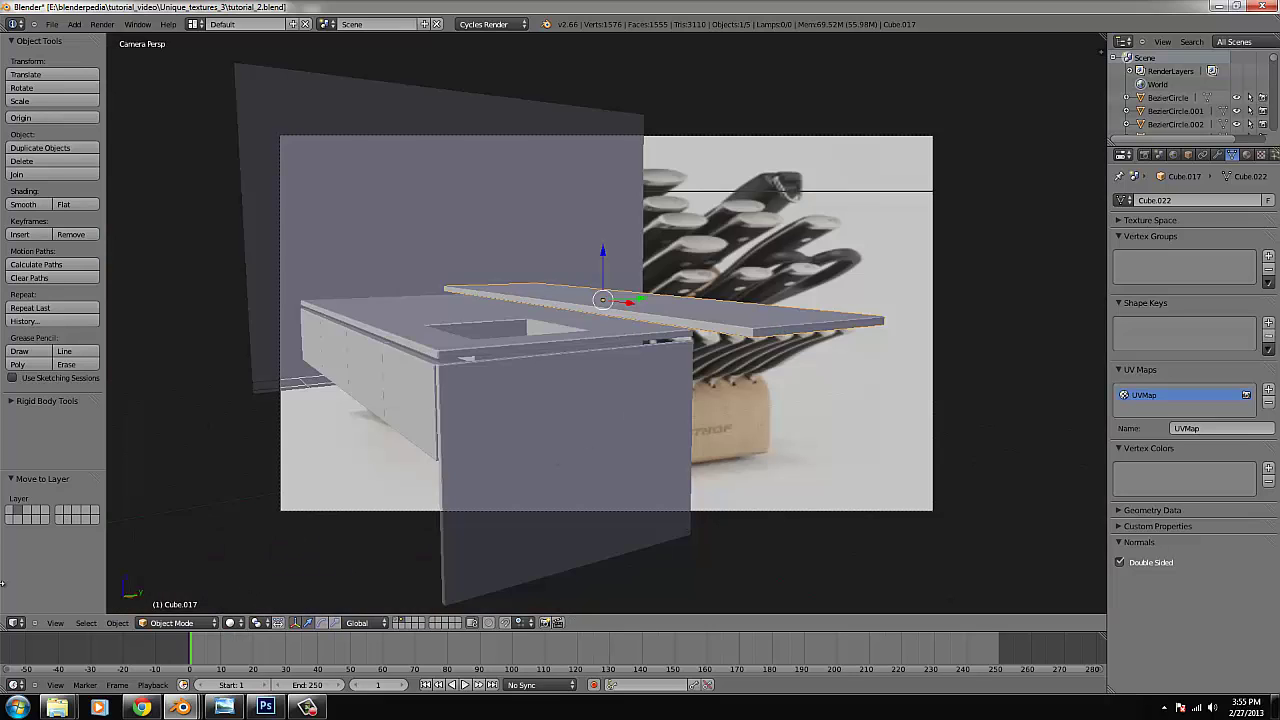
click(15, 622)
click(55, 478)
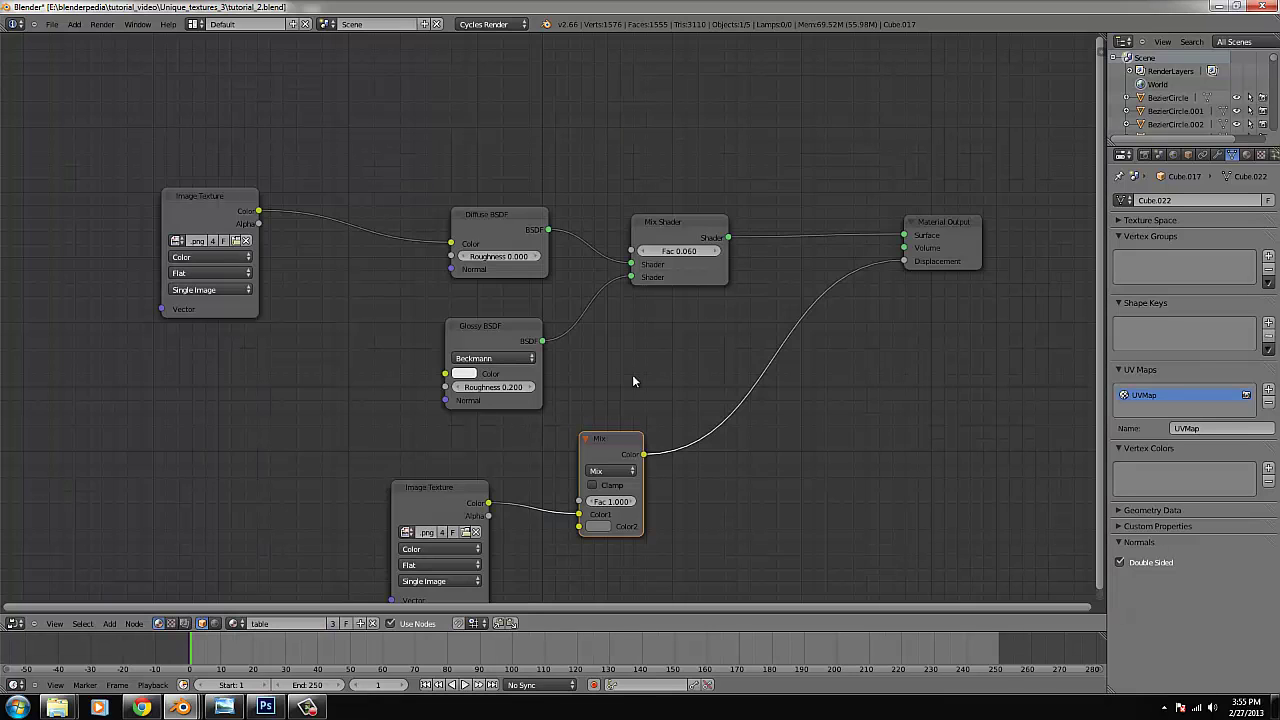
click(703, 251)
key(BackSpace)
text(0)
text(.08)
key(Return)
click(15, 623)
click(35, 609)
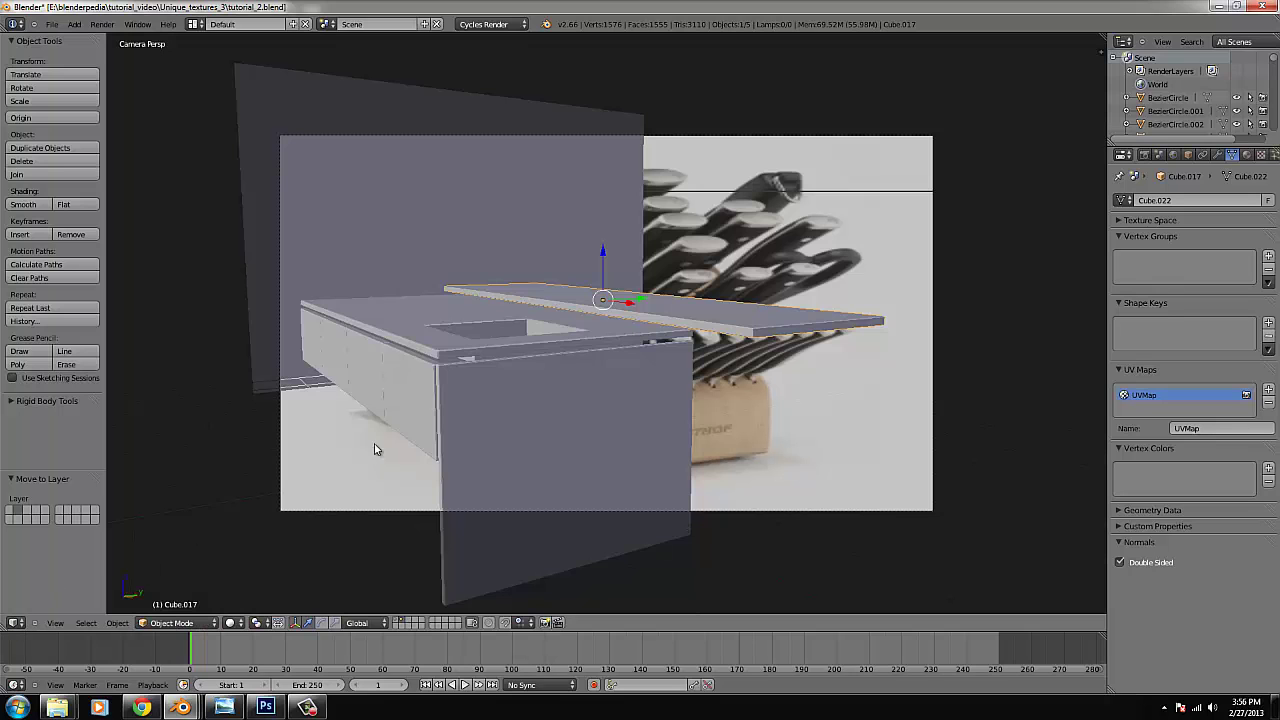
Show layer 1 and move the point lamp beside the island to layer 2.
right_click(356, 330)
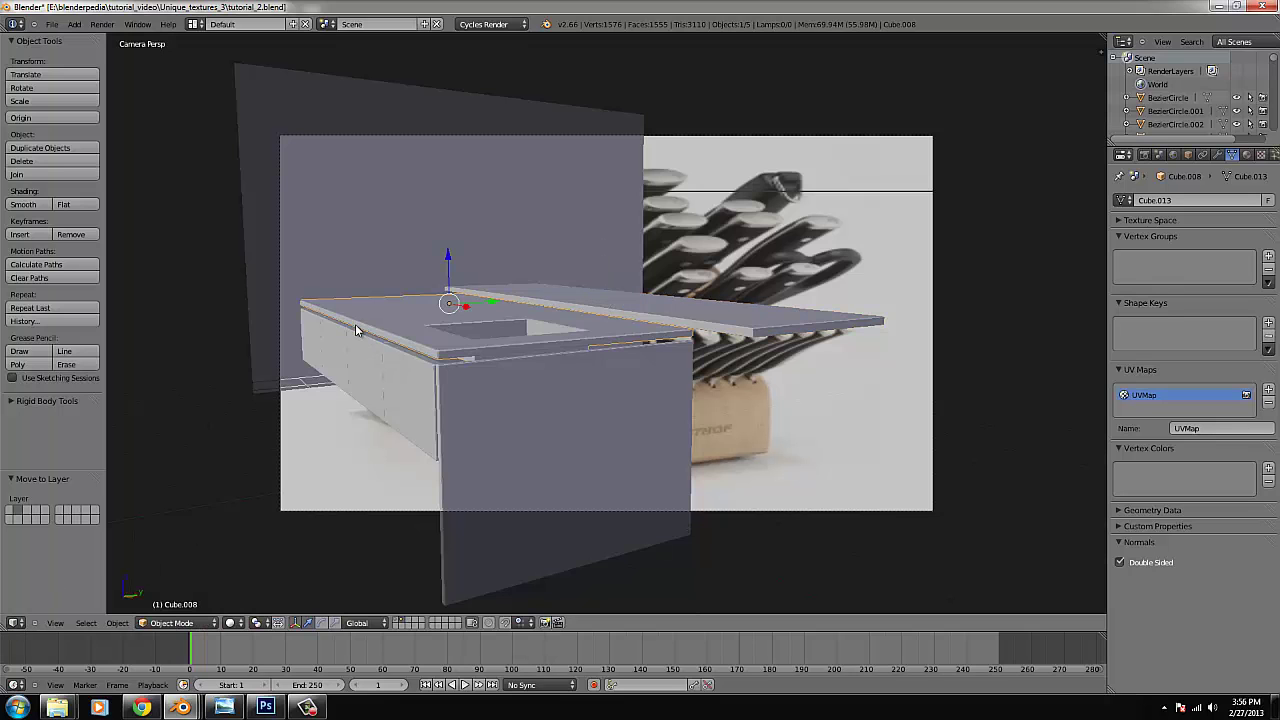
scroll(394, 400, down, 3)
scroll(412, 510, up, 2)
click(400, 622)
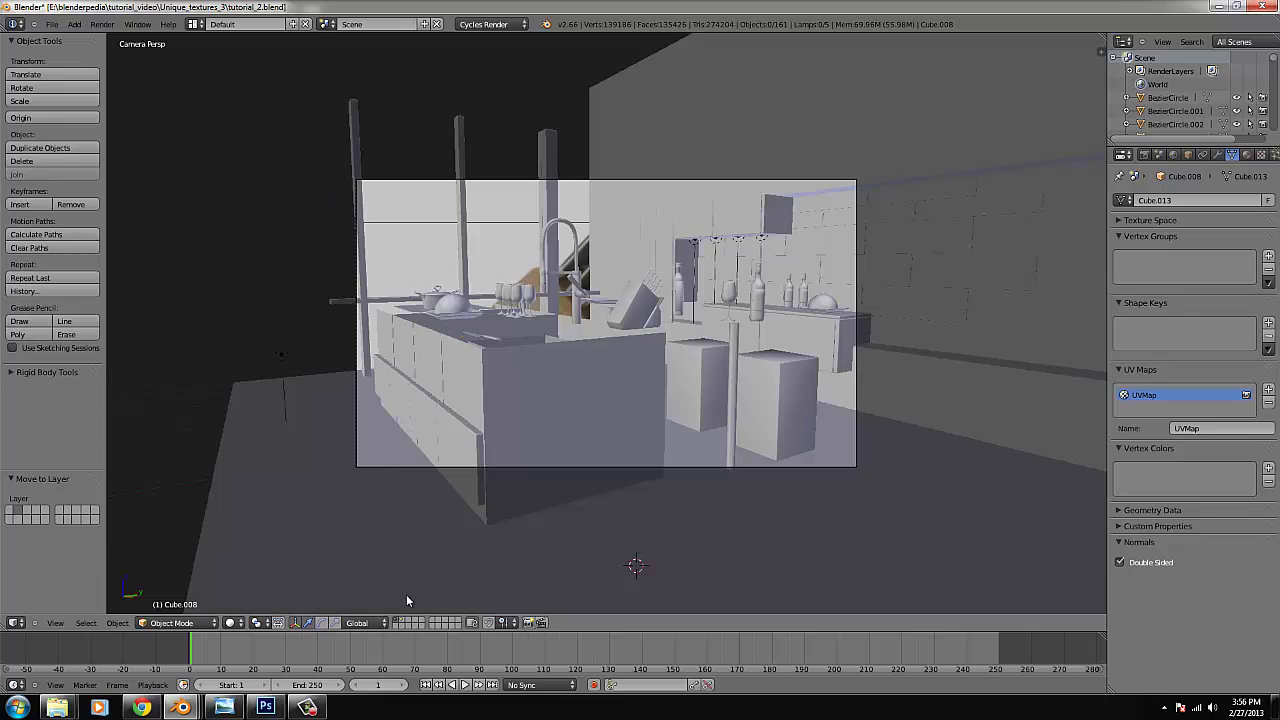
right_click(291, 362)
key(m)
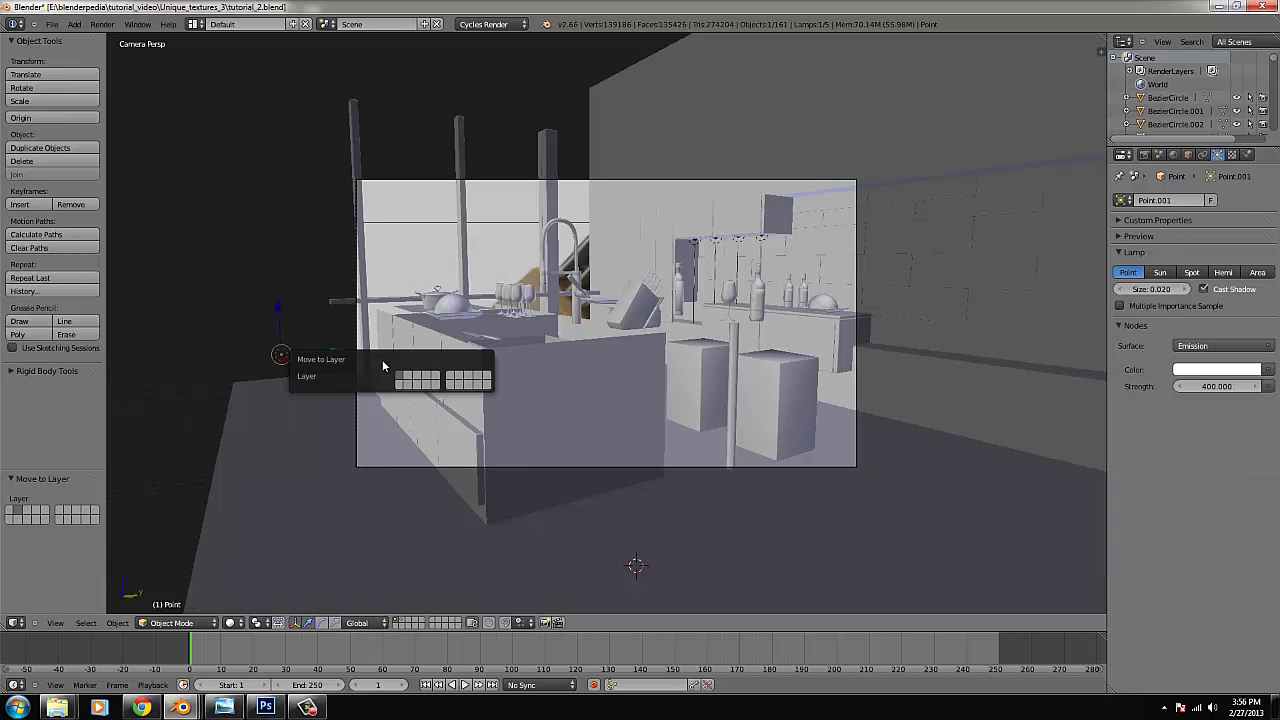
click(408, 378)
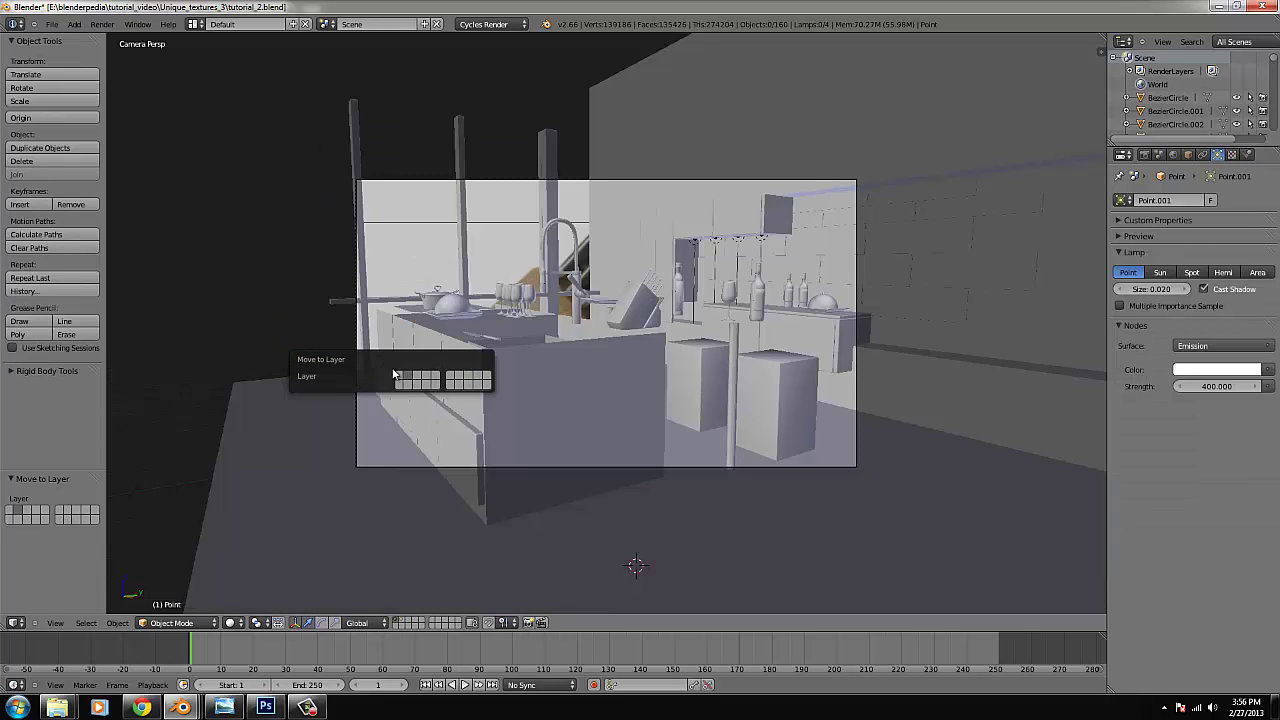
Show layer 2 and preview the island and tabletop under the point lamp in Rendered shading.
click(405, 618)
click(233, 623)
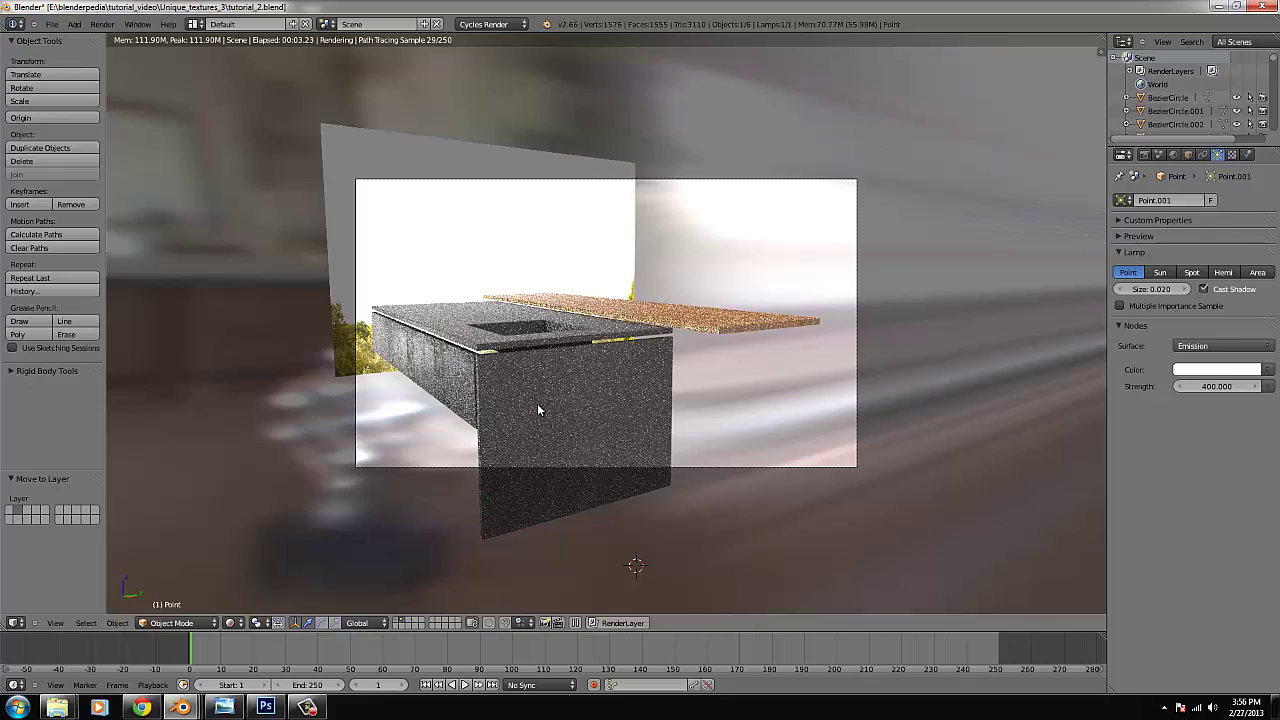
scroll(538, 403, up, 3)
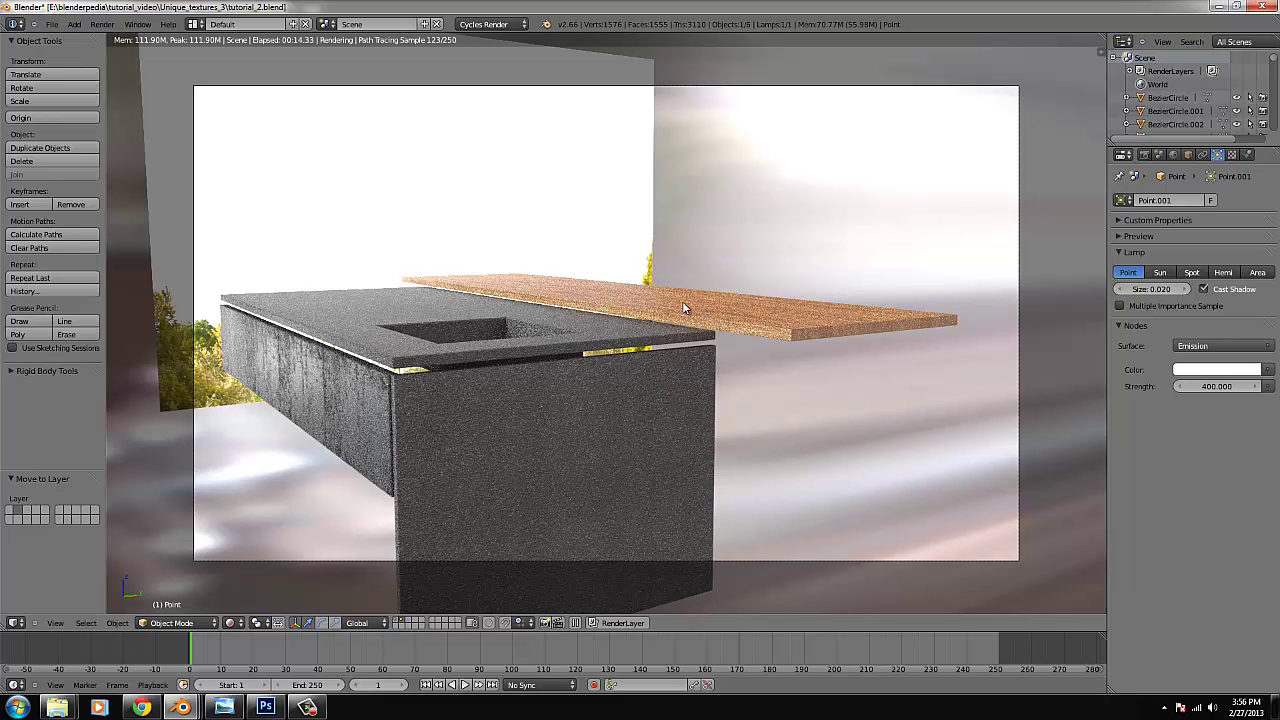
Inspect the tabletop and island up close in the finished render result, comparing render slots, and return to the 3D scene.
click(15, 623)
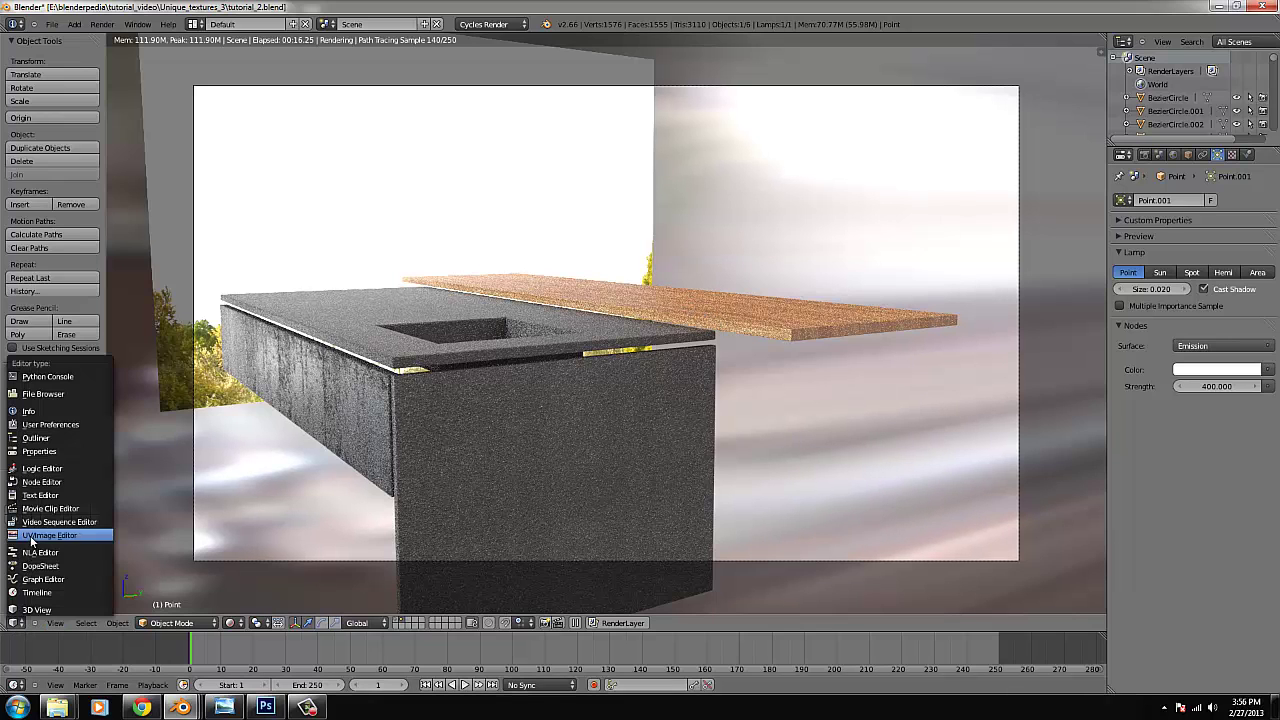
click(33, 536)
scroll(348, 316, up, 6)
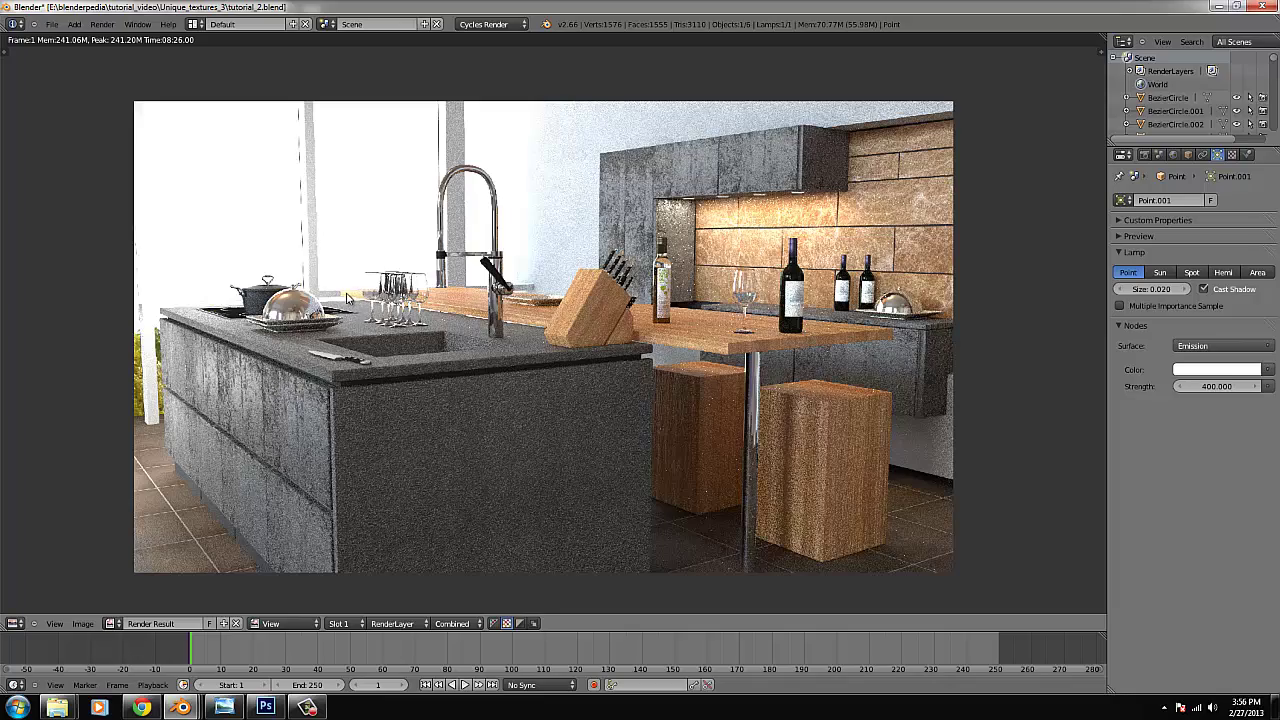
key(j)
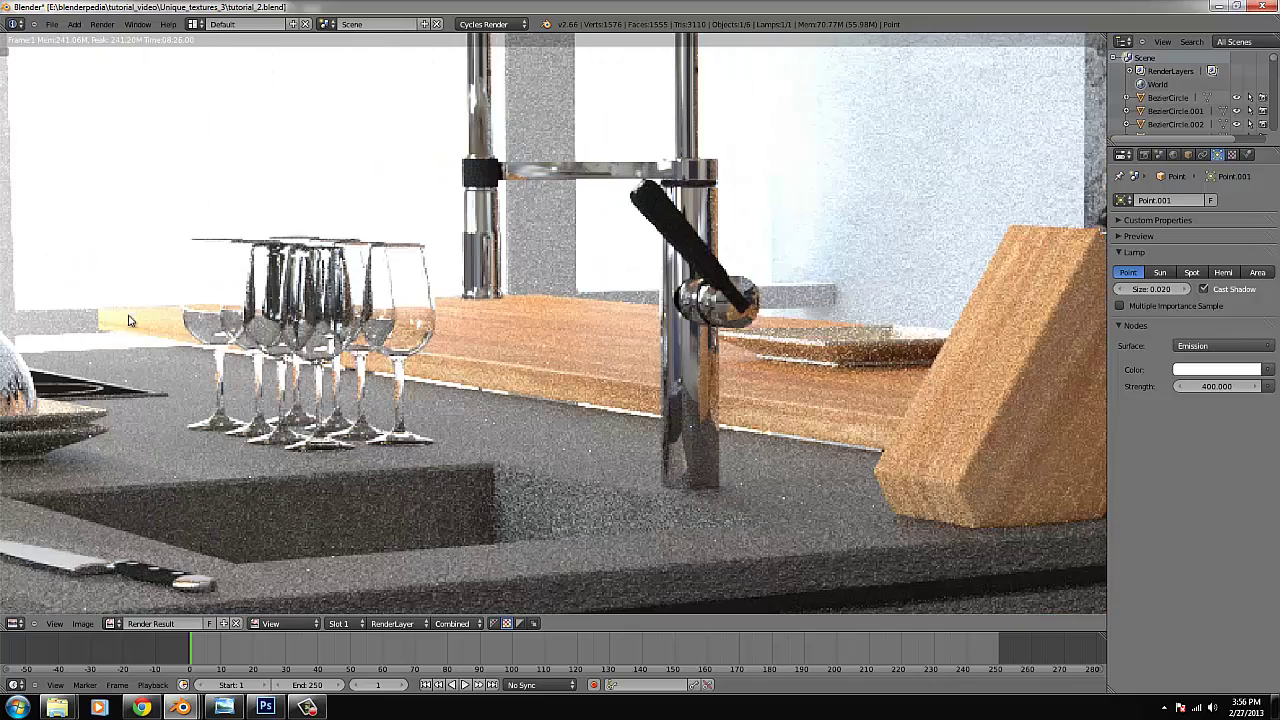
key(j)
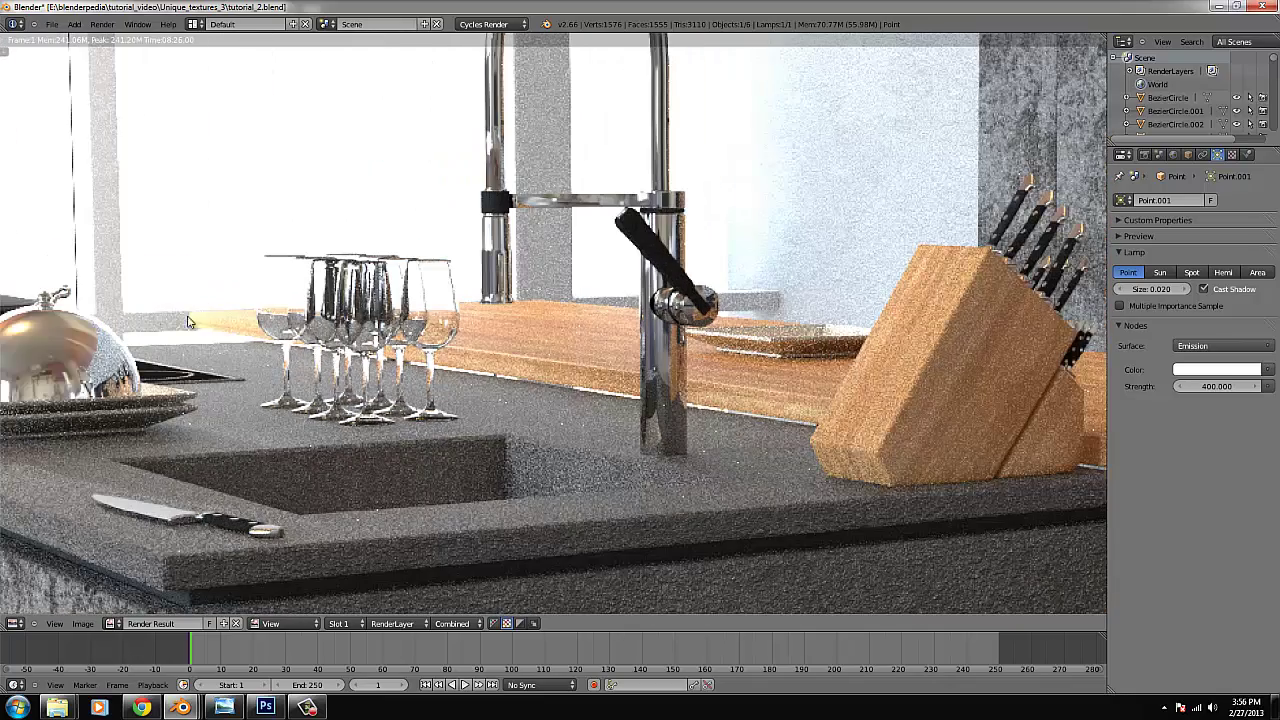
click(15, 623)
scroll(286, 377, down, 6)
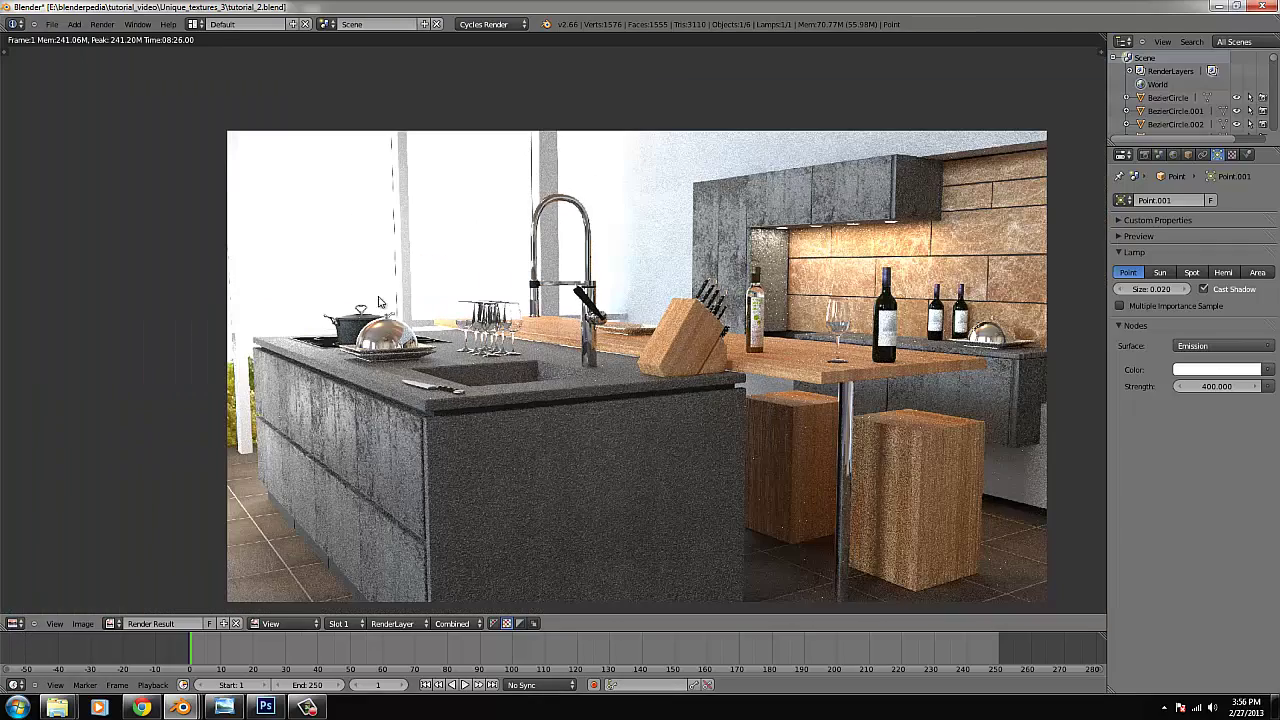
scroll(433, 466, up, 1)
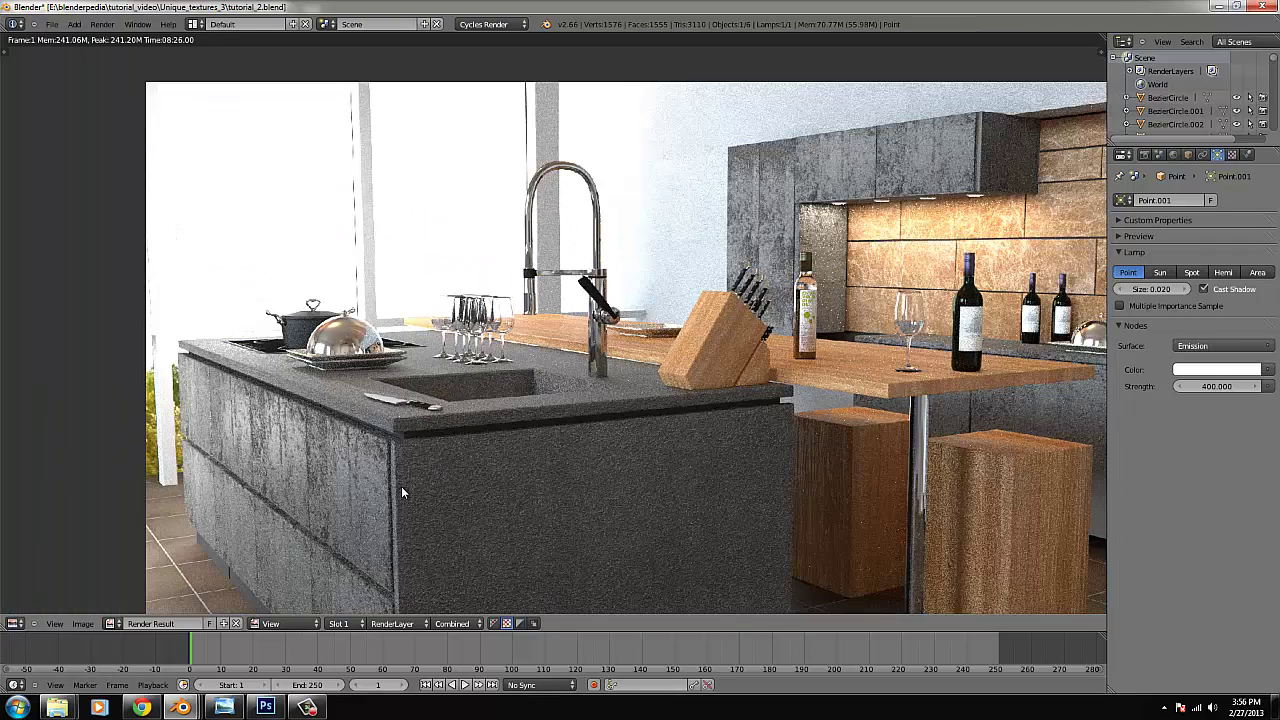
click(15, 623)
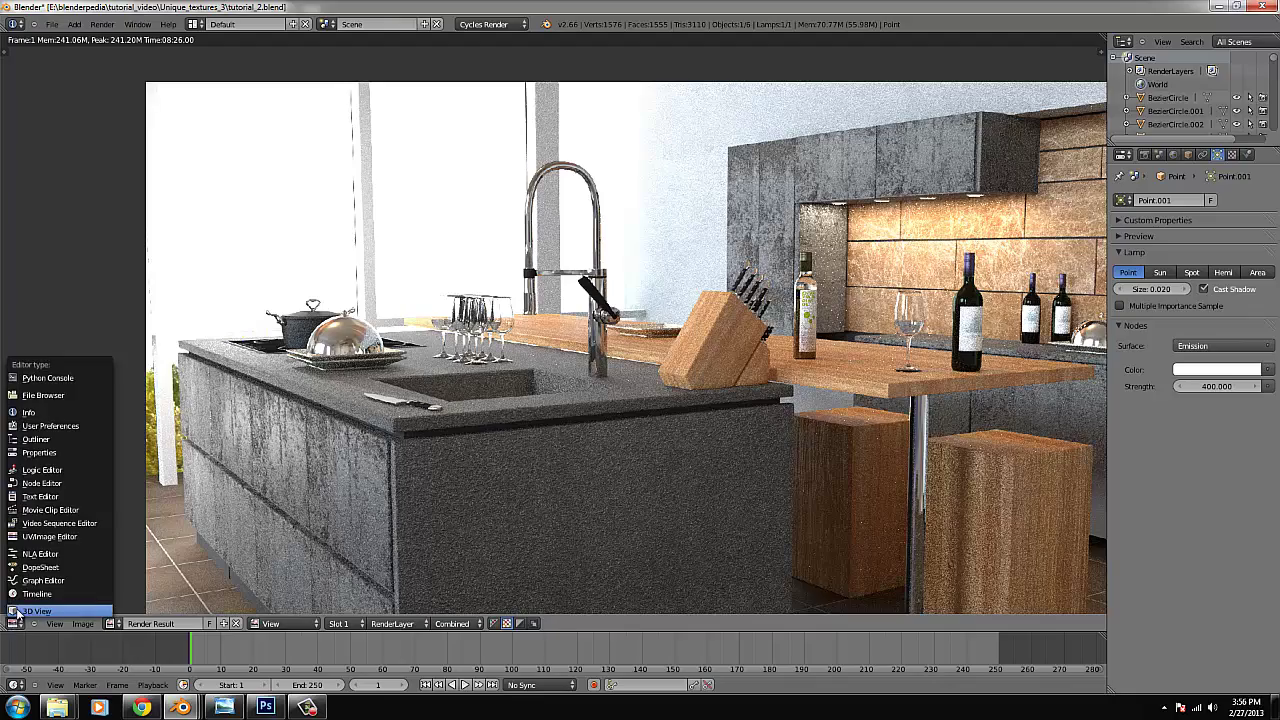
click(41, 607)
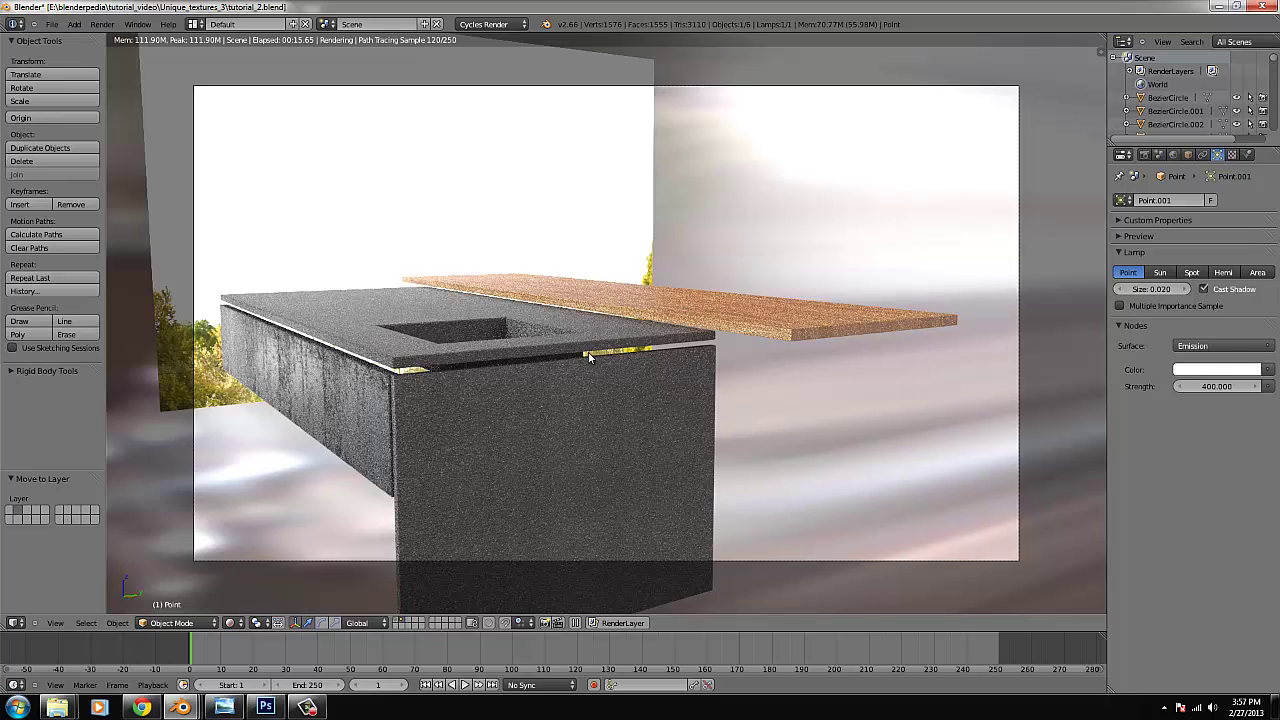
Restore Solid shading and duplicate the point lamp, offsetting the copy about 1.2 in X, 2.3 in Y and 2.3 in Z.
click(231, 622)
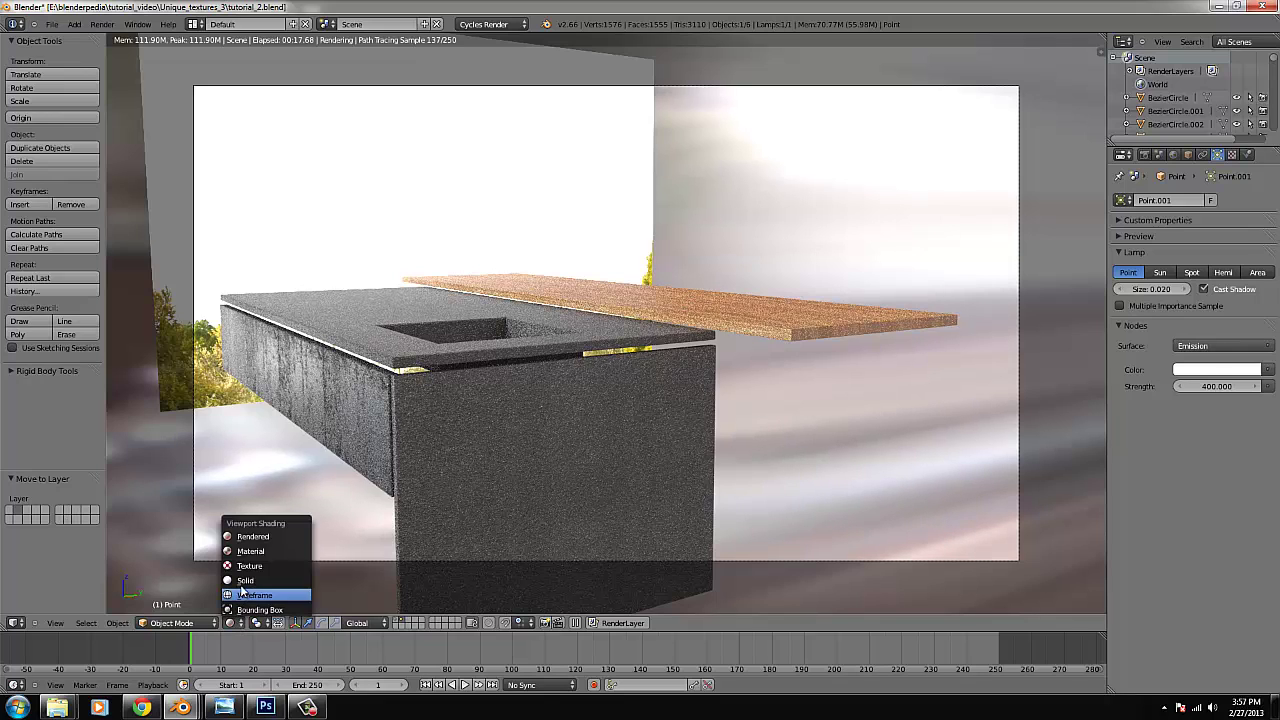
click(243, 581)
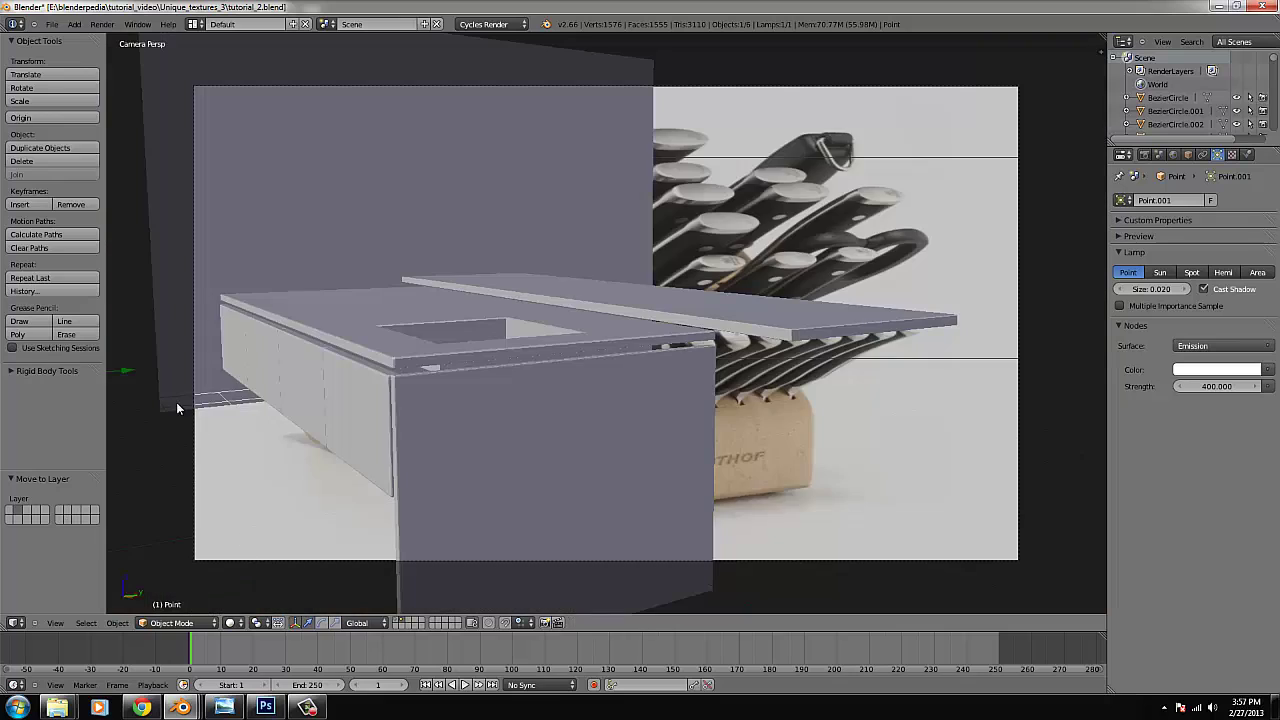
scroll(194, 415, down, 3)
key(shift+d)
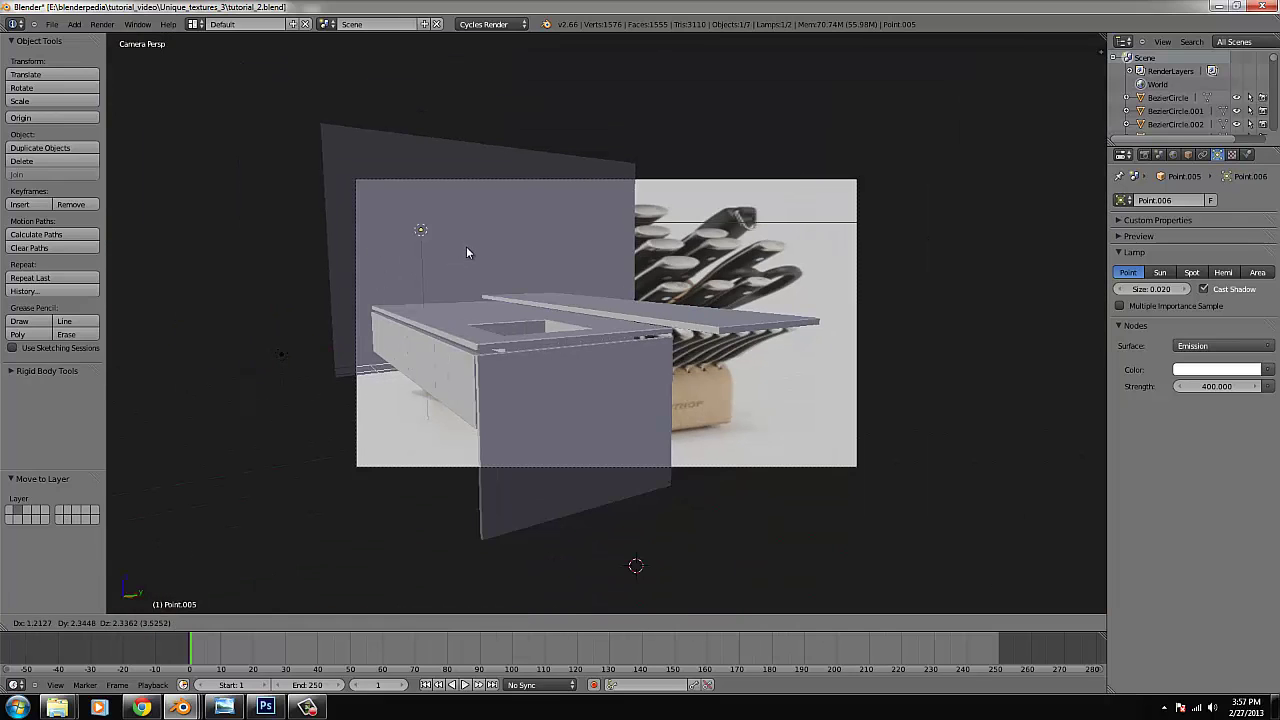
click(466, 246)
Reposition the duplicated lamp in top view by about -1.5 in X and 0.2 in Y, and return to camera view.
key(KP_7)
key(g)
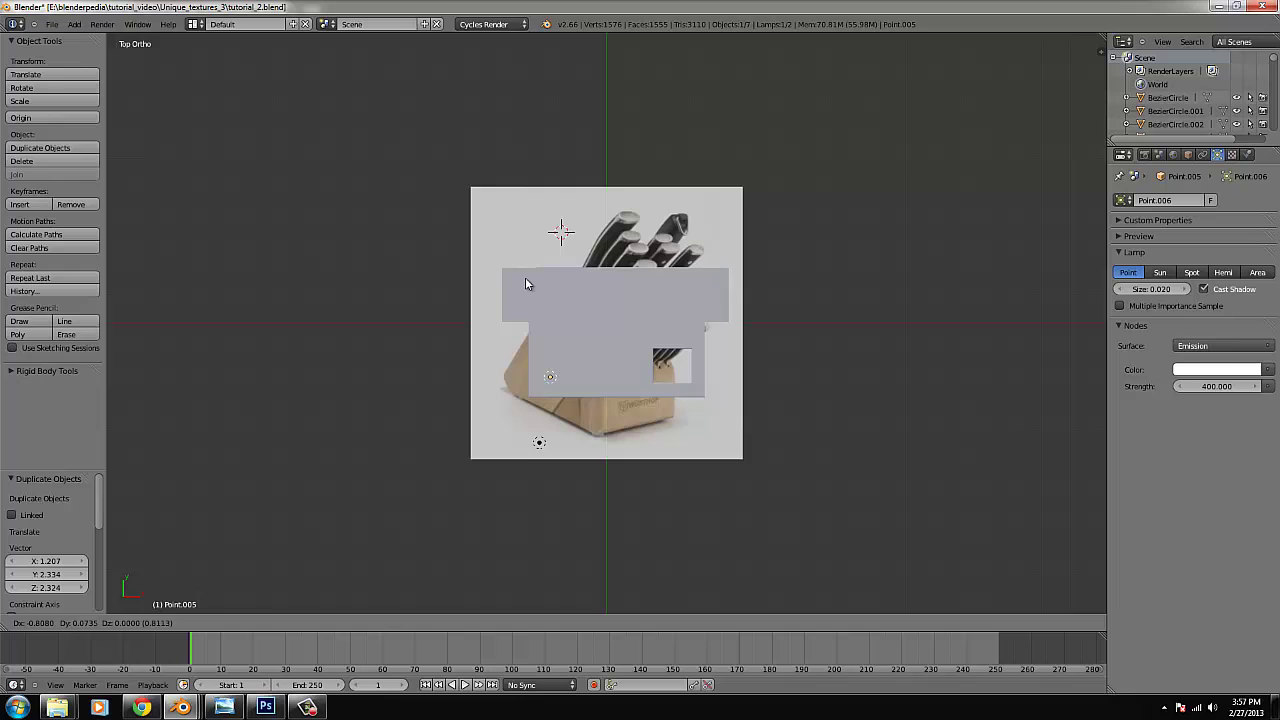
click(517, 274)
key(KP_0)
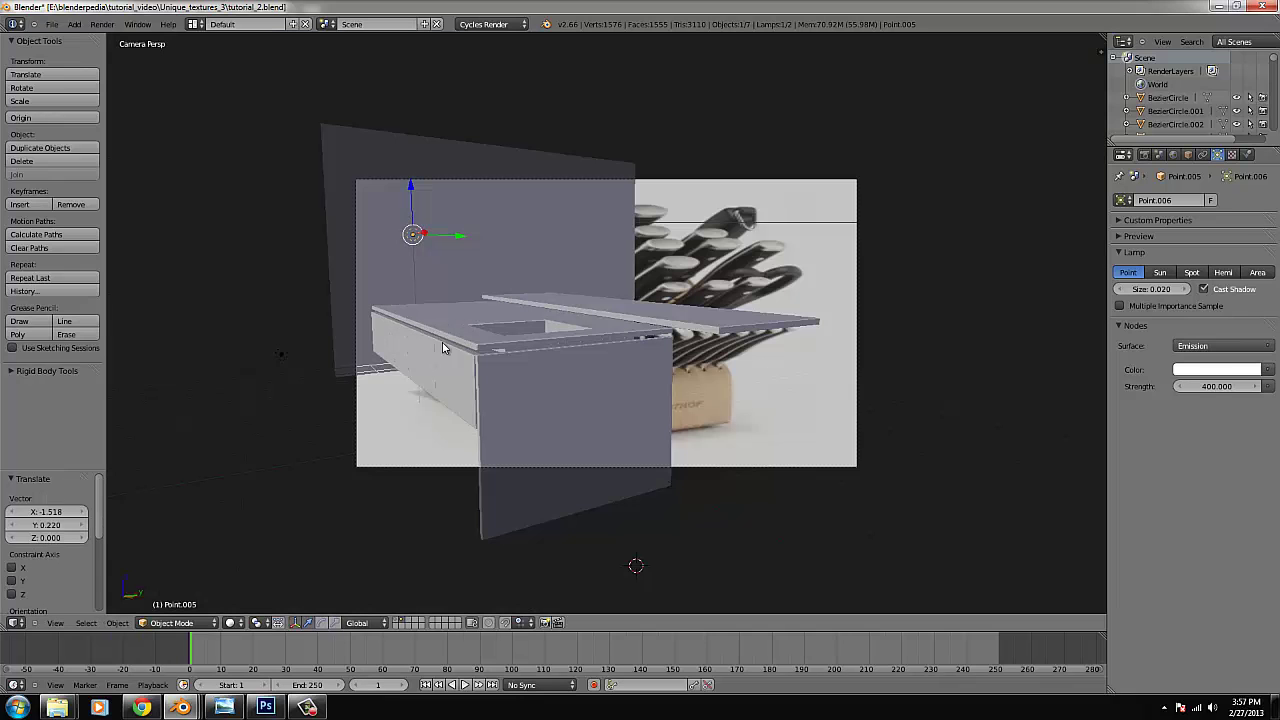
Preview the island lit by both lamps in Rendered shading, inspect it up close, and return to Solid shading.
click(232, 622)
click(262, 531)
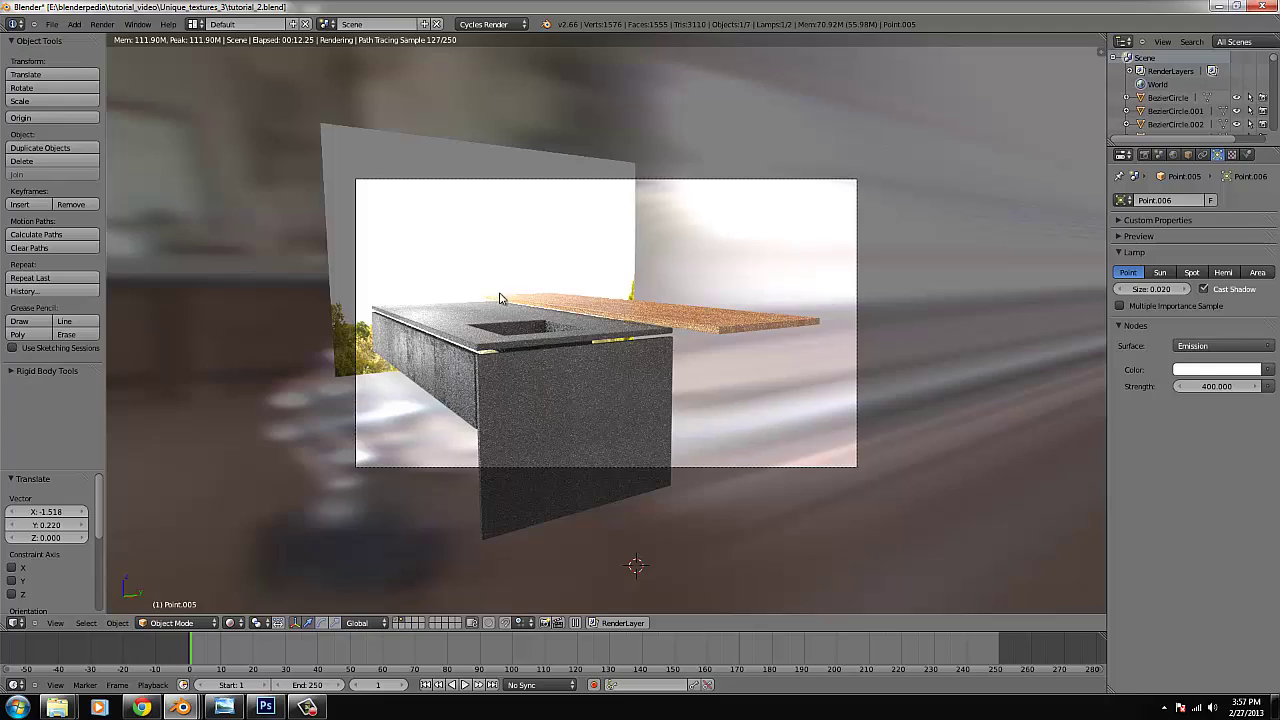
scroll(525, 318, up, 4)
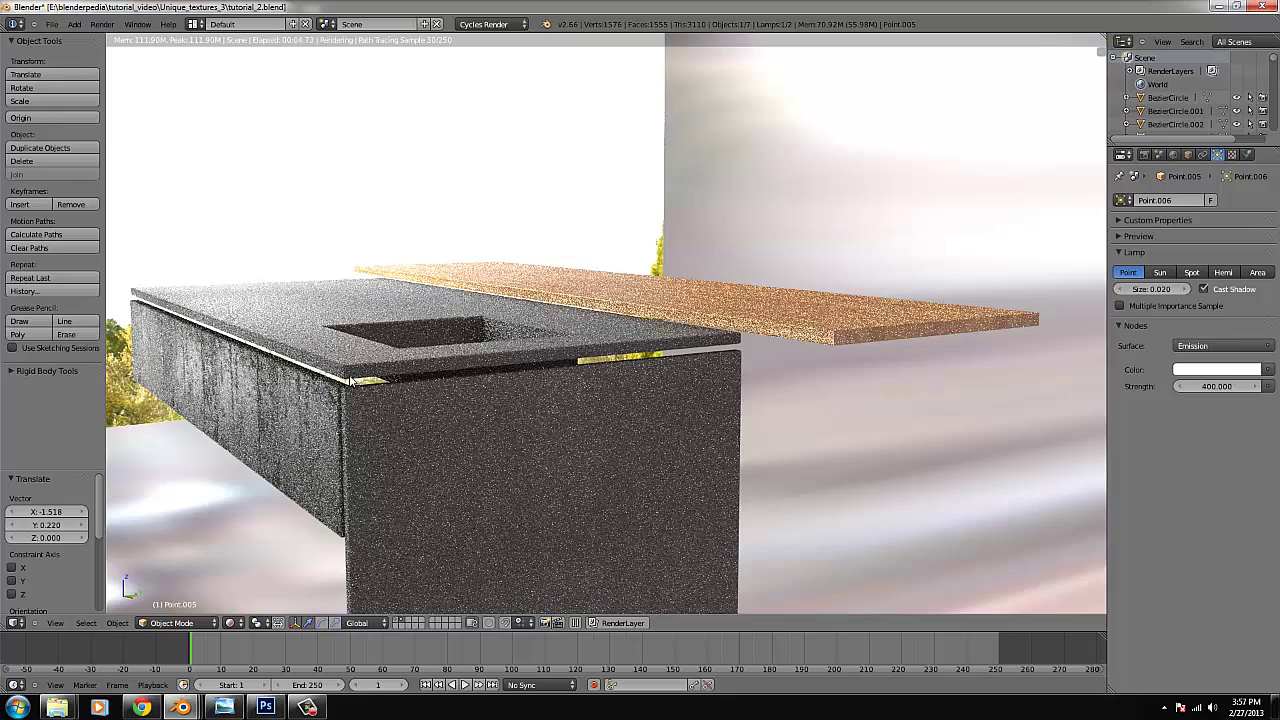
scroll(352, 378, down, 2)
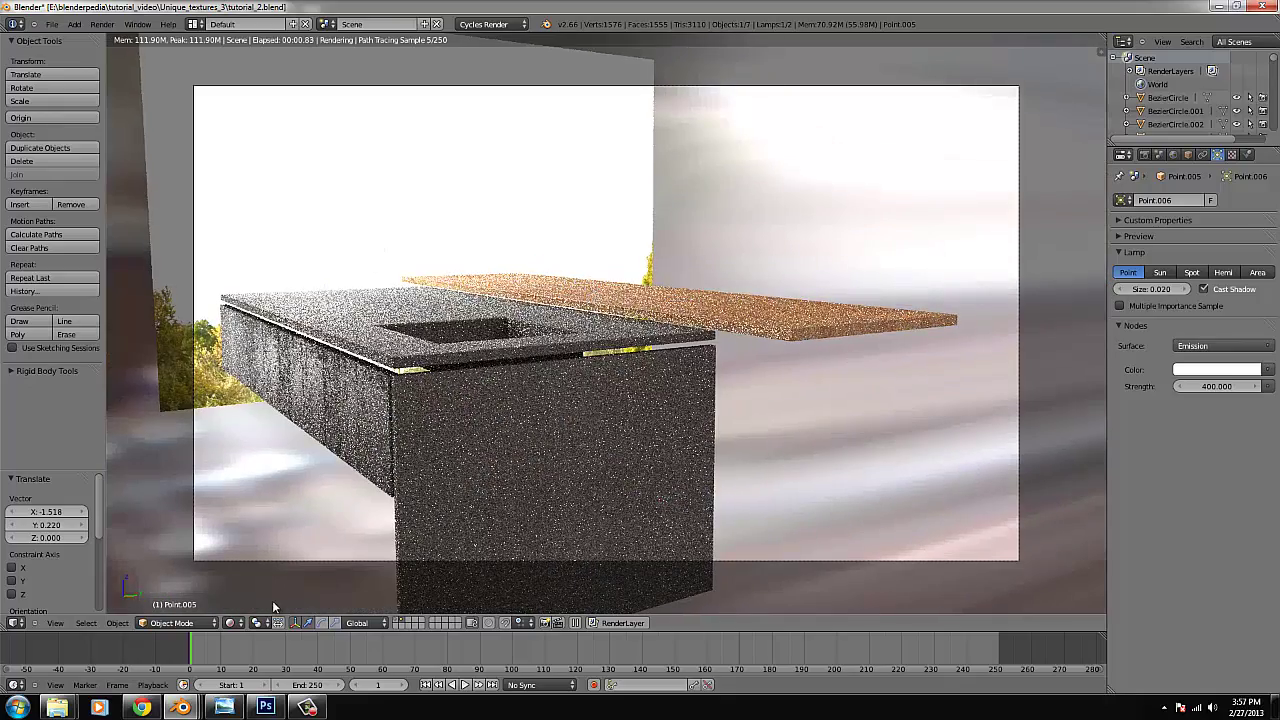
click(230, 622)
click(243, 580)
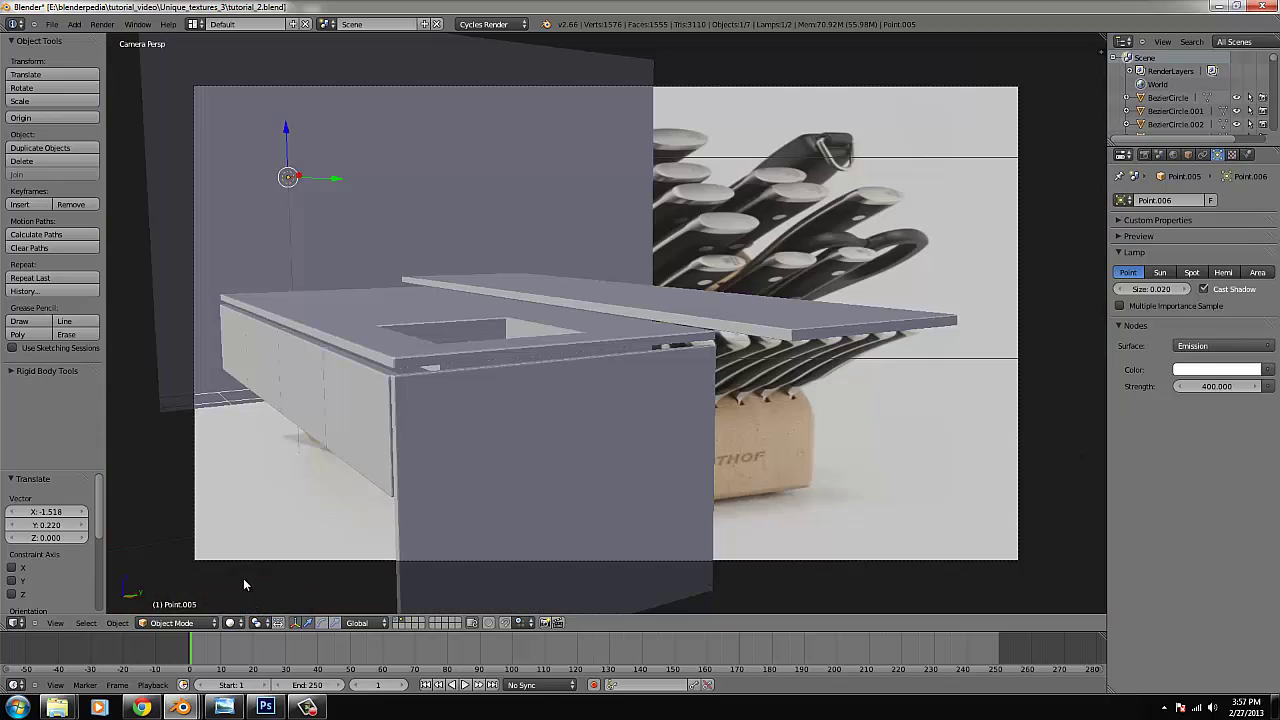
Set the duplicated lamp's strength to 200 and its size to 0.1.
click(1212, 386)
text(200)
key(Return)
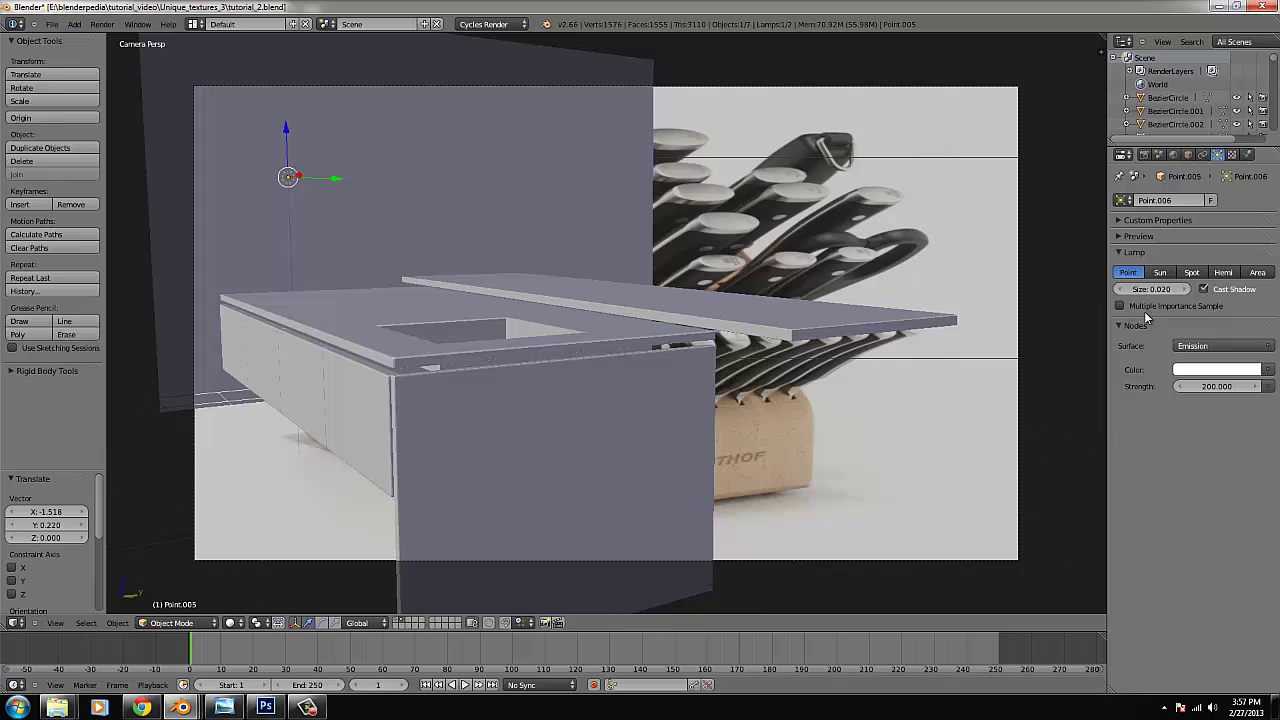
click(1158, 288)
key(BackSpace)
text(0.1)
key(Return)
Preview the adjusted lamp's effect on the worktop and tabletop in Rendered shading, and restore Solid shading.
click(231, 622)
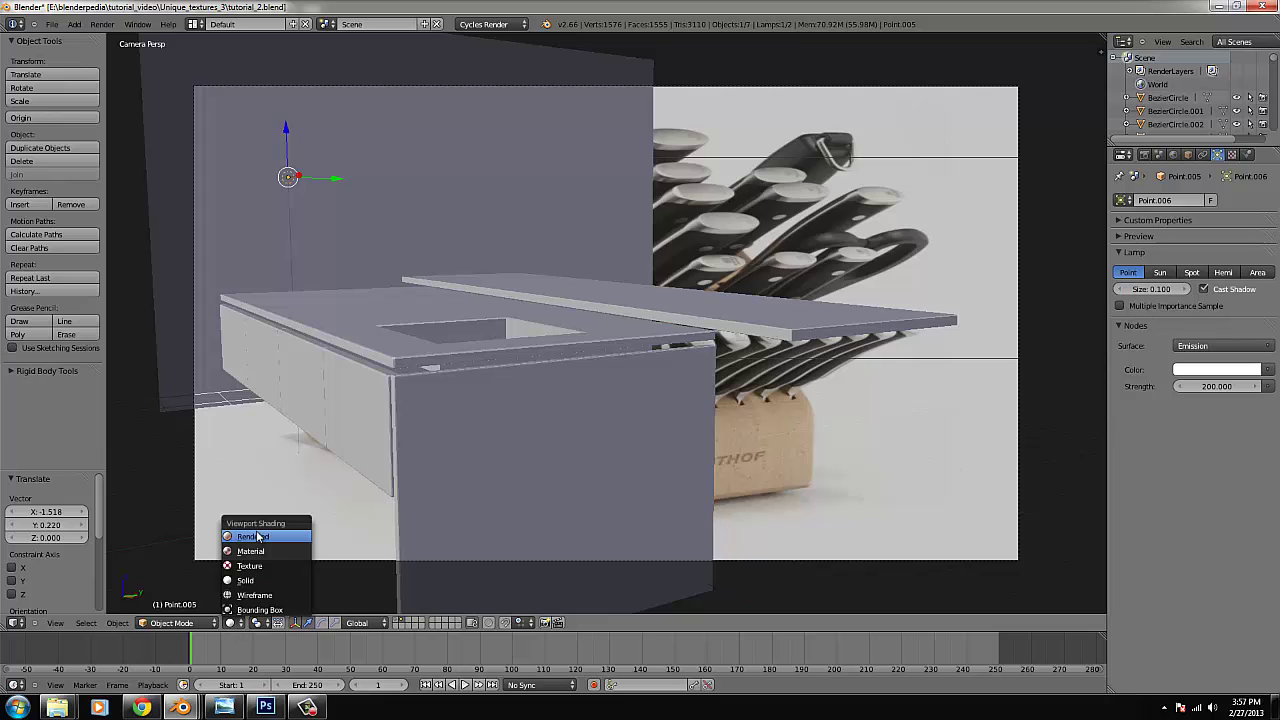
click(258, 537)
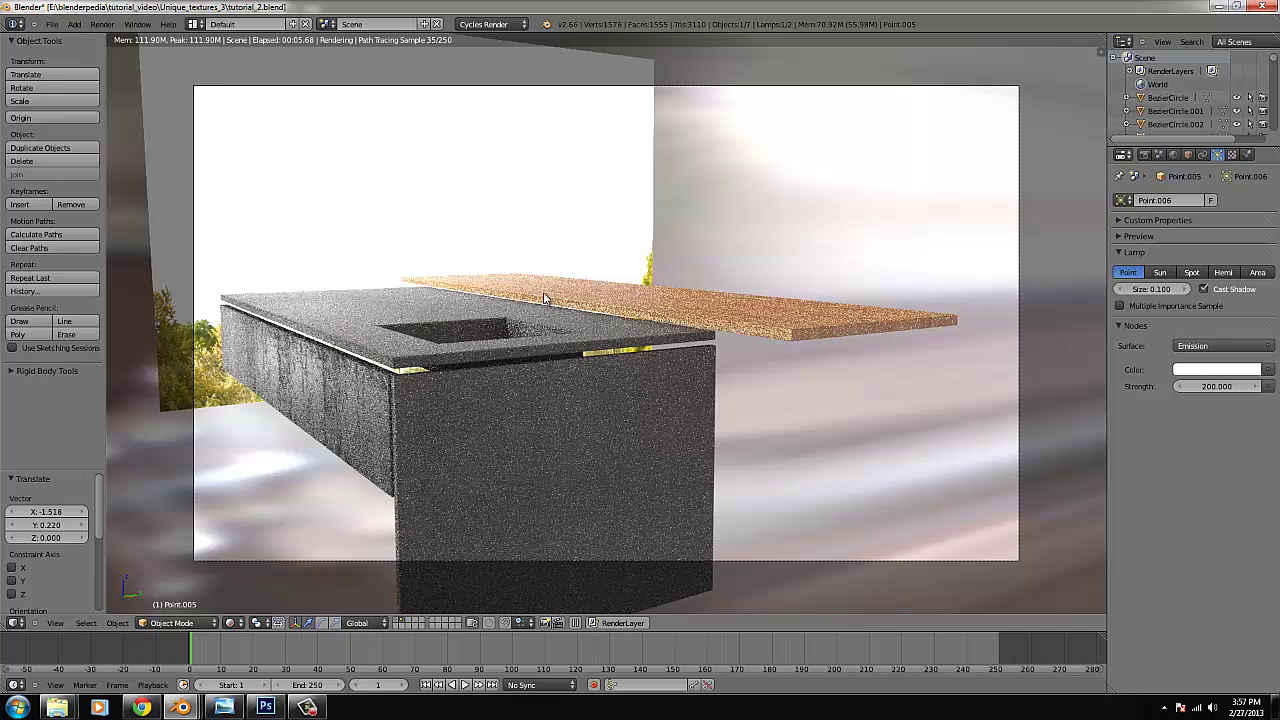
click(228, 623)
click(257, 567)
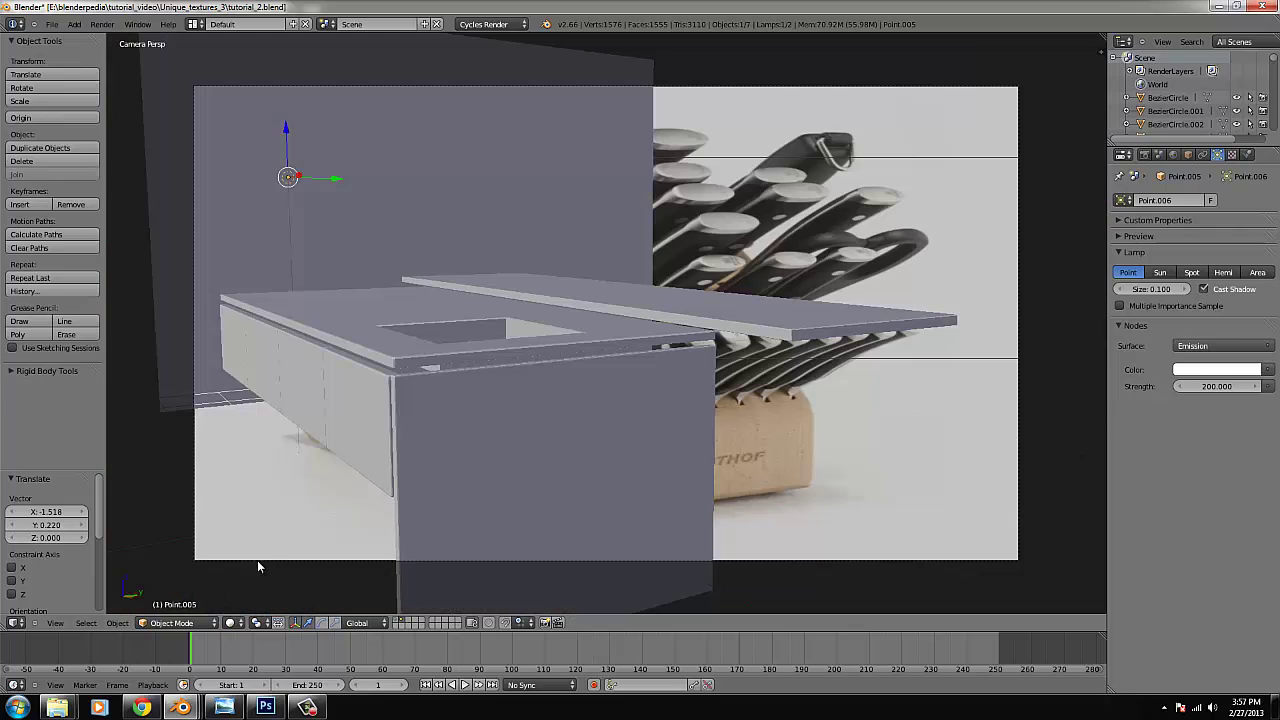
Move the backplate about -1.34 along the X axis in top view and return to camera view.
right_click(292, 213)
key(KP_7)
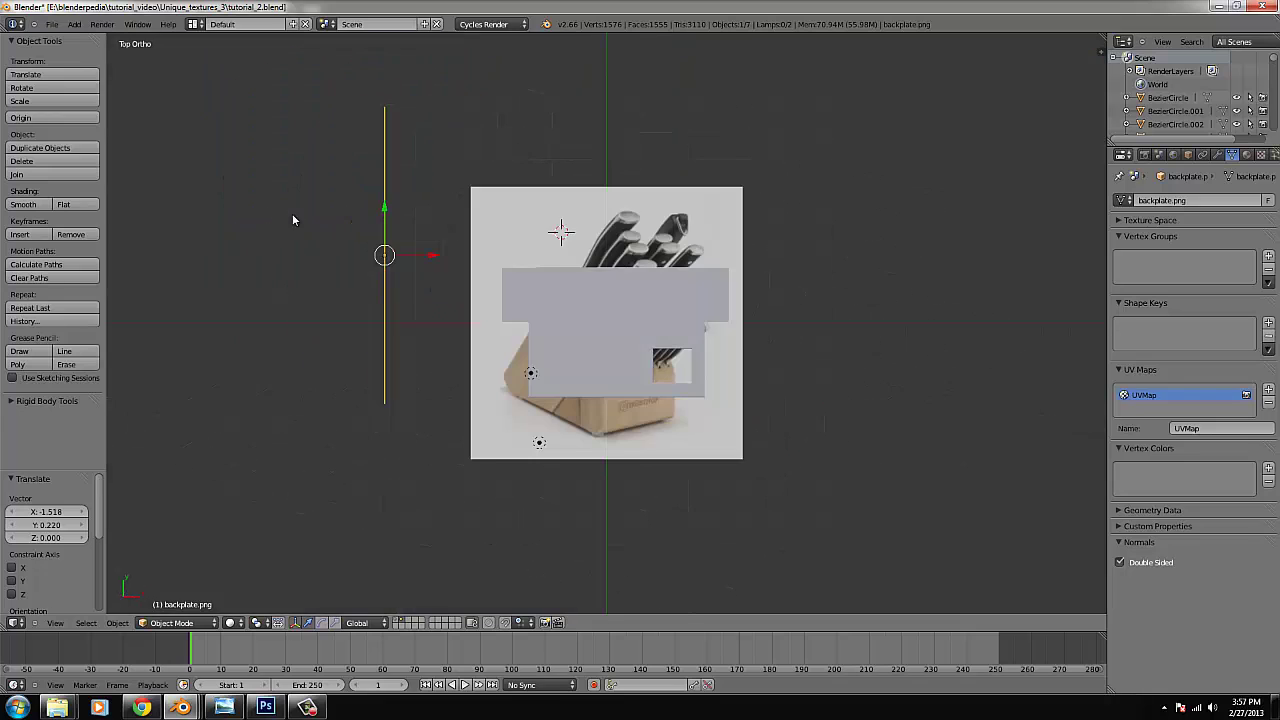
scroll(292, 220, down, 2)
key(g)
key(x)
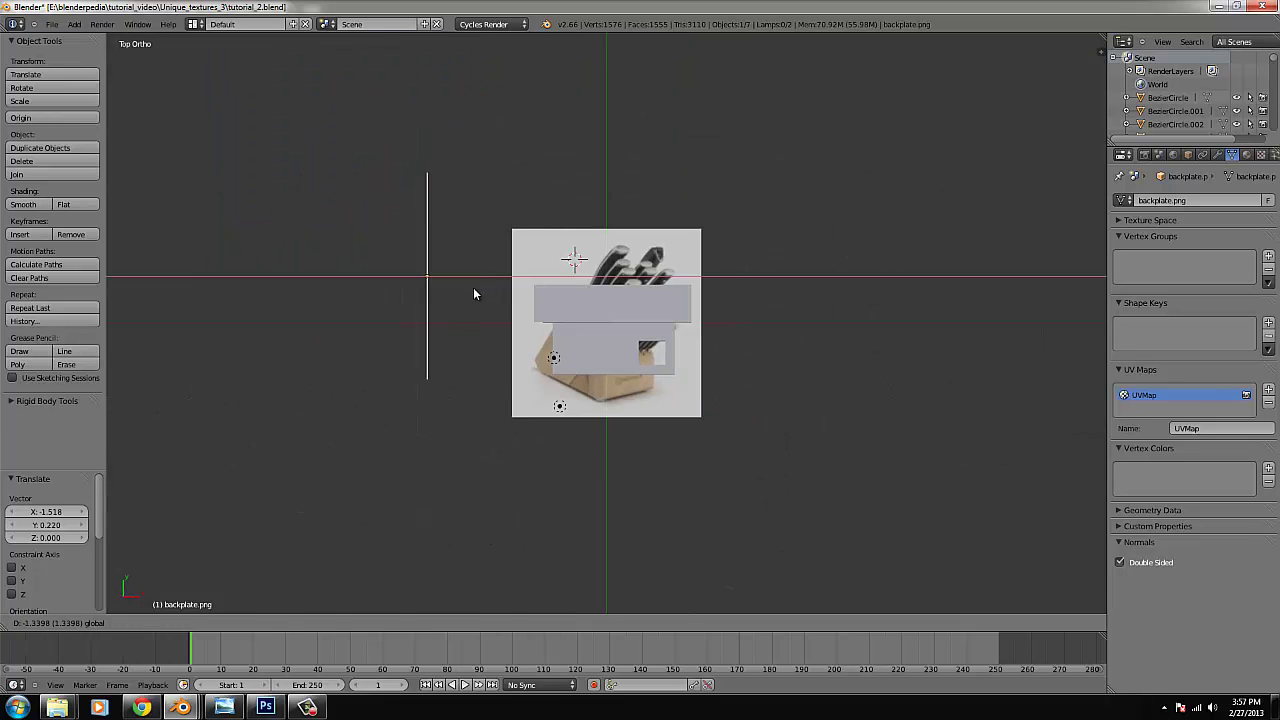
click(473, 287)
key(KP_0)
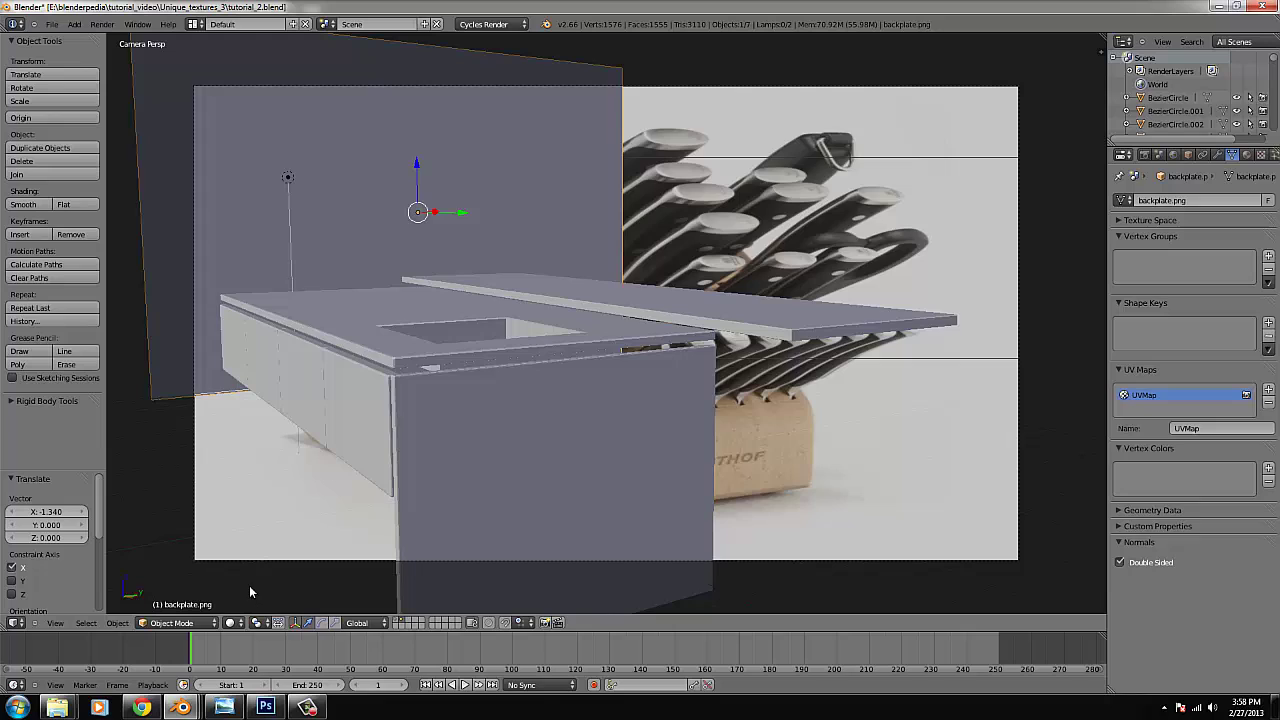
Move the island's worktop, side panel and drawer fronts back to layer 1 and display the full kitchen on layer 1.
scroll(540, 410, down, 1)
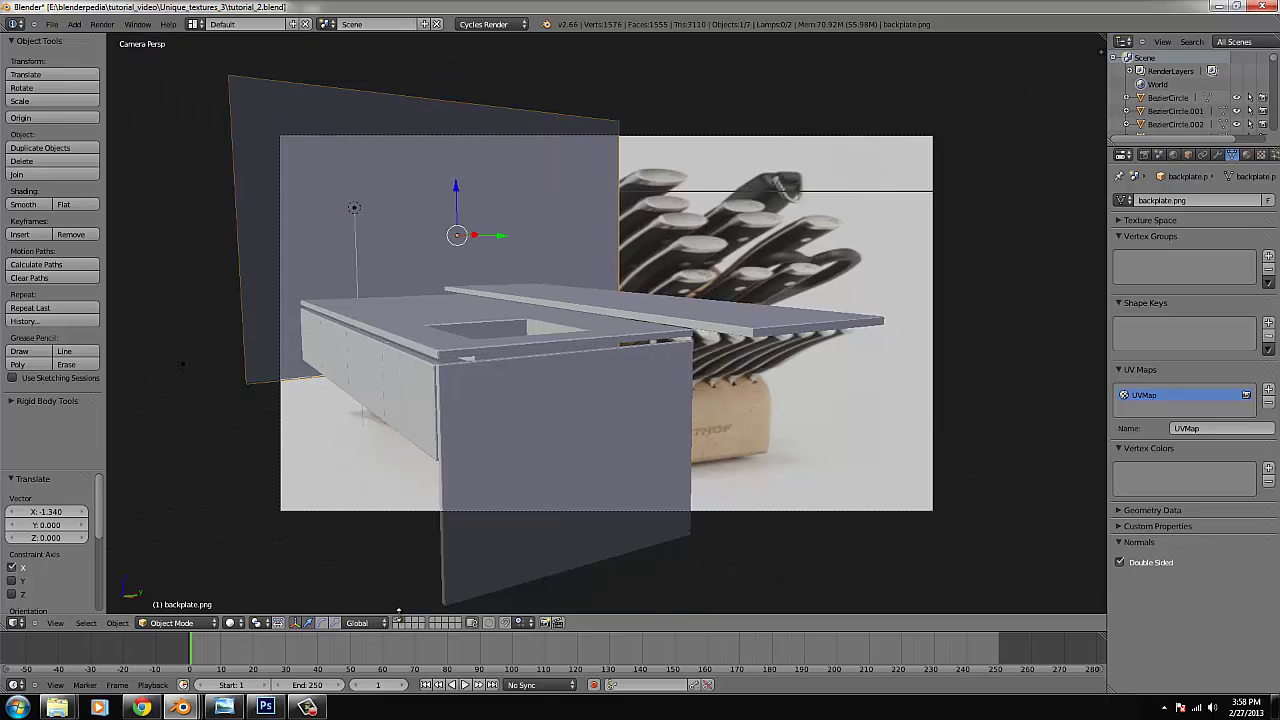
right_click(573, 378)
shift+right_click(457, 343)
shift+right_click(419, 386)
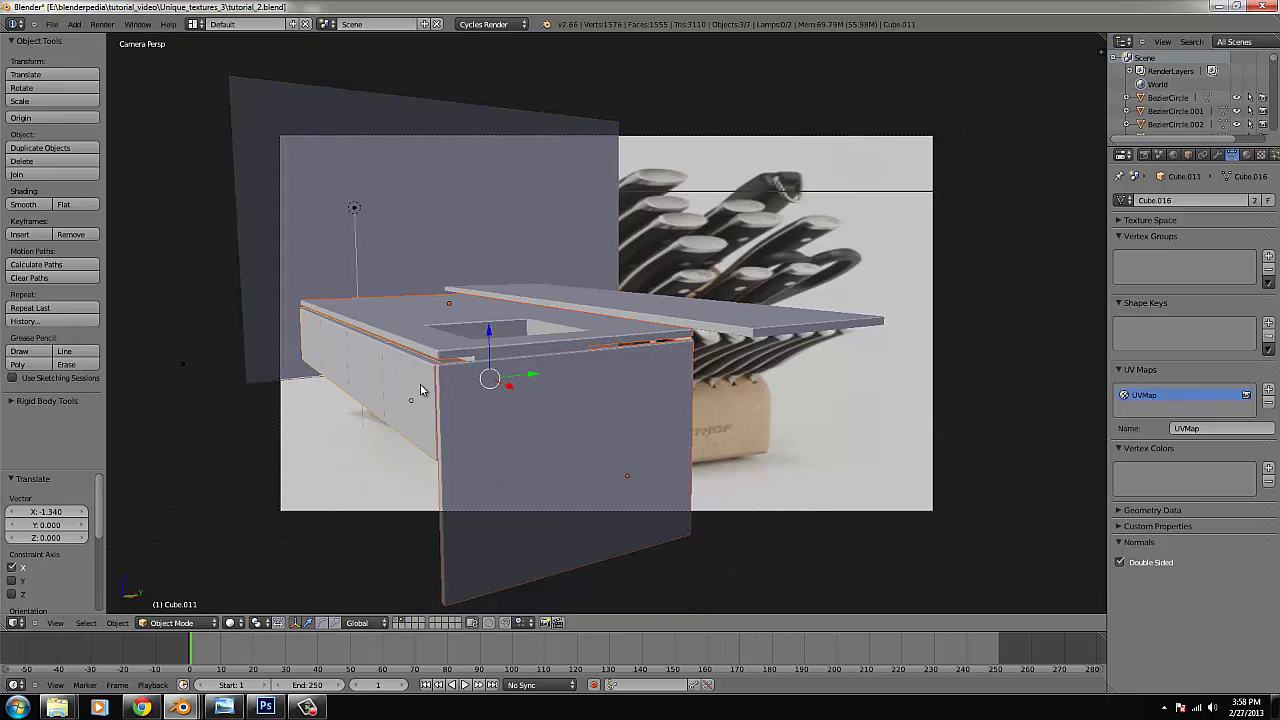
key(m)
click(522, 412)
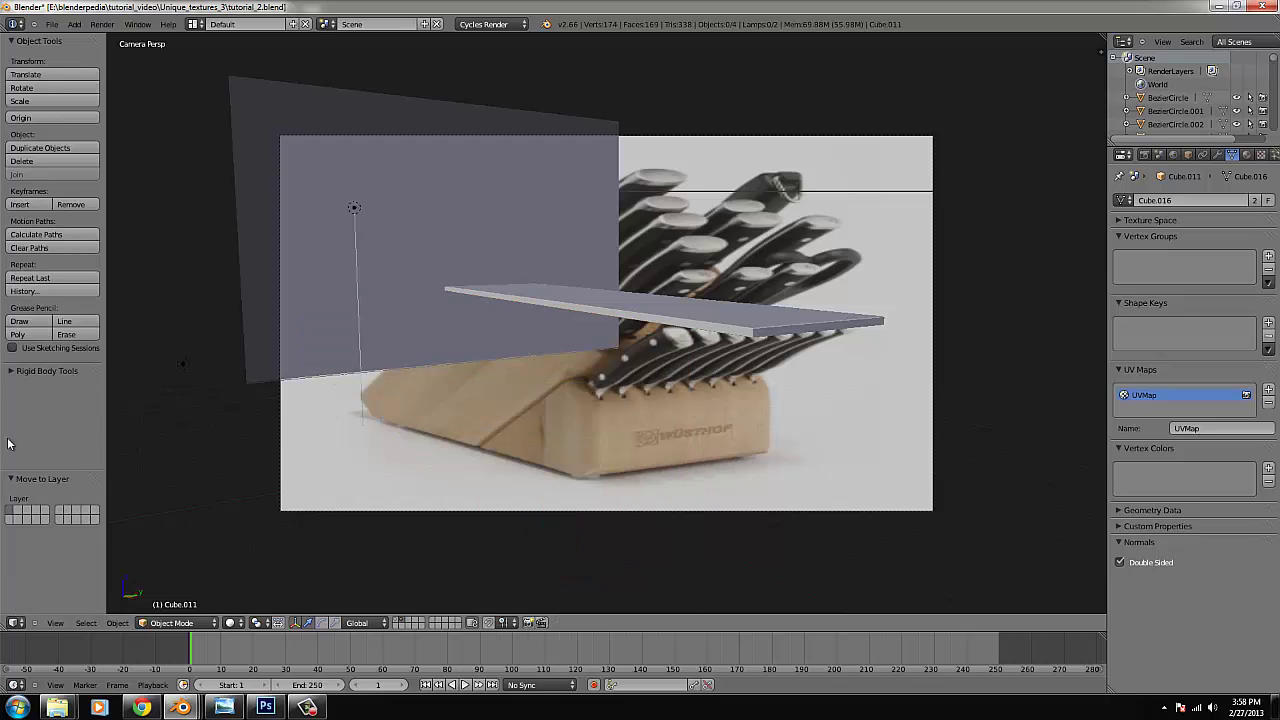
key(grave)
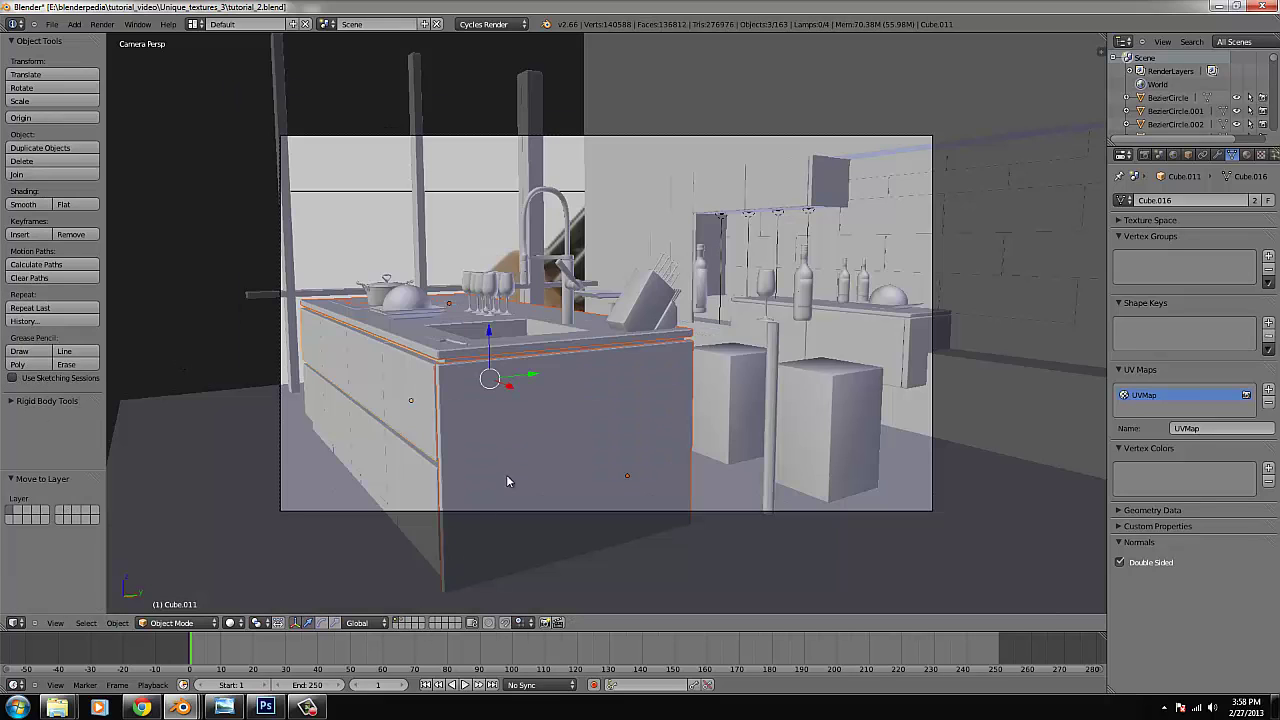
Move the two box stools beneath the table to layer 2 and display that layer.
right_click(817, 400)
shift+right_click(737, 369)
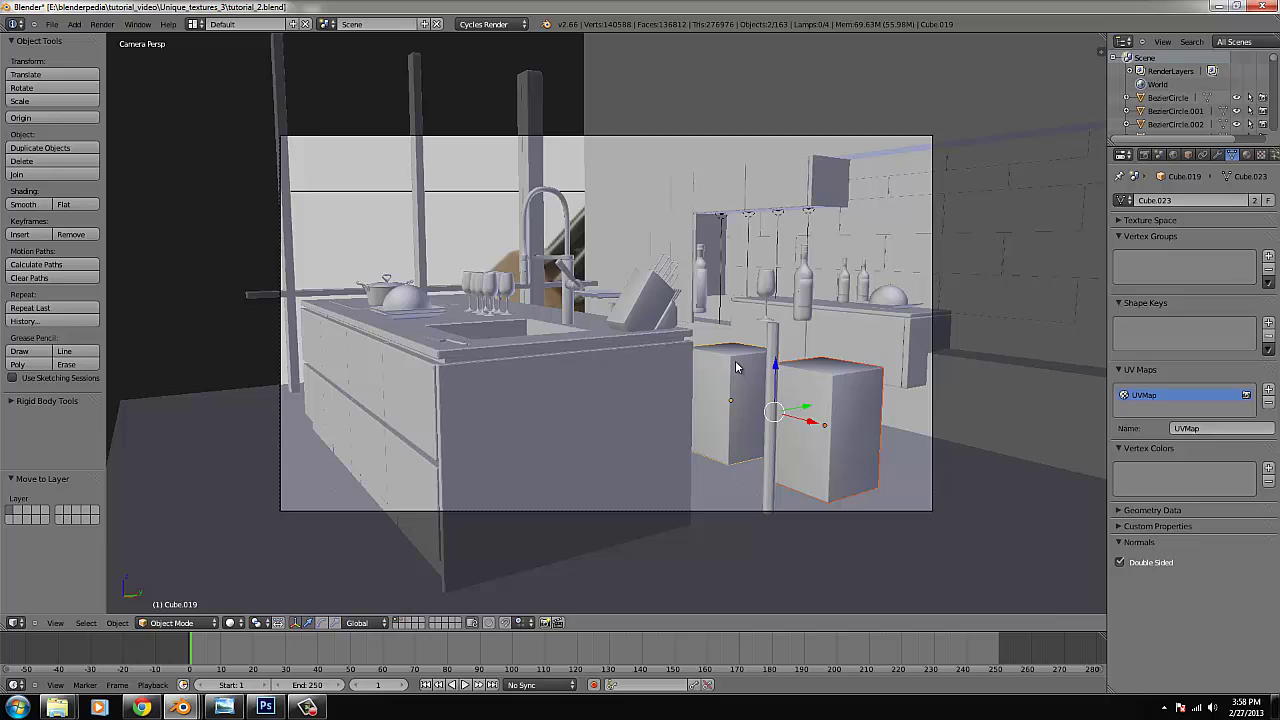
key(m)
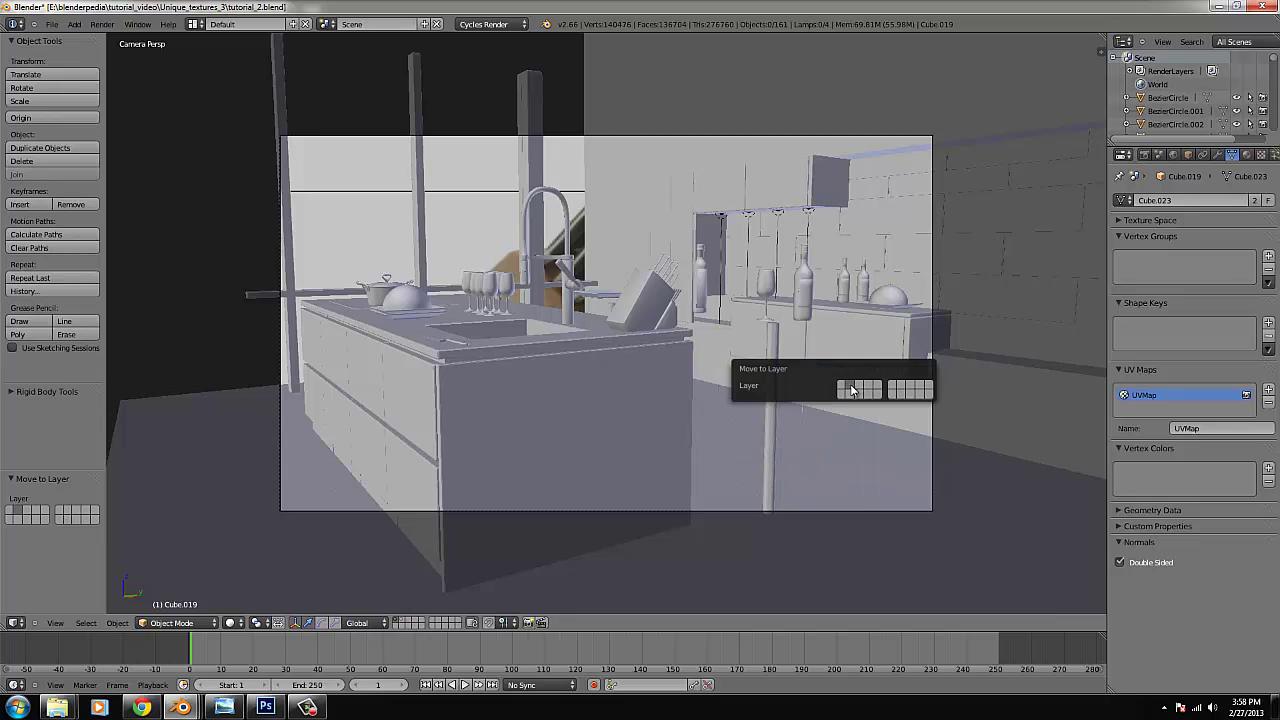
click(859, 390)
click(405, 620)
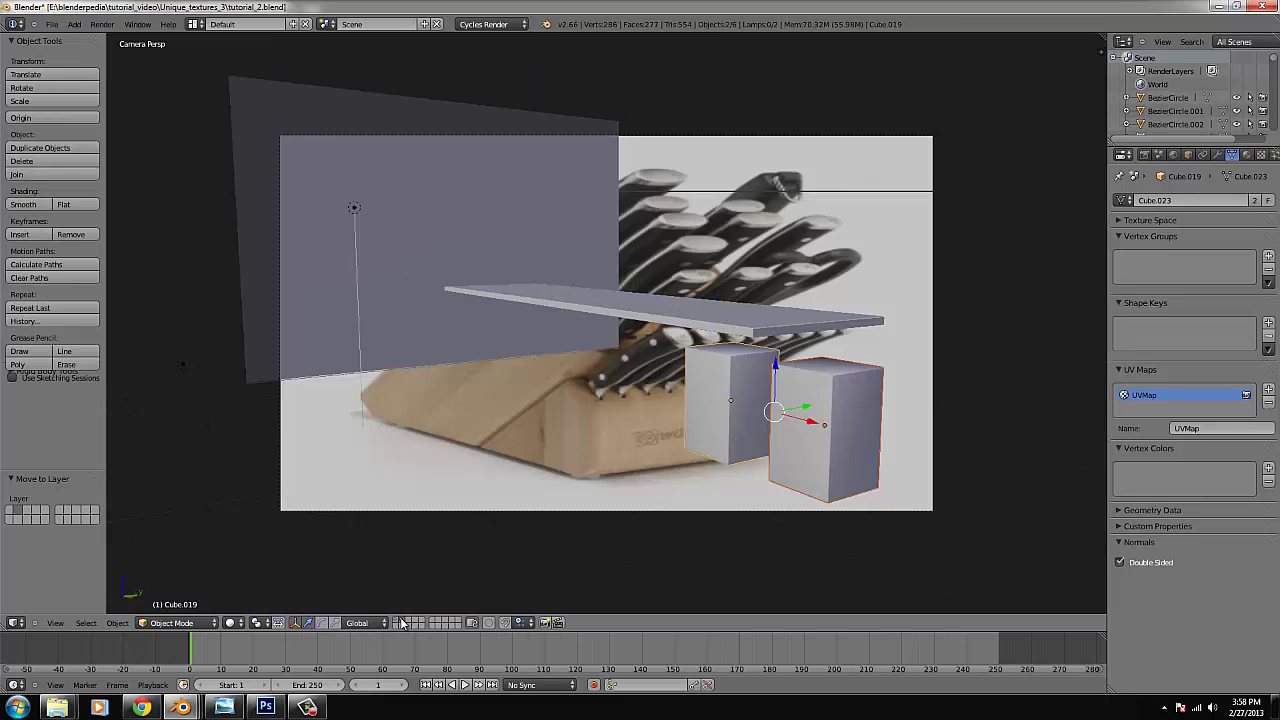
Preview the stools and tabletop in Rendered shading and return to Solid shading.
click(240, 623)
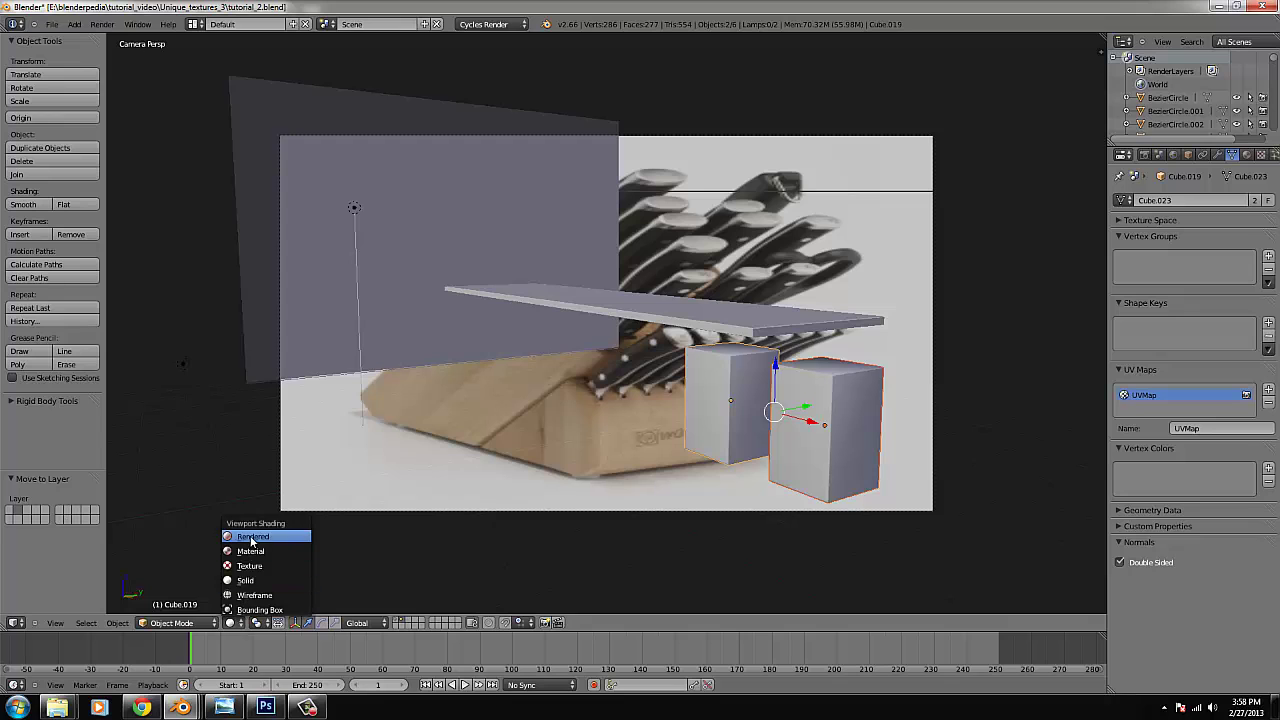
click(254, 540)
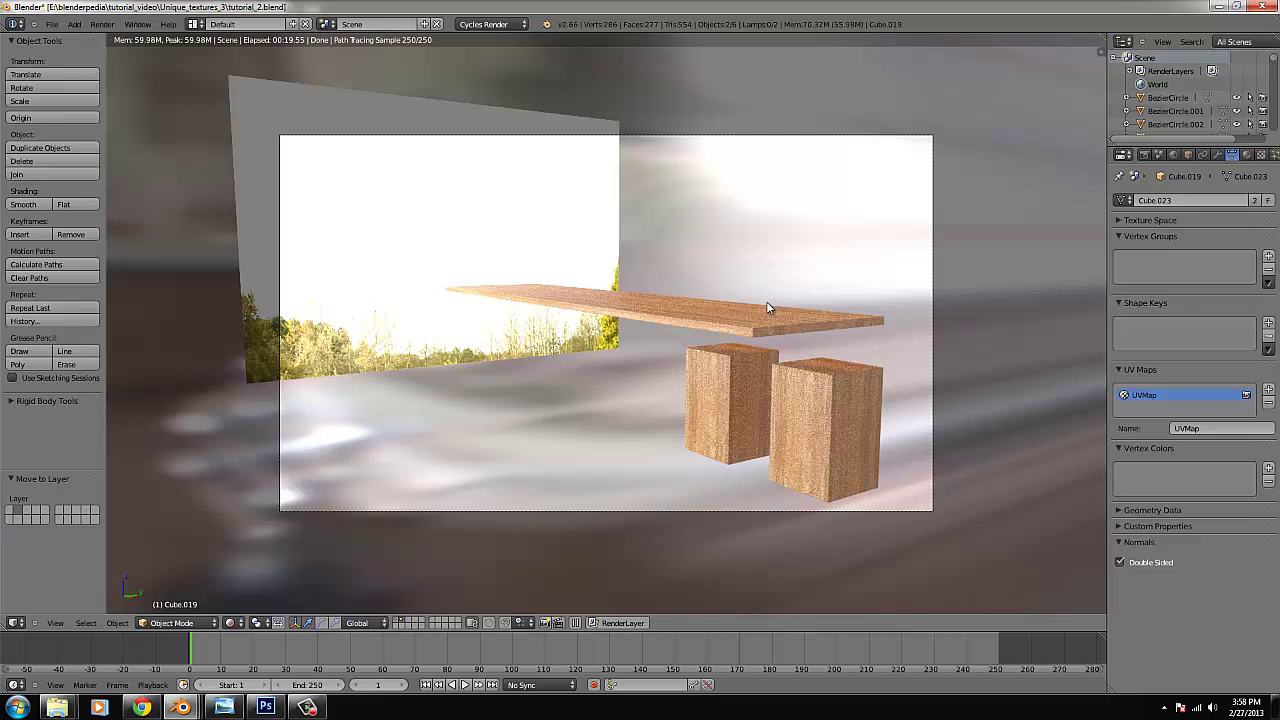
click(236, 624)
click(262, 593)
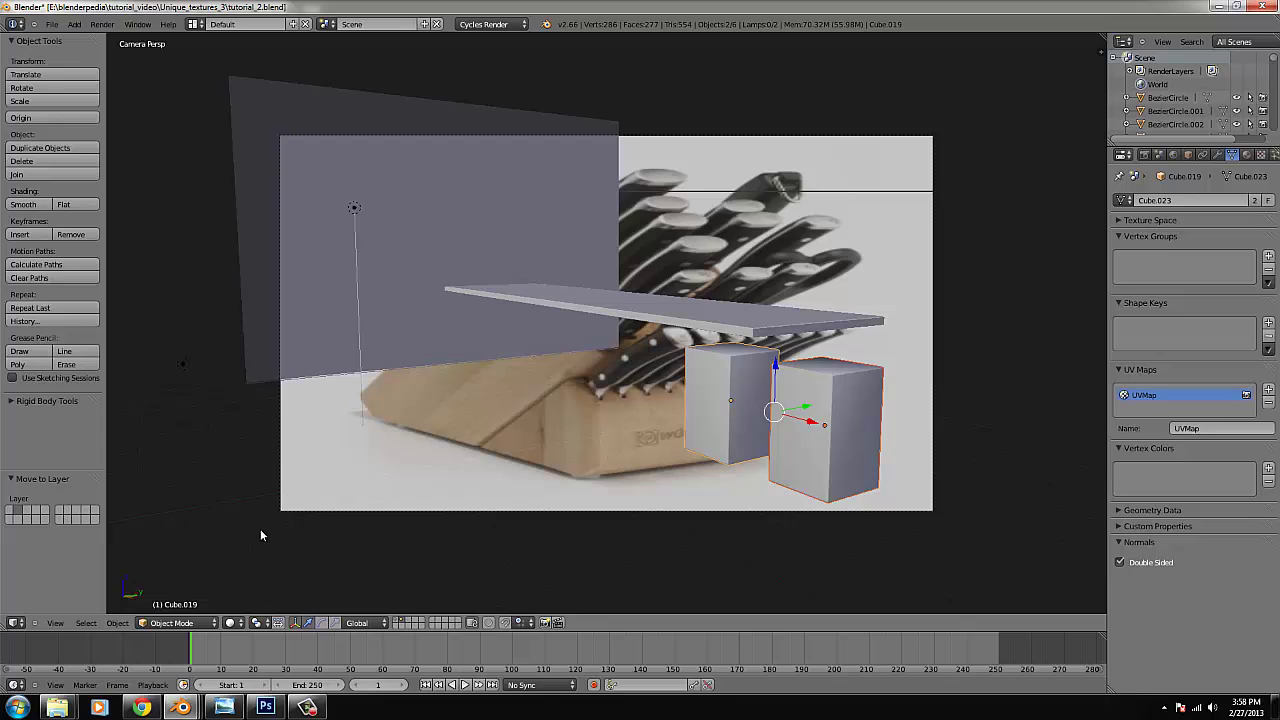
Set the strength of the point lamp in front of the backplate to 1.
right_click(356, 209)
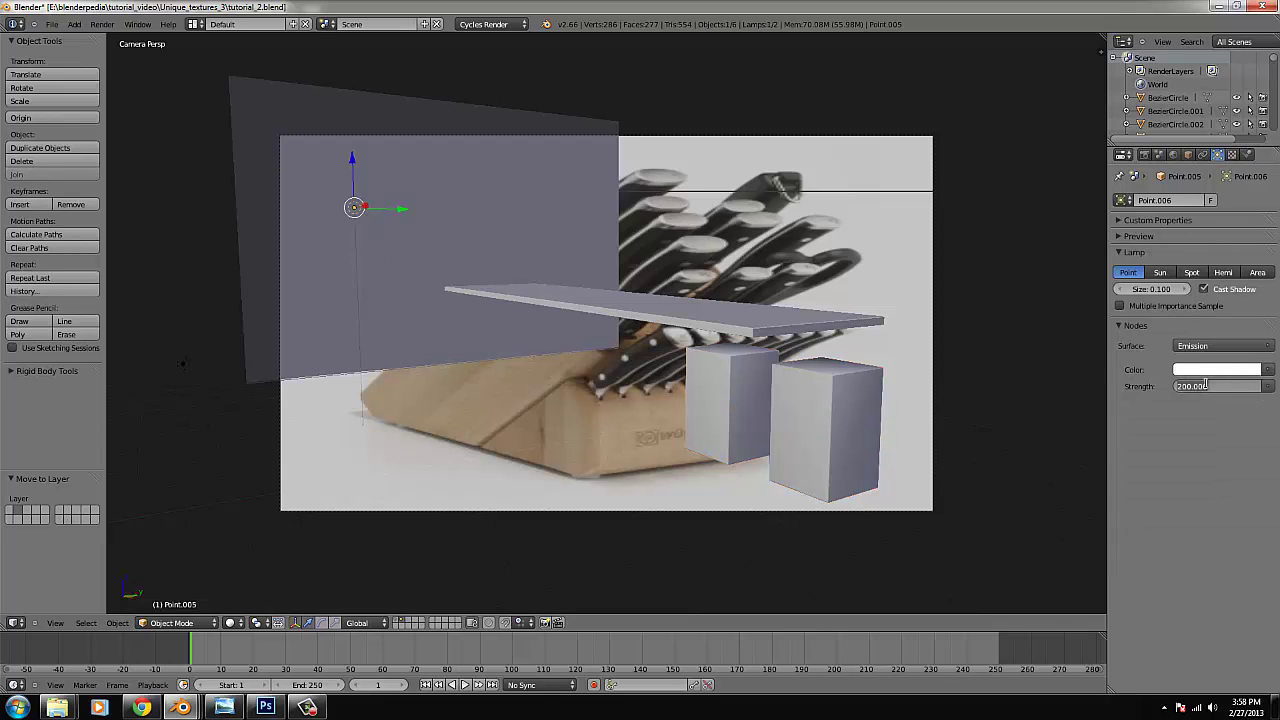
text(1)
key(Return)
Move the backplate about -0.67 along the X axis in top view, return to camera view and show its material settings.
right_click(465, 265)
key(KP_7)
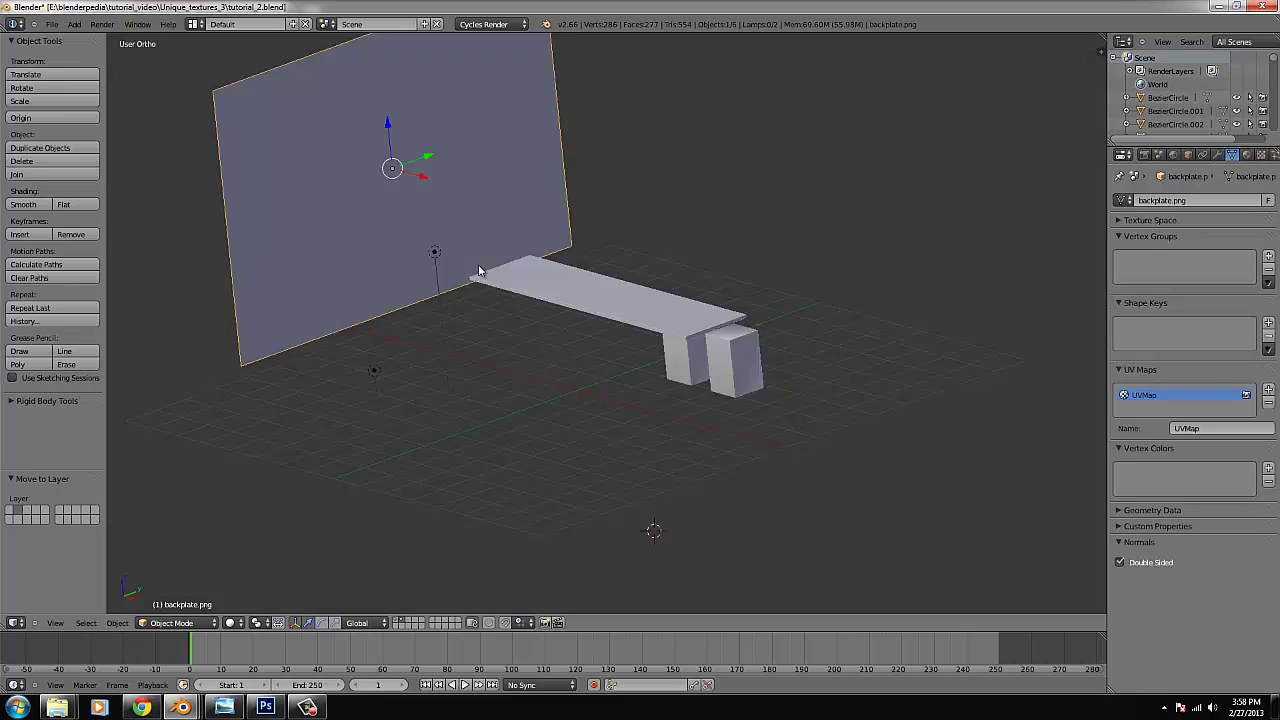
key(g)
key(x)
click(457, 275)
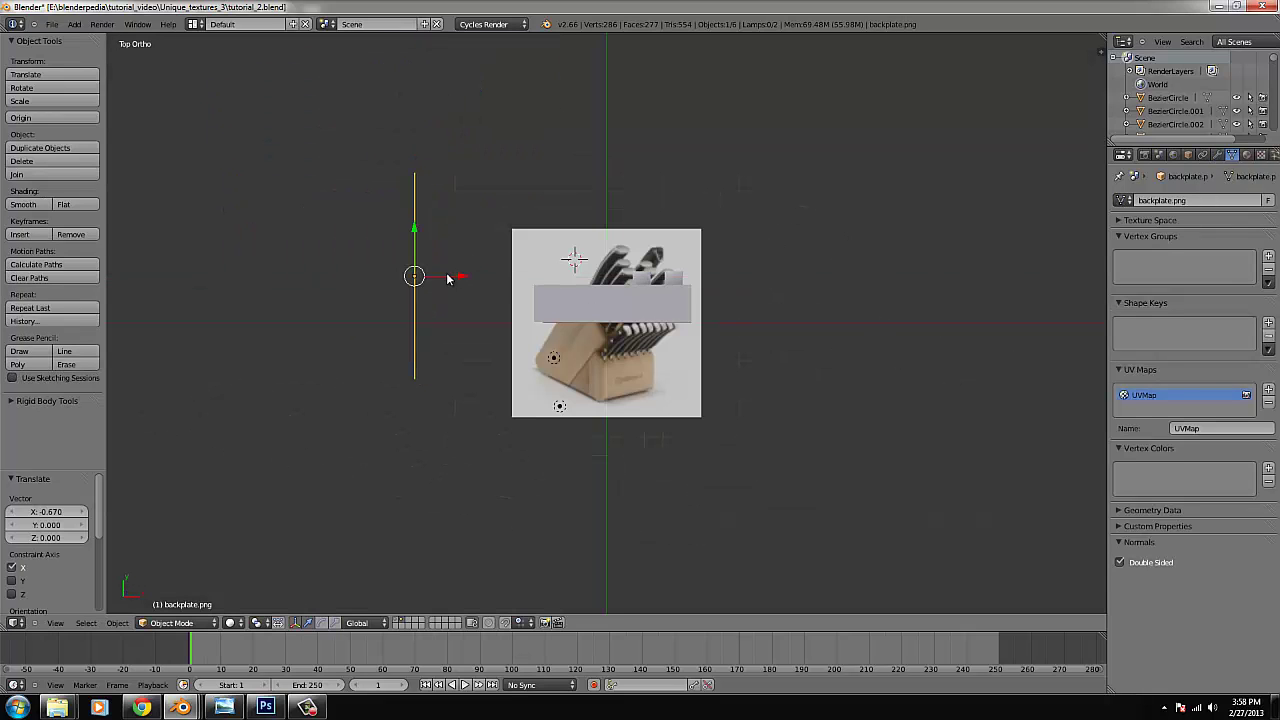
key(KP_0)
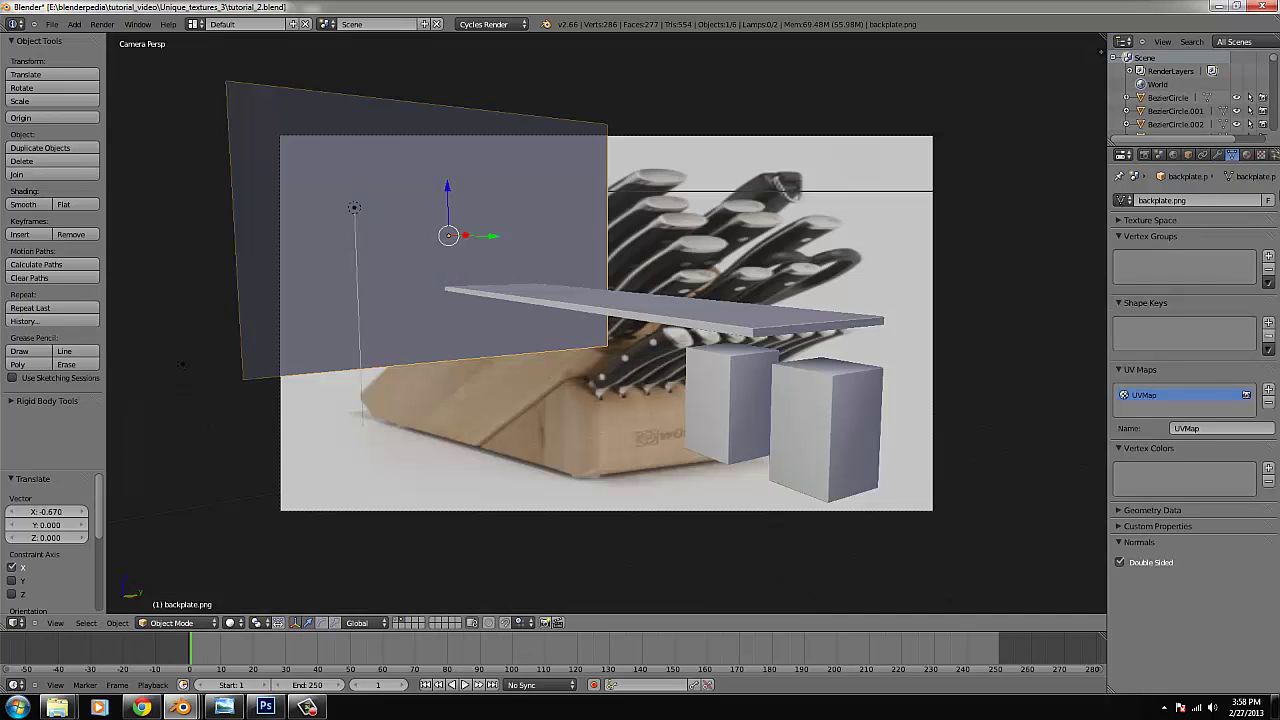
click(1246, 155)
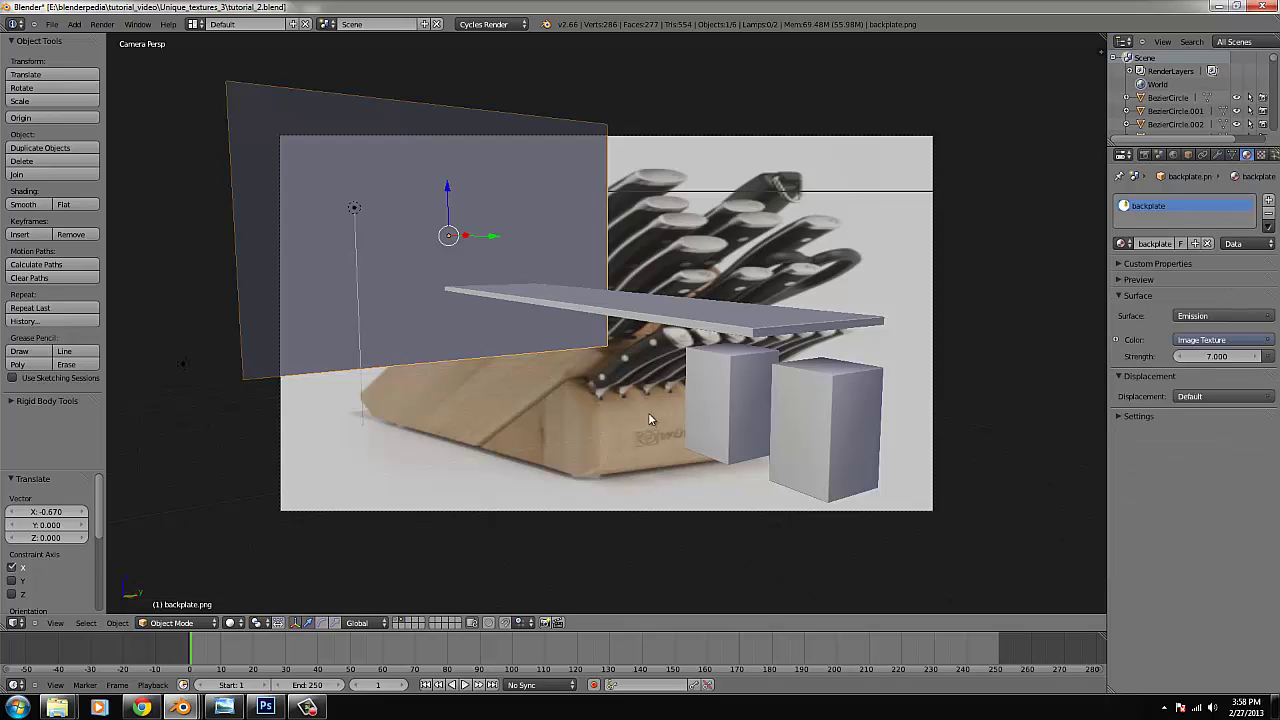
Move both stools and the tabletop back to layer 1 and display the full kitchen.
right_click(819, 396)
shift+right_click(733, 405)
shift+right_click(698, 322)
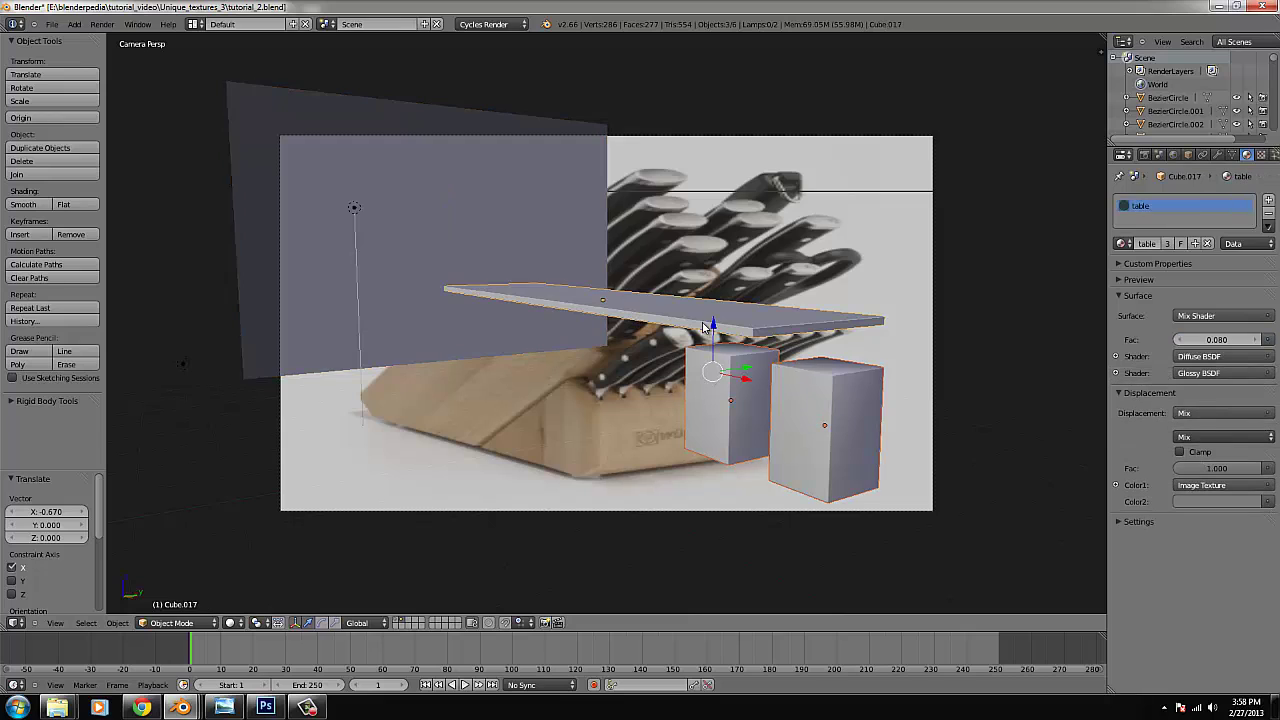
key(m)
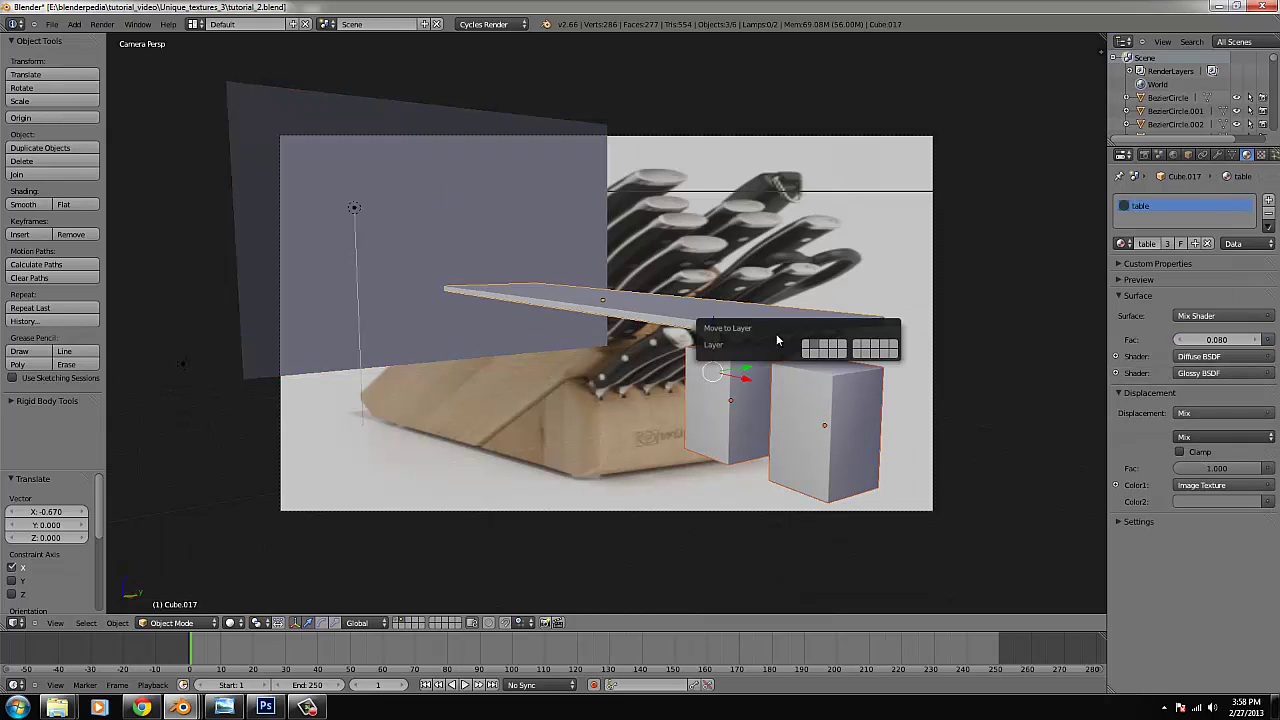
click(811, 347)
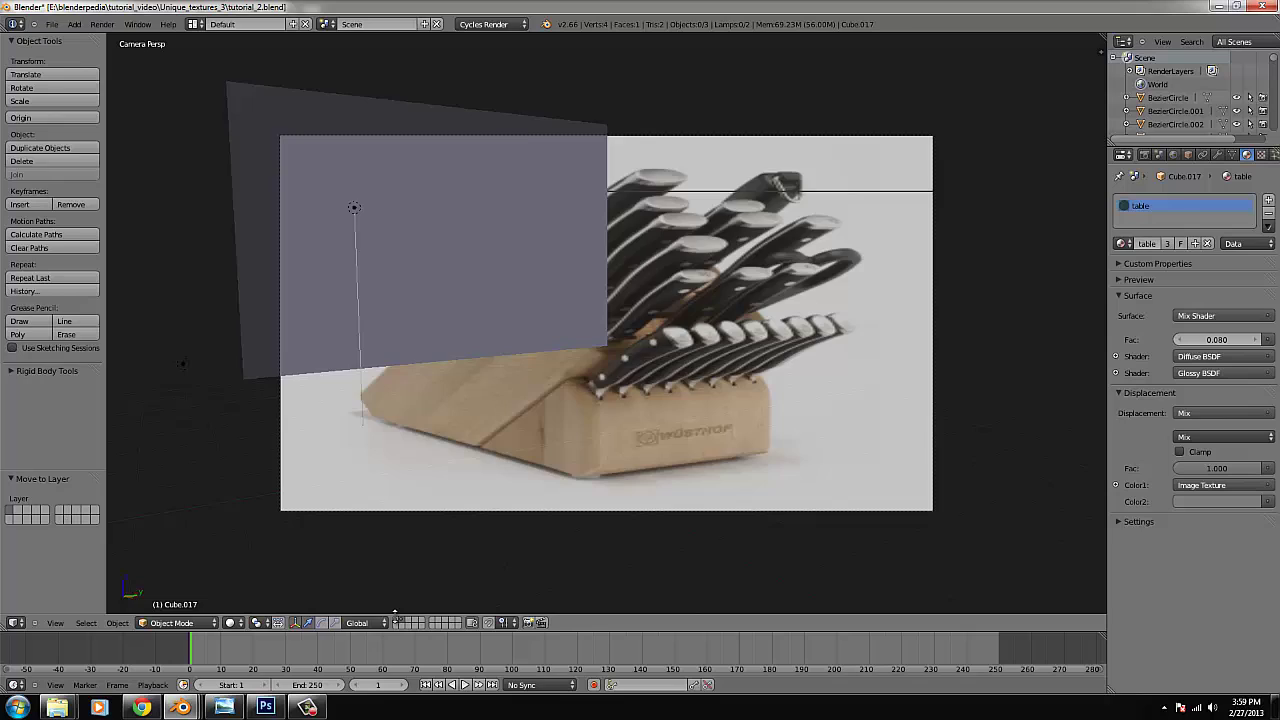
click(400, 622)
Inspect the tabletop's material nodes in the Node Editor and return to the 3D View.
right_click(704, 580)
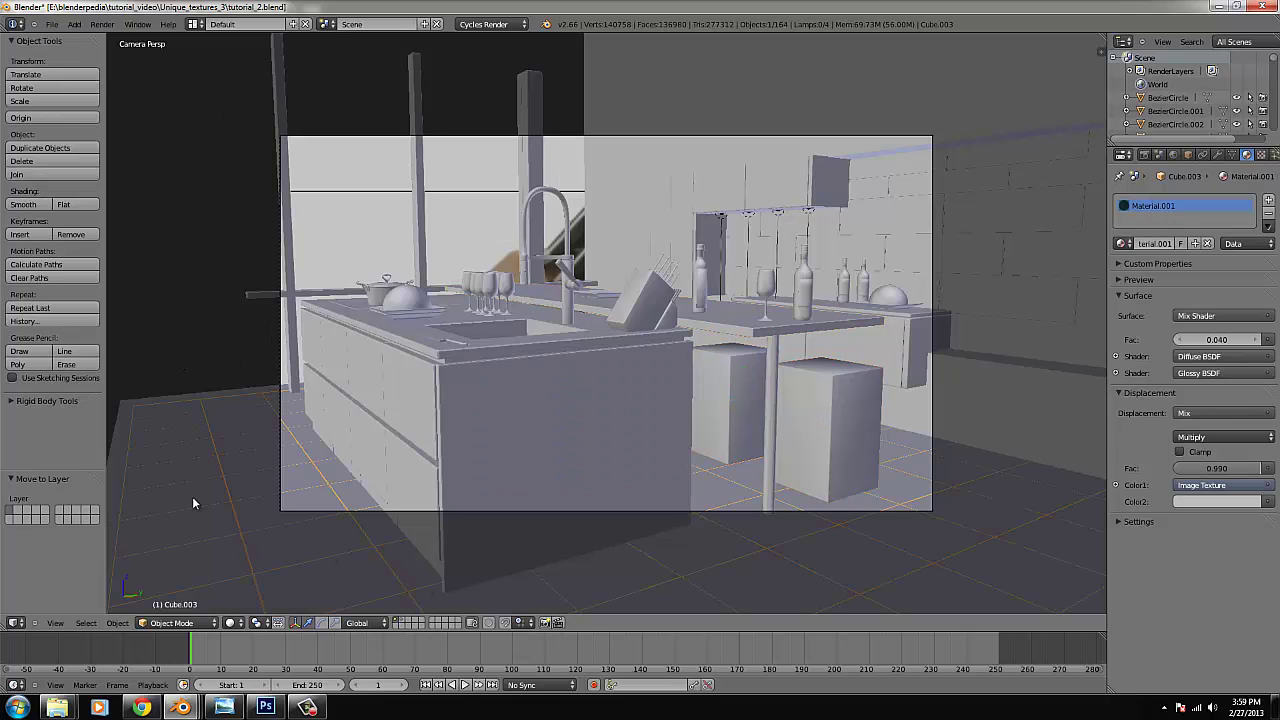
right_click(781, 326)
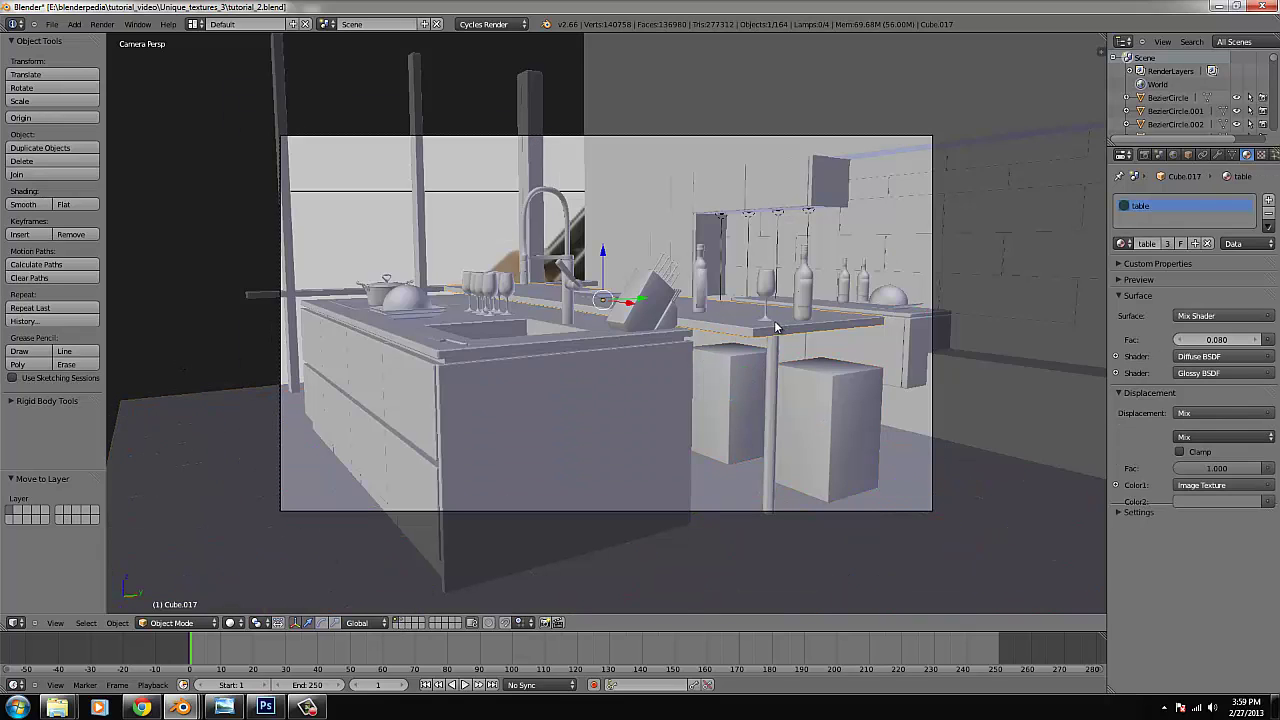
click(18, 623)
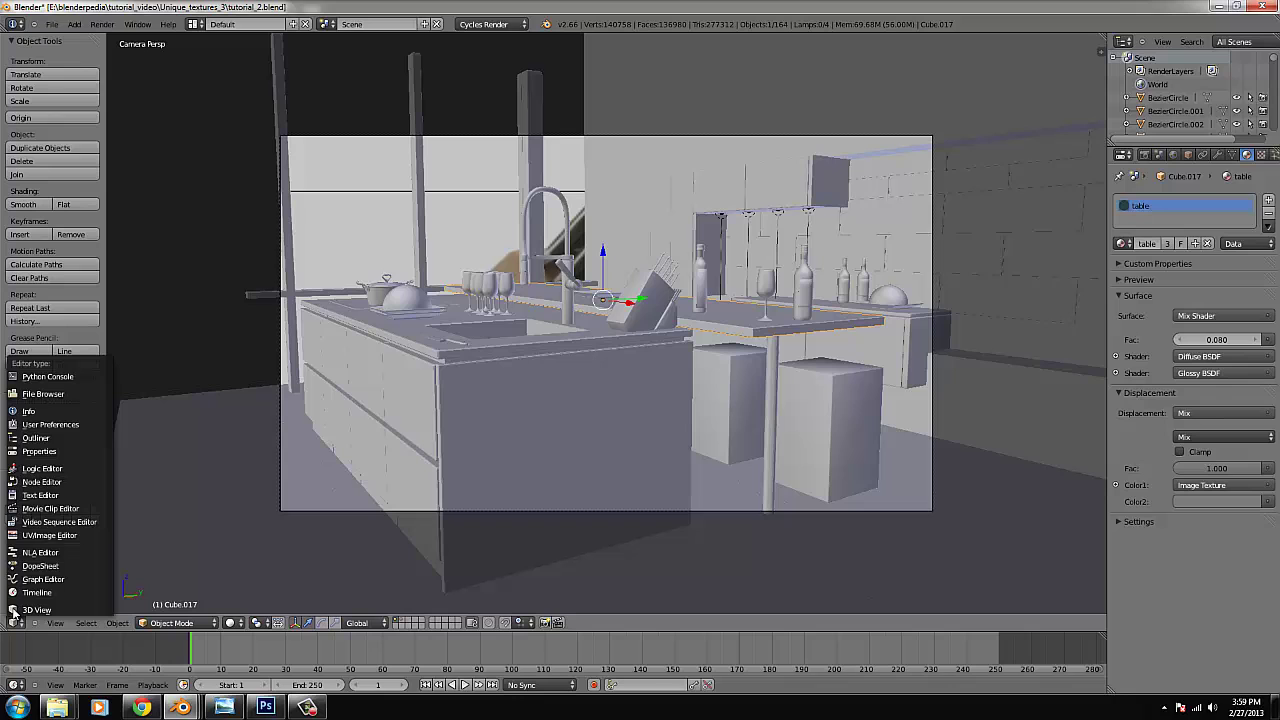
click(36, 486)
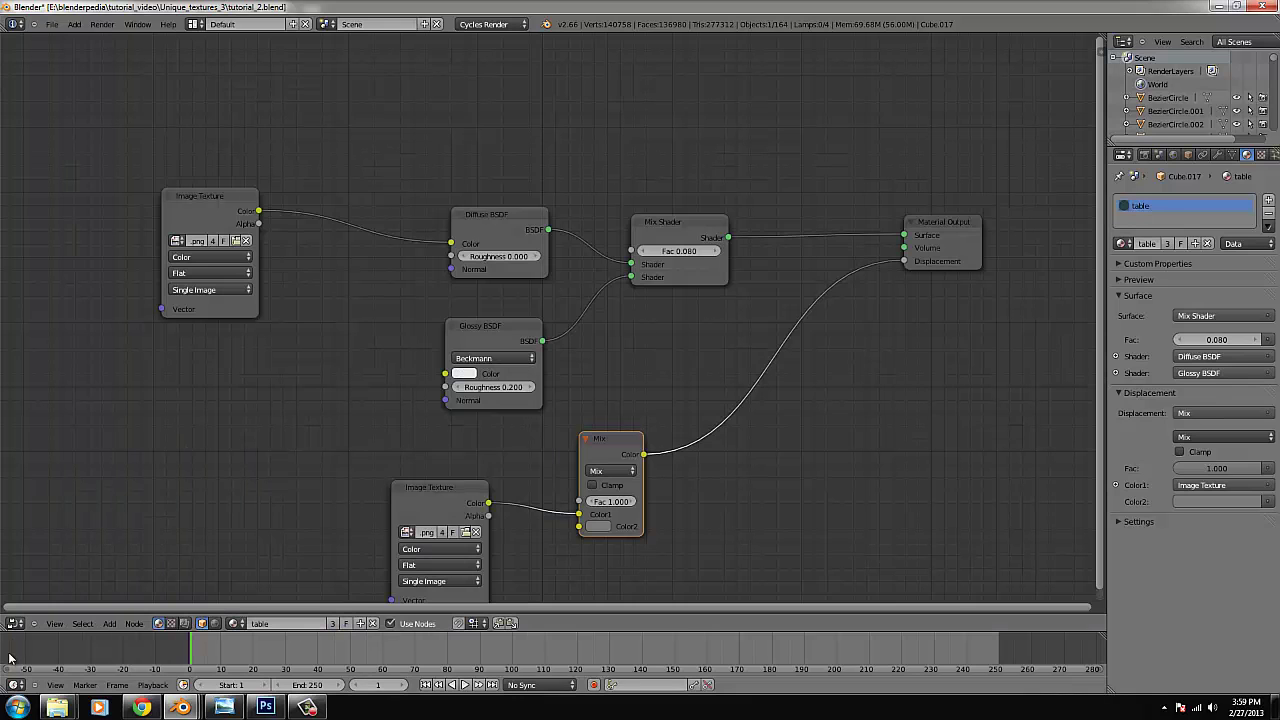
click(15, 623)
click(44, 606)
Inspect the knife block's material nodes in the Node Editor and return to the 3D View.
right_click(641, 317)
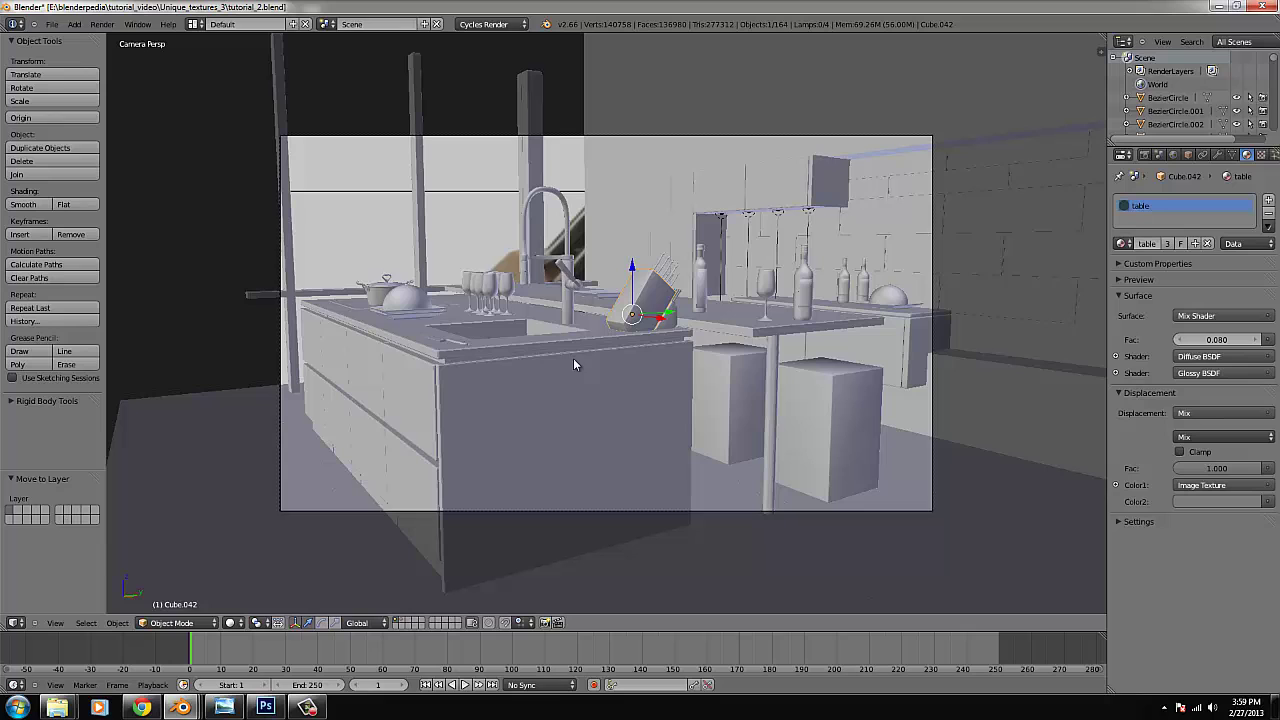
click(15, 623)
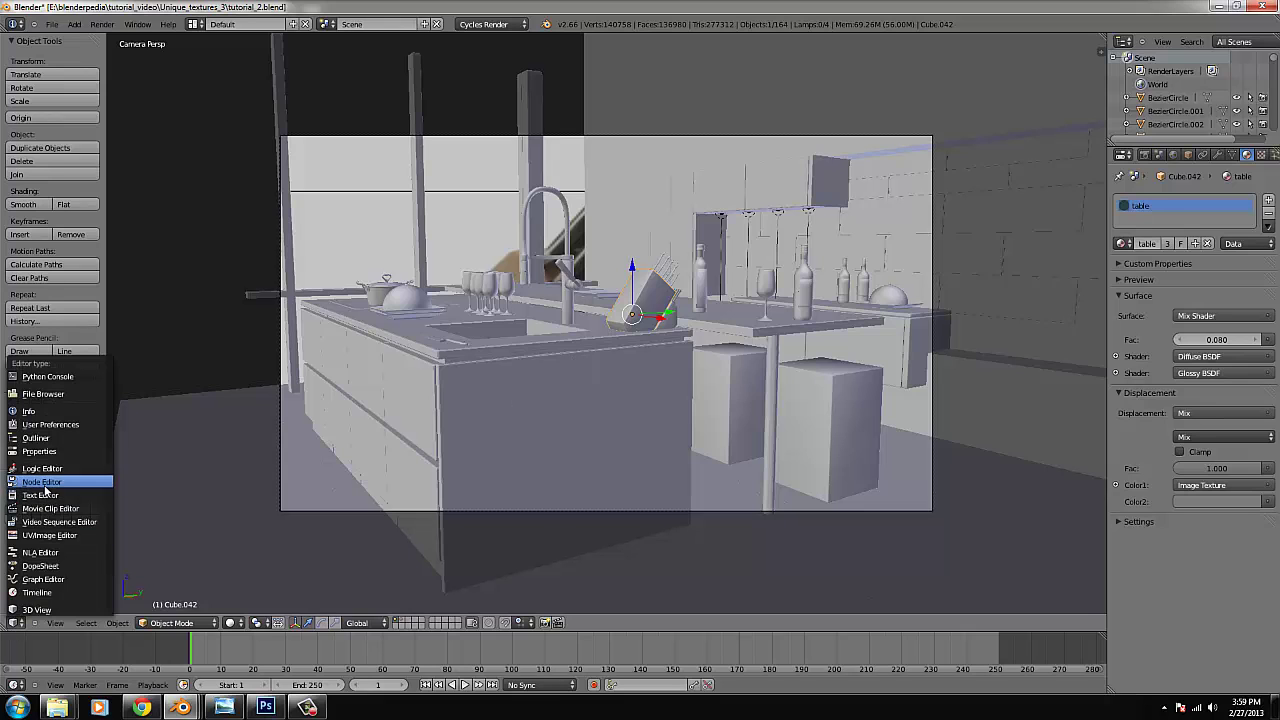
click(42, 482)
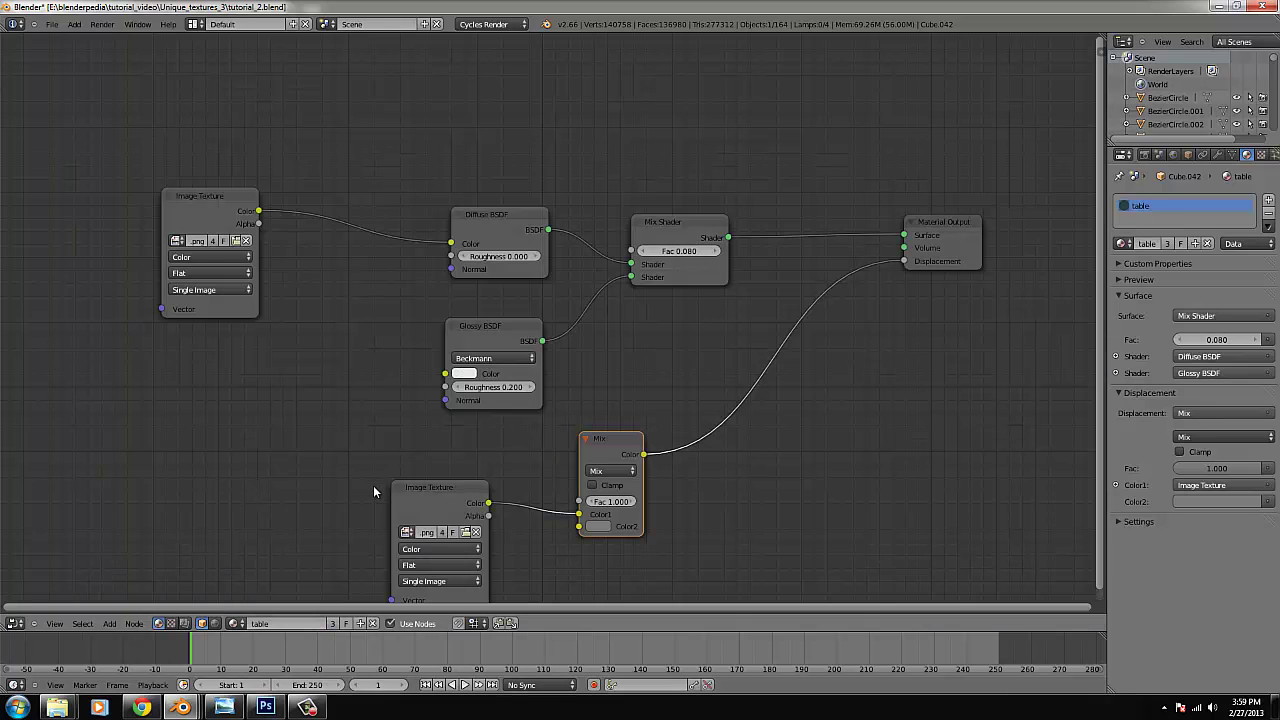
click(15, 623)
click(44, 606)
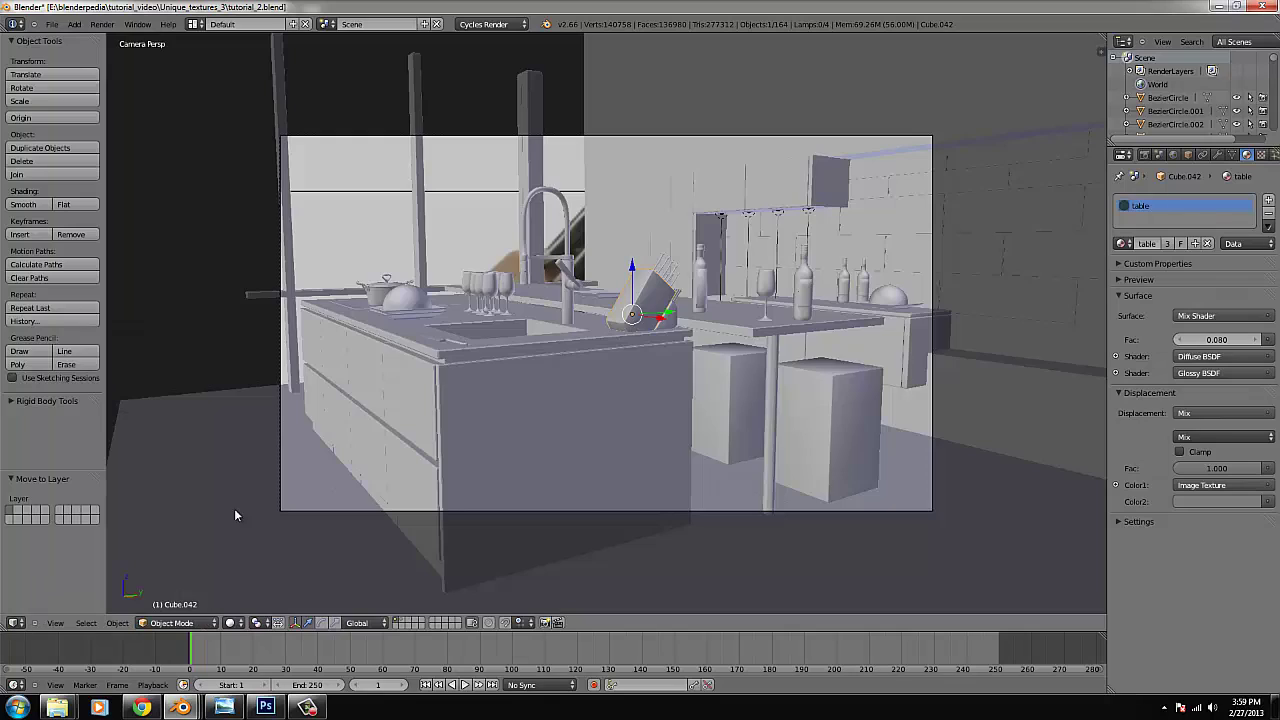
Move the tiled floor and the floor object beneath it to layer 2 and display that layer.
right_click(188, 396)
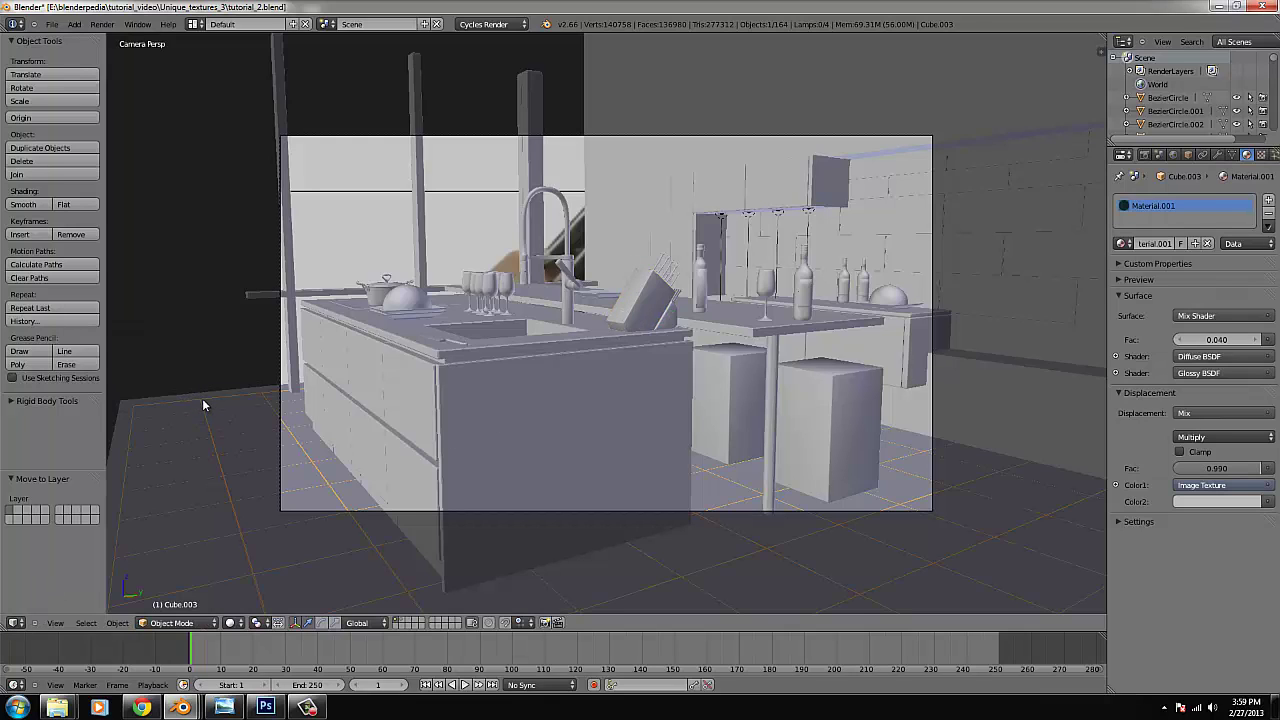
shift+right_click(205, 402)
key(m)
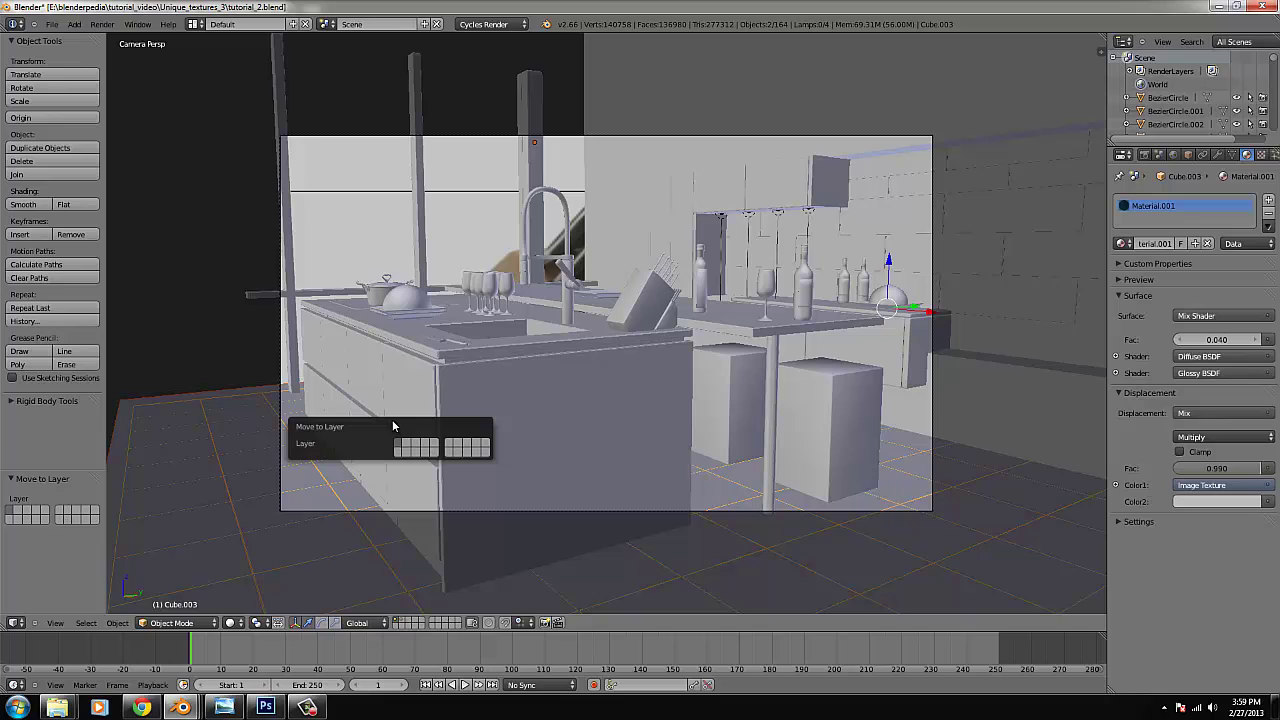
click(406, 446)
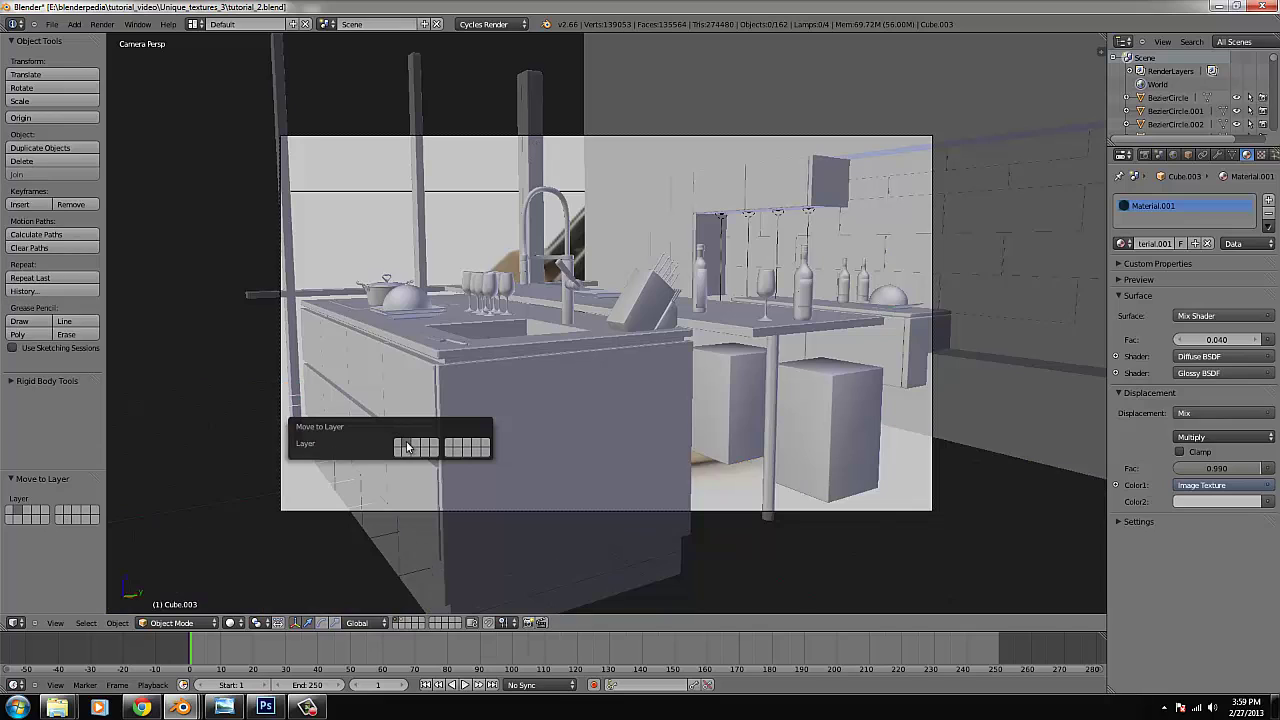
click(405, 620)
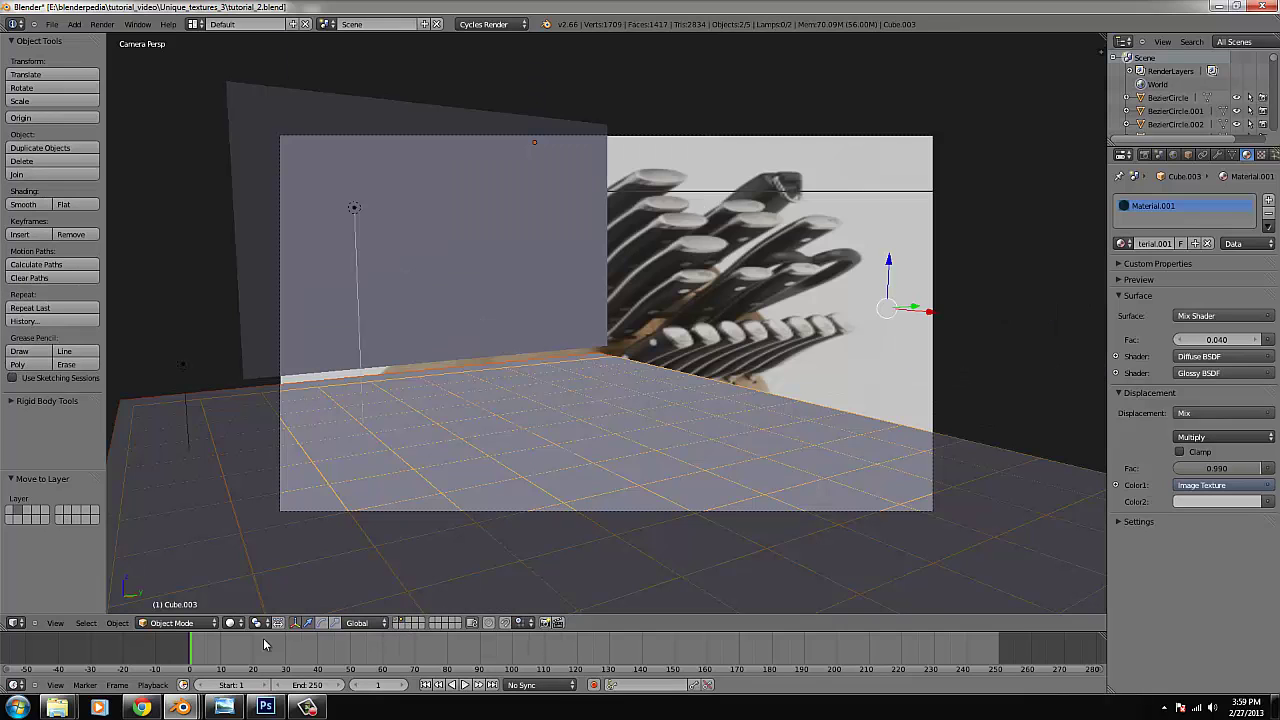
Preview the tiled floor in Rendered shading and return to Solid shading.
click(231, 622)
click(285, 529)
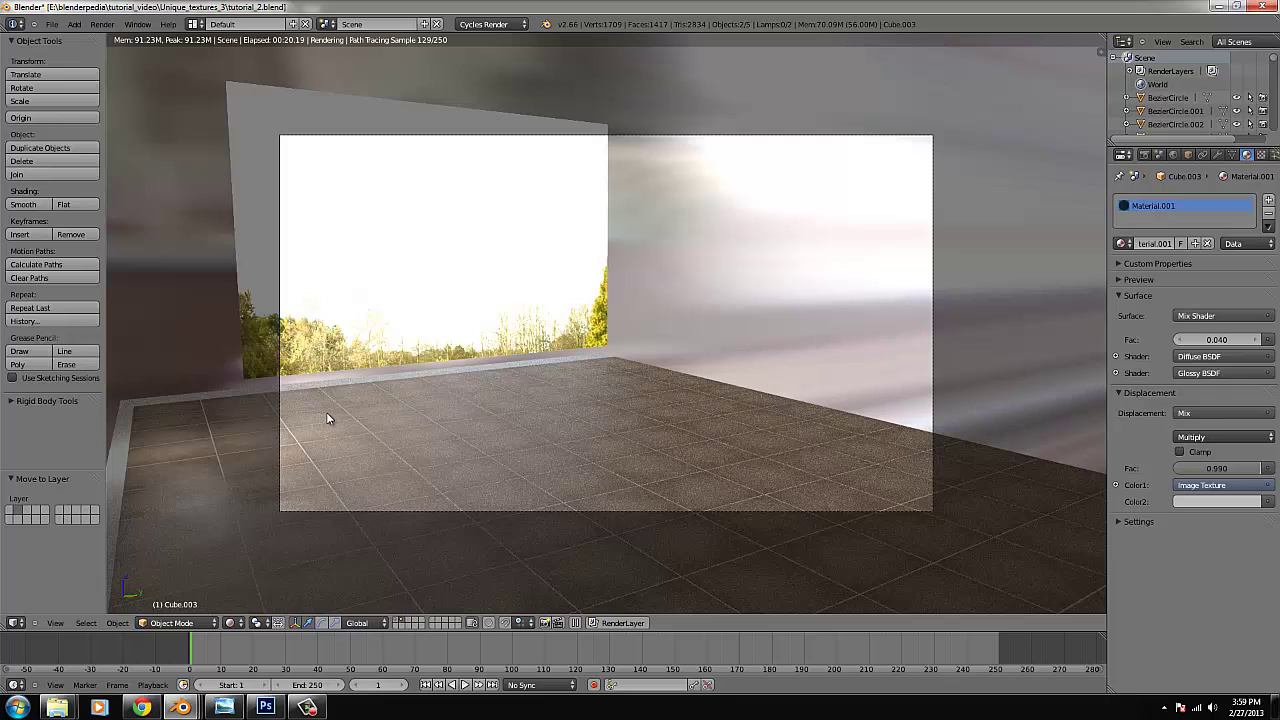
click(232, 623)
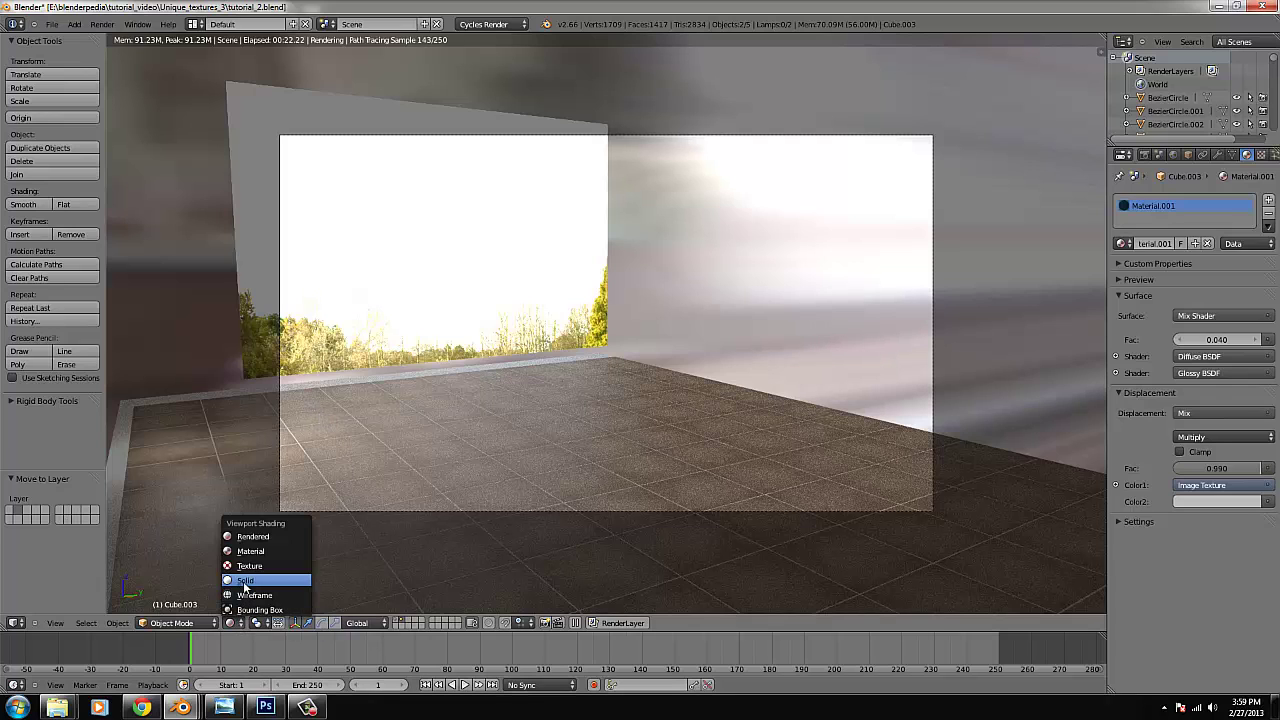
click(281, 575)
Move the two floor objects back to layer 1 and display the full kitchen.
key(m)
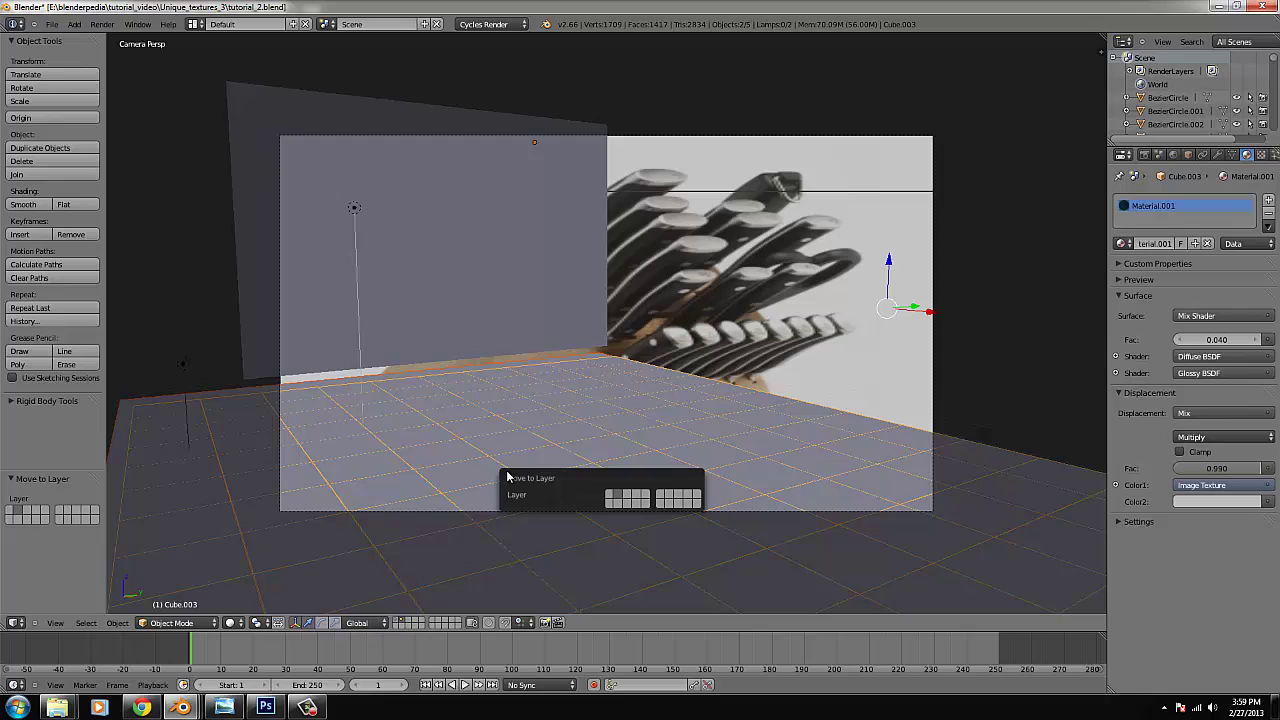
click(614, 494)
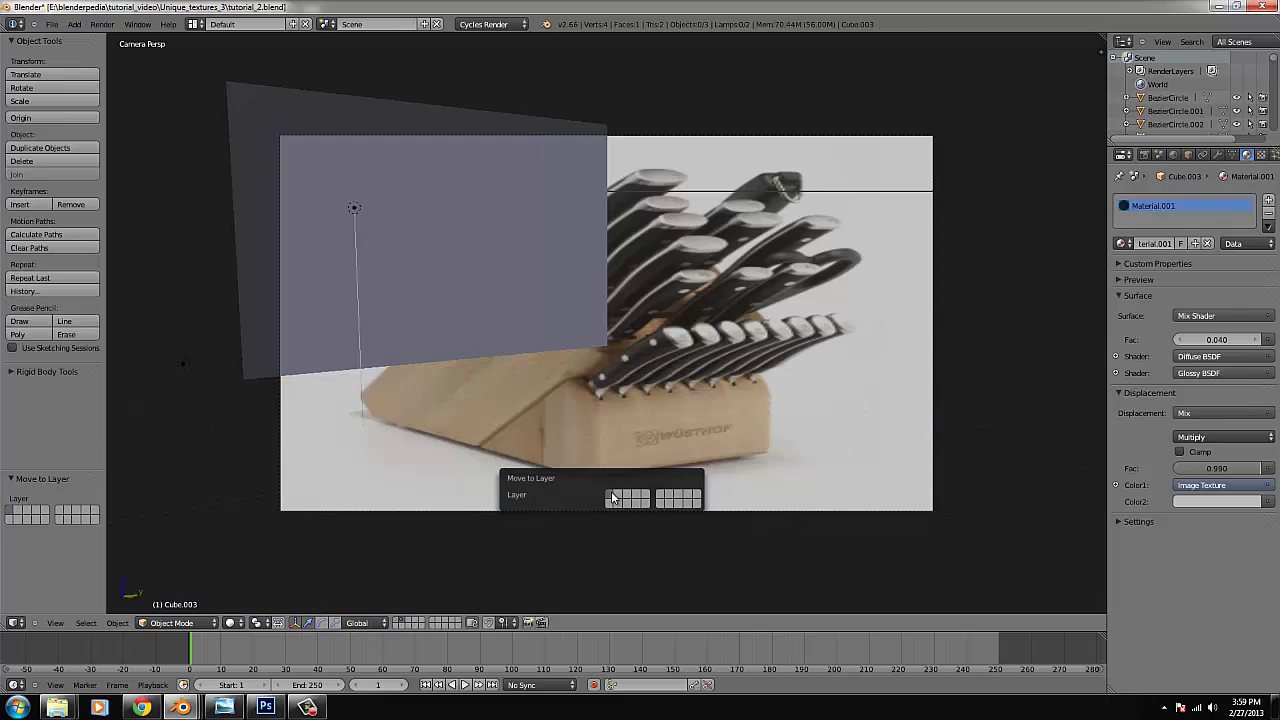
click(399, 620)
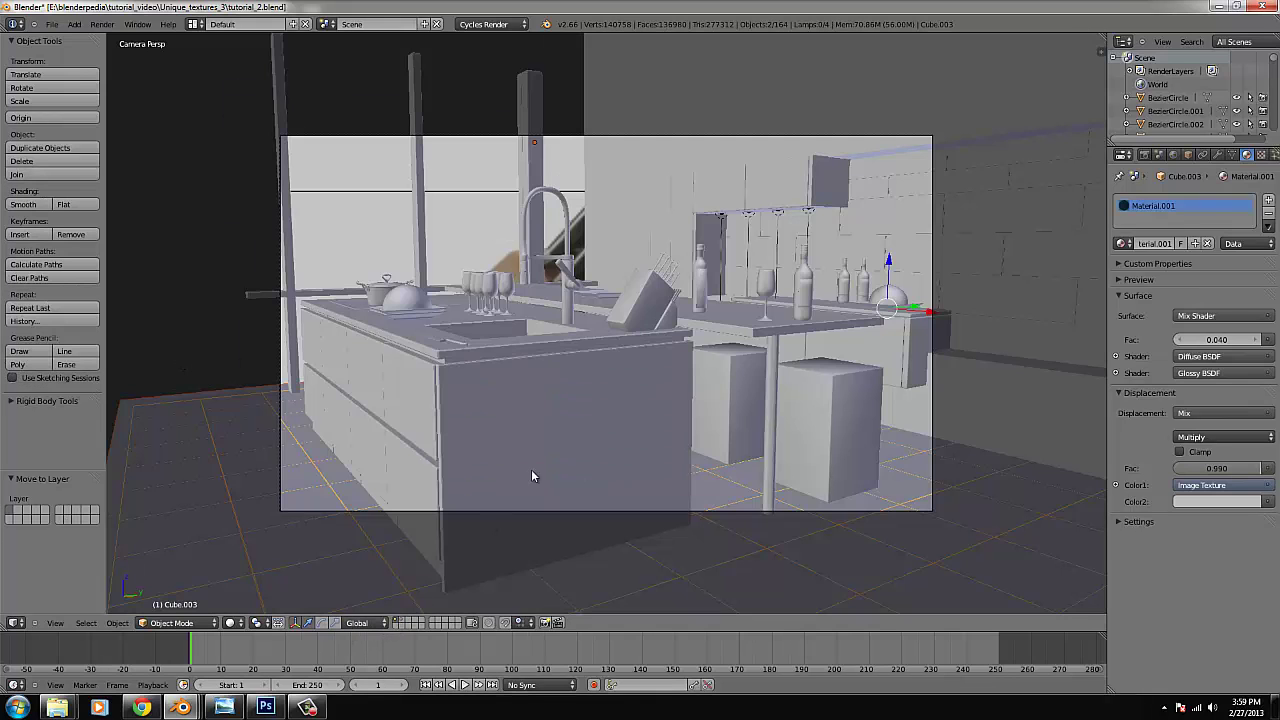
Move the backplate image plane and the two point lamps from layer 2 to layer 1 and display the full kitchen.
click(407, 622)
right_click(392, 307)
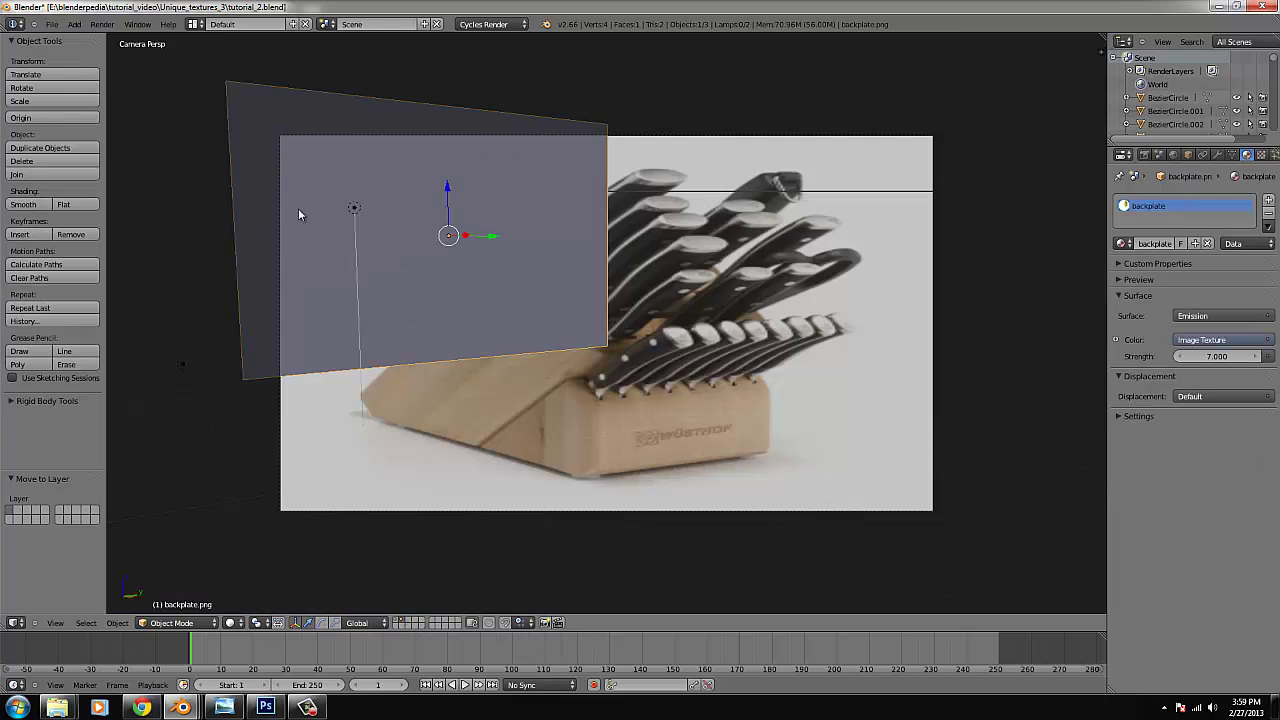
right_click(358, 207)
shift+right_click(290, 290)
shift+right_click(185, 366)
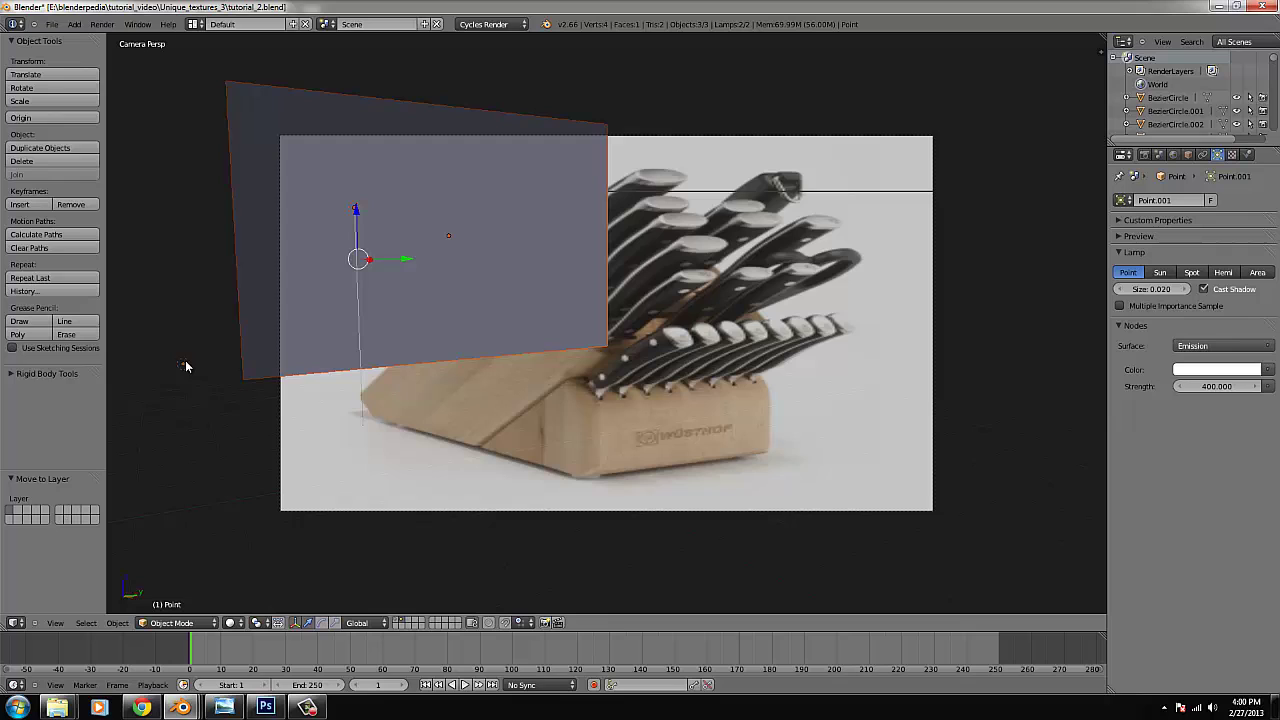
key(m)
click(288, 387)
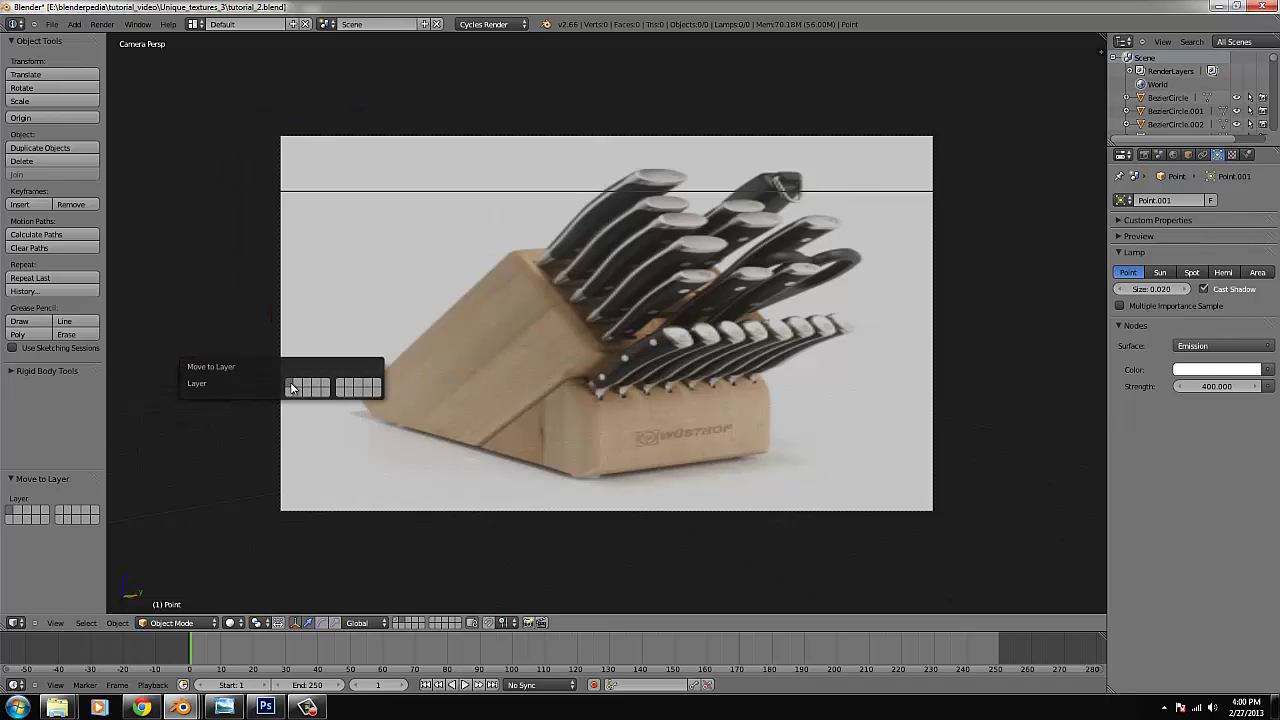
click(397, 622)
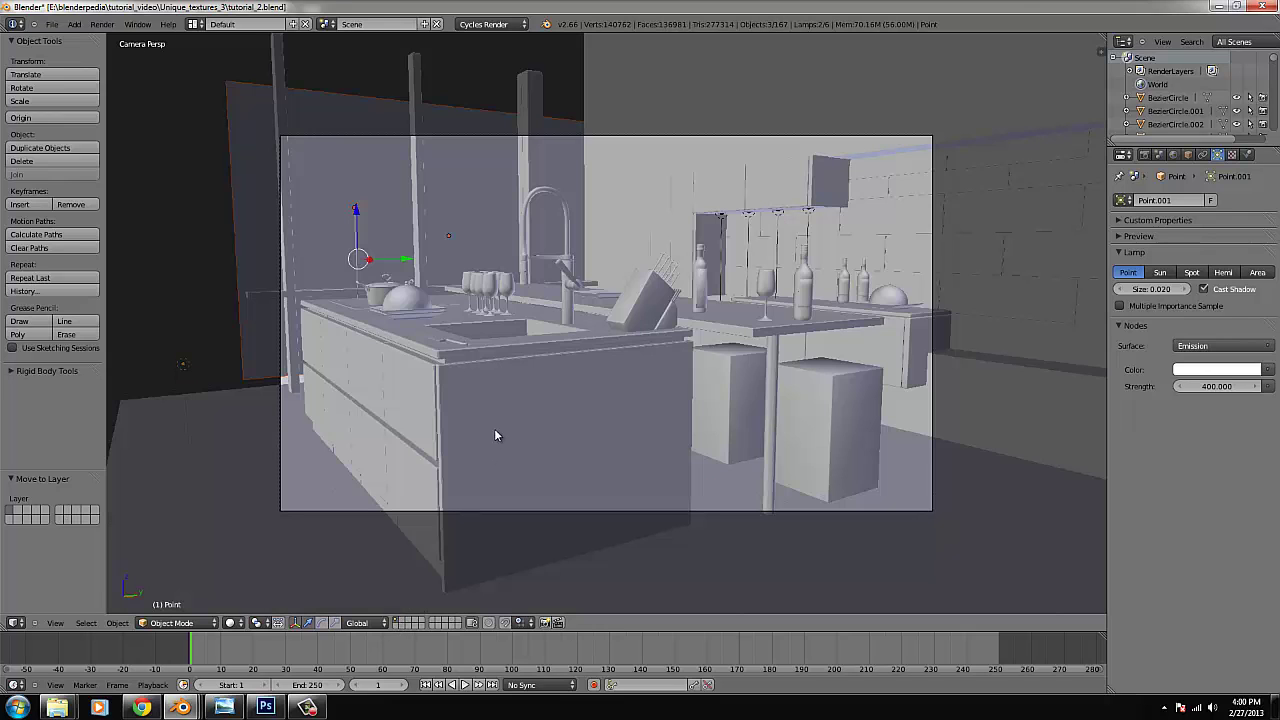
Shift the backplate about -0.247 along X from the top view, then lower it about 0.328 along Z from the camera view.
key(KP_7)
right_click(413, 329)
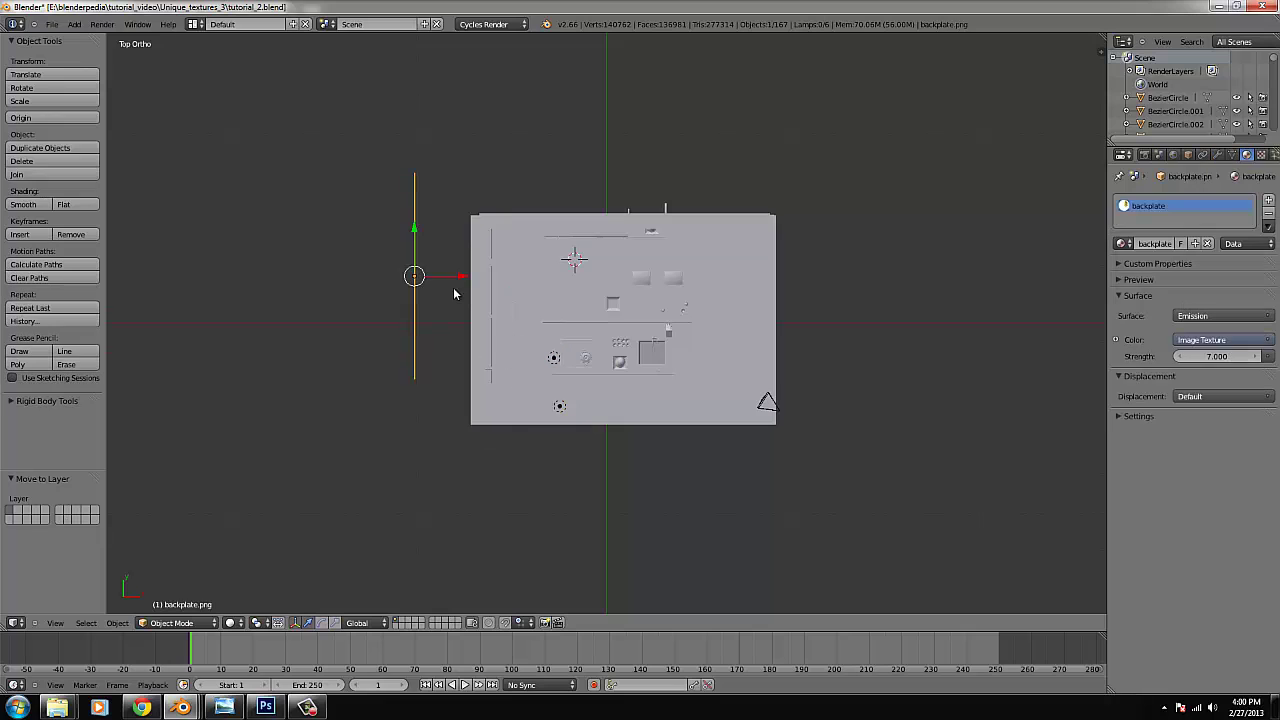
drag(457, 278, 450, 284)
key(KP_0)
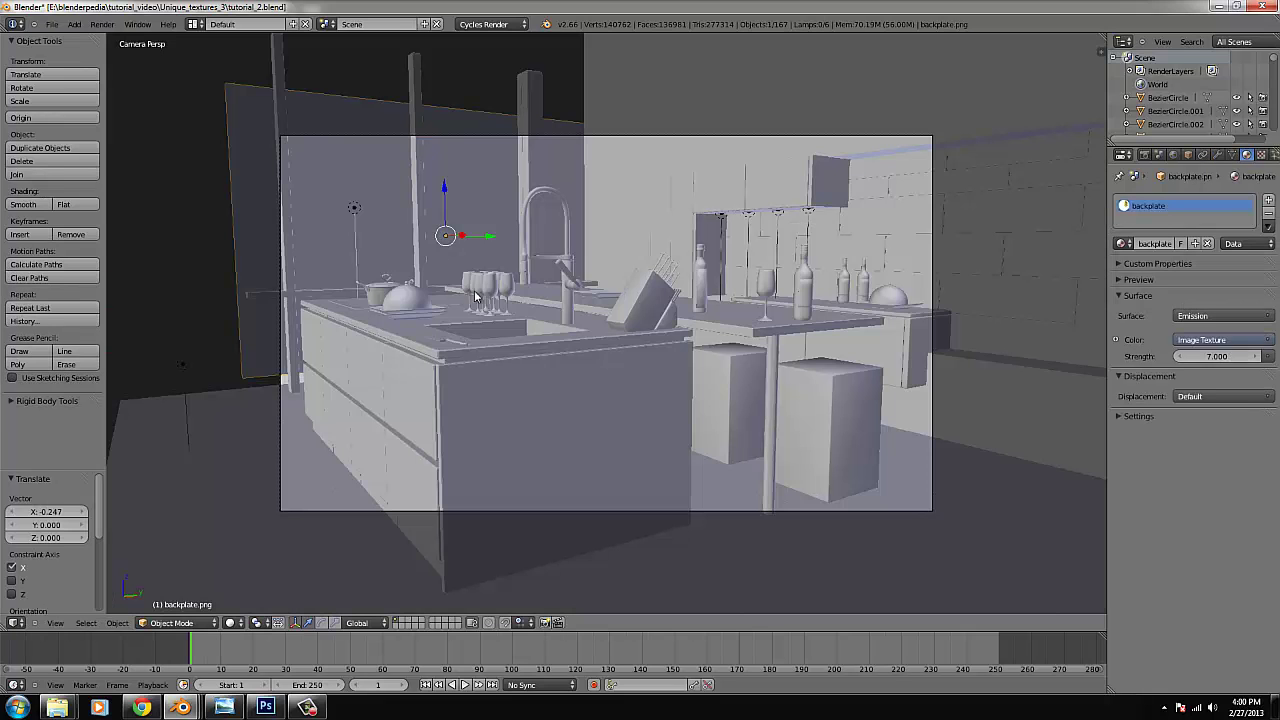
key(g)
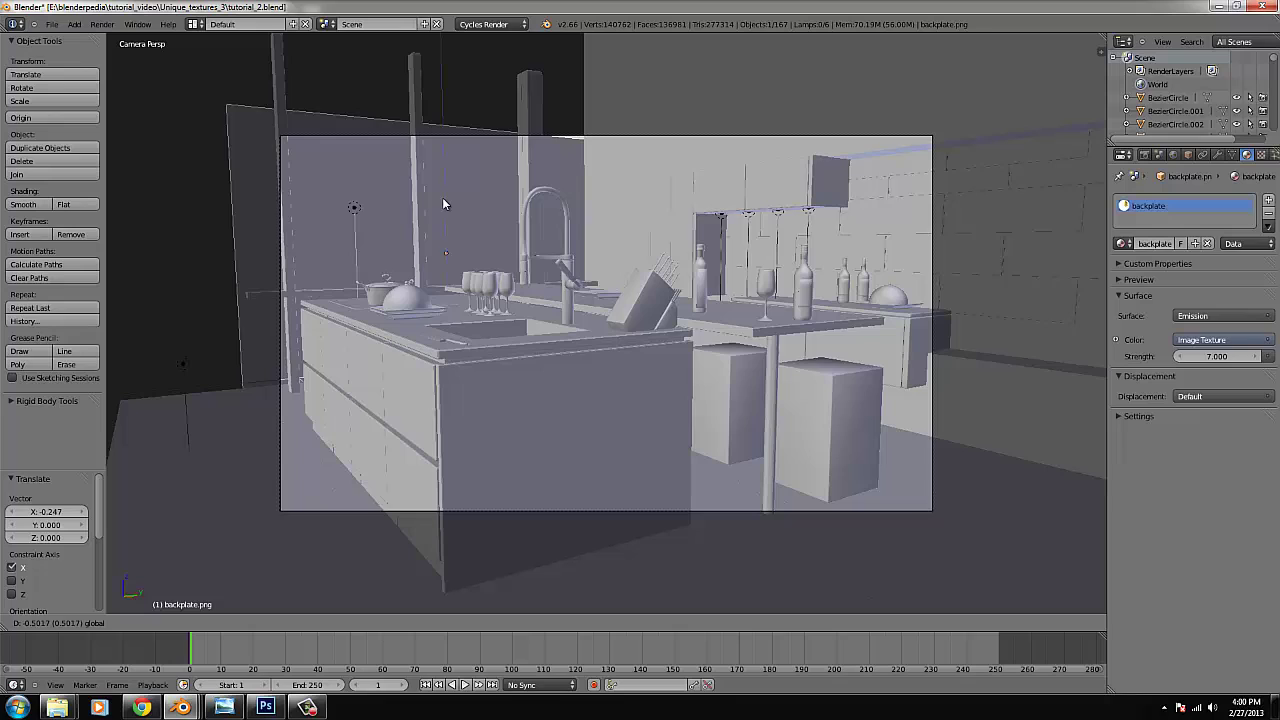
key(z)
click(446, 191)
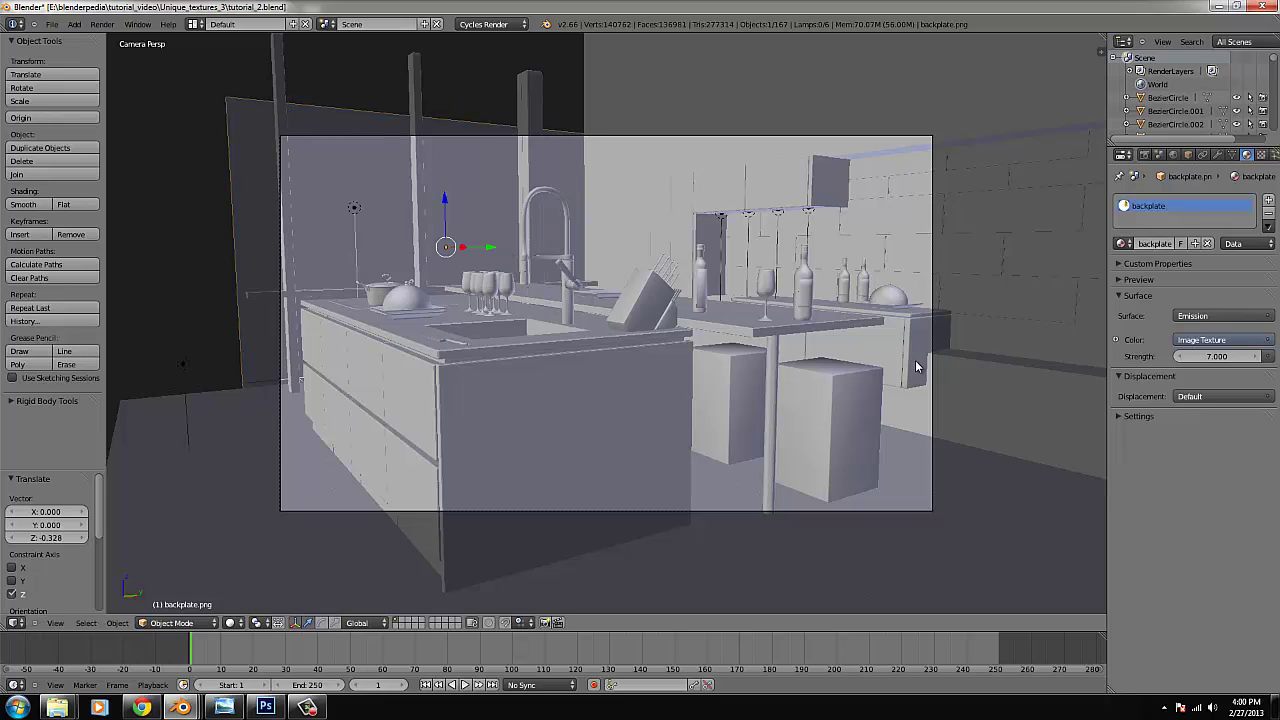
Set the render samples to 550 and the clamp to 5.00, and save the file.
click(1144, 155)
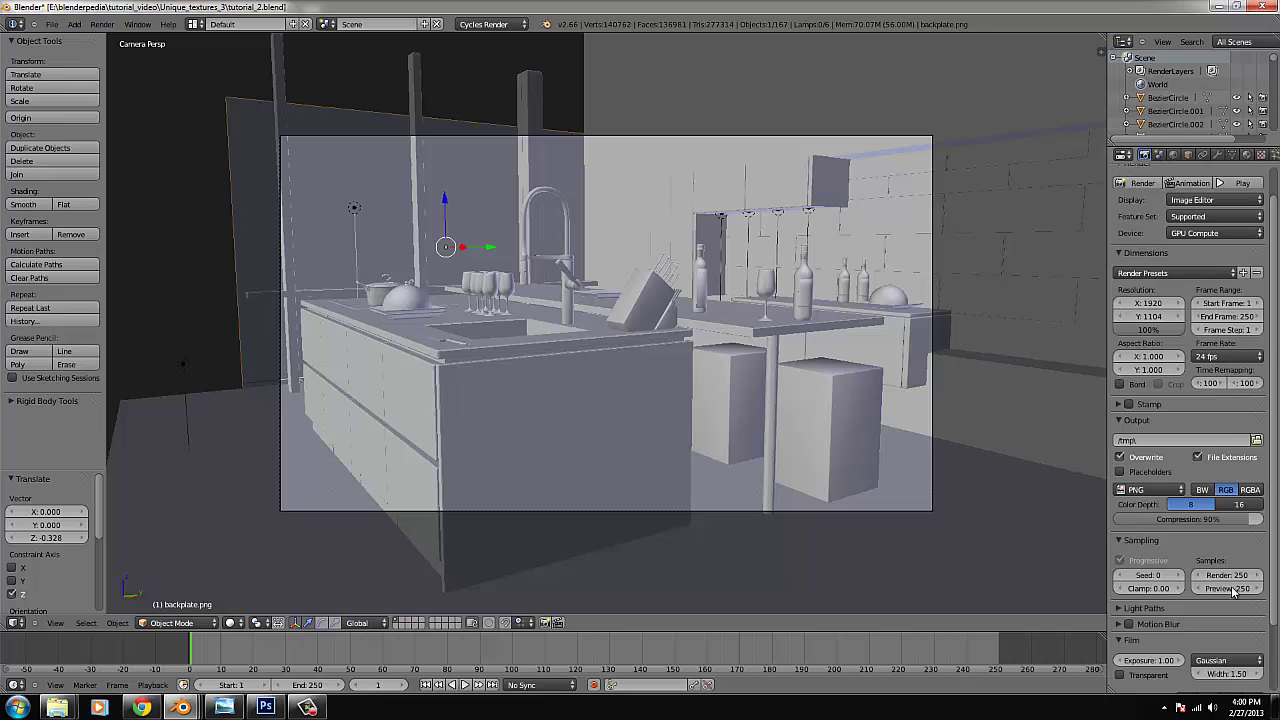
click(1228, 575)
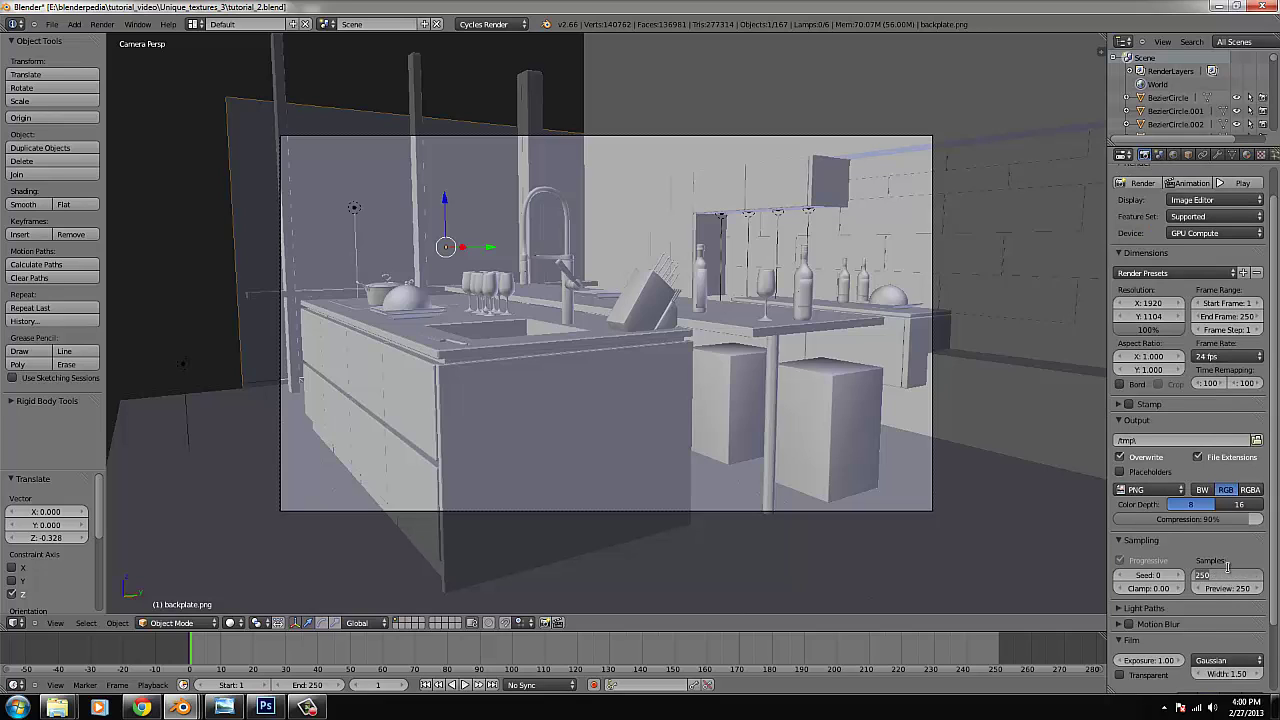
text(550)
key(Return)
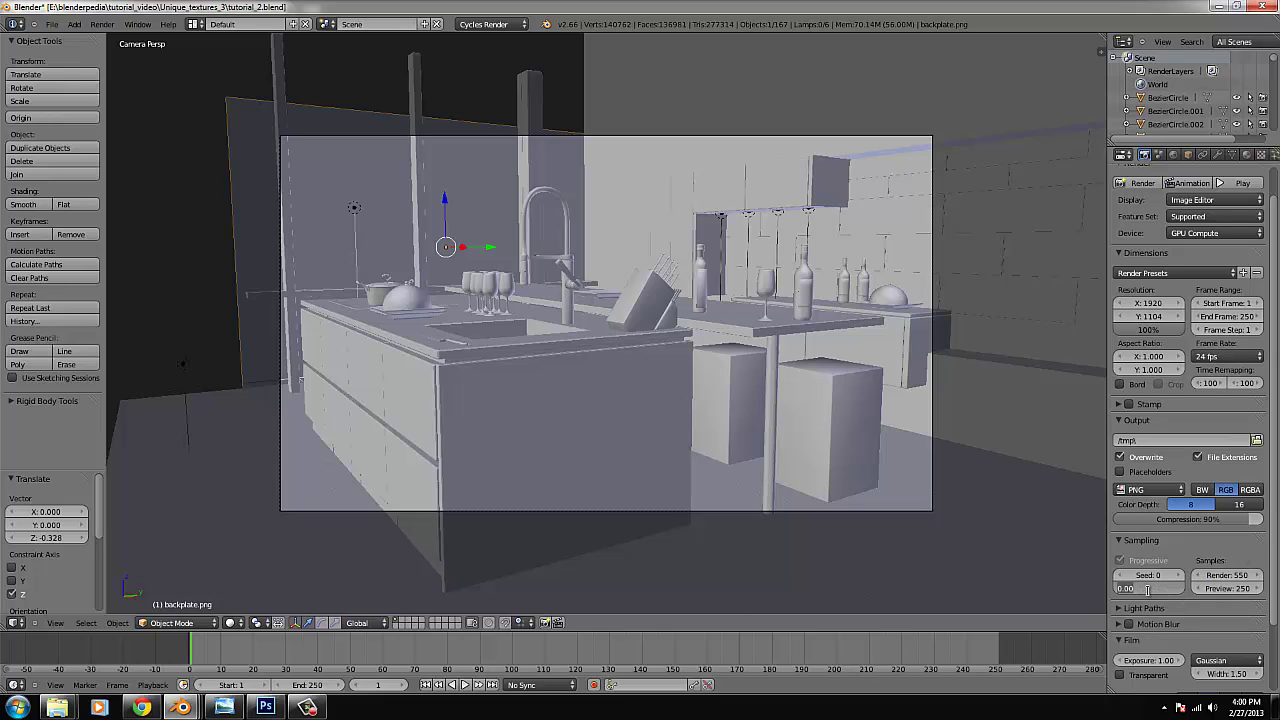
text(5)
key(Return)
drag(1106, 407, 1127, 410)
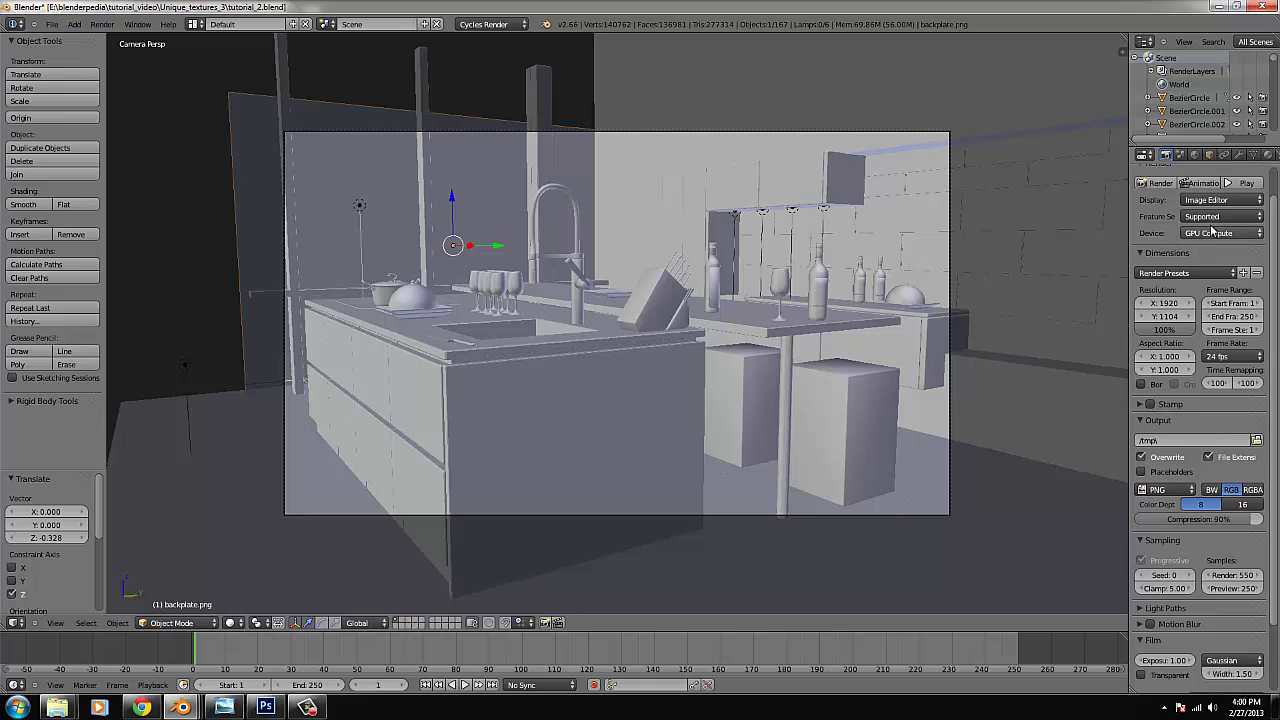
click(50, 25)
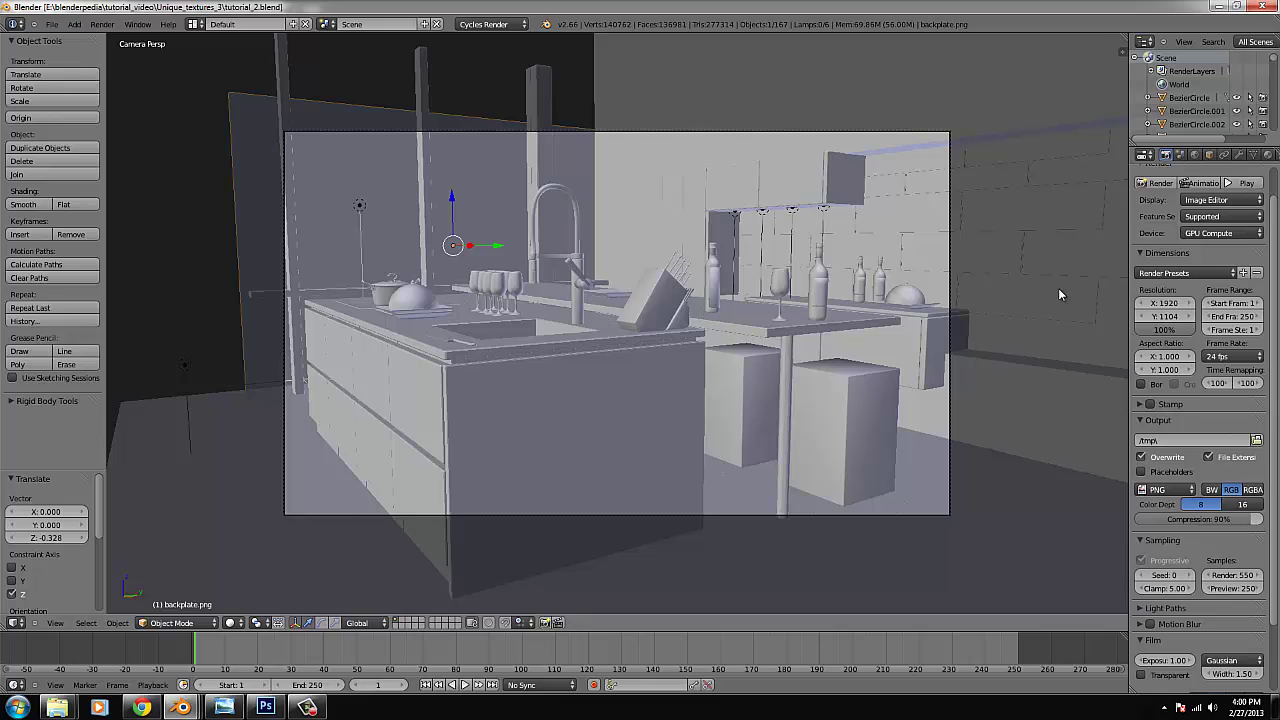
Review the World settings with the environment texture background and the kitchen's camera framing.
click(1194, 155)
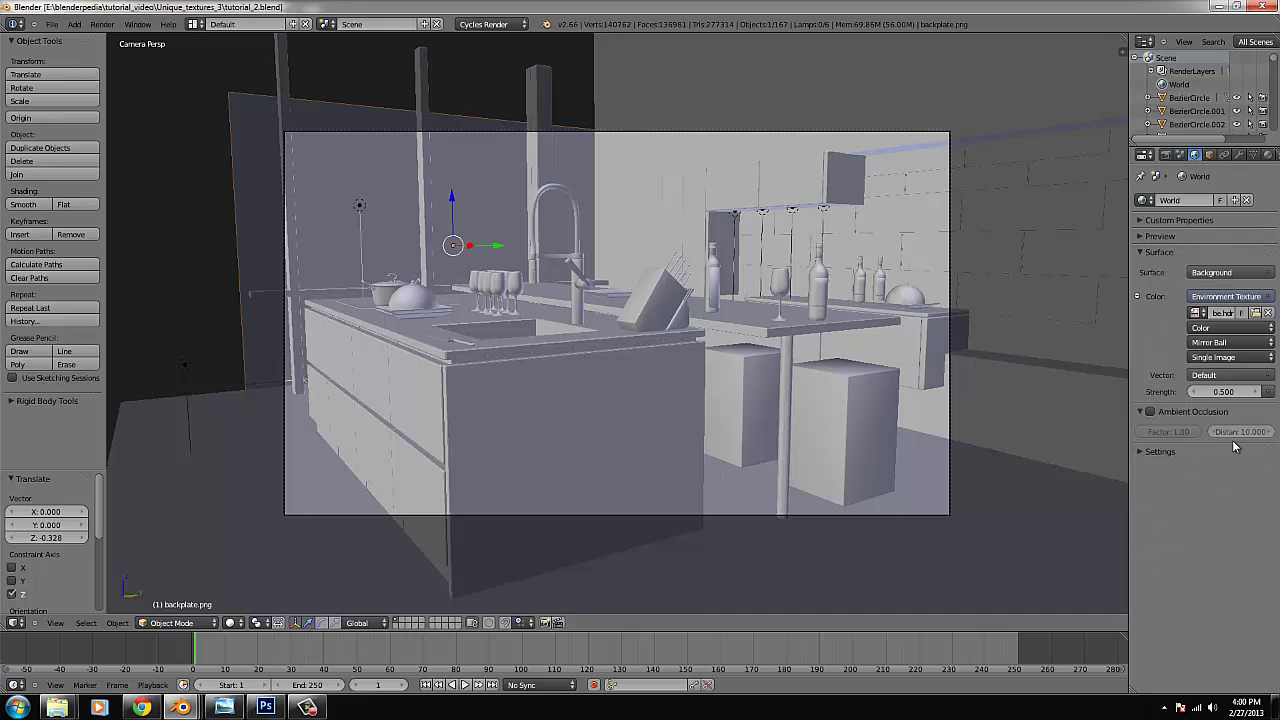
scroll(840, 449, up, 1)
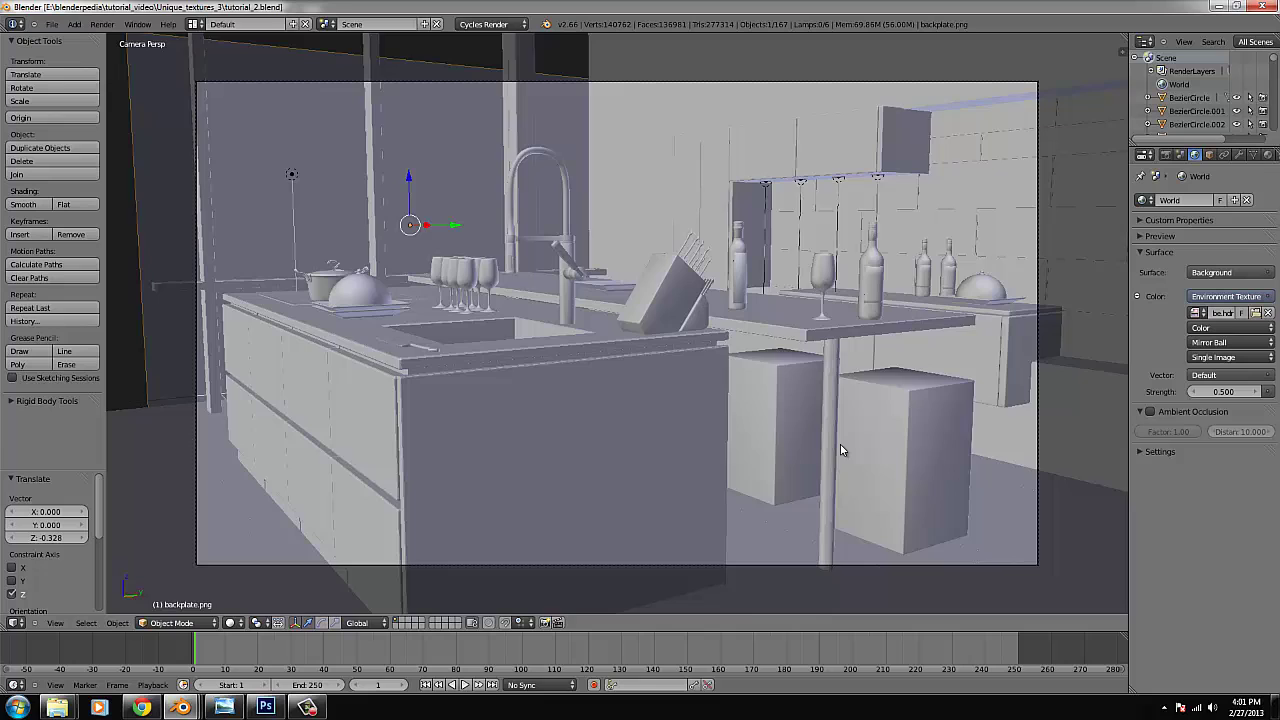
scroll(840, 449, up, 1)
scroll(840, 449, down, 1)
click(307, 707)
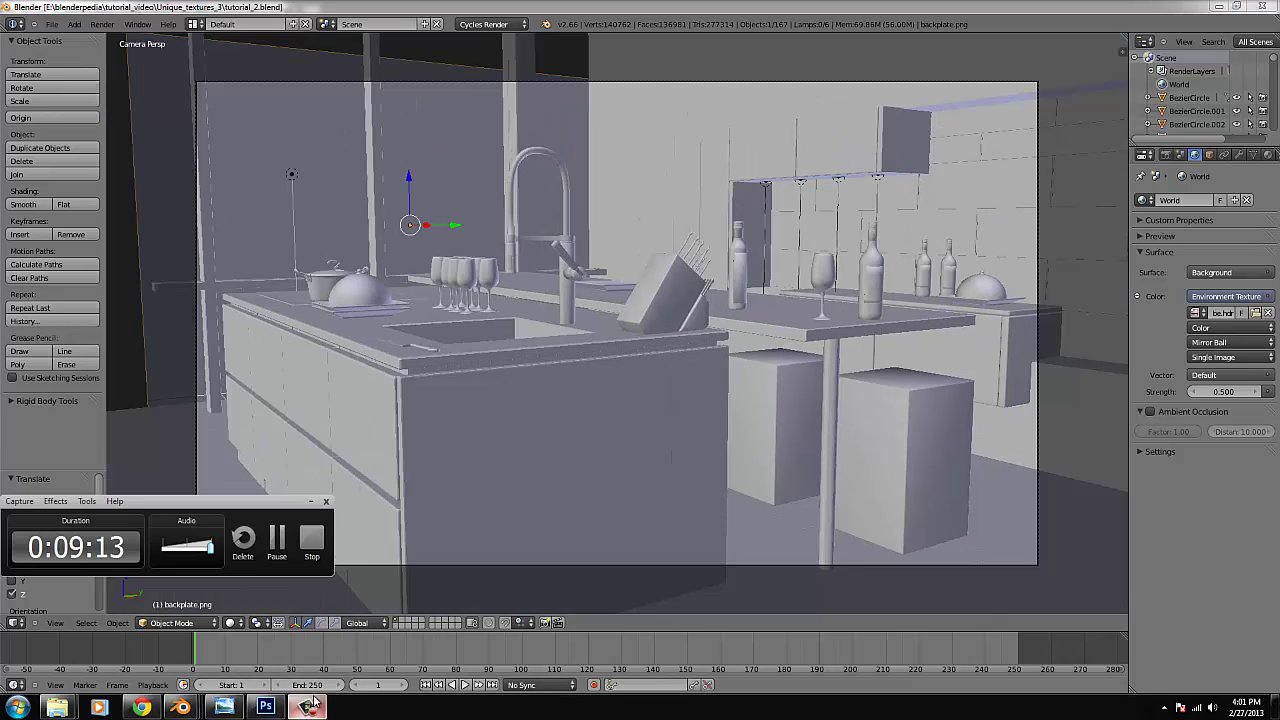
click(276, 557)
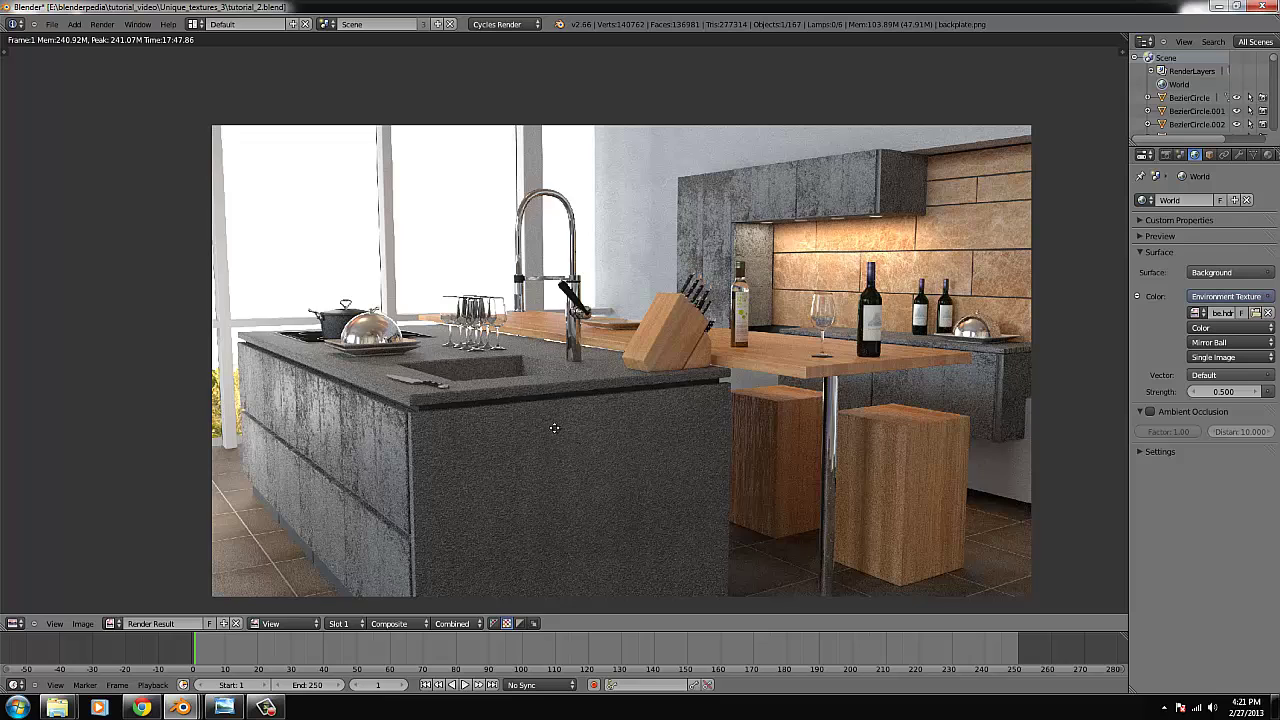
Compare the finished render with the earlier render_test_1.png image, ending on the Render Result.
mouse_move(554, 428)
middle_down()
mouse_move(534, 403)
mouse_move(558, 405)
middle_up()
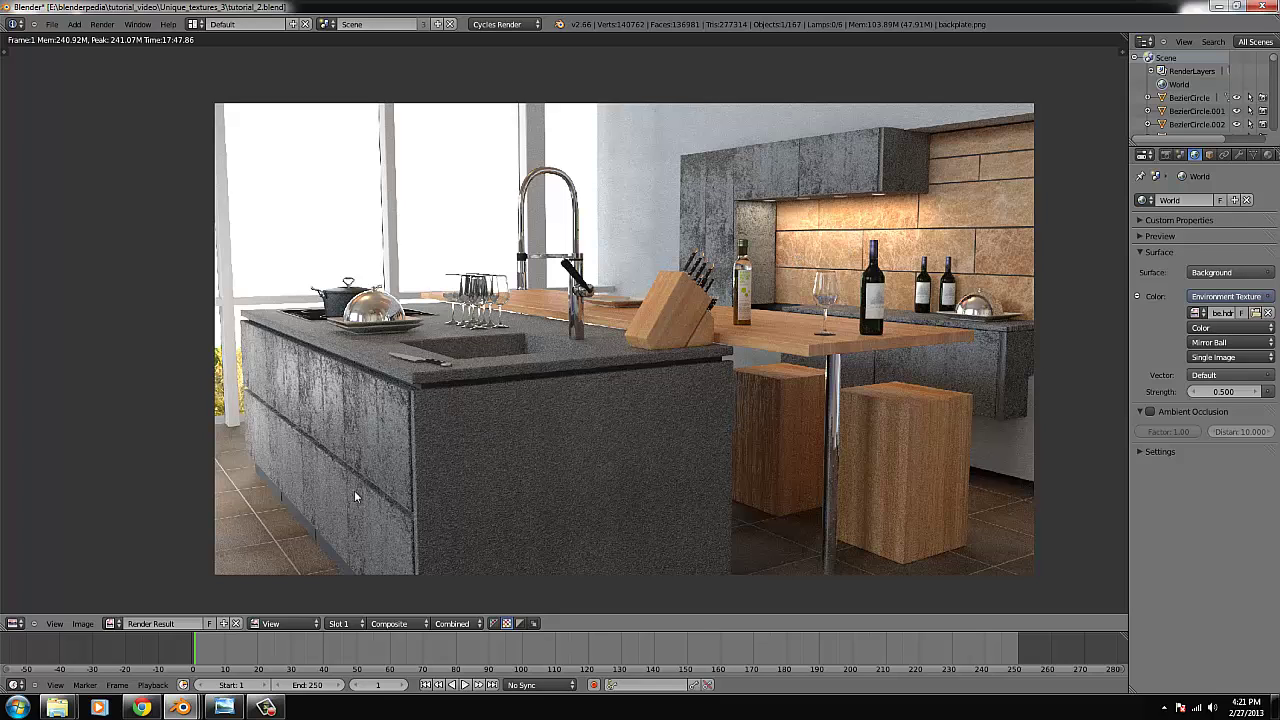
click(112, 623)
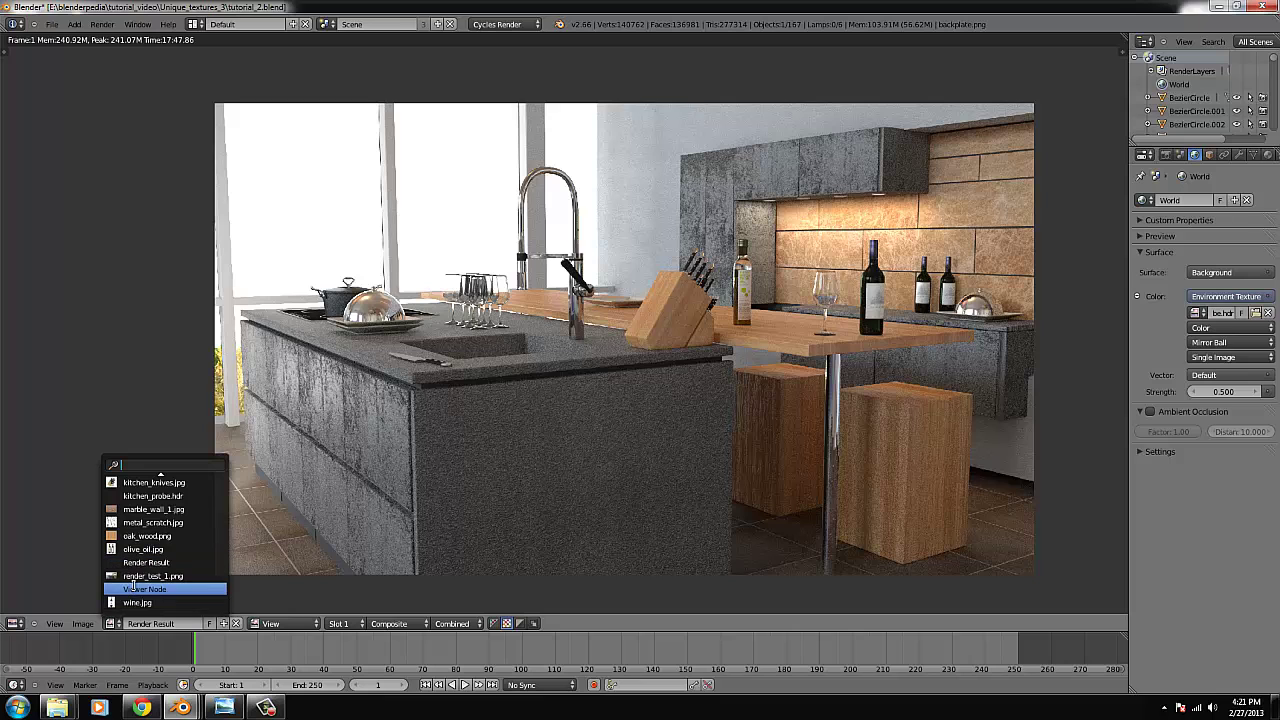
click(138, 577)
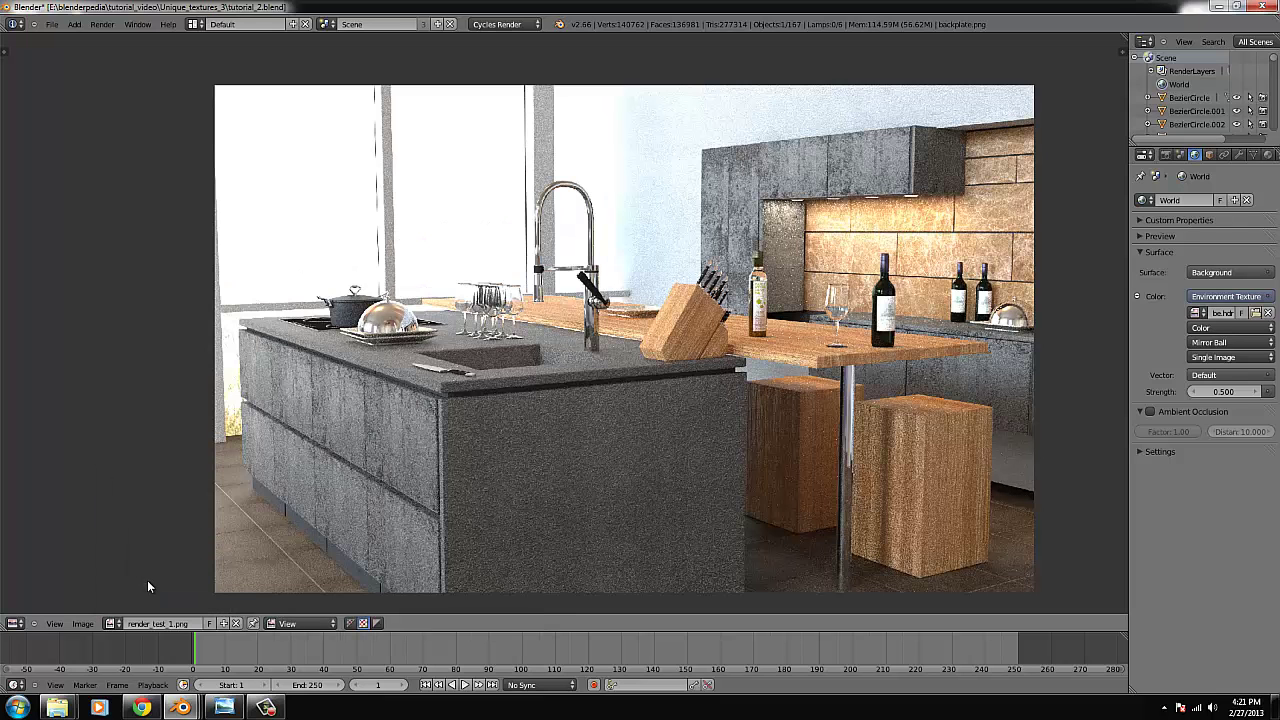
click(111, 623)
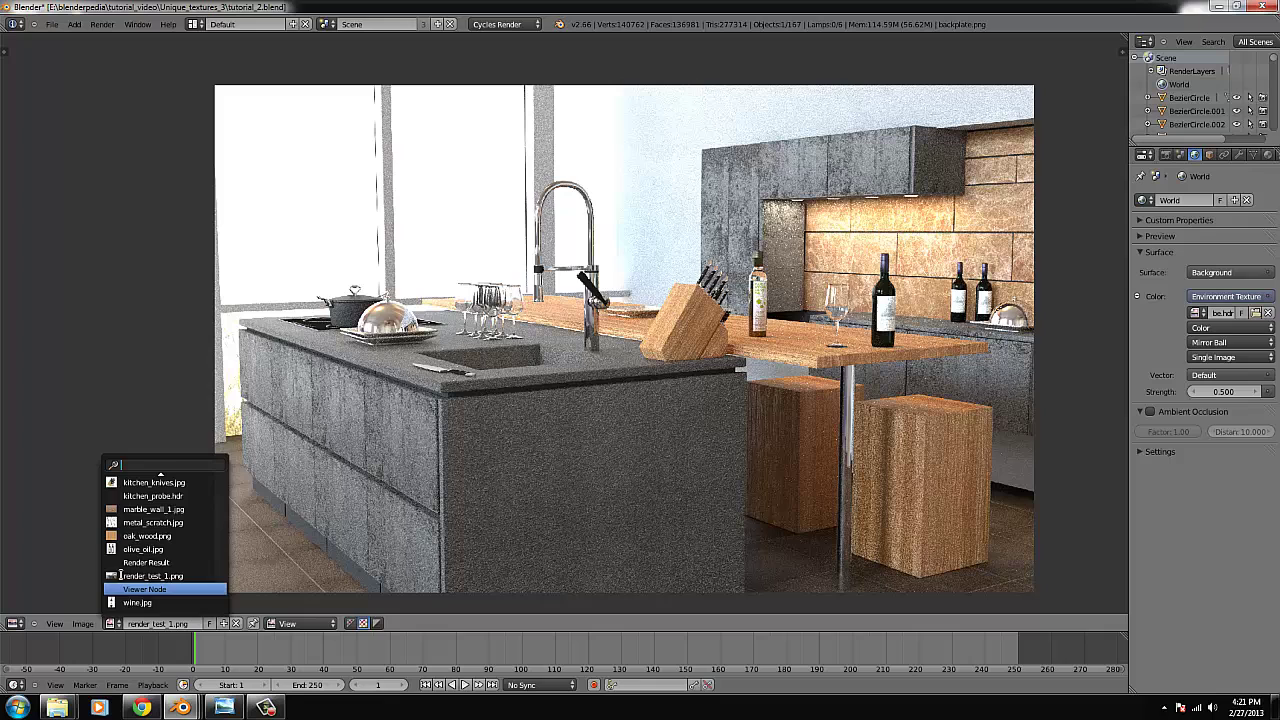
click(122, 576)
click(112, 623)
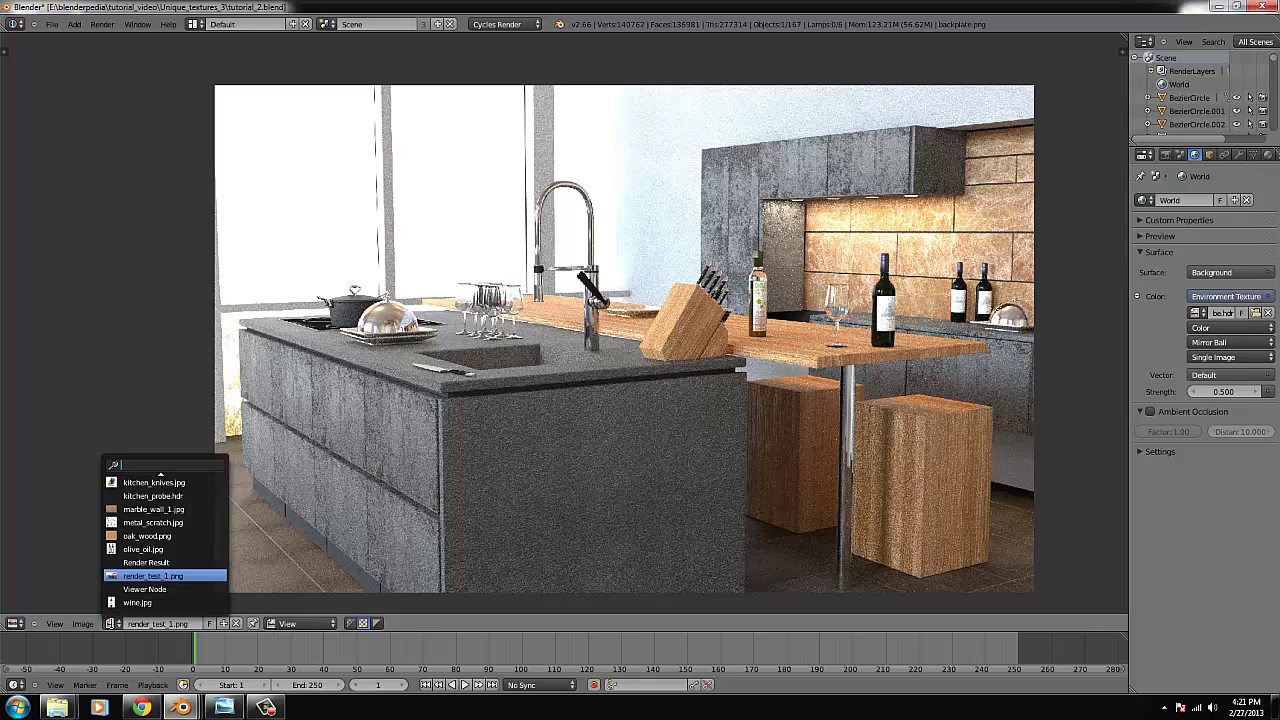
click(139, 564)
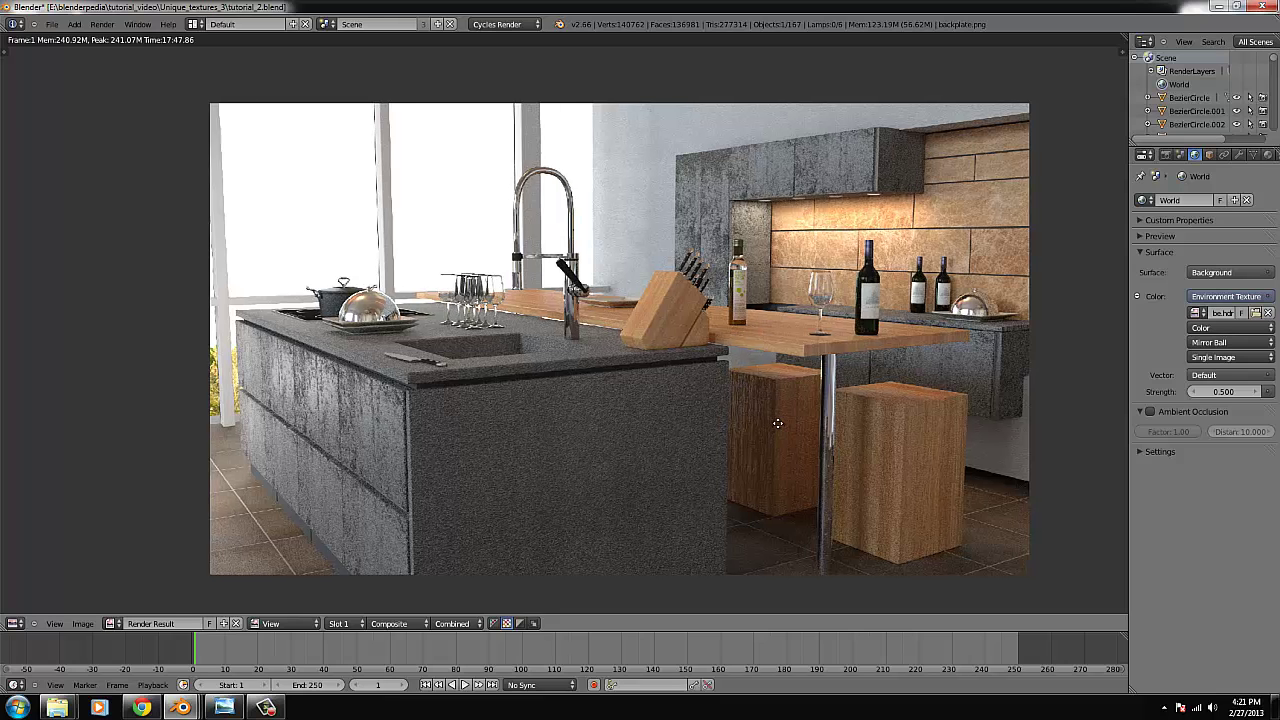
middle_drag(784, 424, 772, 413)
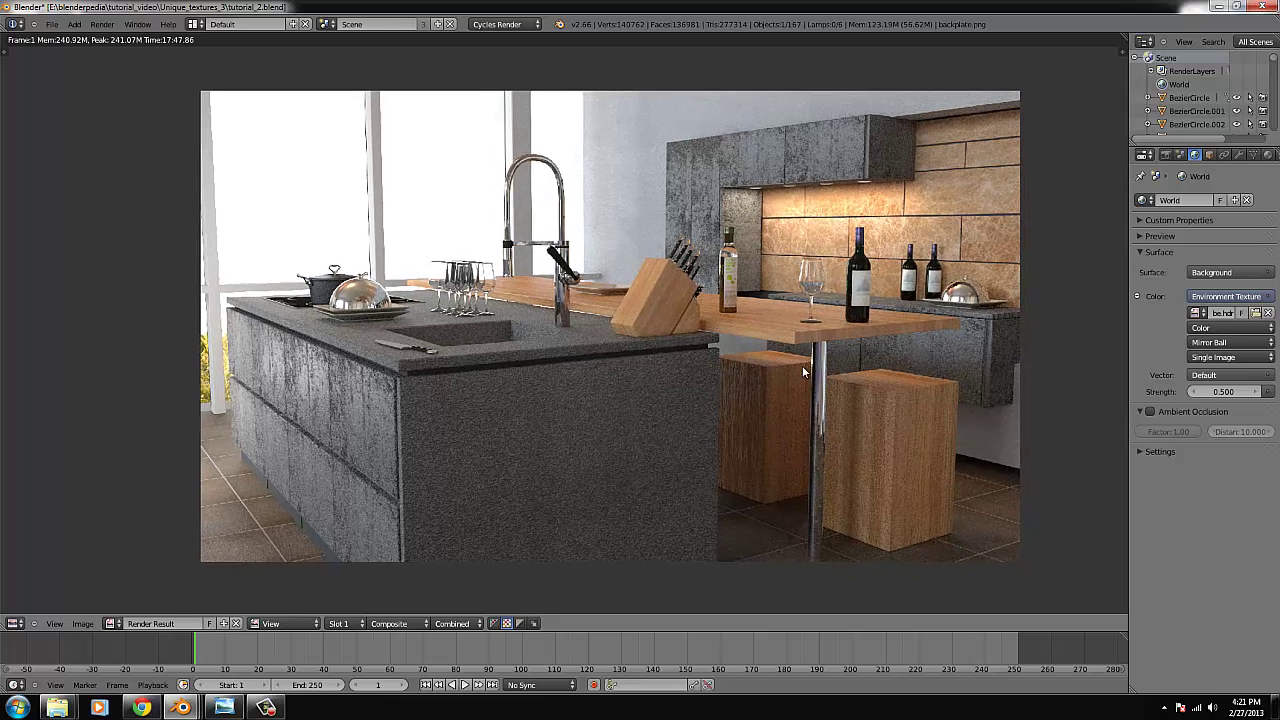
Switch the image area to the compositing Node Editor and enable Use Nodes and Backdrop.
click(14, 623)
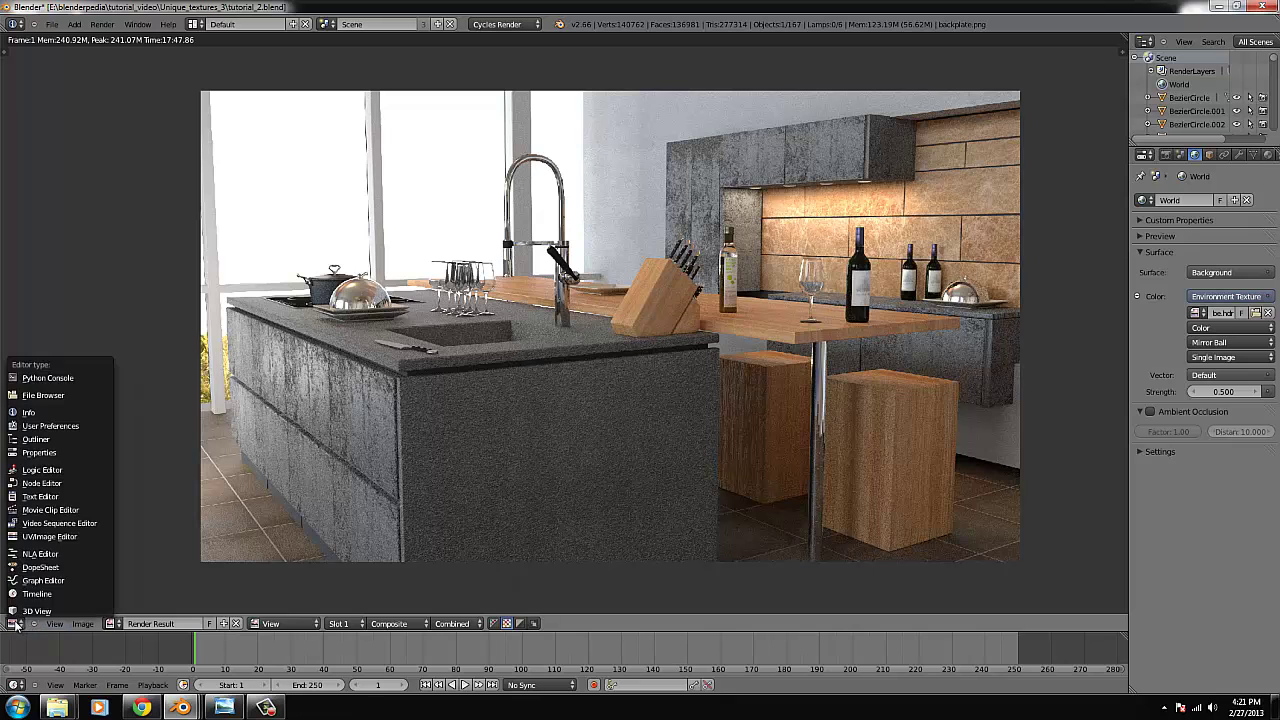
click(42, 490)
middle_drag(340, 392, 388, 449)
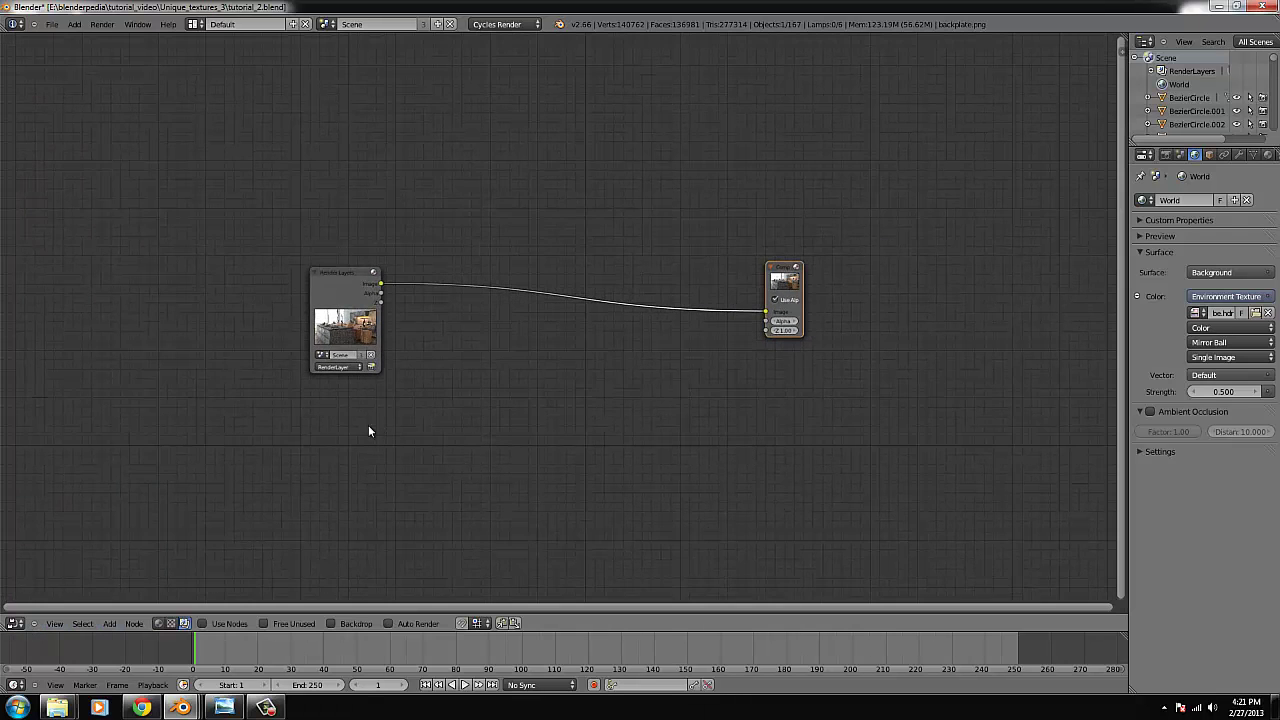
click(338, 622)
Add a Viewer node below the Composite node and link the Render Layers image output to it.
click(109, 623)
mouse_move(137, 597)
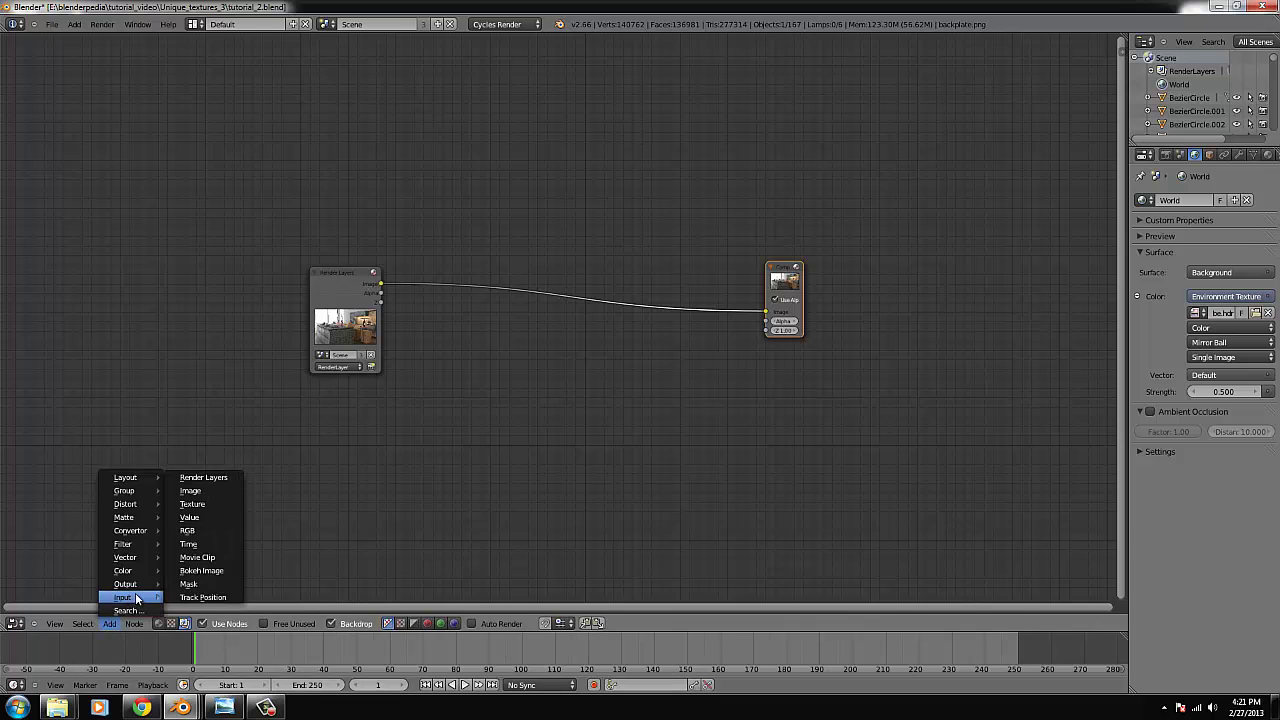
click(200, 597)
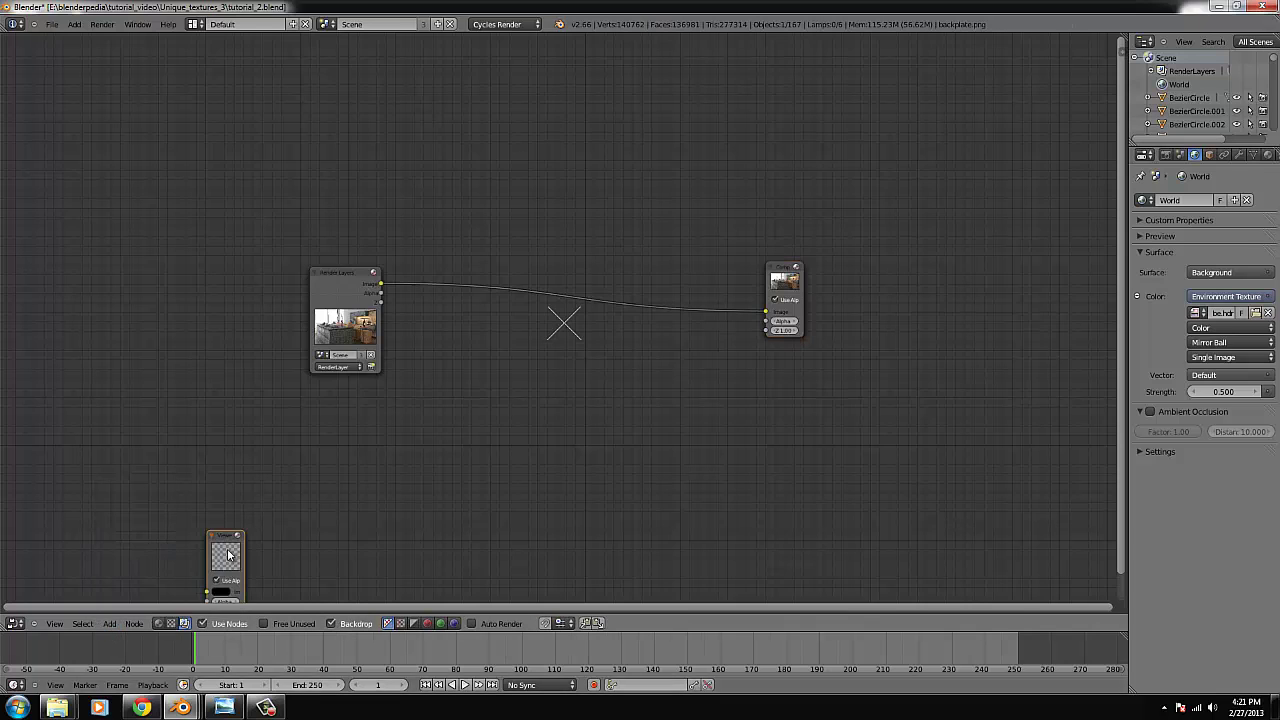
click(738, 456)
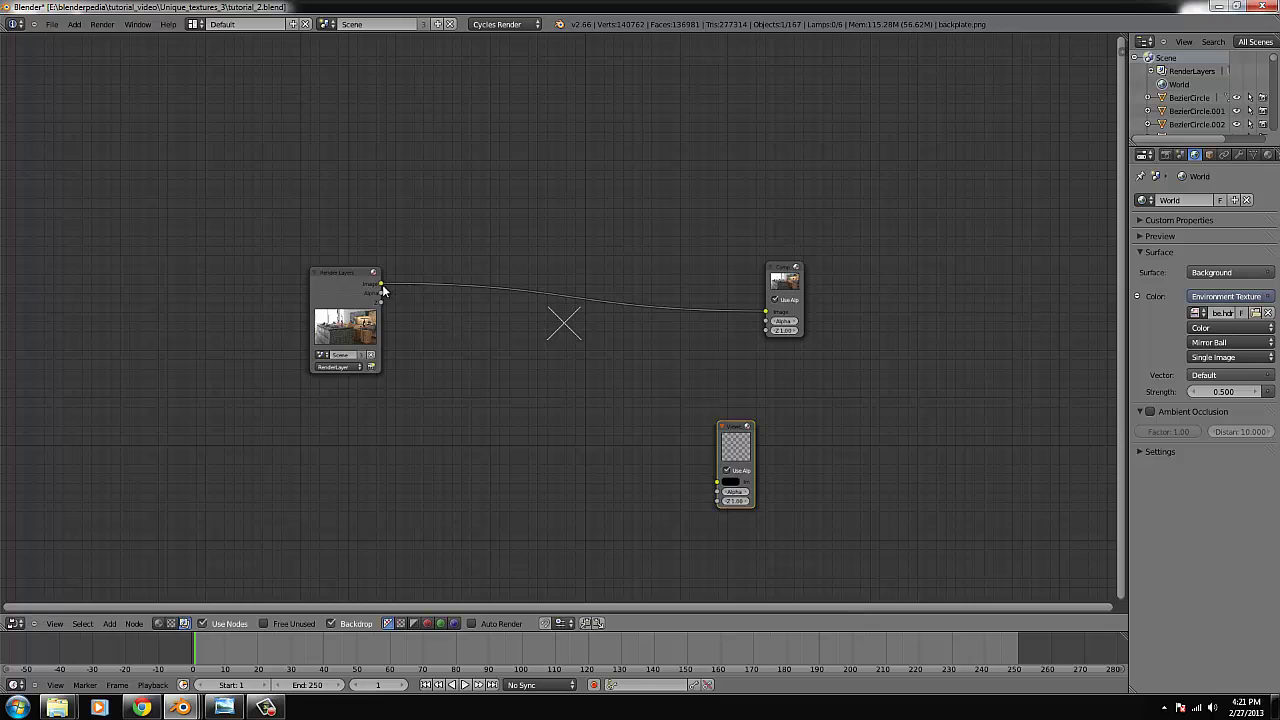
drag(382, 286, 717, 482)
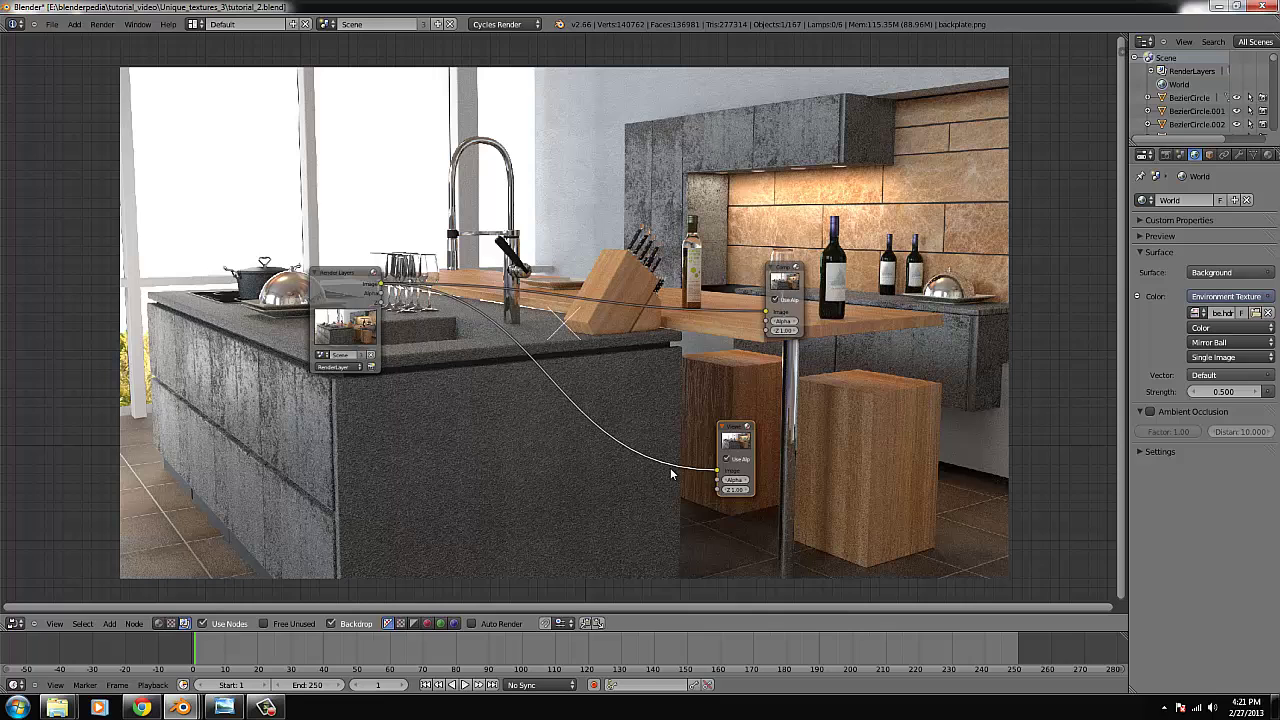
Move the Composite node up and farther from the Render Layers node to make room between them.
key(Home)
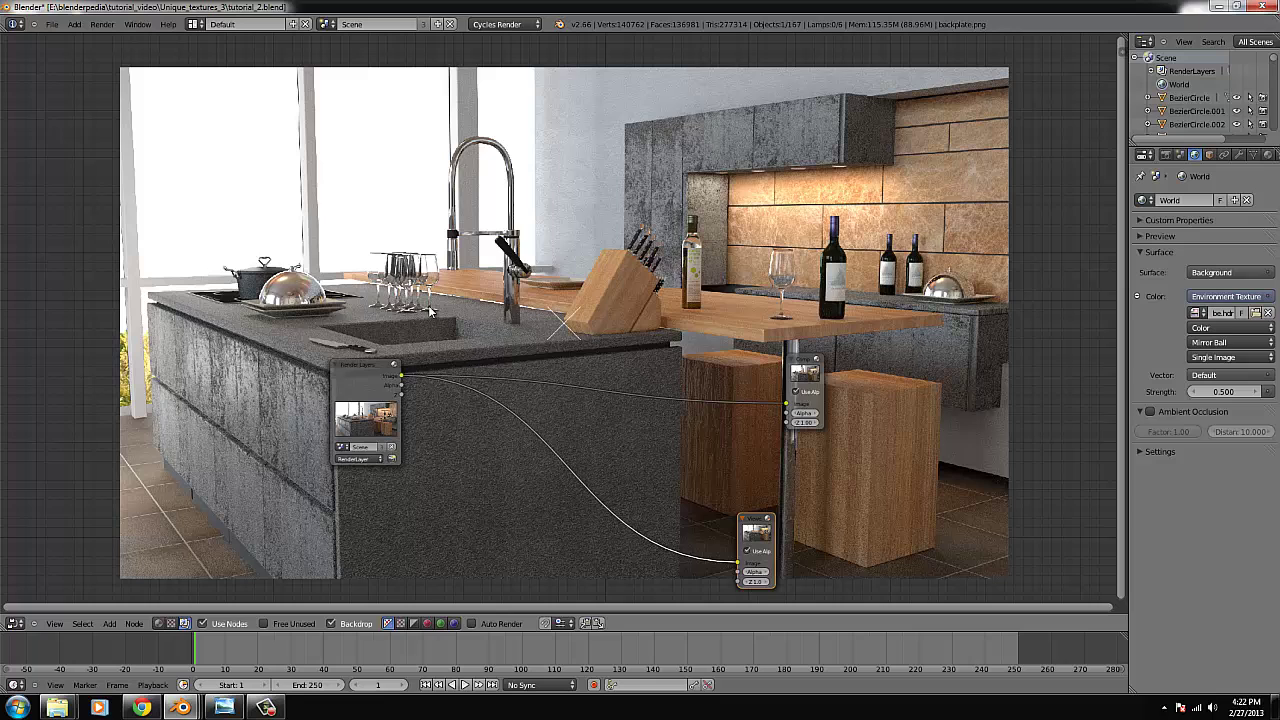
scroll(588, 368, down, 1)
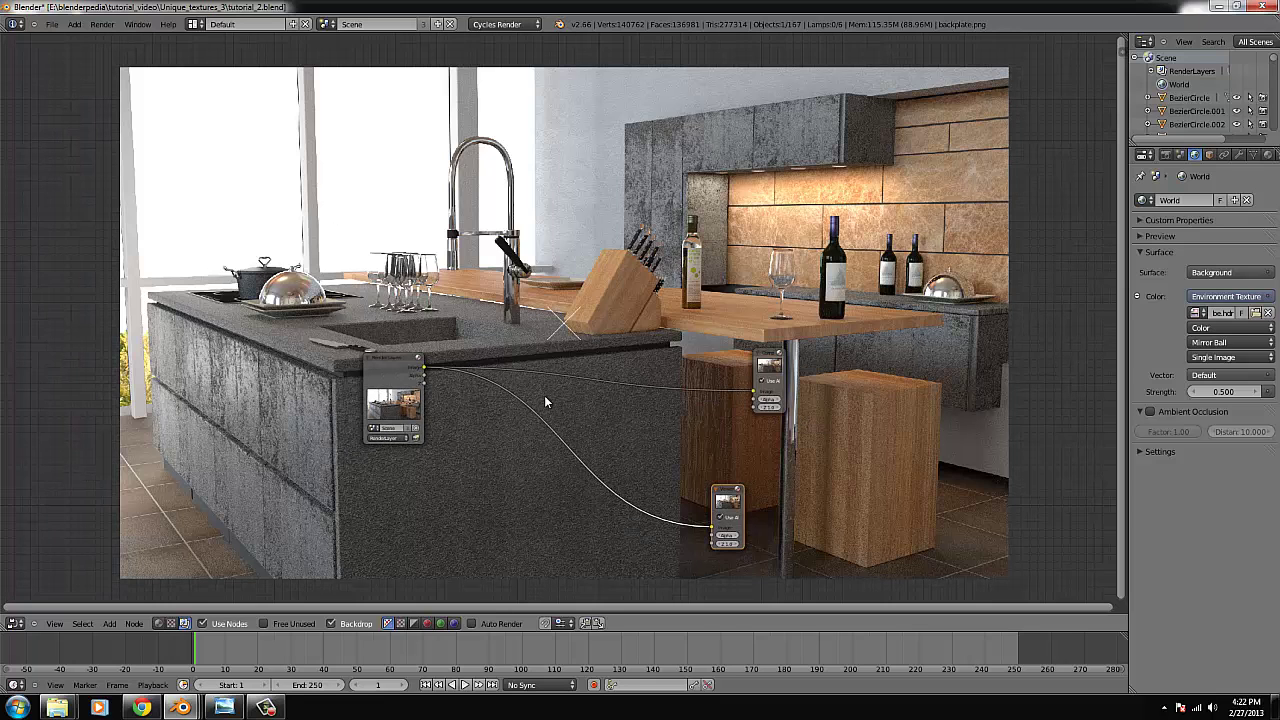
scroll(600, 415, down, 2)
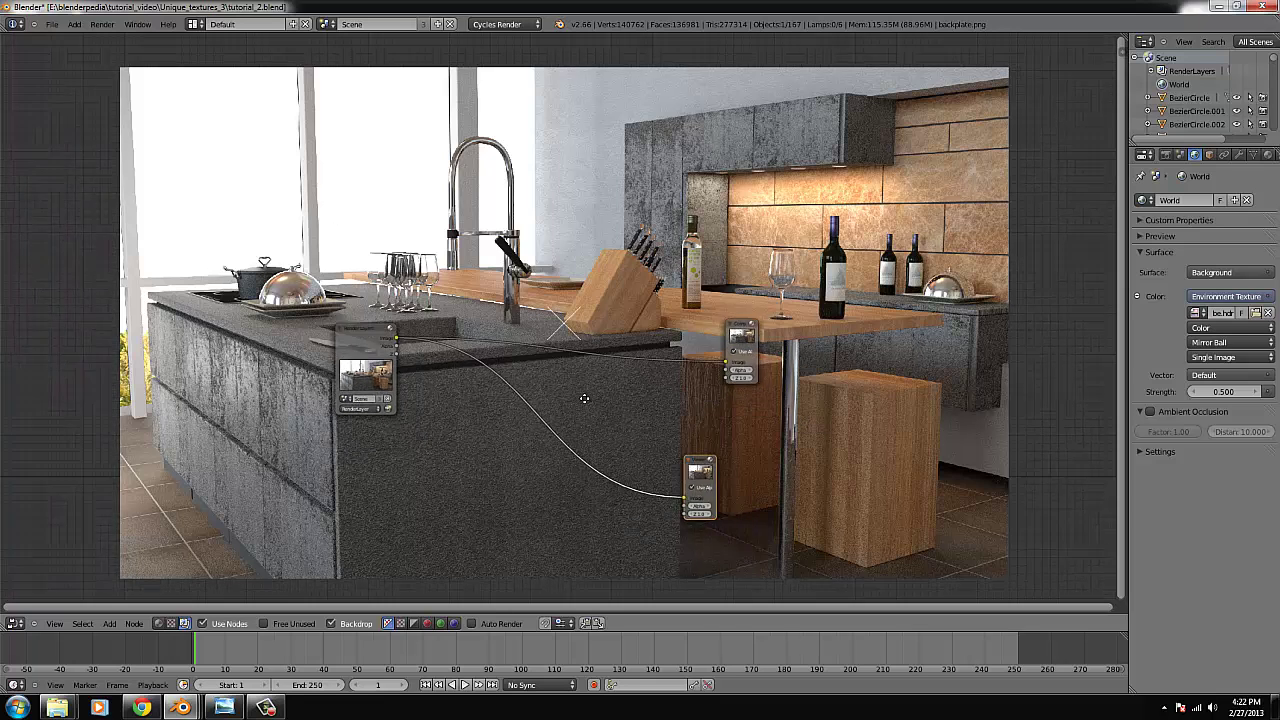
drag(729, 322, 795, 316)
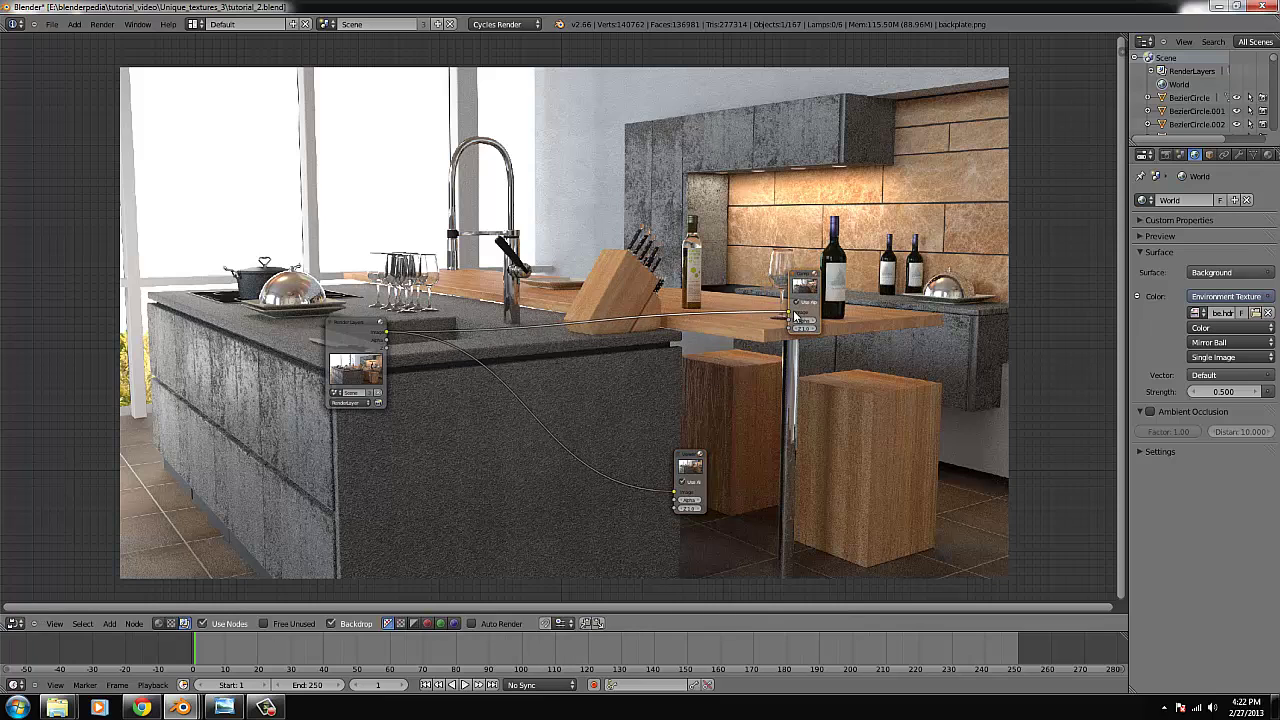
middle_drag(602, 418, 634, 402)
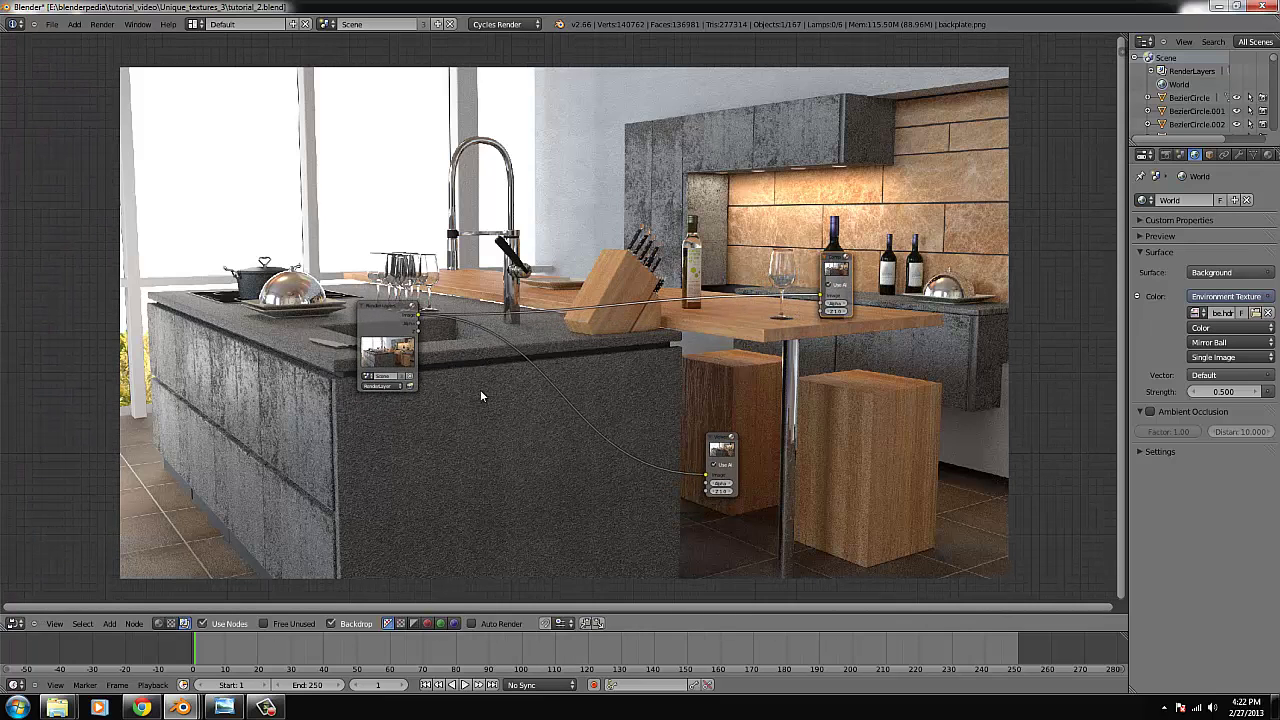
Insert a Glare node on the link between Render Layers and Viewer, then disconnect the Composite node and move it up out of the way.
click(104, 622)
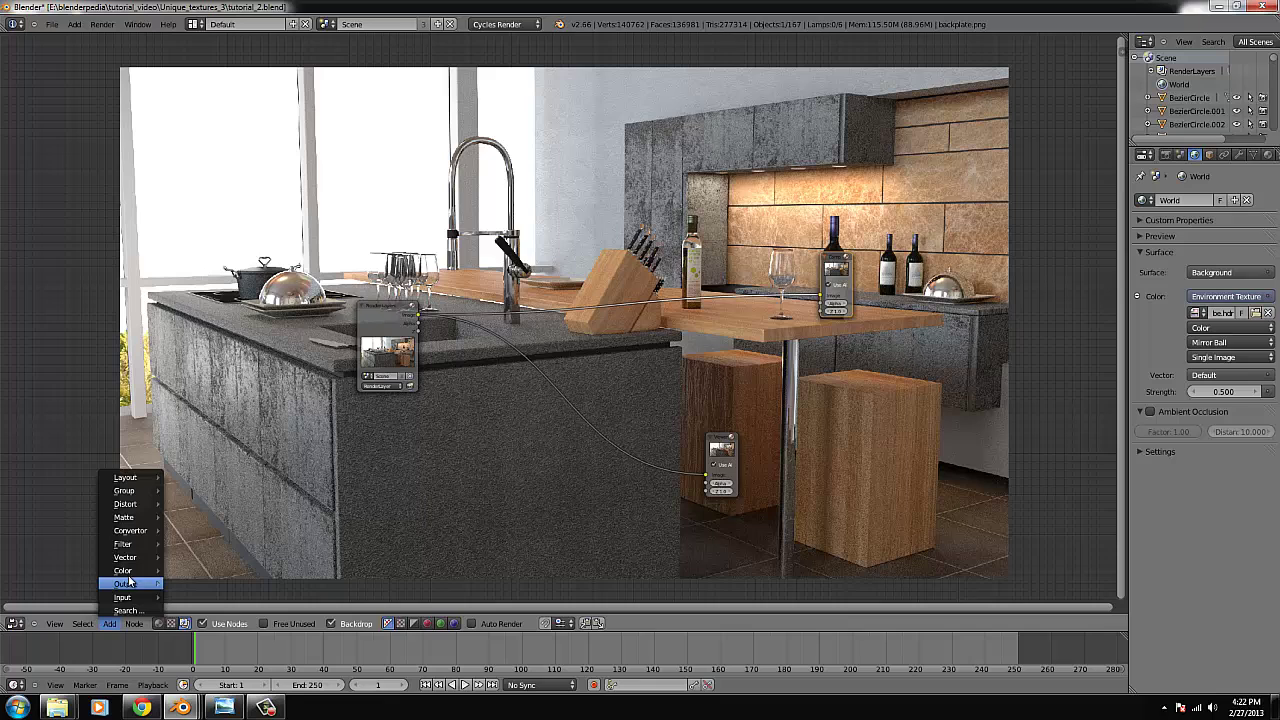
mouse_move(136, 546)
click(189, 517)
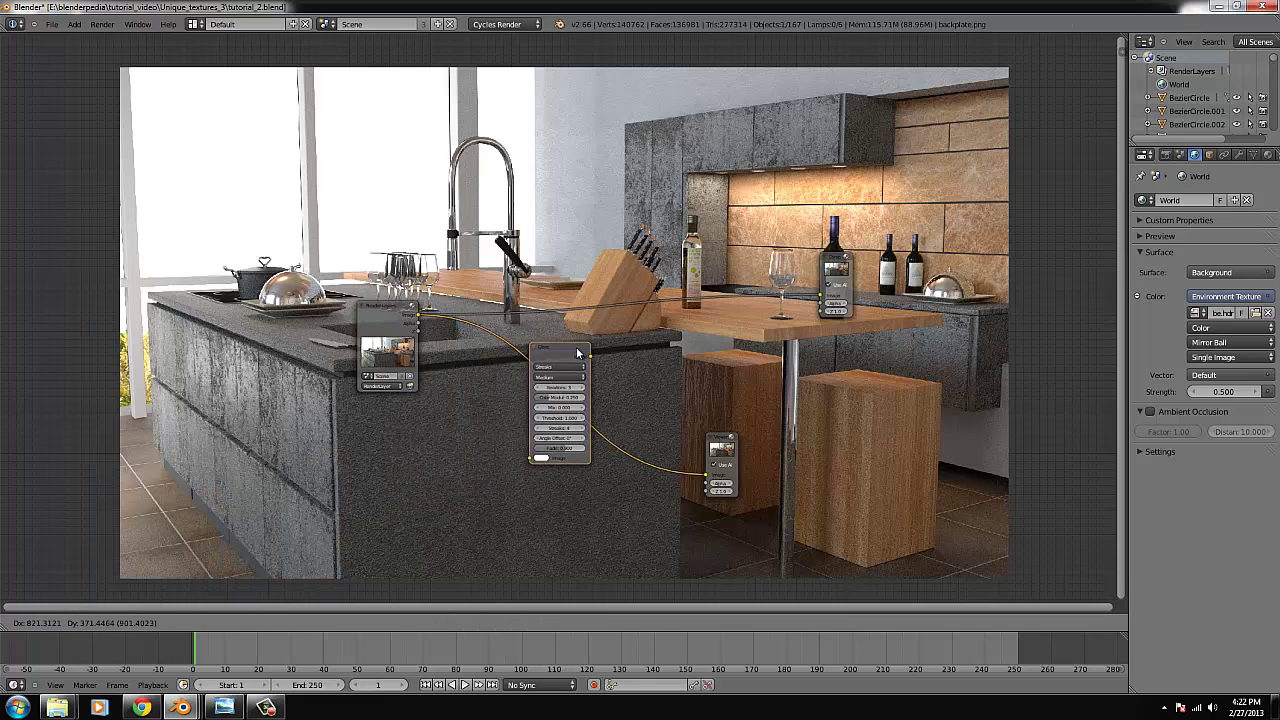
click(580, 352)
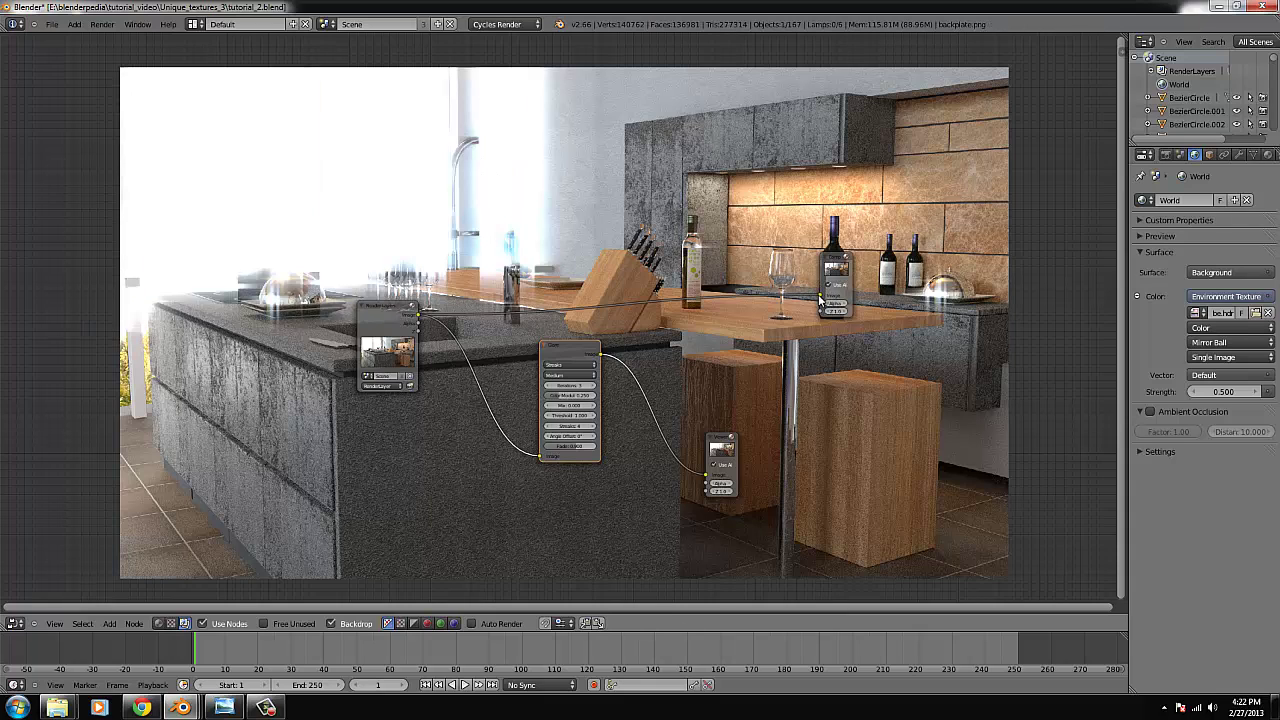
drag(822, 300, 900, 233)
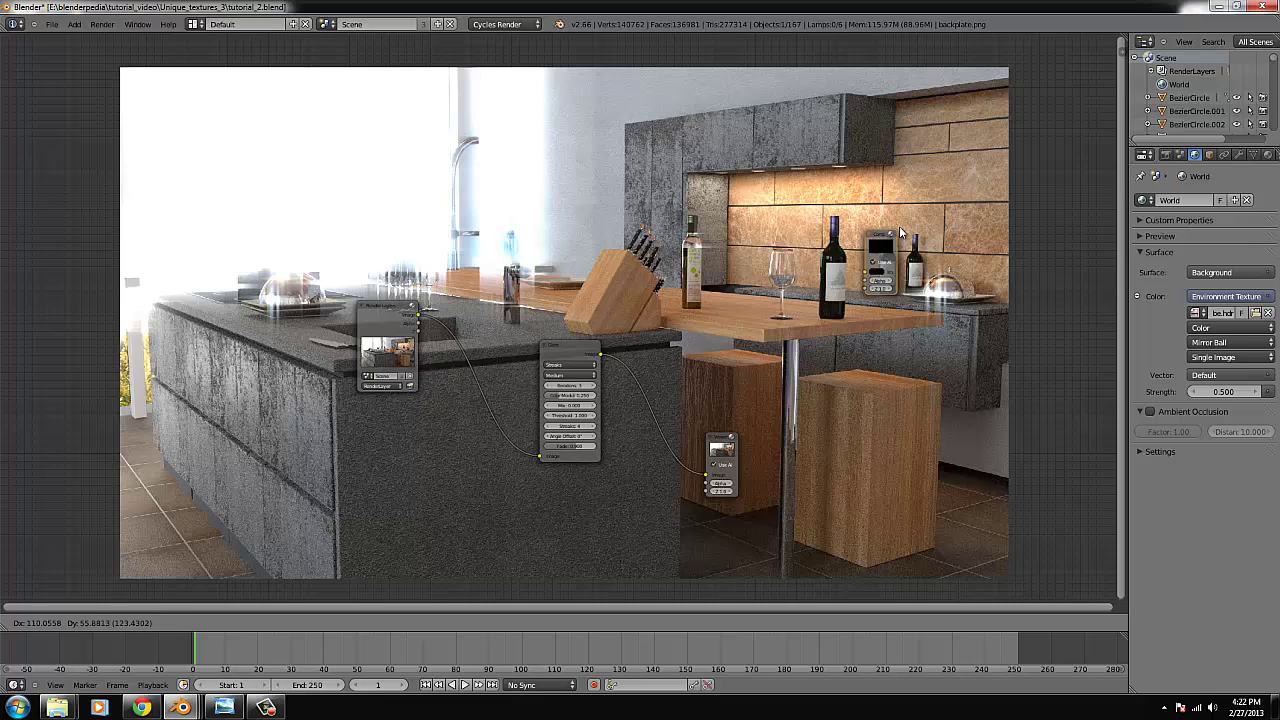
right_click(900, 233)
Set the Glare node to 5 iterations and 2 streaks.
scroll(645, 440, up, 3)
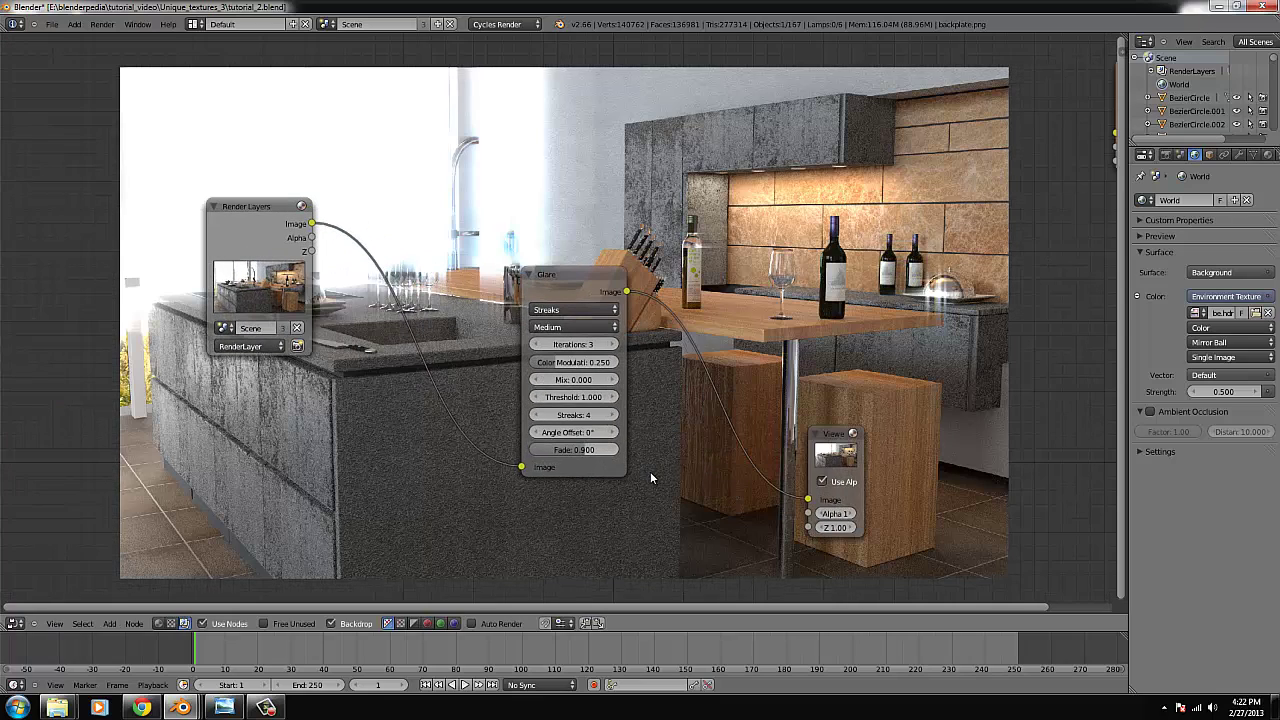
middle_drag(488, 325, 411, 440)
scroll(411, 440, down, 1)
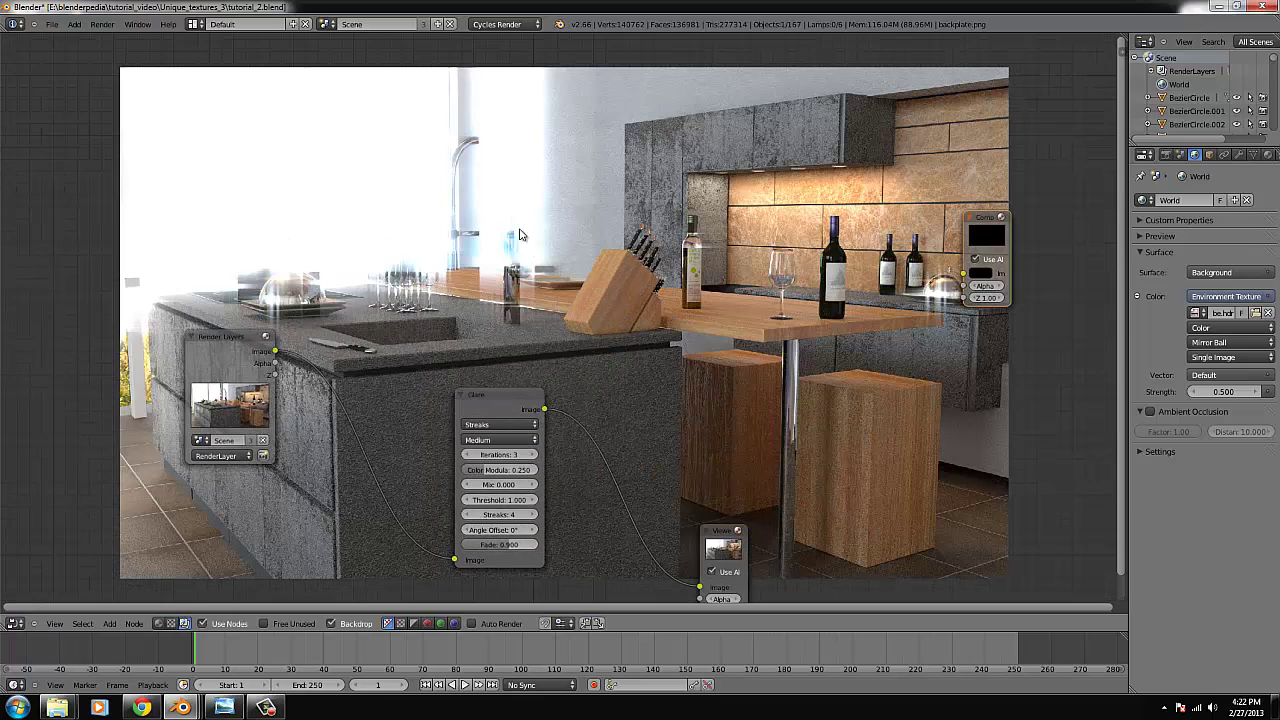
middle_drag(432, 330, 456, 286)
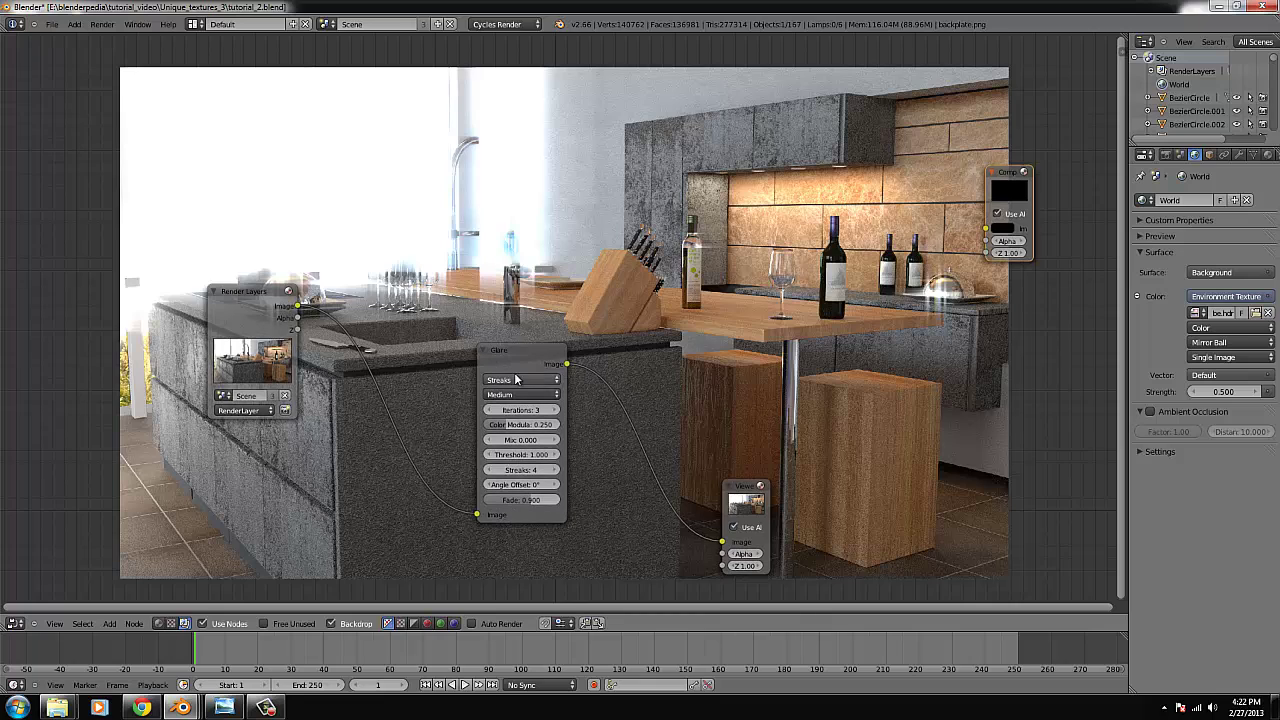
click(500, 409)
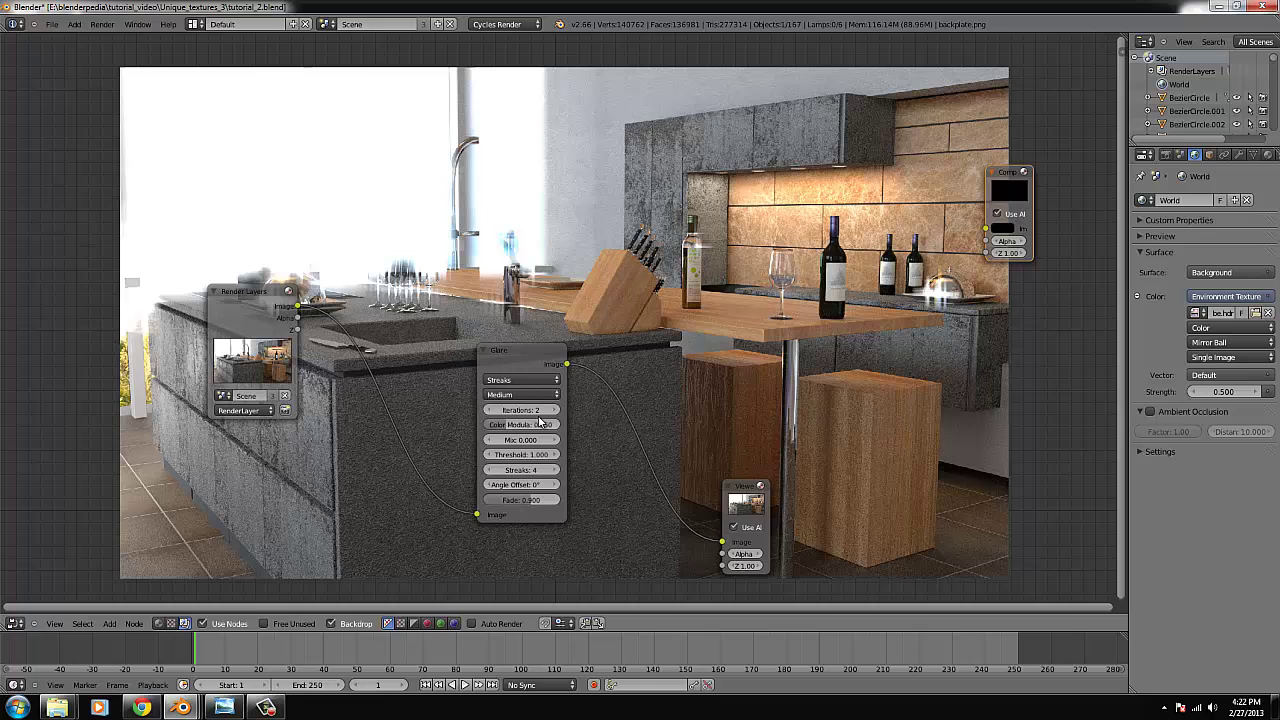
click(553, 410)
click(553, 410)
click(553, 410)
click(488, 470)
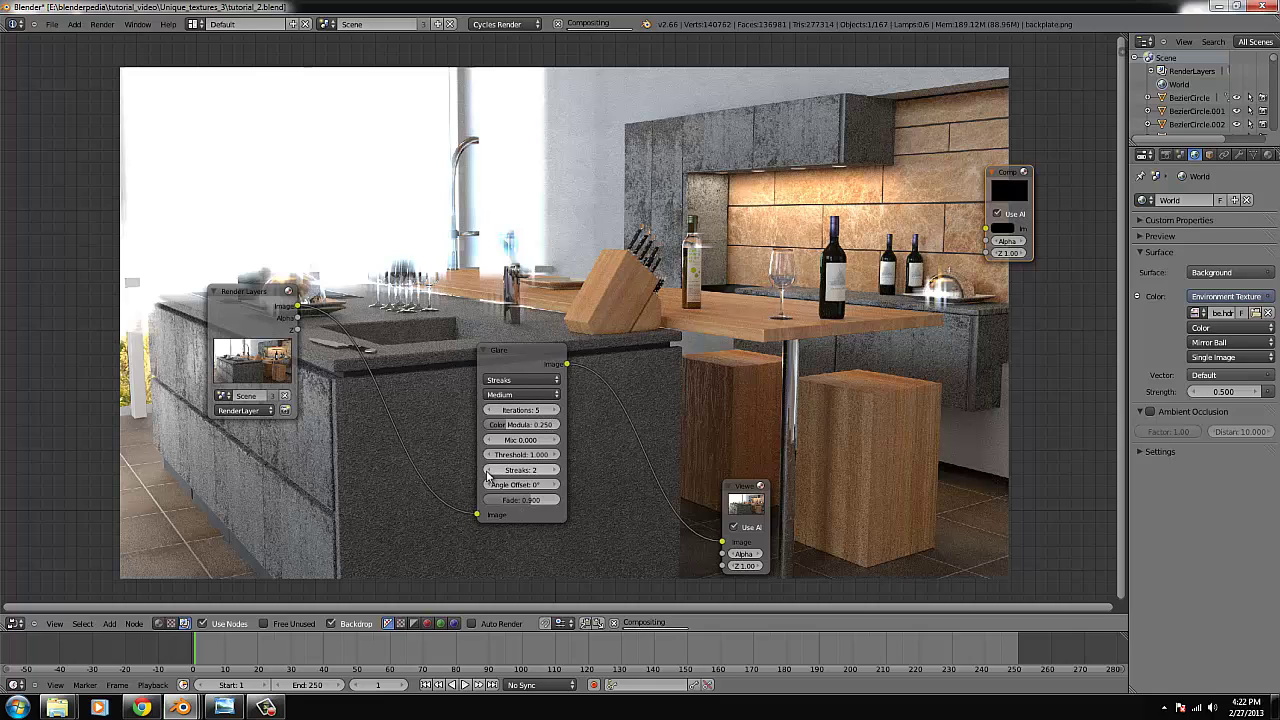
click(488, 470)
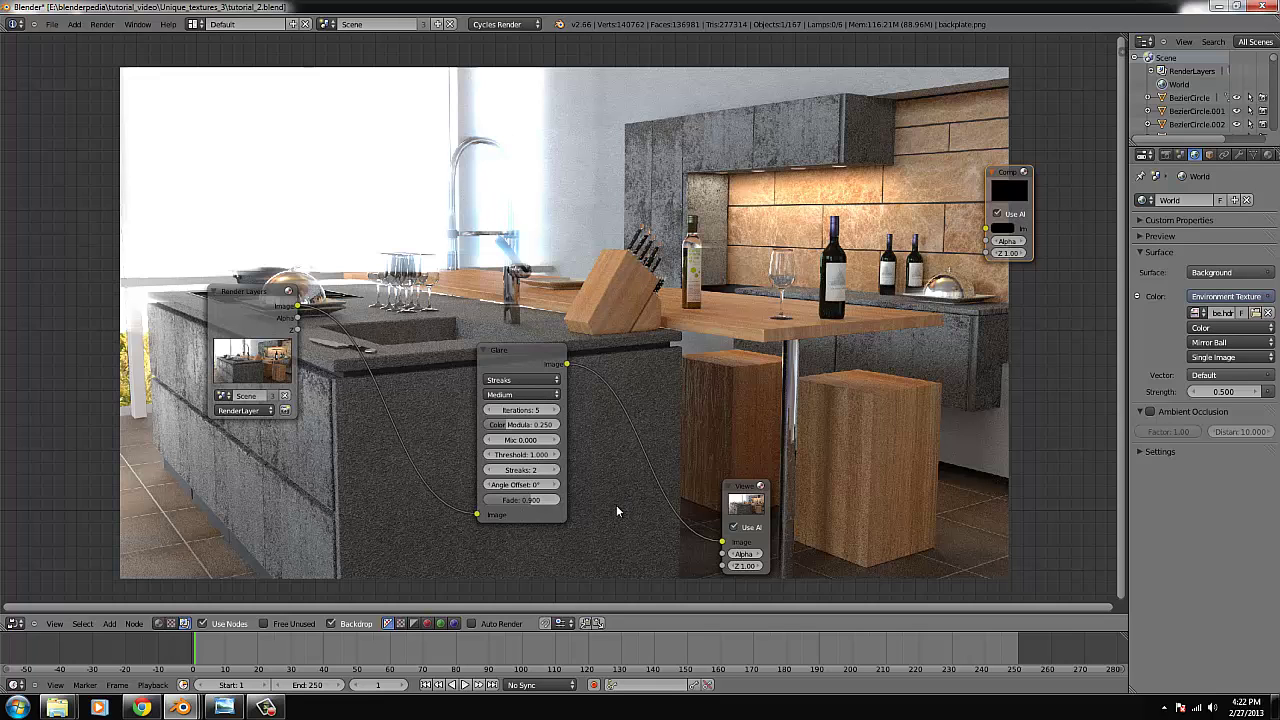
Raise the Glare node's Color Modulation to 0.850.
scroll(616, 511, up, 2)
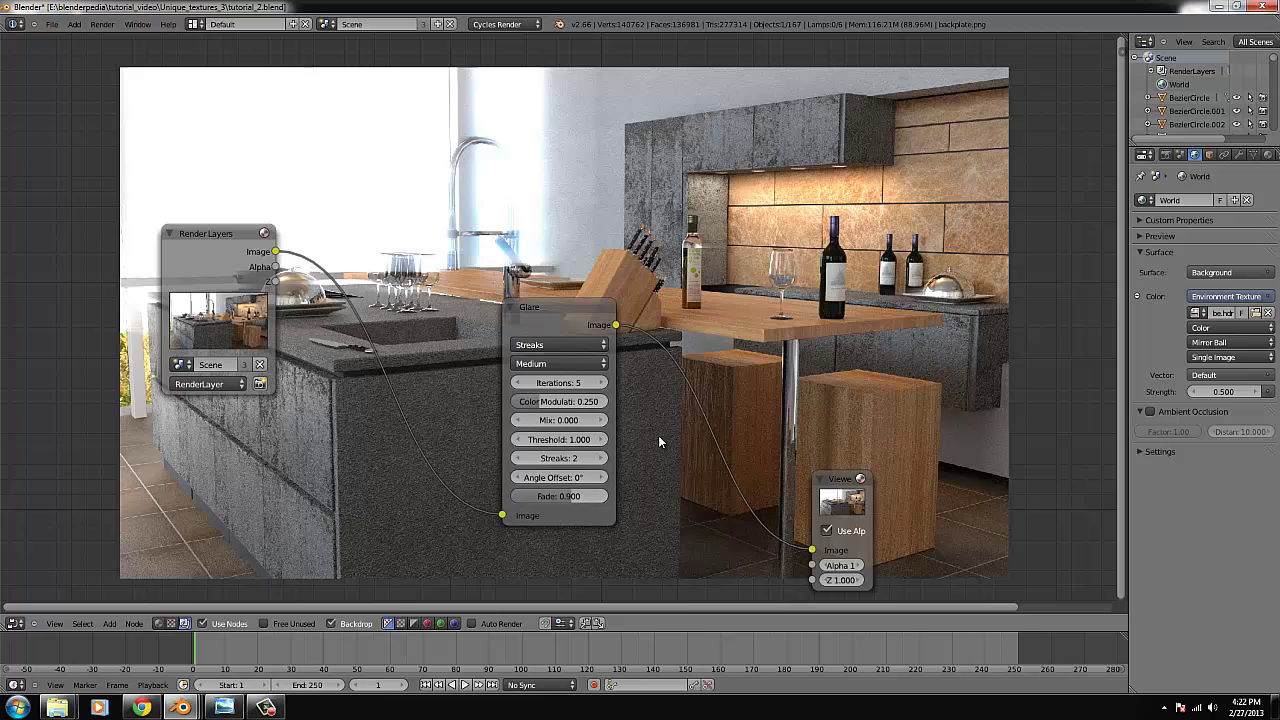
middle_drag(658, 441, 644, 481)
mouse_move(538, 447)
mouse_down()
mouse_move(588, 453)
mouse_move(578, 447)
mouse_up()
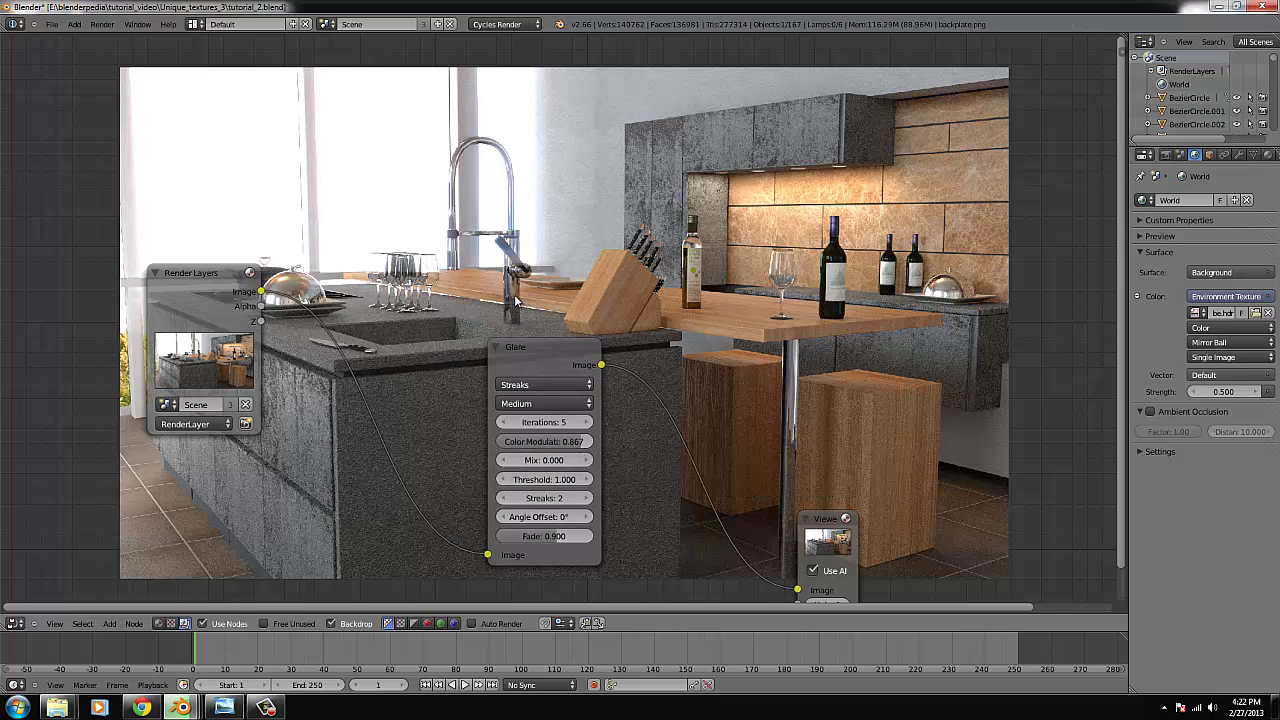
scroll(505, 300, down, 2)
middle_drag(487, 332, 485, 337)
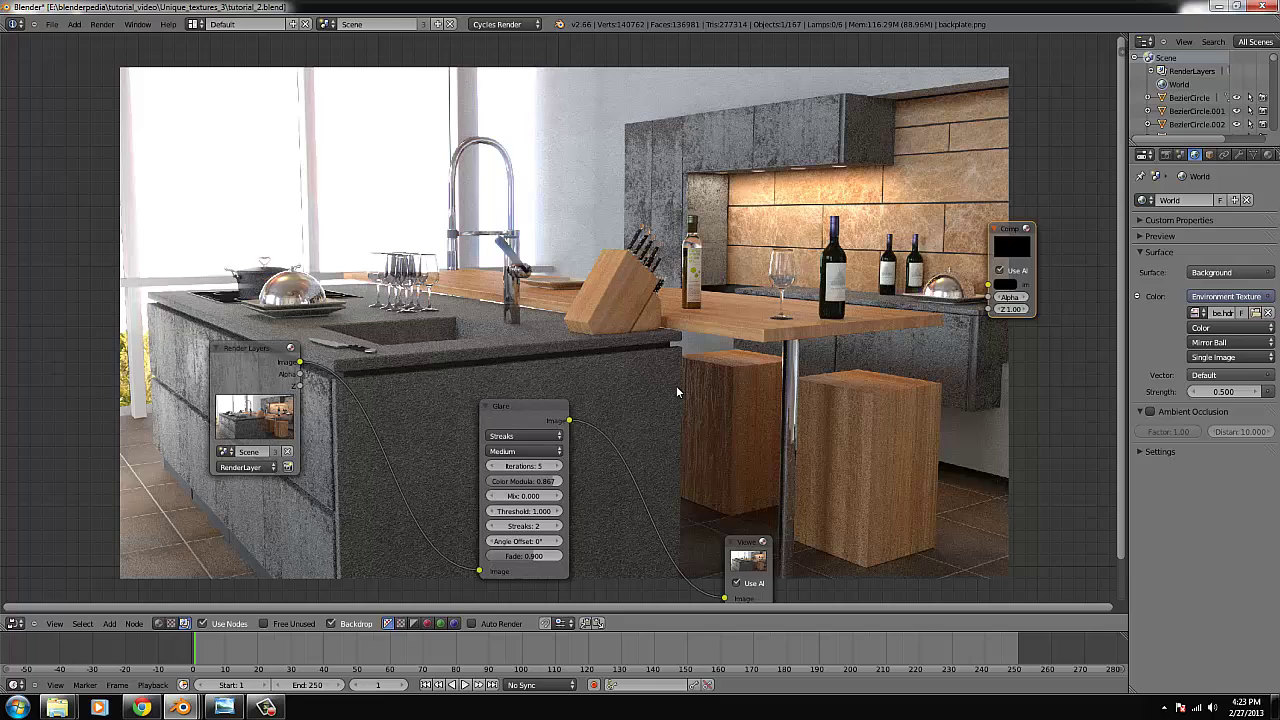
shift+scroll(676, 390, down, 5)
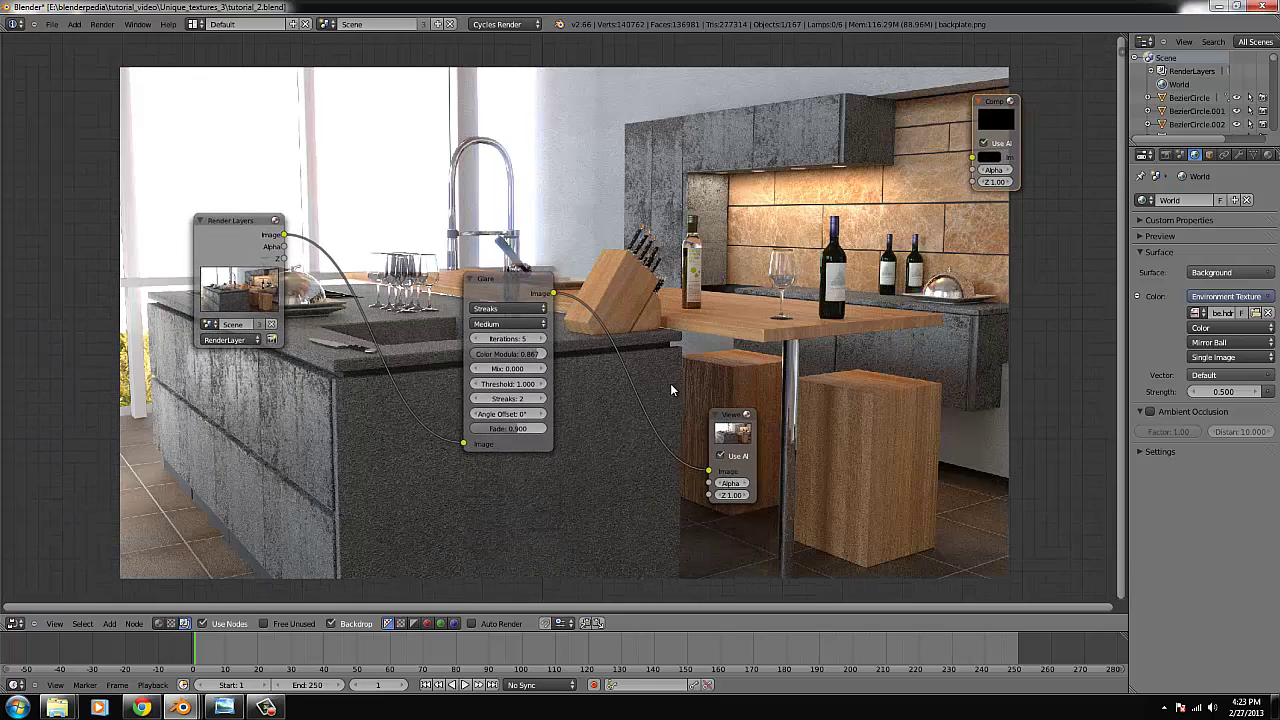
scroll(670, 390, up, 2)
mouse_move(518, 366)
mouse_down()
mouse_move(547, 368)
mouse_move(511, 382)
mouse_up()
middle_drag(643, 210, 643, 282)
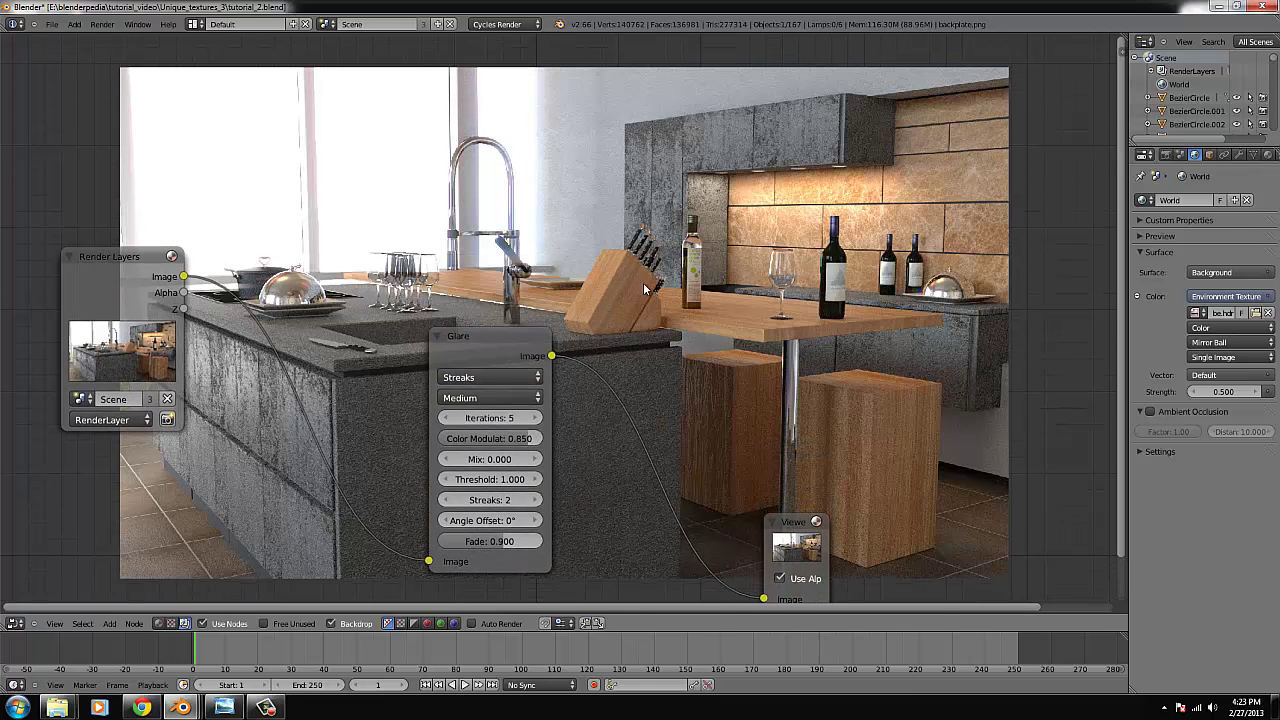
Make room before the Viewer, insert a Lens Distortion node between Glare and Viewer, and set its Dispersion to 0.010.
scroll(634, 224, down, 4)
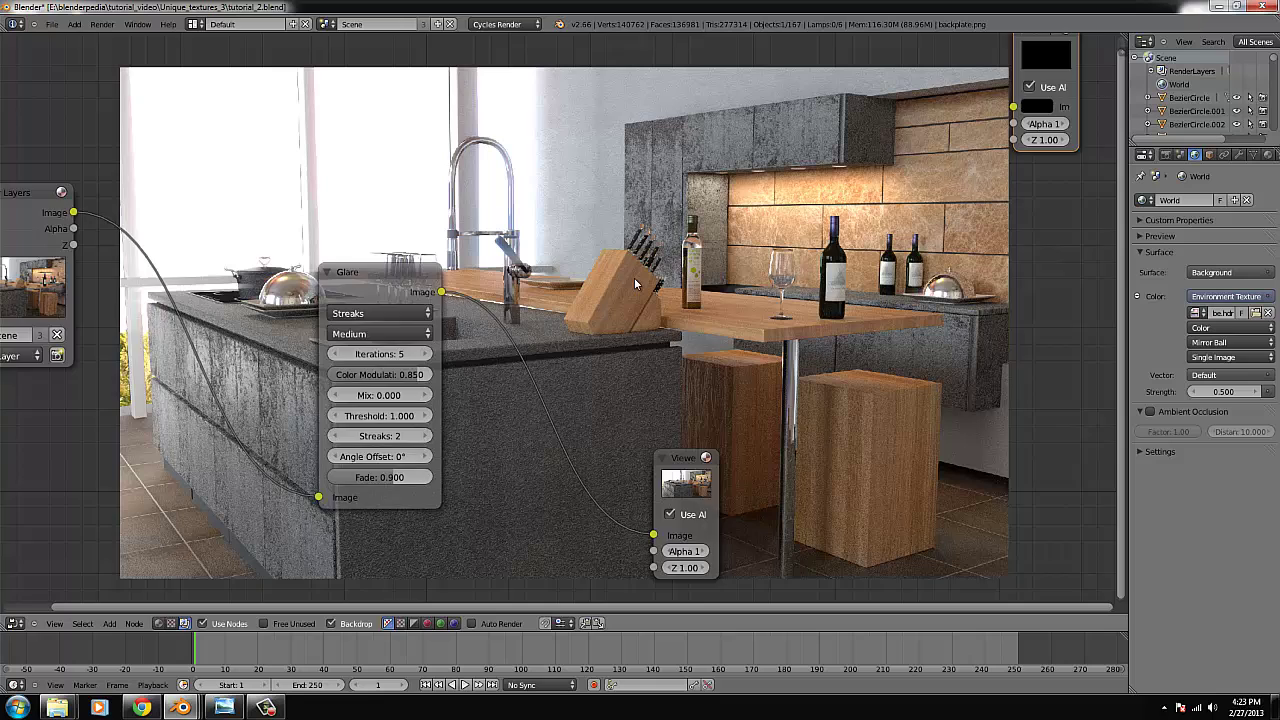
drag(645, 425, 761, 414)
scroll(502, 438, down, 1)
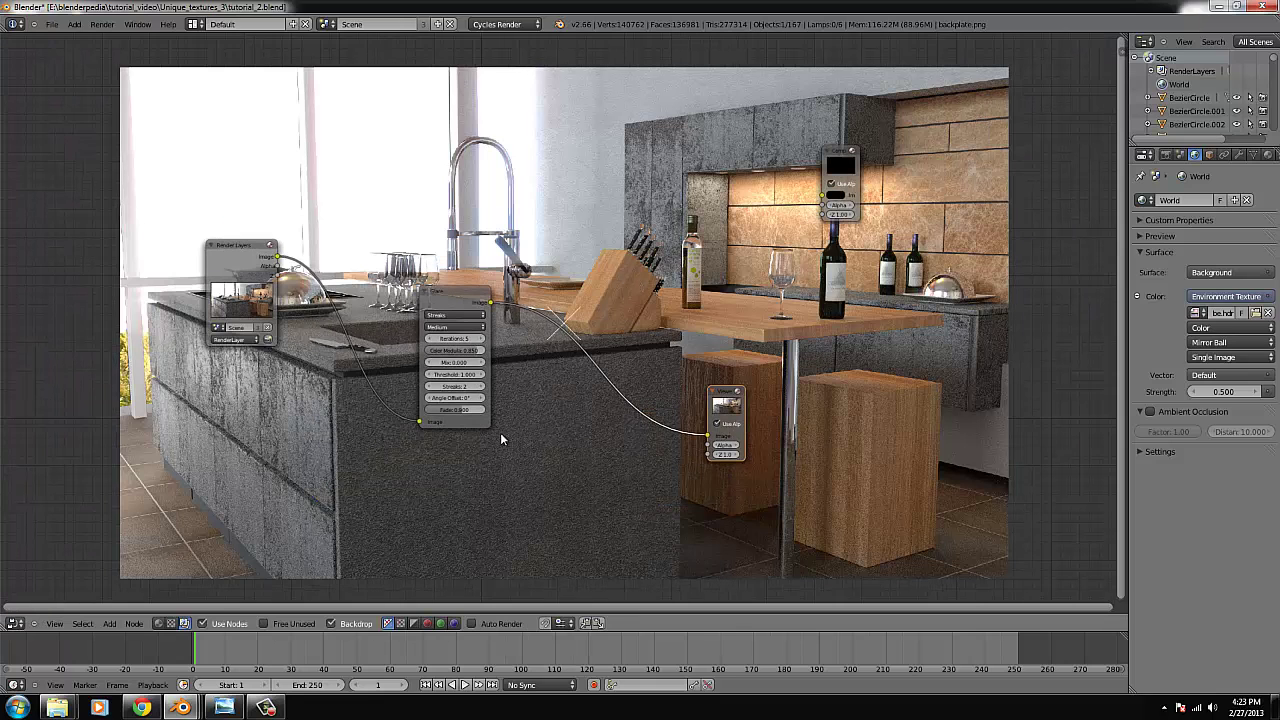
click(110, 624)
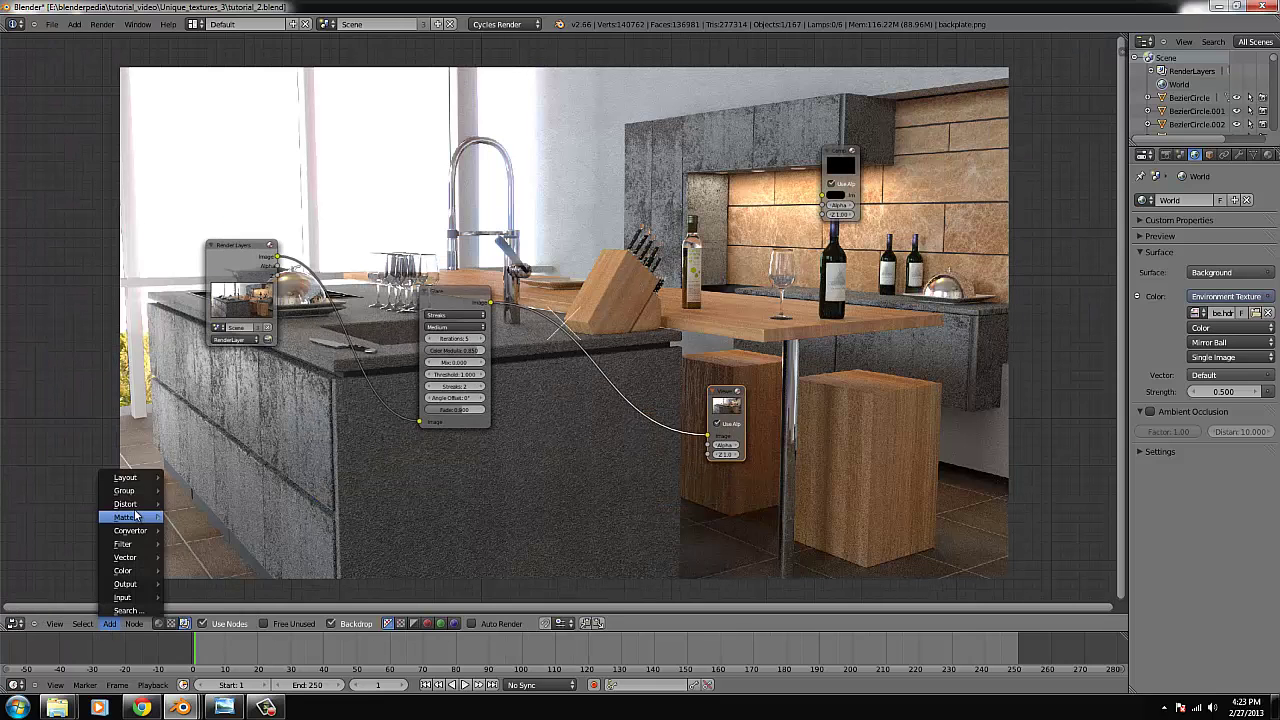
mouse_move(140, 504)
click(232, 597)
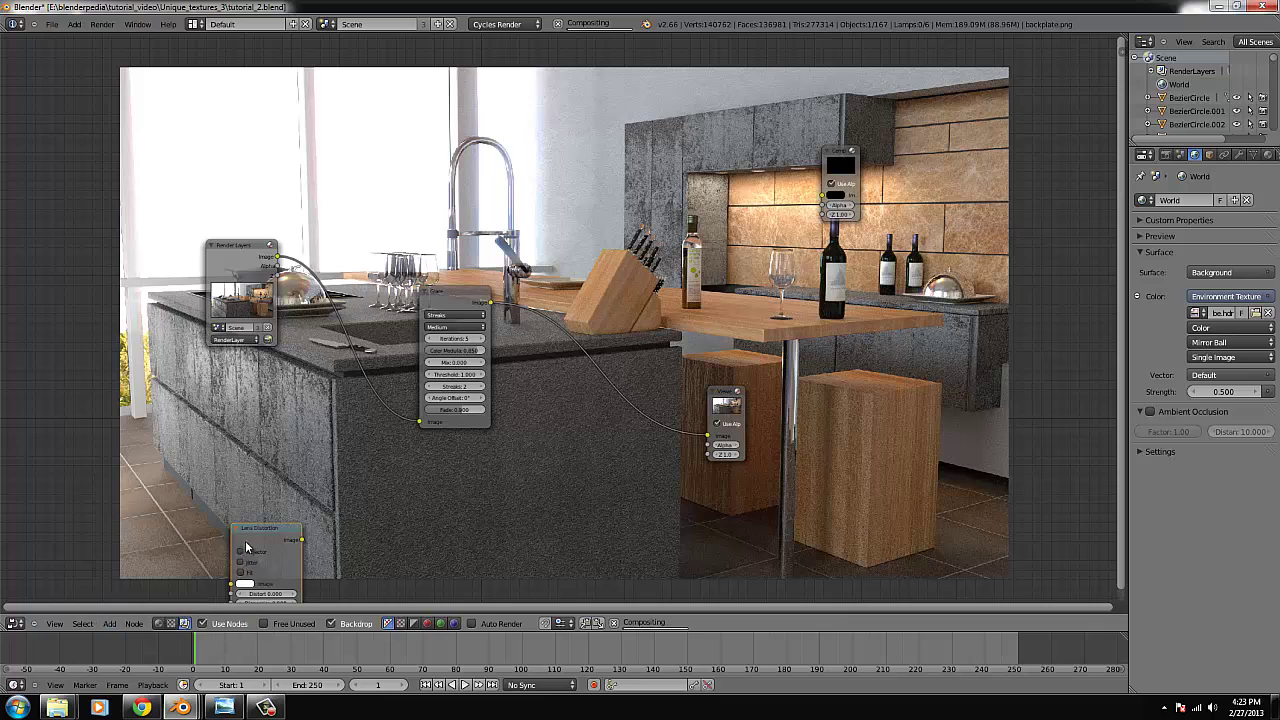
click(629, 345)
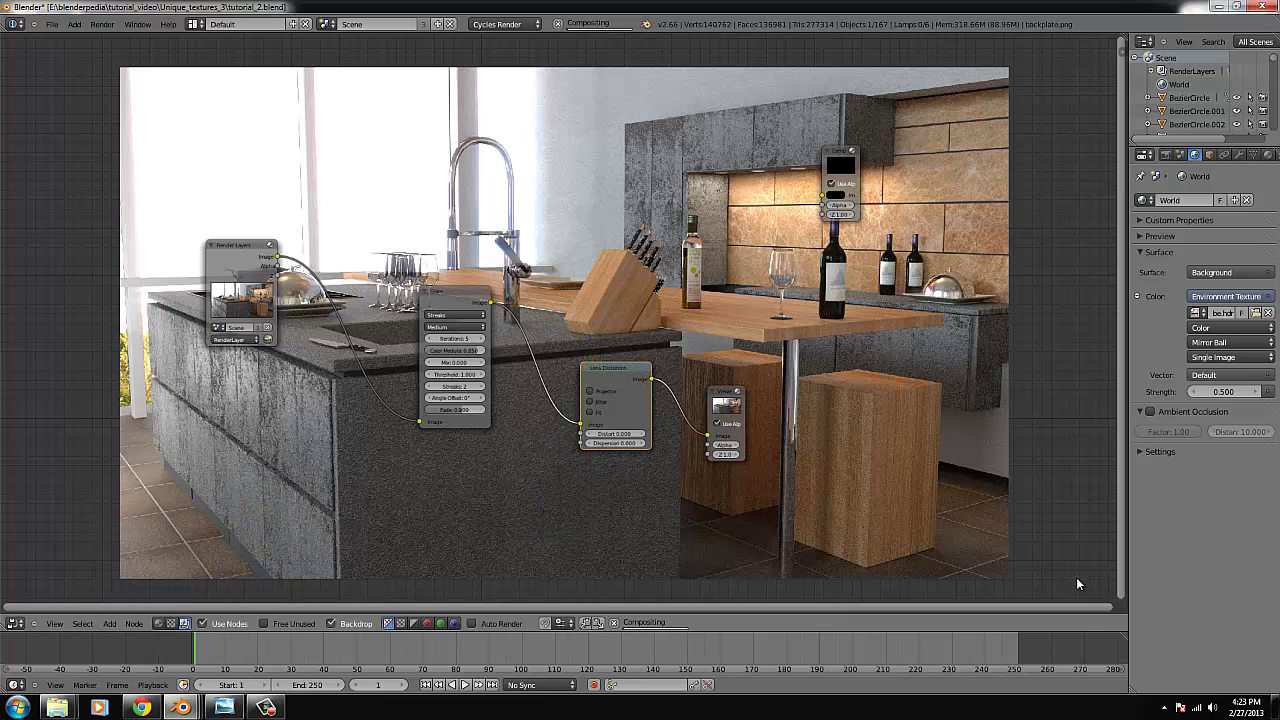
click(620, 442)
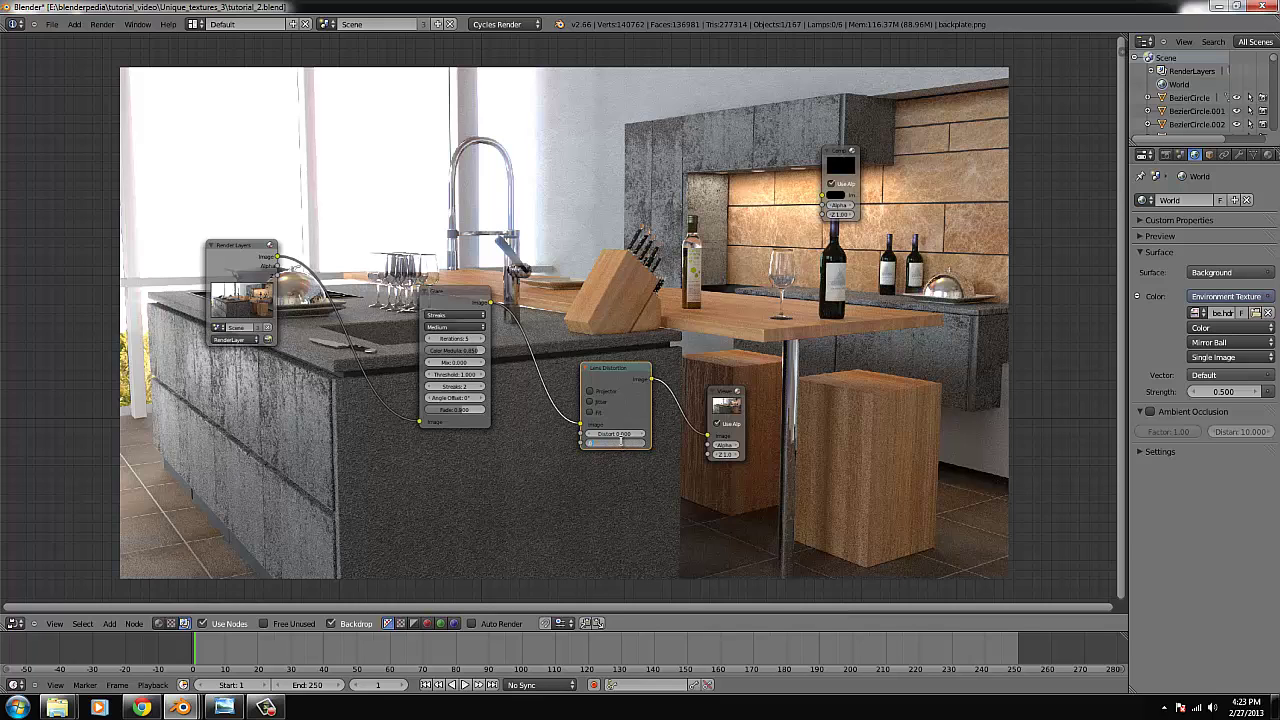
key(Return)
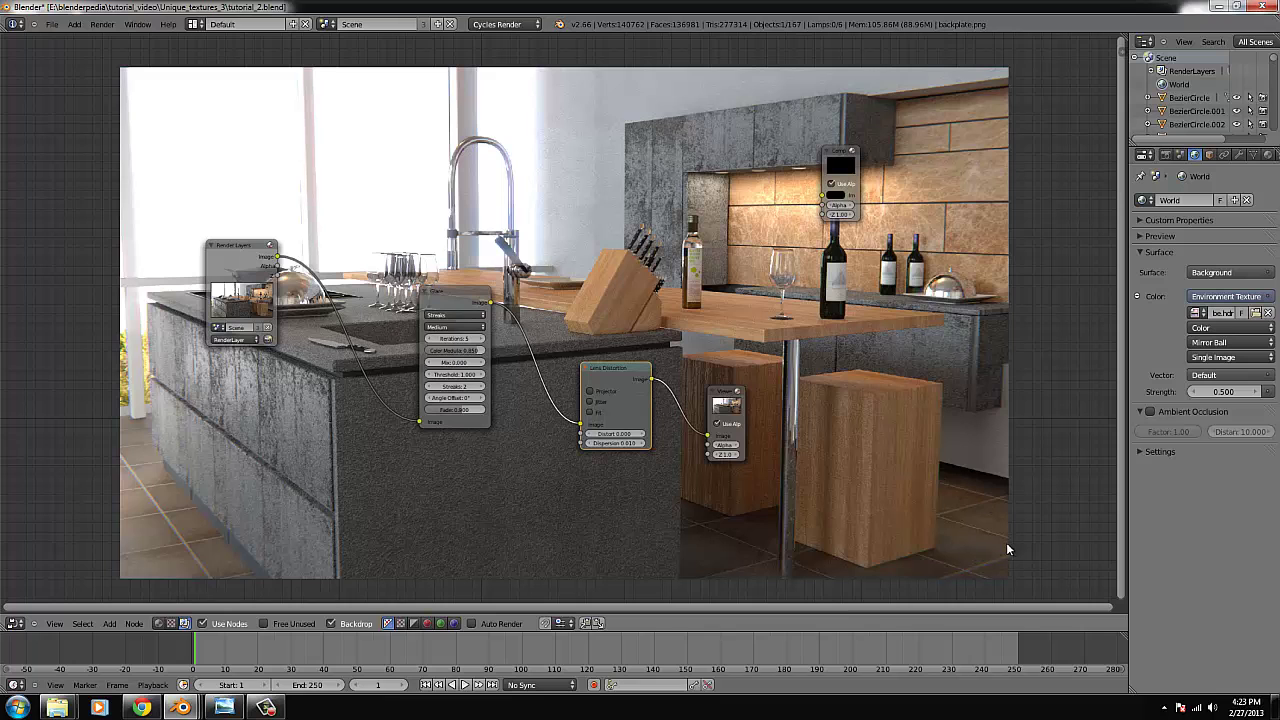
Insert an RGB Curves node between Lens Distortion and Viewer and lower its curve's midpoint to about X 0.506, Y 0.433.
scroll(960, 498, up, 3)
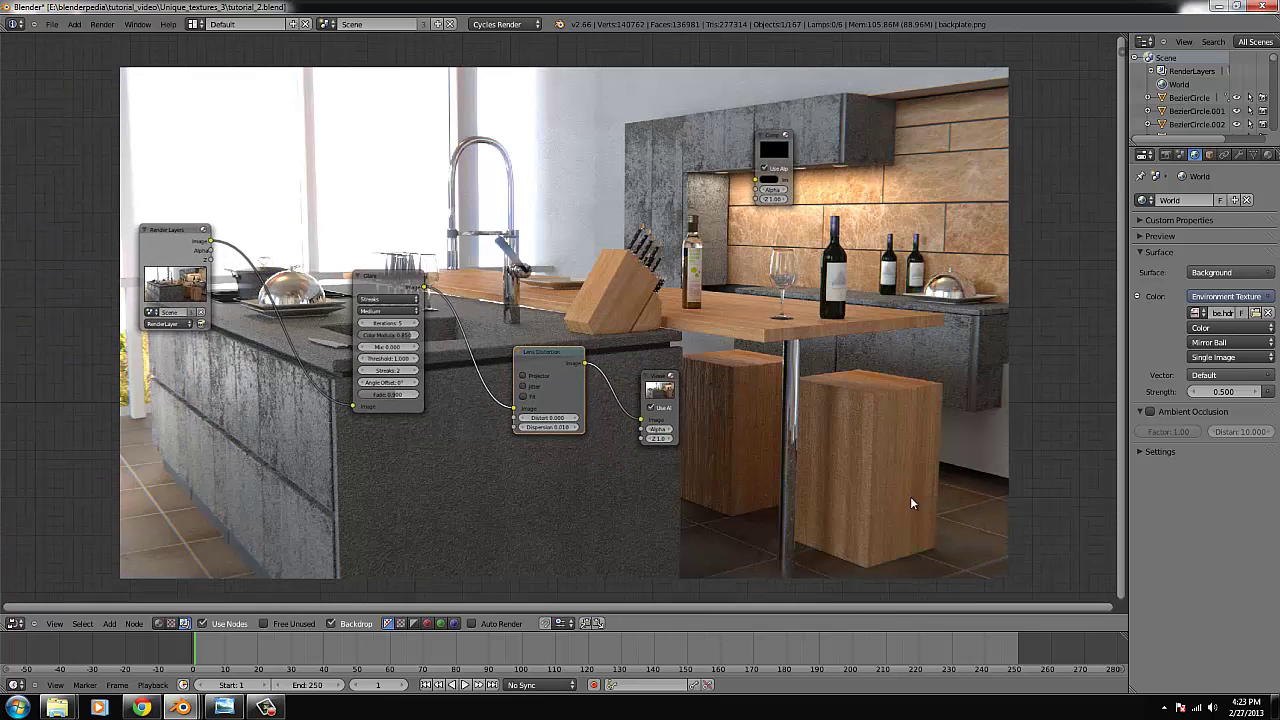
drag(693, 397, 855, 395)
scroll(230, 582, down, 3)
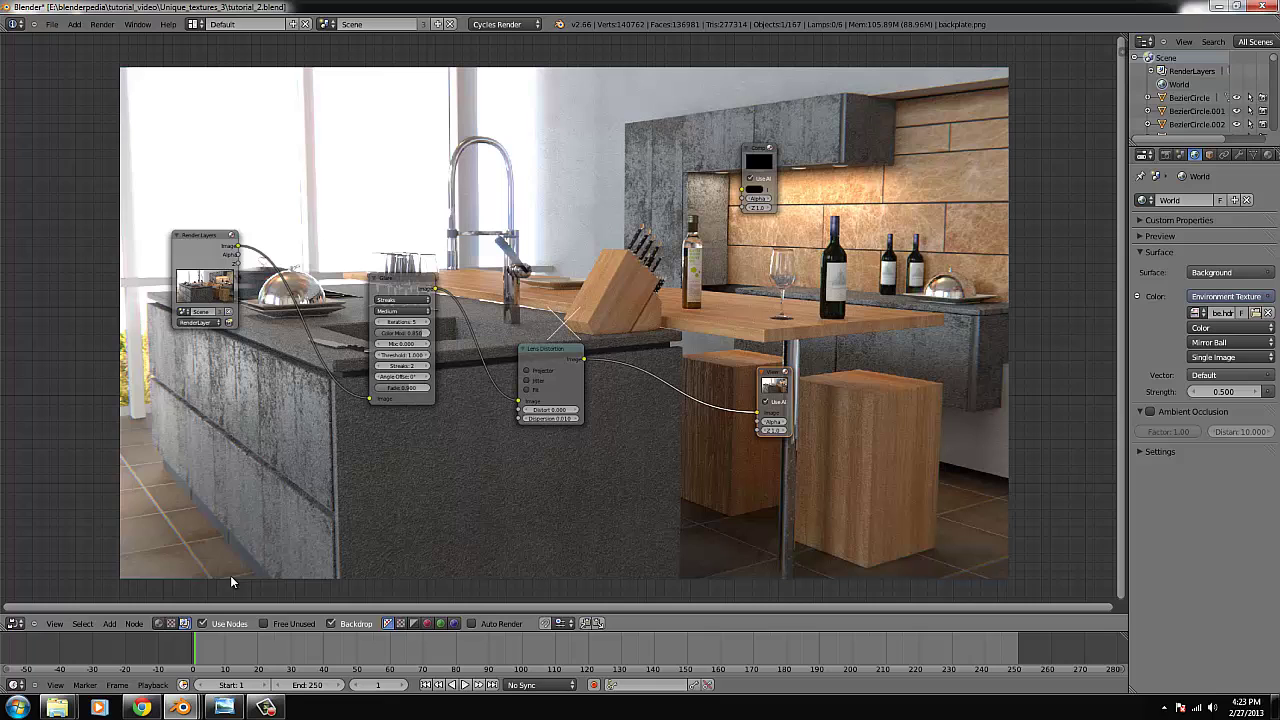
click(110, 623)
mouse_move(125, 570)
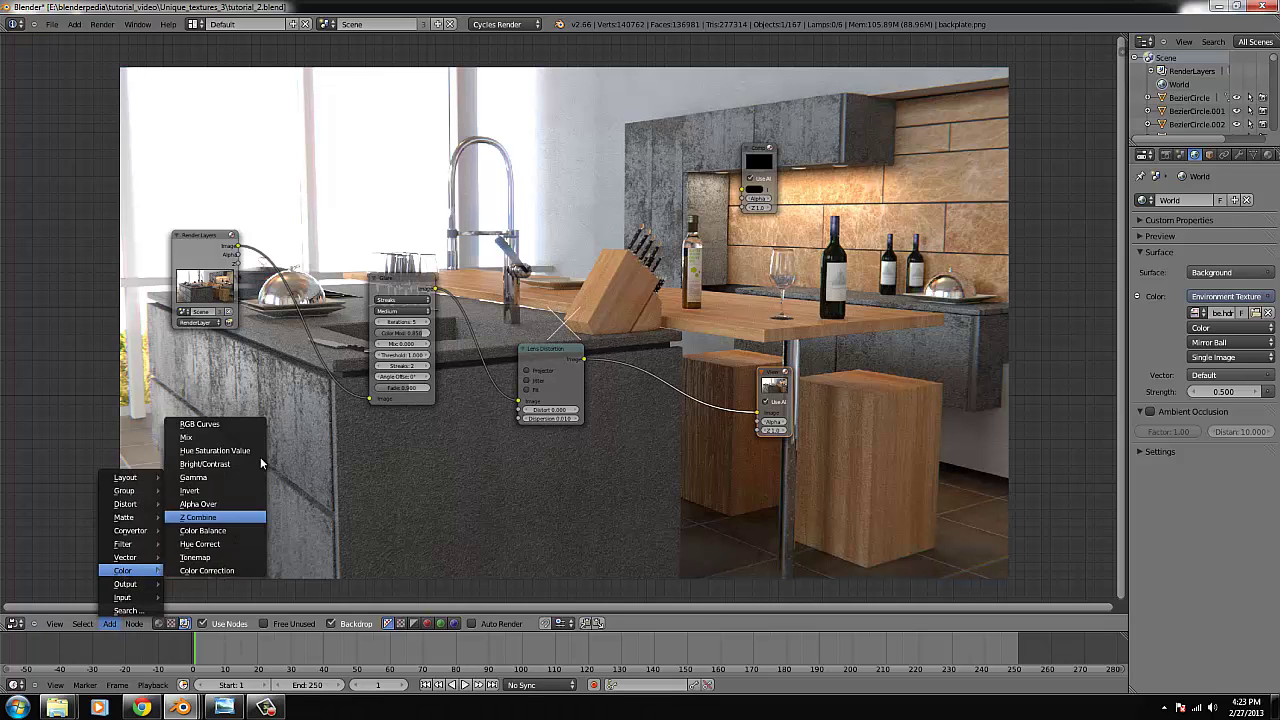
click(218, 424)
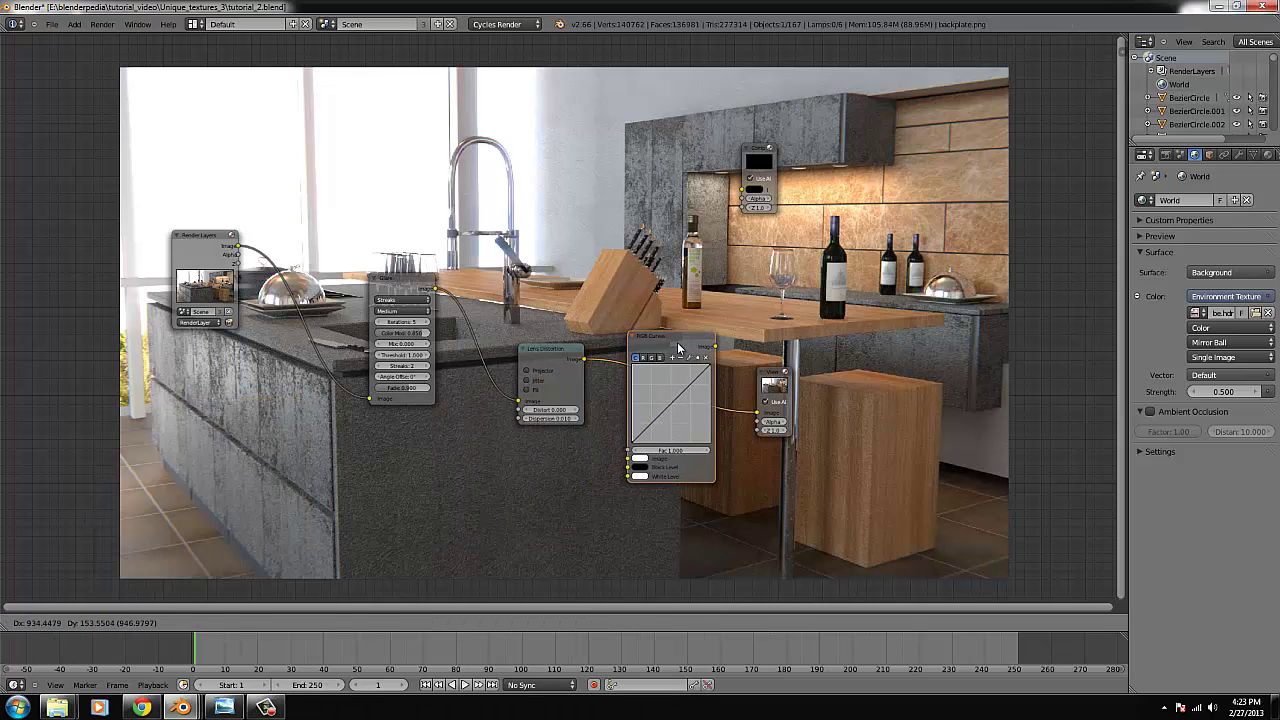
click(636, 342)
scroll(700, 460, up, 1)
drag(689, 426, 691, 426)
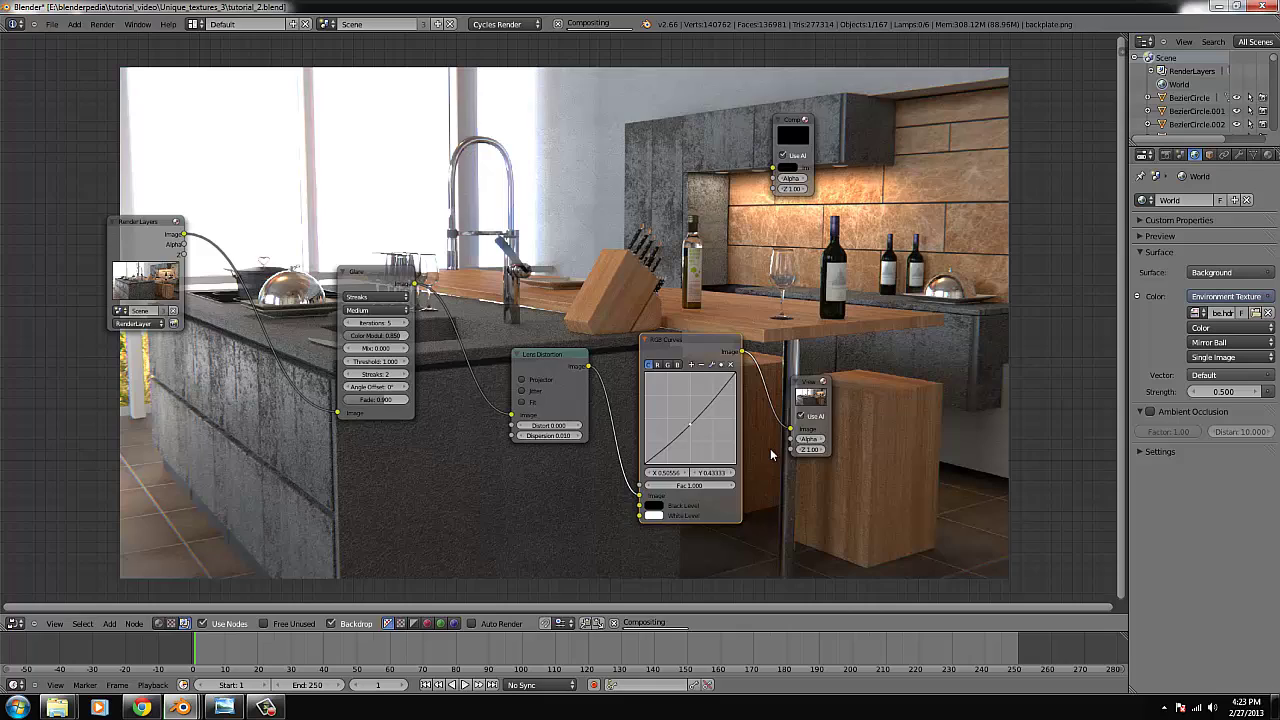
Move the Viewer node farther away and insert a Color Balance node between RGB Curves and Viewer.
scroll(771, 455, down, 2)
middle_drag(881, 476, 646, 444)
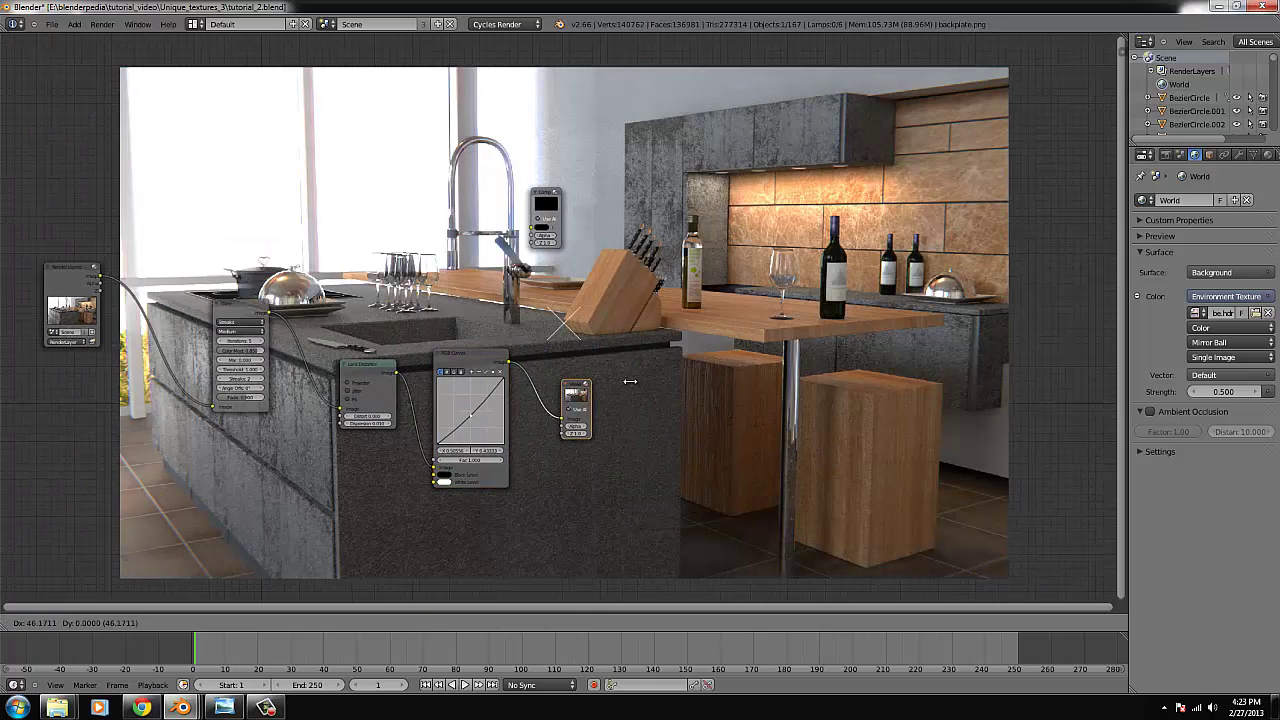
drag(561, 384, 751, 402)
click(110, 623)
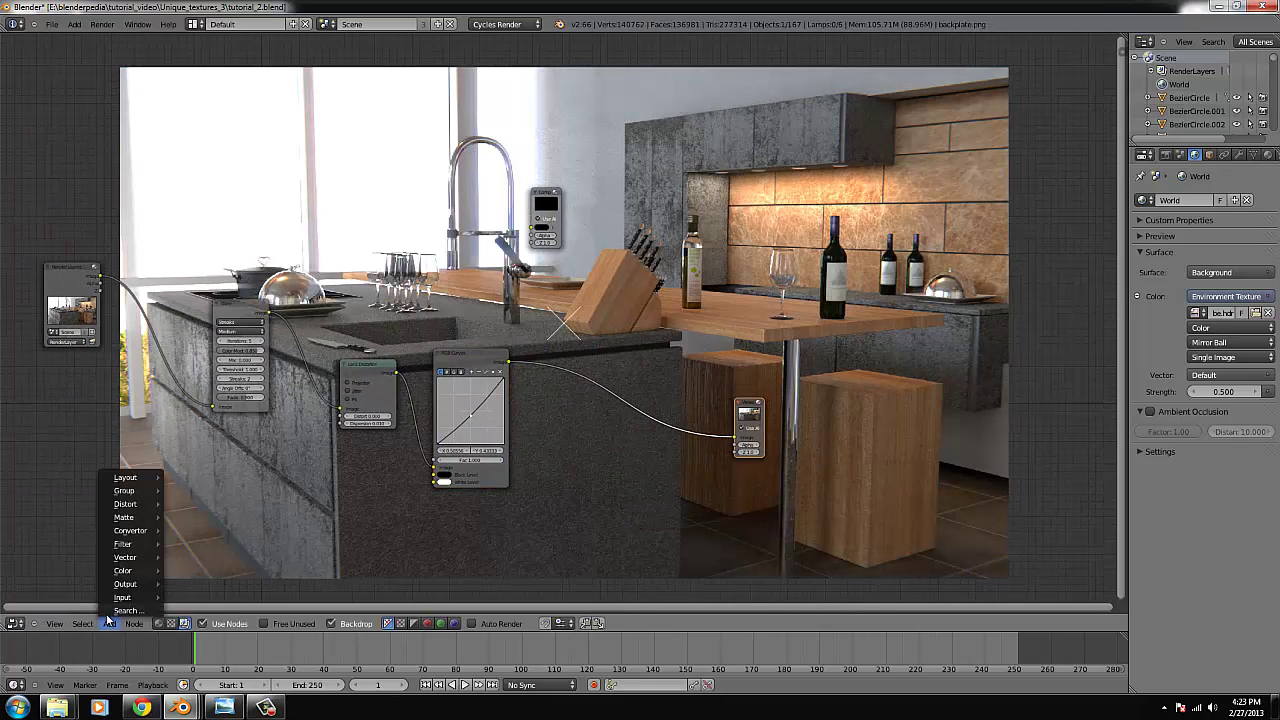
mouse_move(125, 572)
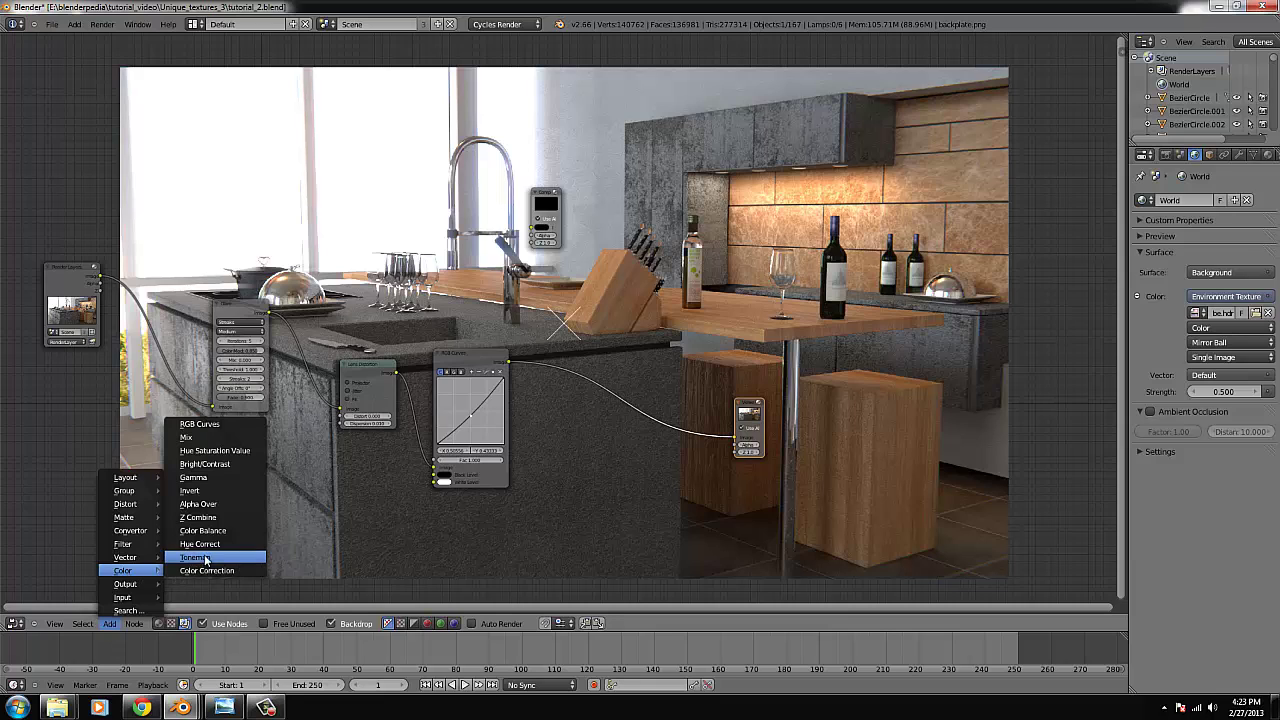
click(205, 530)
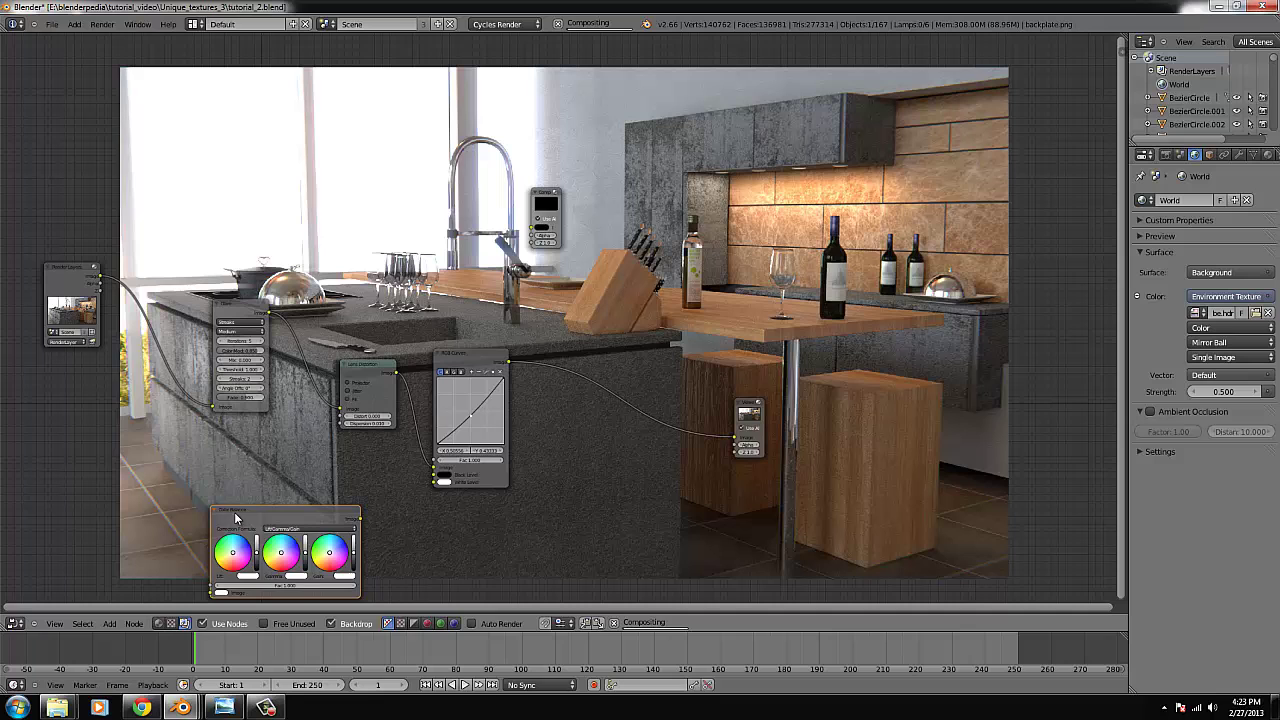
click(627, 384)
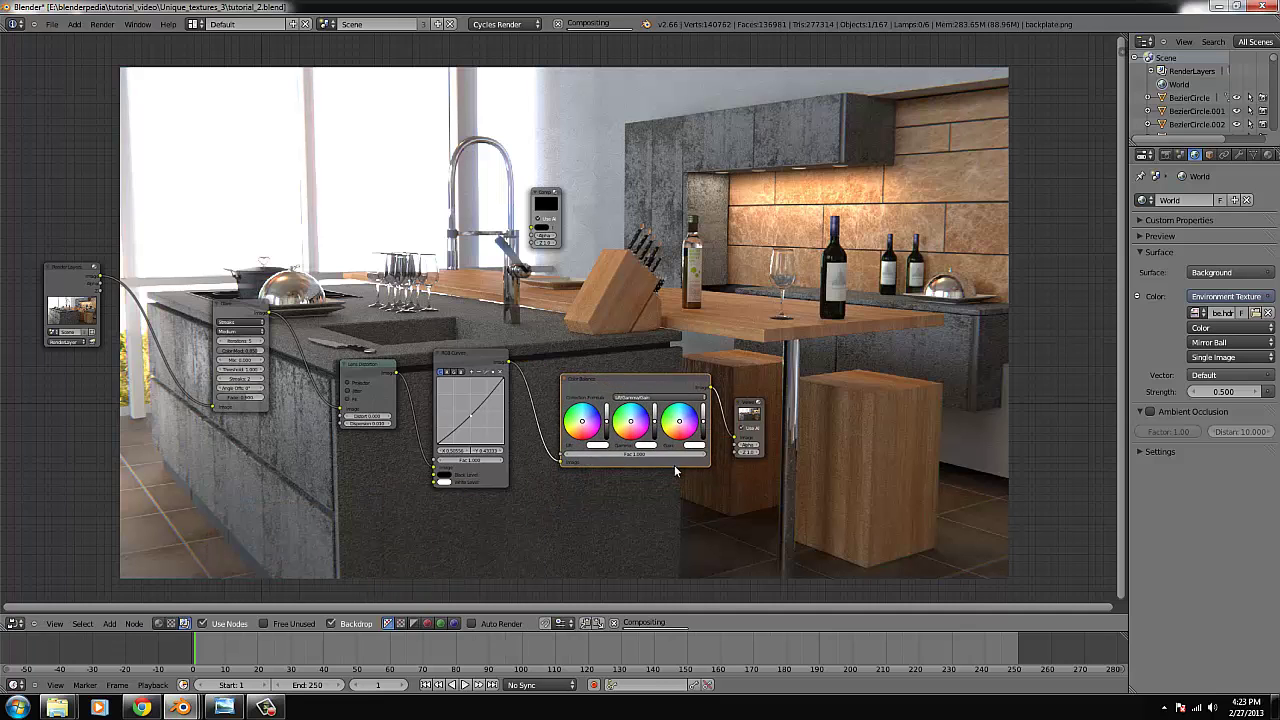
Space out the Viewer and Color Balance nodes so the end of the node chain is easier to read.
scroll(700, 420, up, 2)
drag(810, 434, 928, 434)
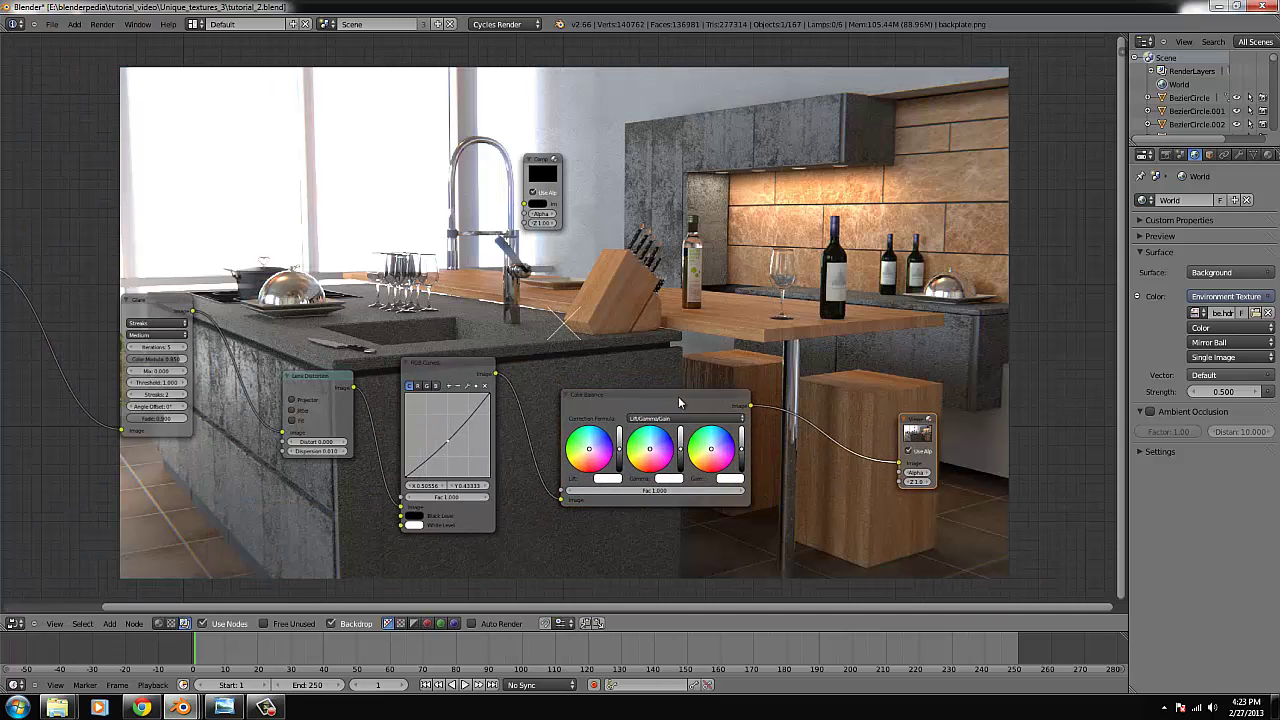
drag(686, 396, 723, 373)
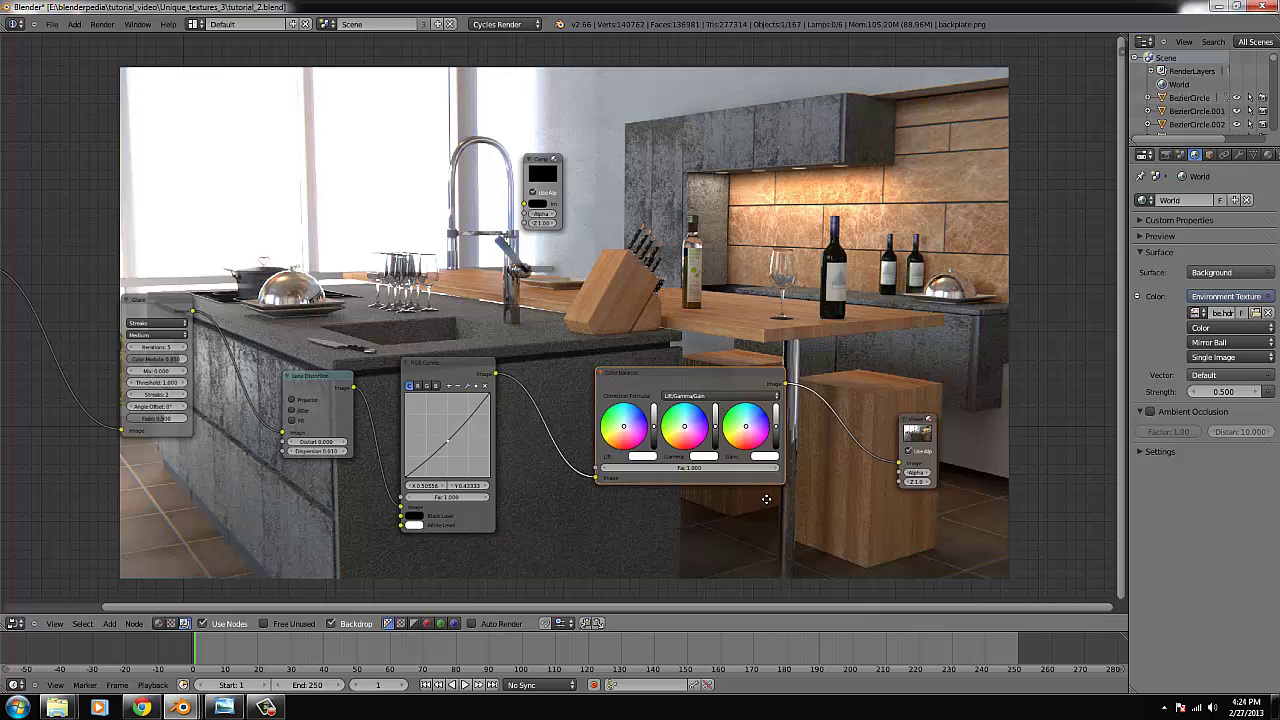
scroll(766, 498, up, 2)
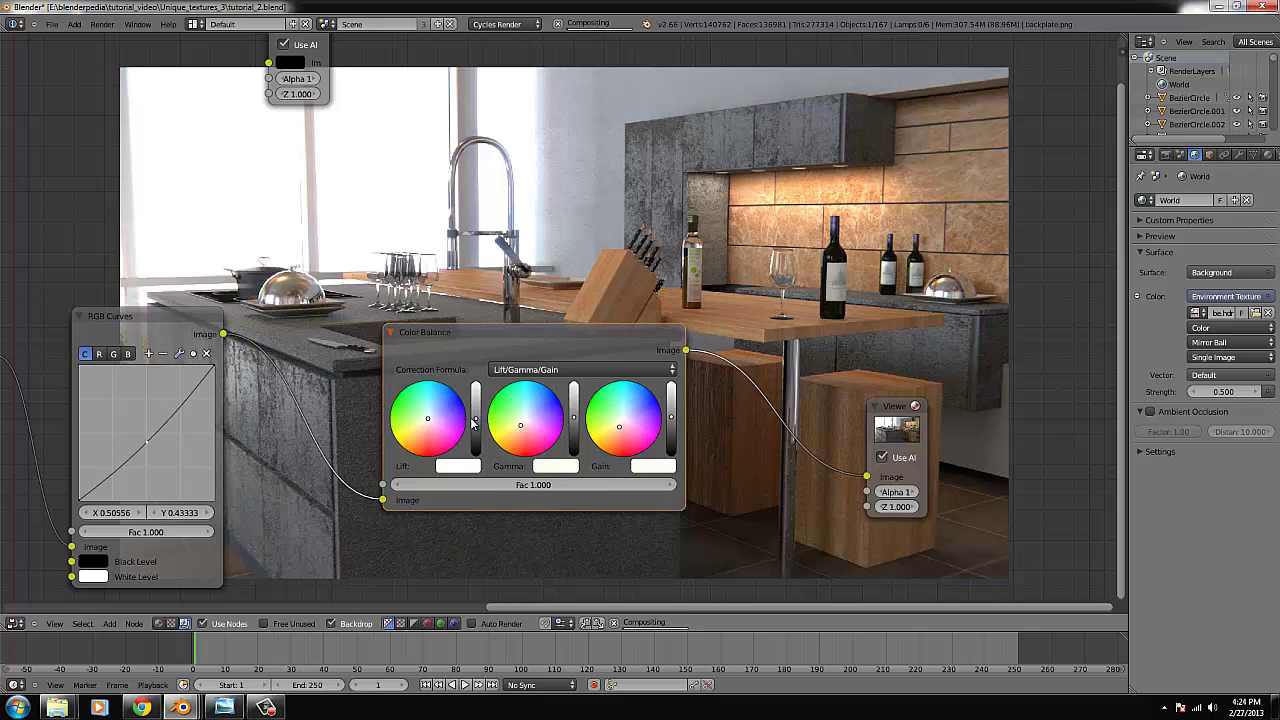
Shift the Color Balance node's Lift, Gain and Gamma colors slightly toward blue to cool the image.
drag(430, 424, 428, 412)
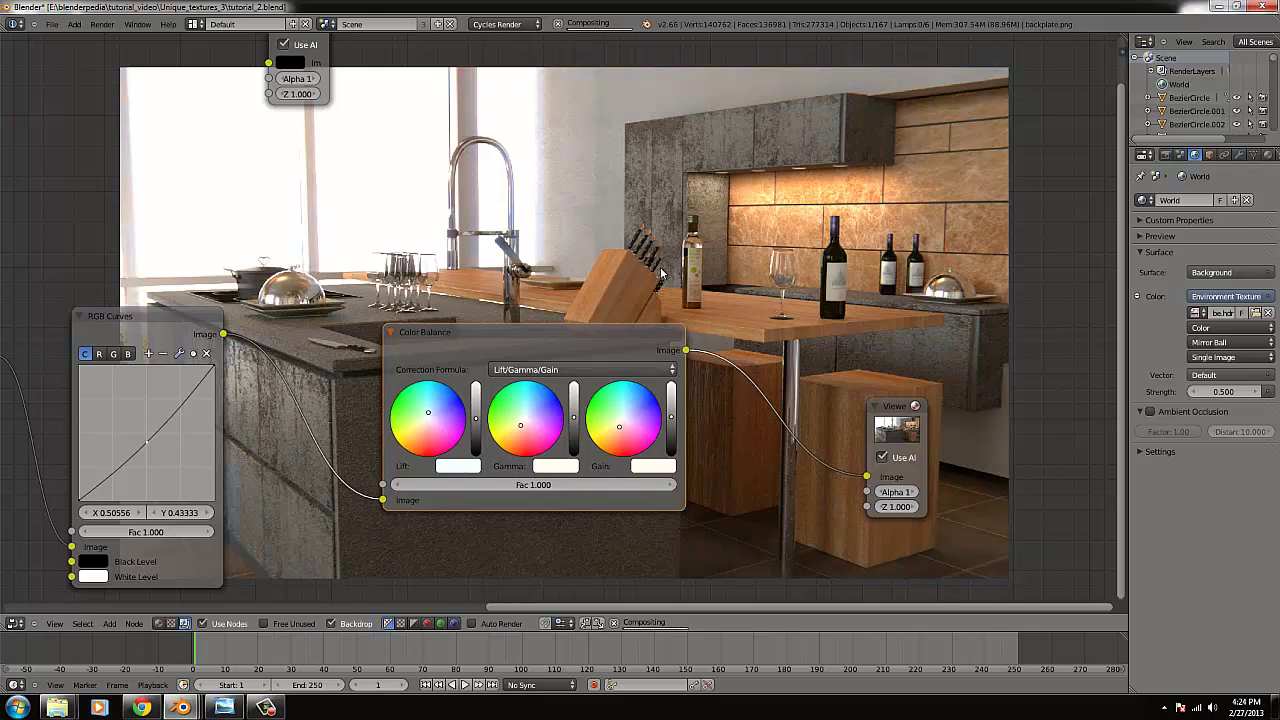
middle_drag(665, 273, 604, 332)
scroll(456, 373, down, 1)
scroll(637, 412, up, 2)
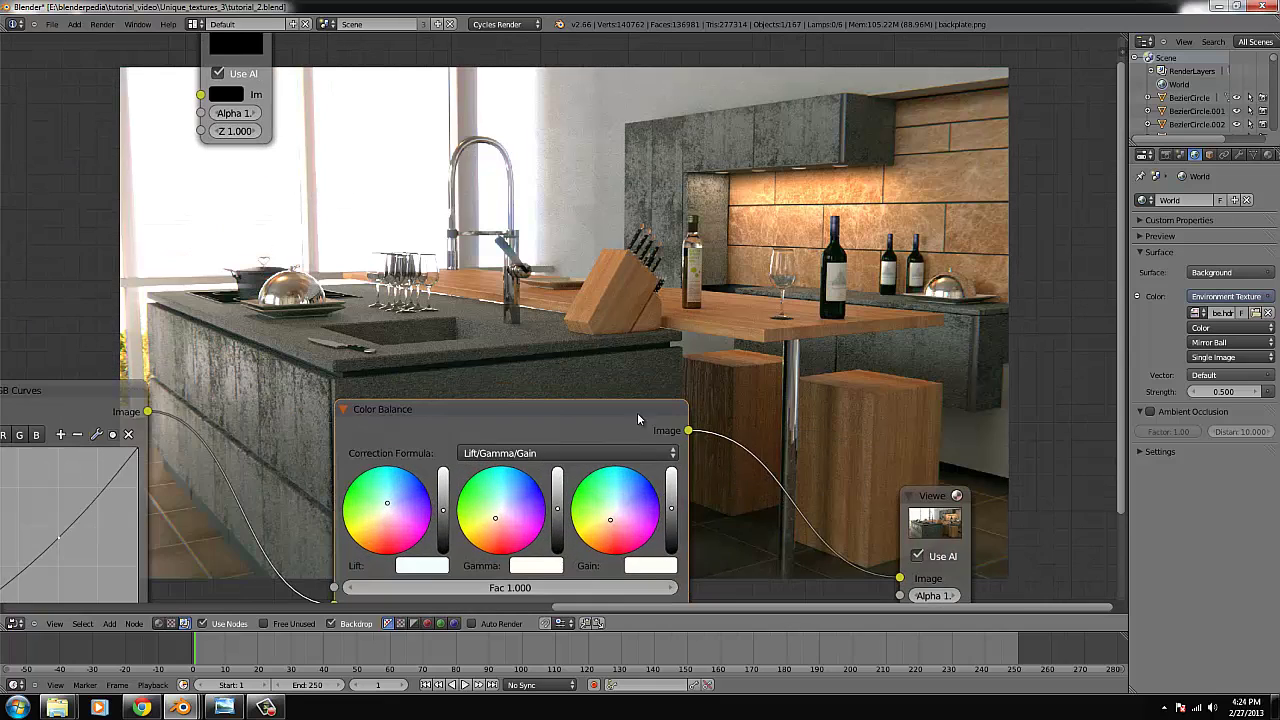
drag(614, 520, 617, 507)
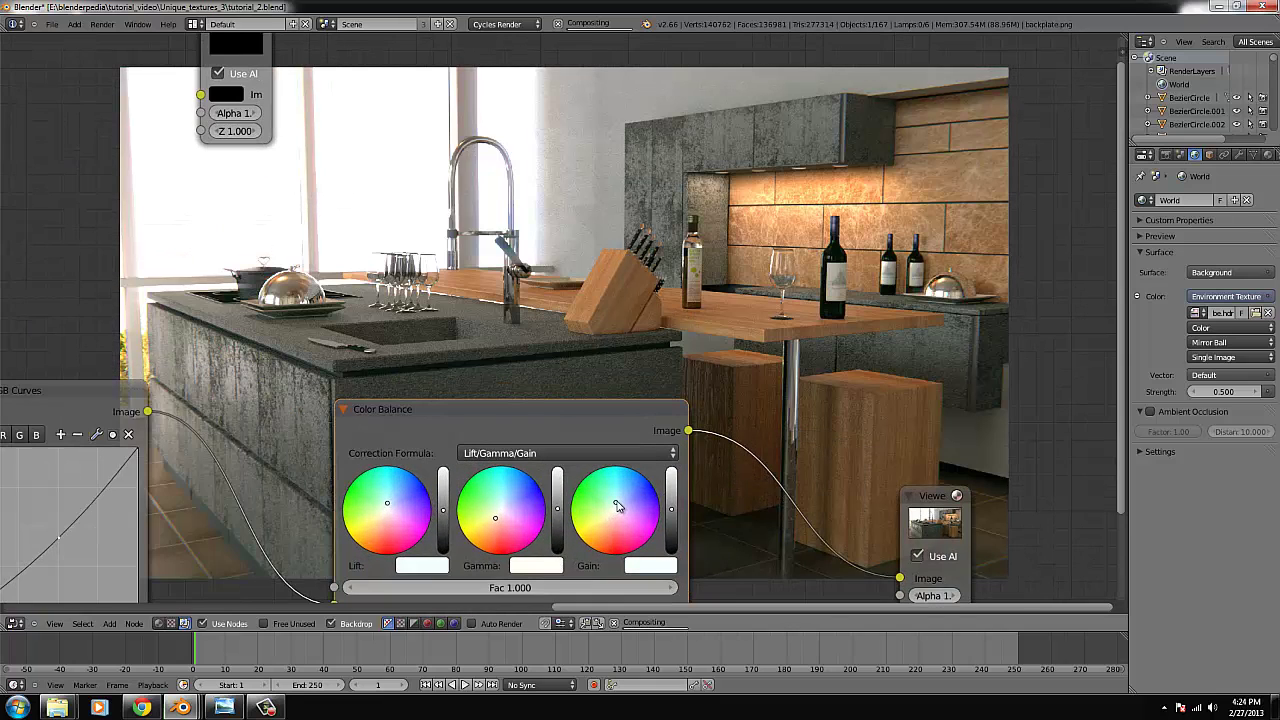
drag(513, 511, 505, 504)
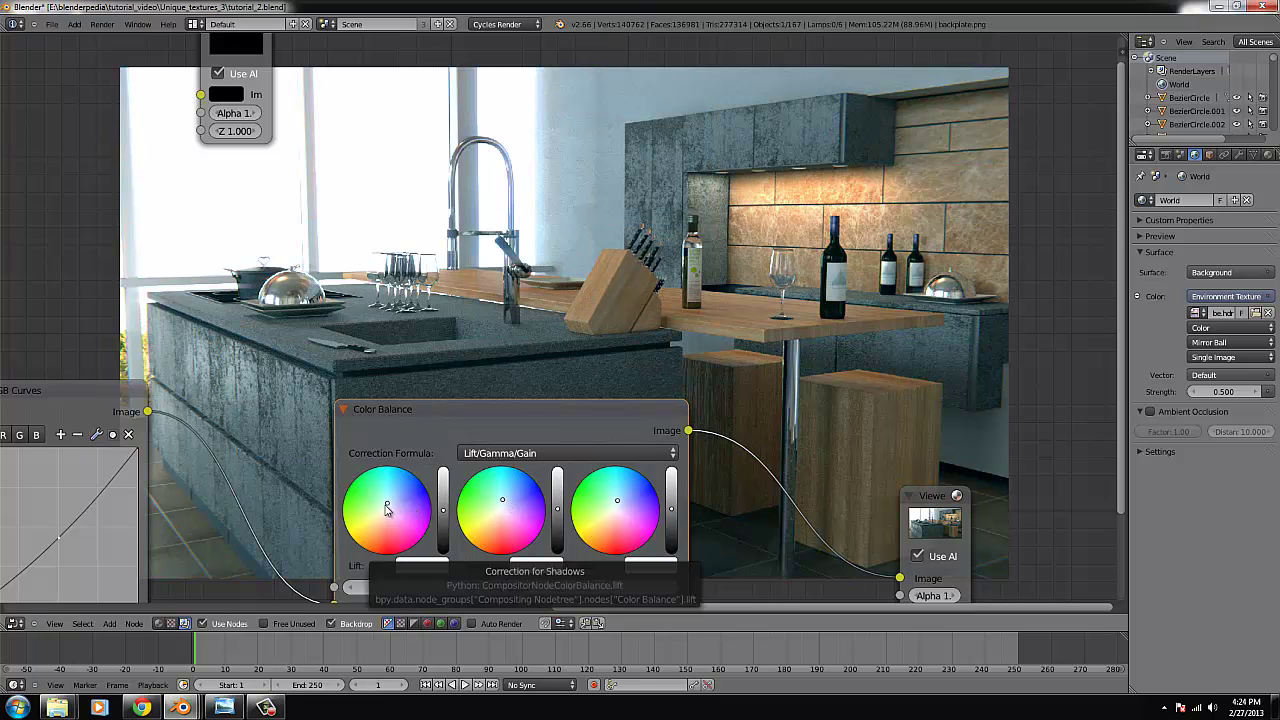
Return the Color Balance Lift color to the neutral center of its wheel and lower the Lift brightness slightly.
drag(386, 508, 389, 513)
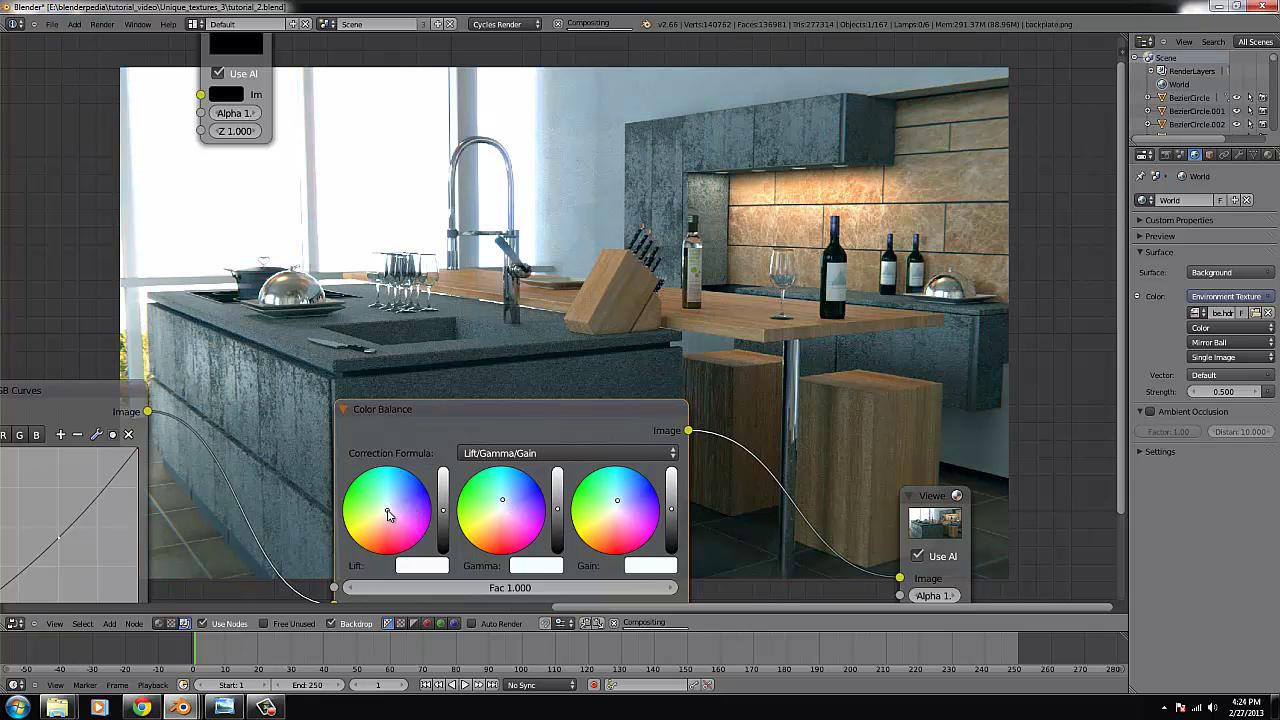
click(445, 514)
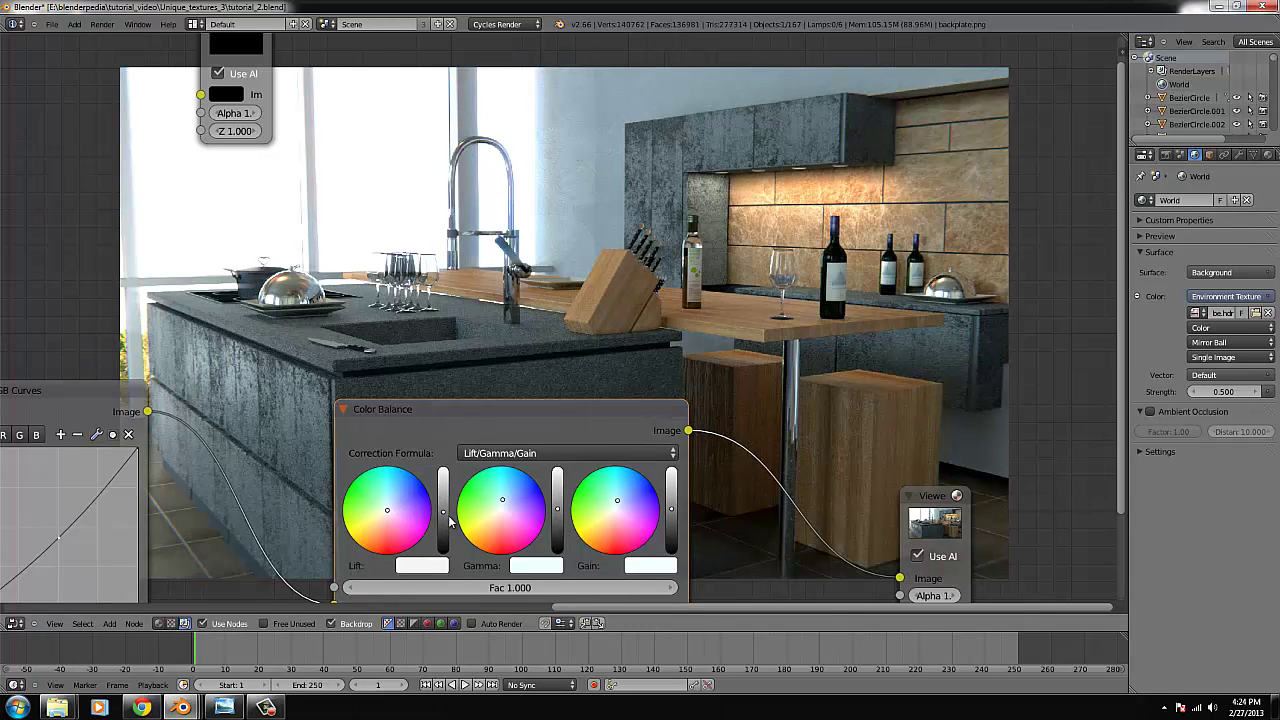
click(624, 509)
Raise the RGB Curves node's midpoint to about X 0.506, Y 0.456.
scroll(812, 333, down, 3)
middle_drag(812, 333, 778, 320)
key(alt+v)
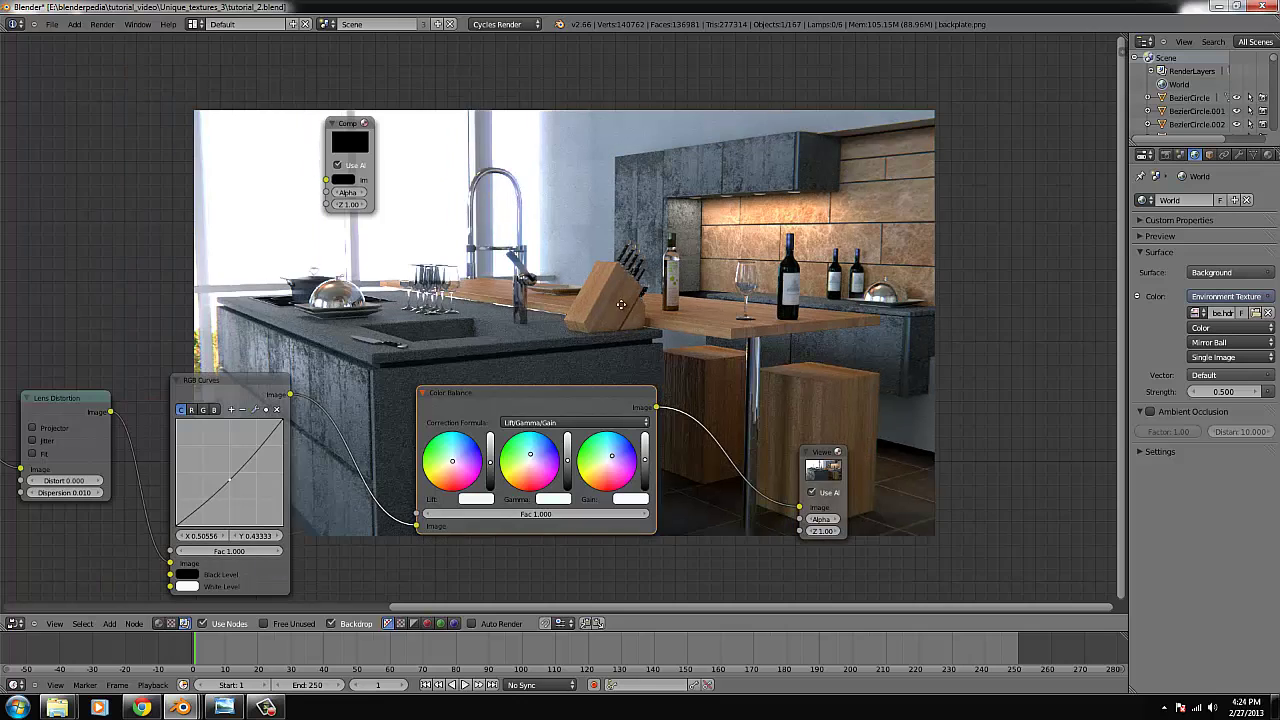
middle_drag(621, 304, 790, 306)
scroll(409, 468, up, 1)
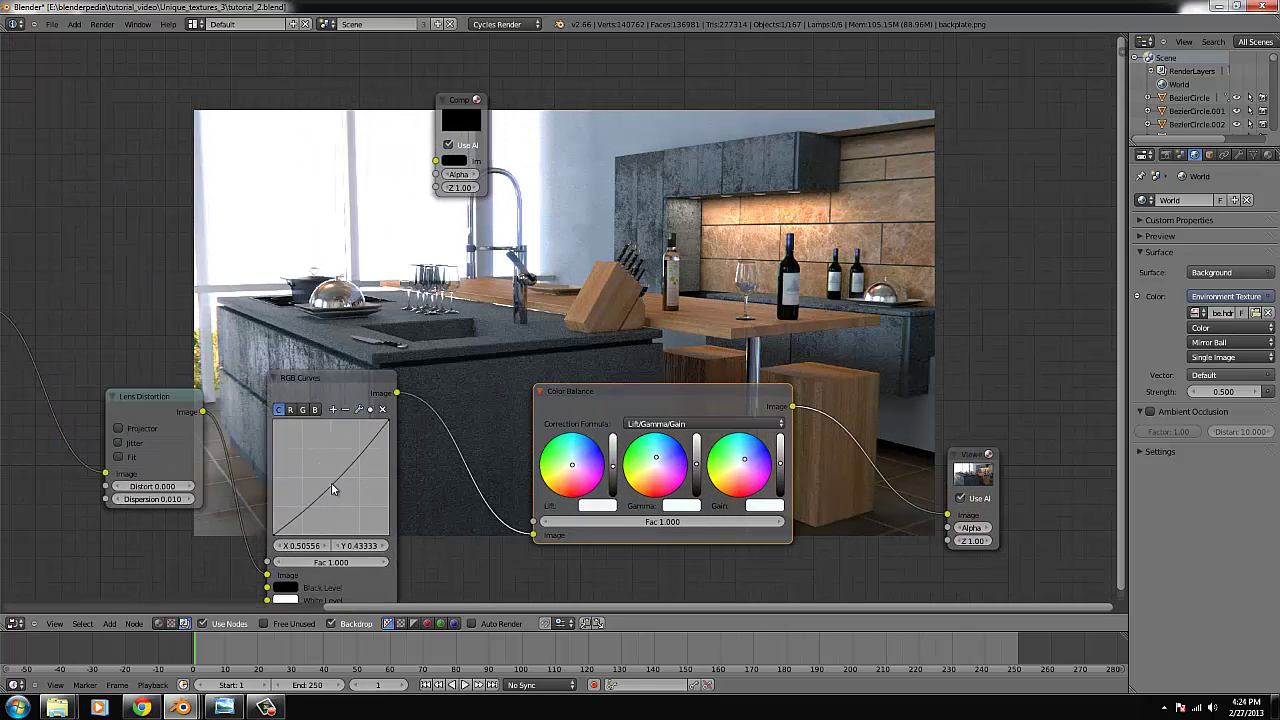
drag(331, 482, 330, 480)
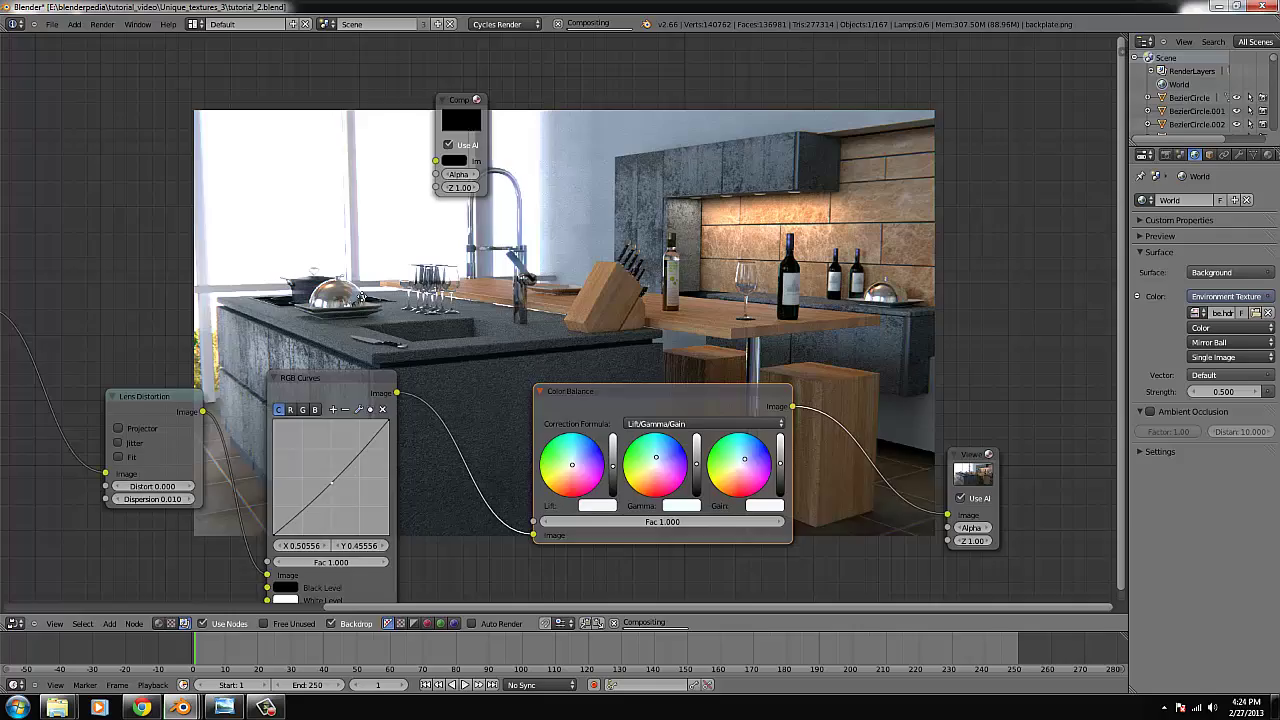
Increase the Glare node's Color Modulation to 0.925.
middle_drag(361, 297, 557, 321)
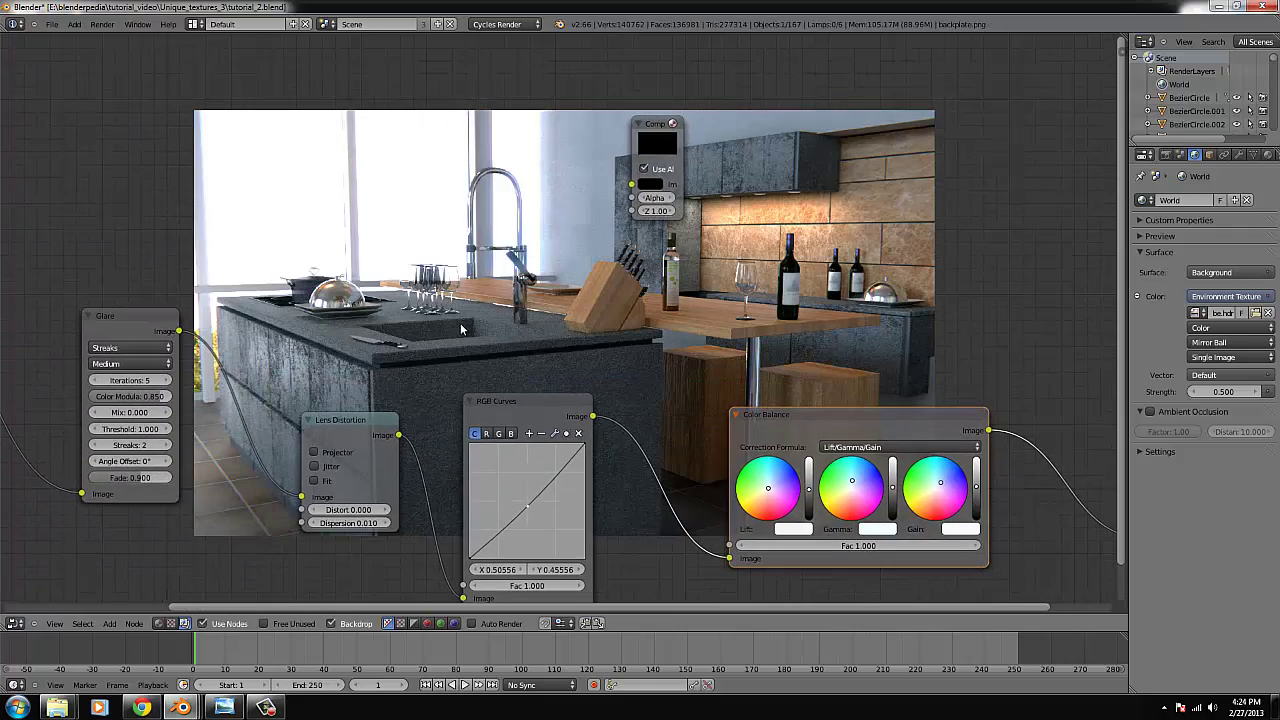
scroll(462, 328, down, 2)
middle_drag(447, 226, 545, 389)
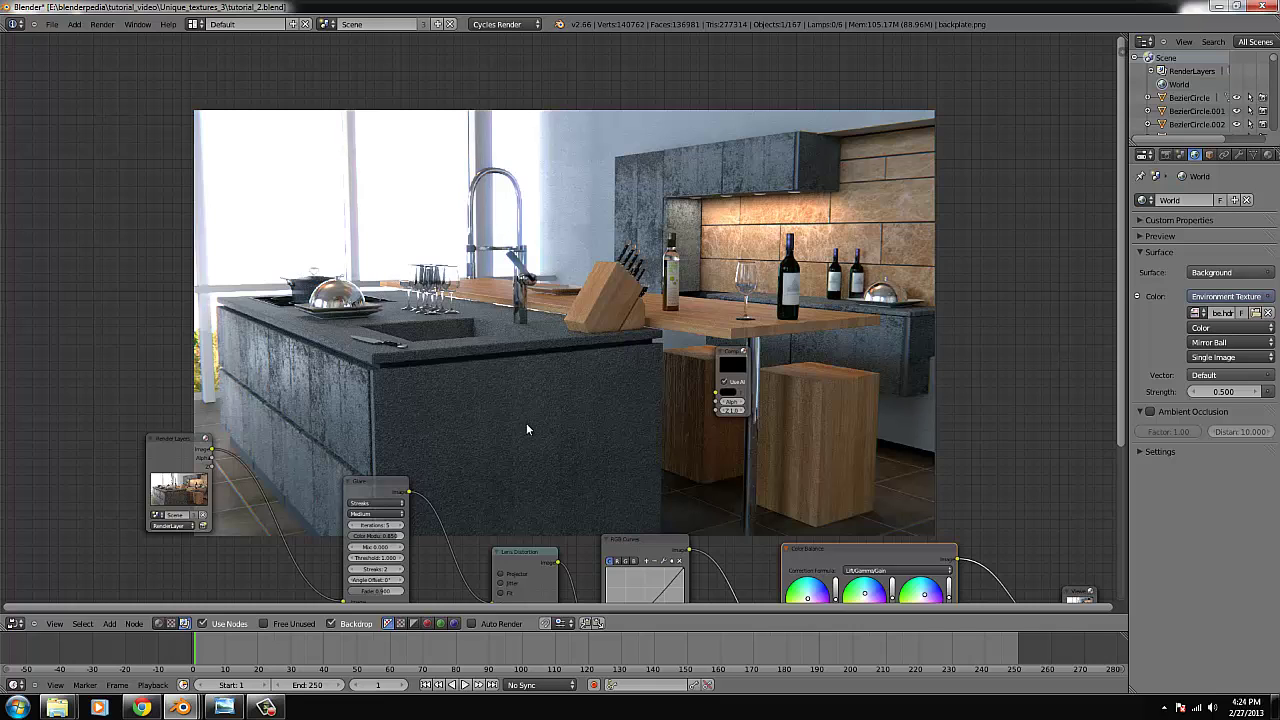
middle_drag(527, 430, 500, 333)
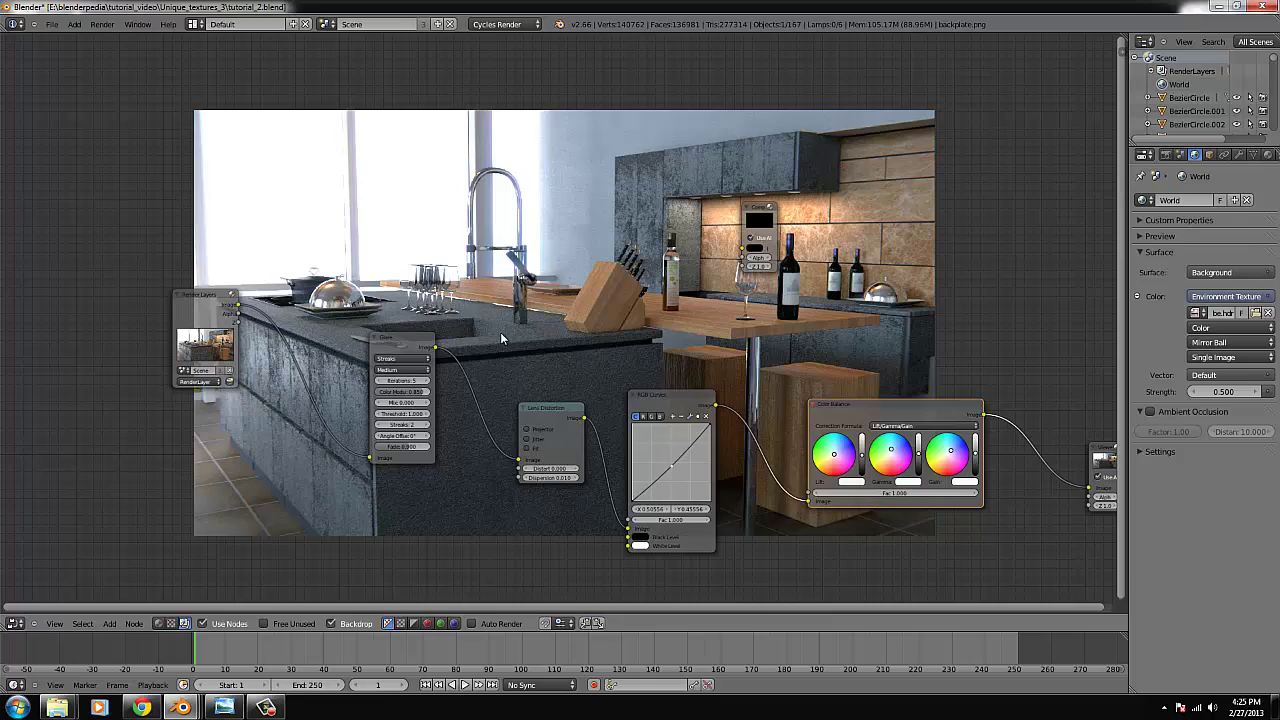
middle_drag(500, 332, 633, 319)
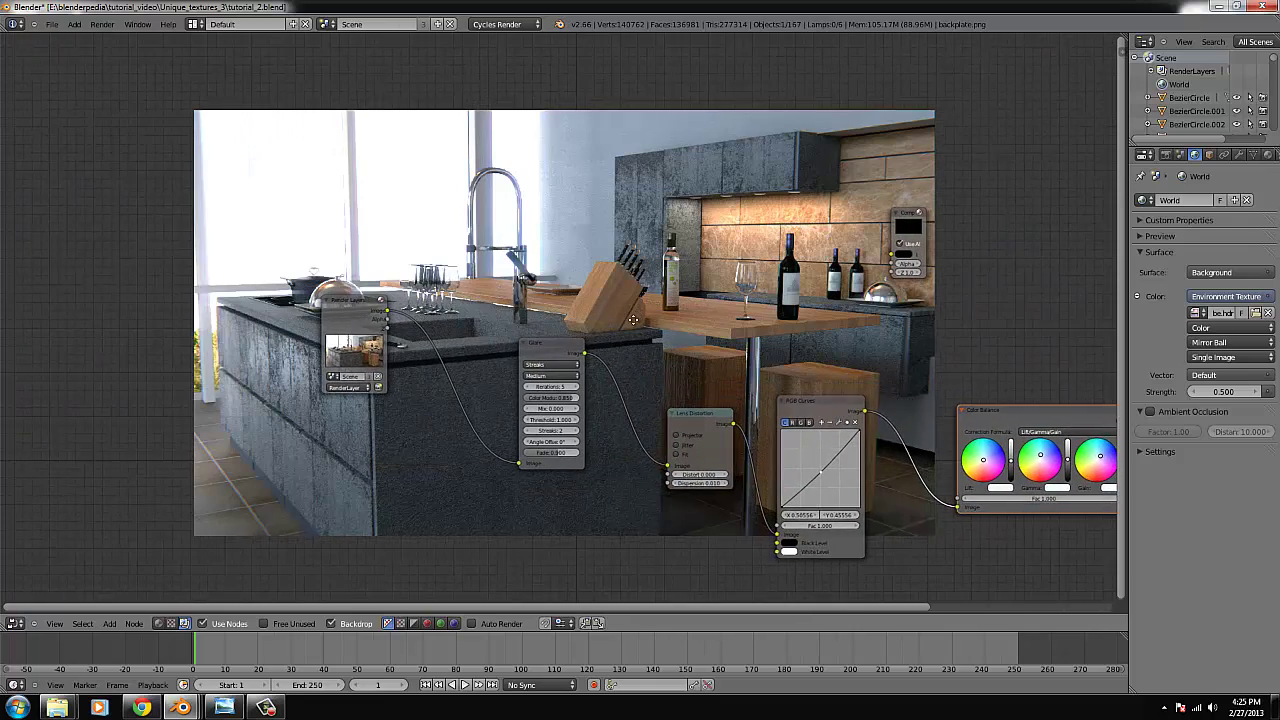
scroll(638, 360, up, 3)
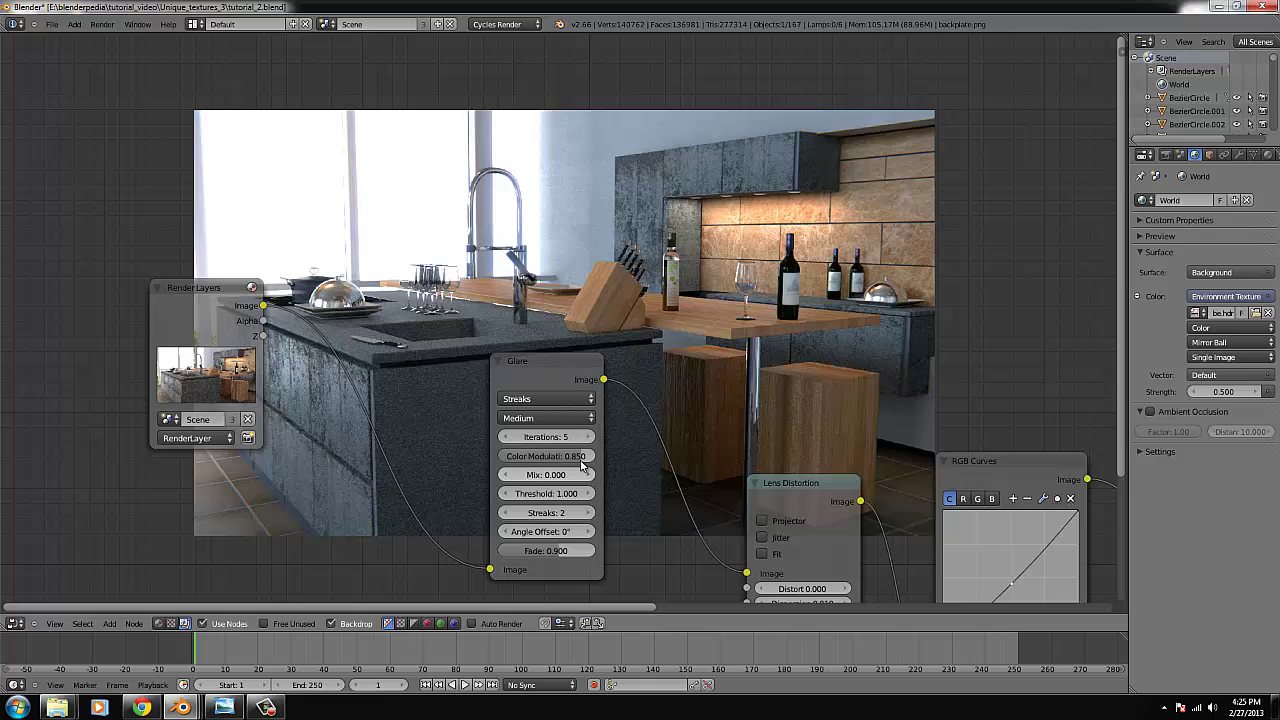
drag(575, 457, 588, 460)
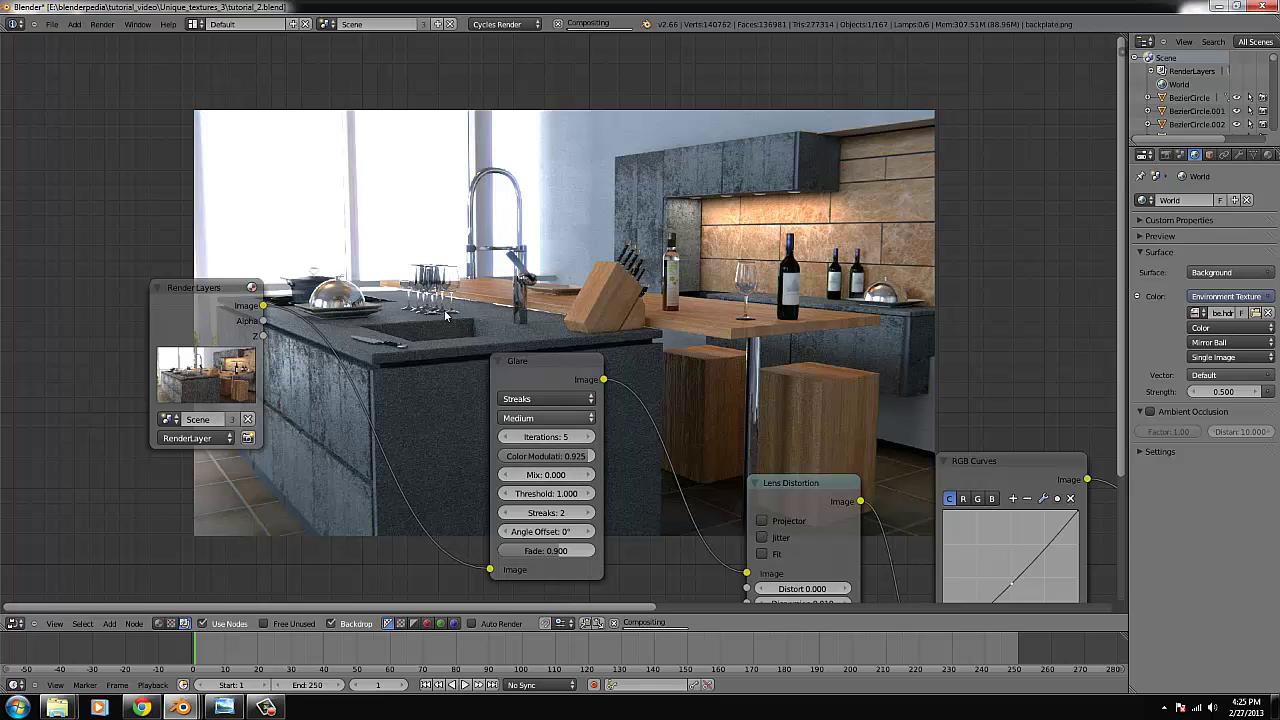
middle_drag(578, 457, 541, 523)
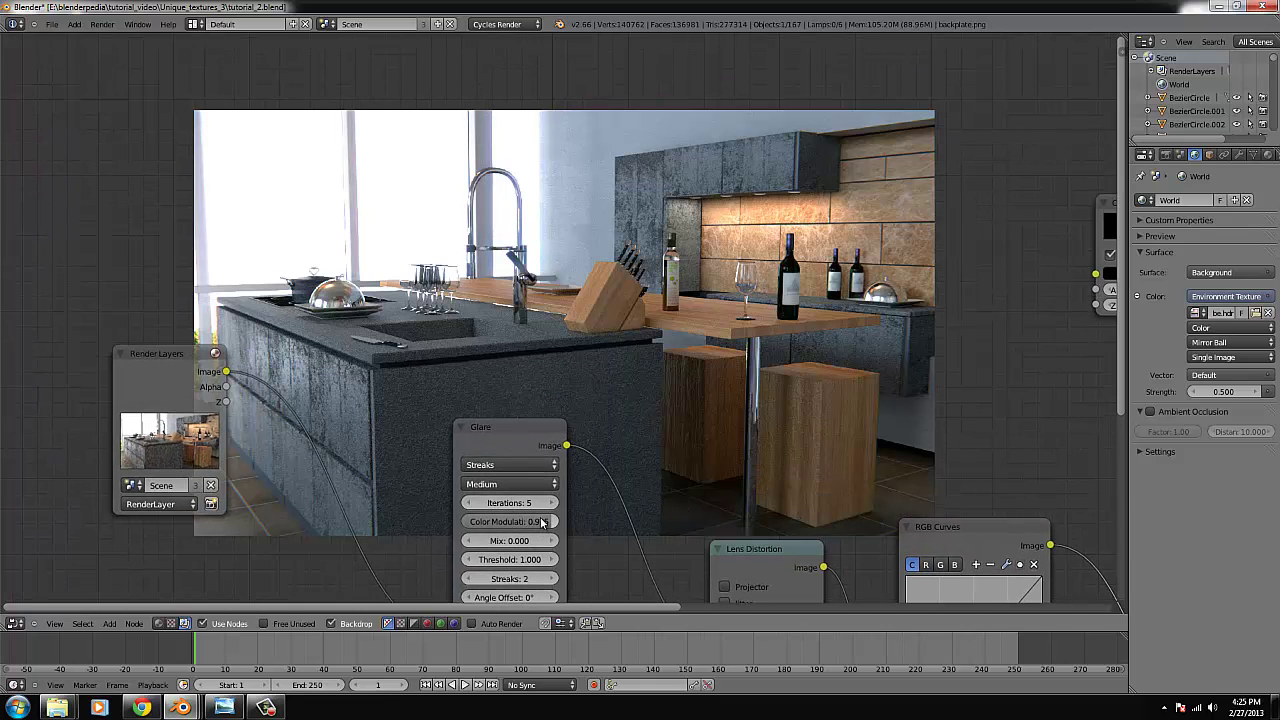
middle_drag(442, 361, 446, 265)
scroll(654, 367, down, 5)
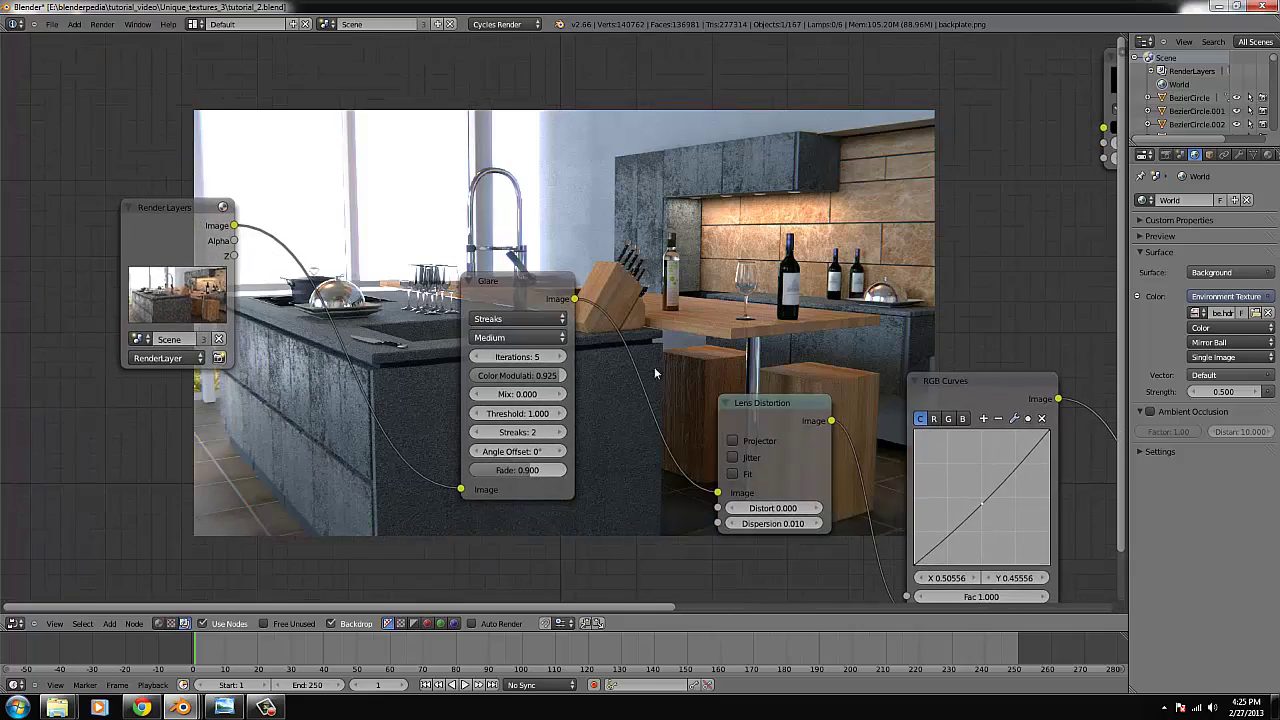
middle_drag(804, 305, 670, 293)
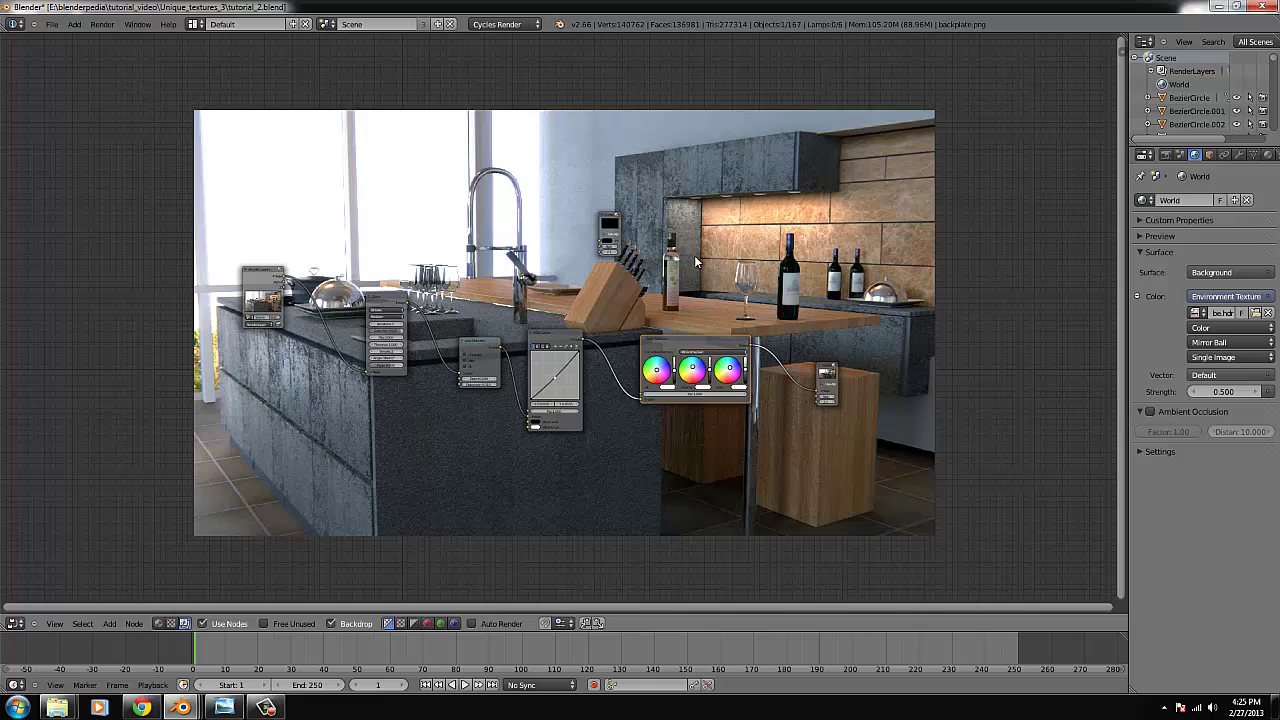